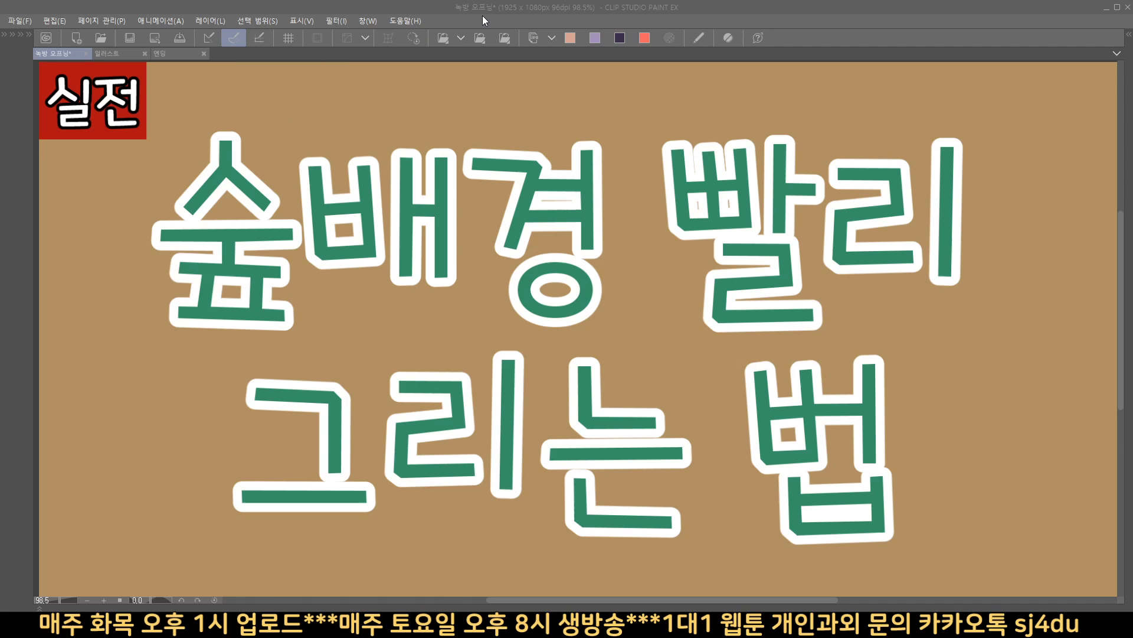
# Step: Show the hidden palettes and switch to the blank 일러스트 canvas
pyautogui.press('Tab')
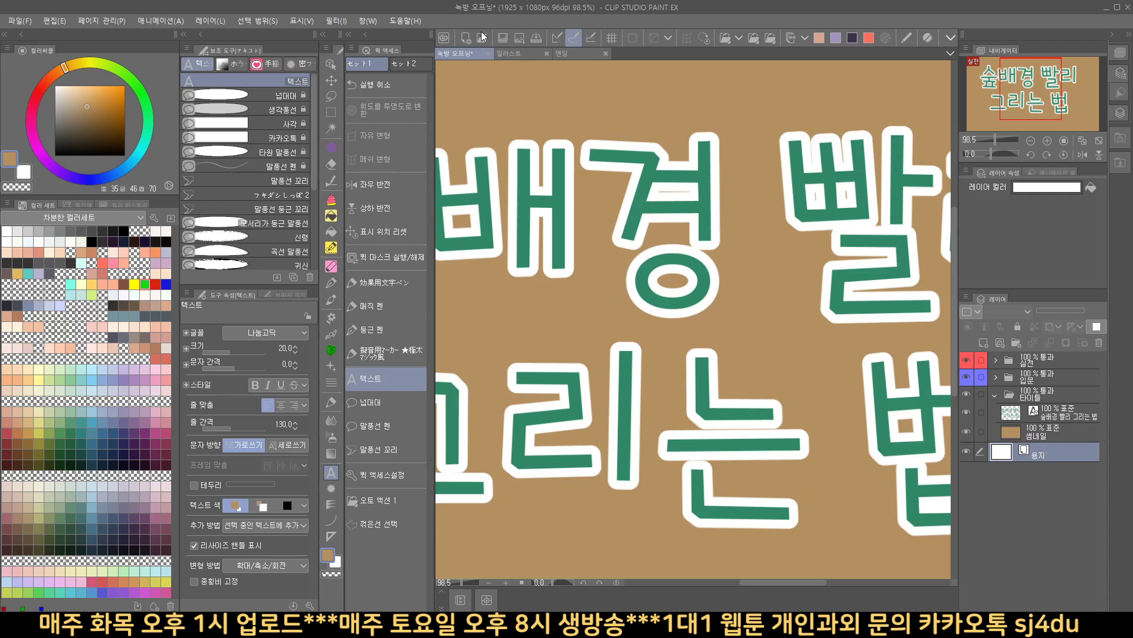
pyautogui.click(515, 54)
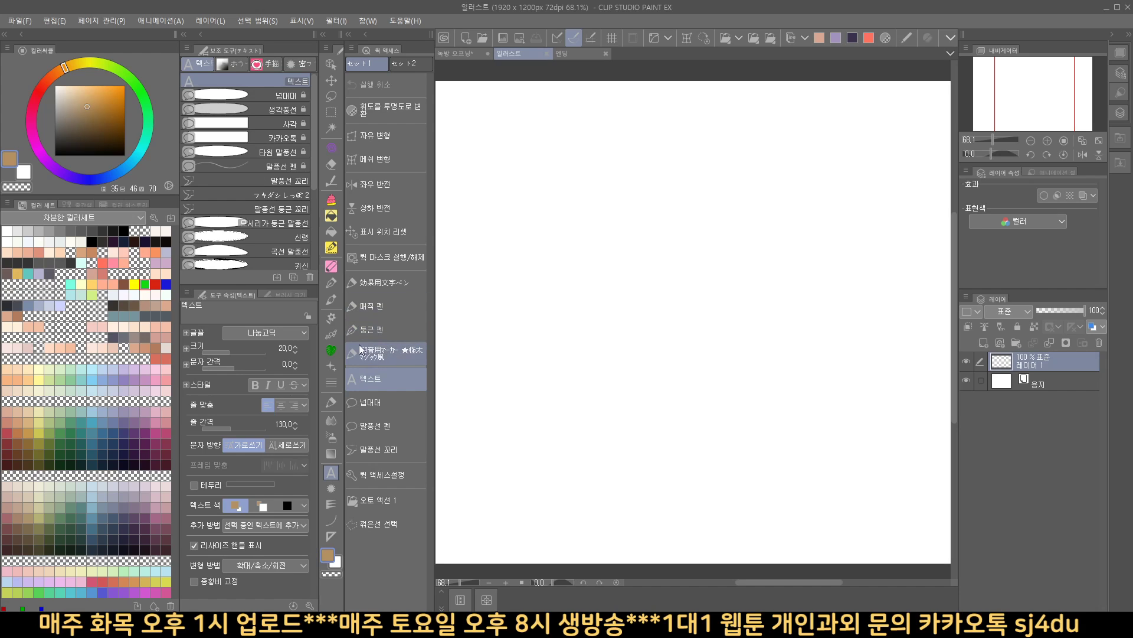
# Step: Try the 白薔薇 葉っぱ leaf brush on the blank canvas at brush size 86.67, raising the particle size to 54.74
pyautogui.click(332, 318)
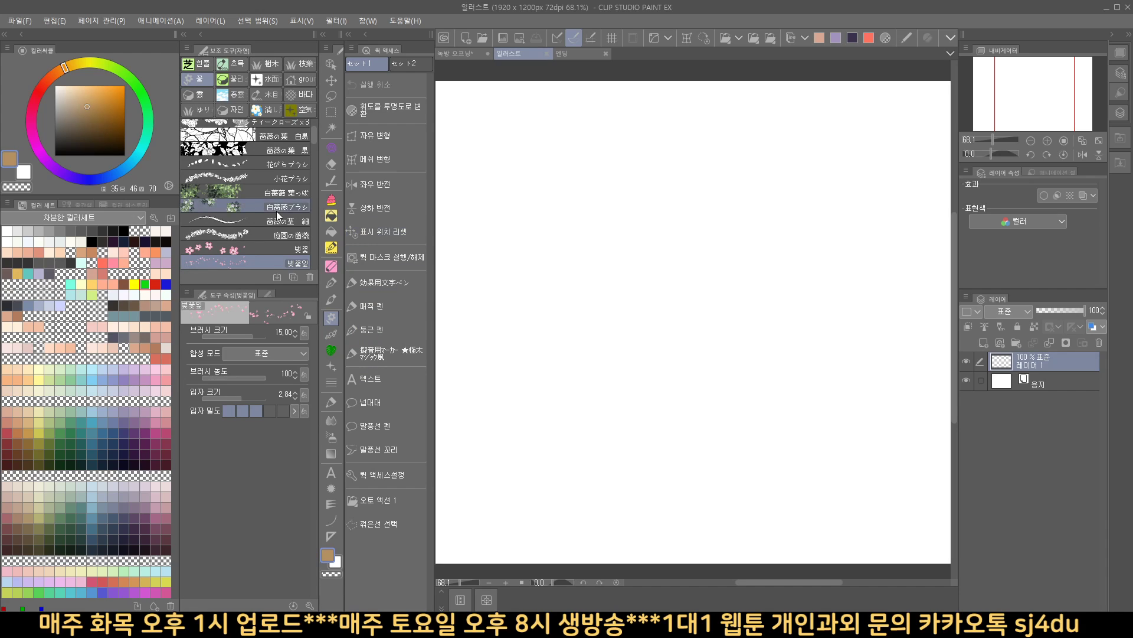
pyautogui.click(252, 192)
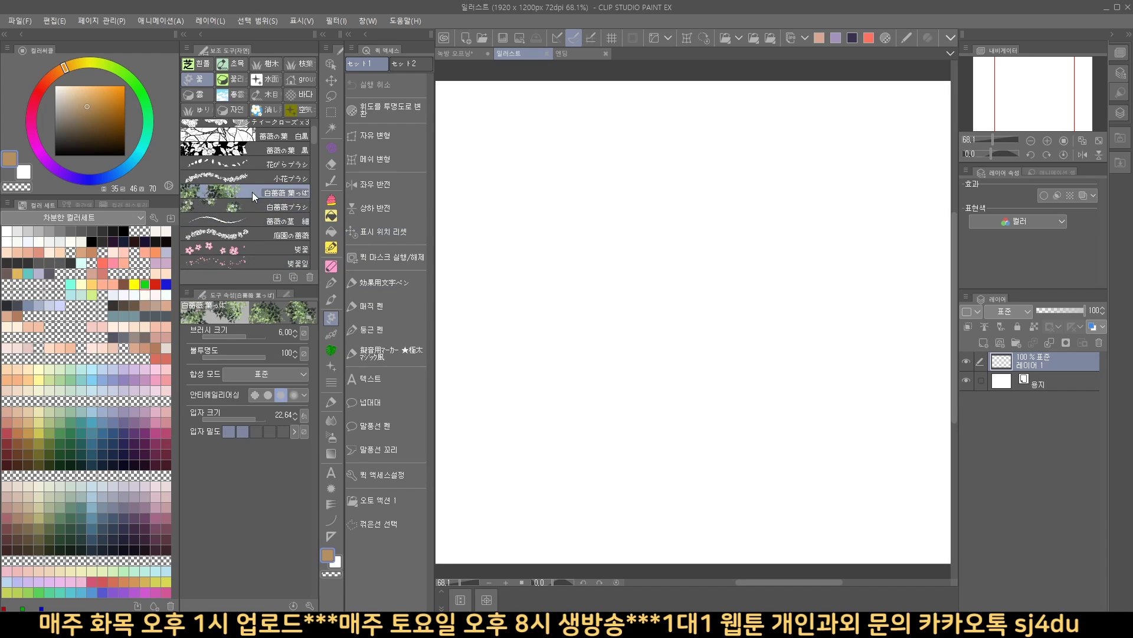
pyautogui.moveTo(595, 270)
pyautogui.mouseDown()
pyautogui.moveTo(647, 266)
pyautogui.moveTo(613, 231)
pyautogui.moveTo(614, 245)
pyautogui.mouseUp()
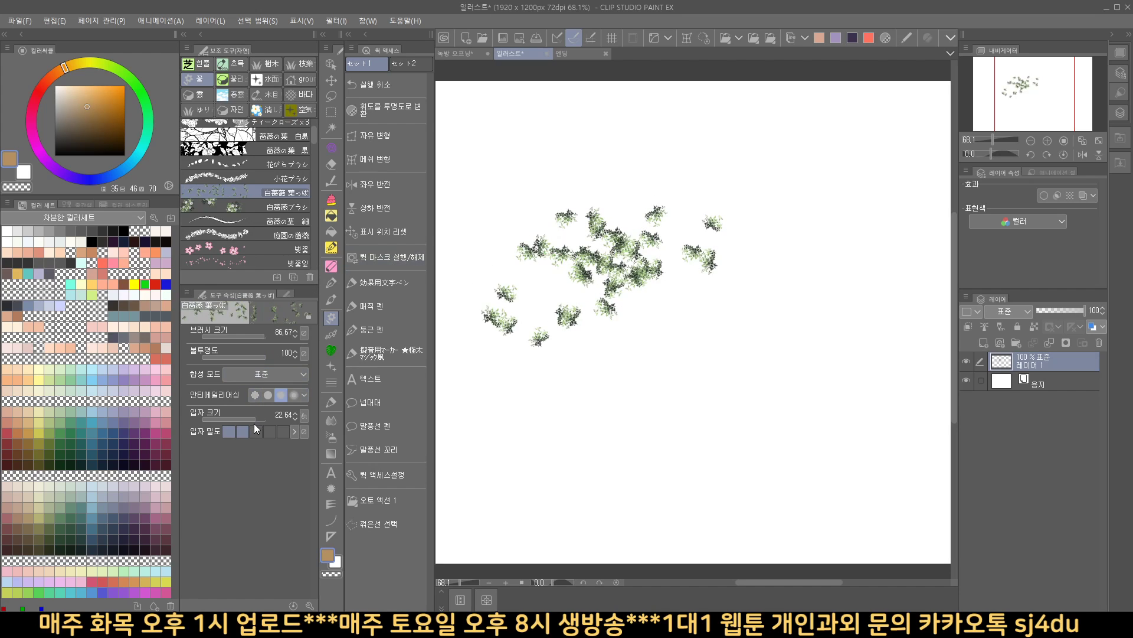
pyautogui.moveTo(252, 417); pyautogui.dragTo(261, 416)
pyautogui.moveTo(519, 413)
pyautogui.mouseDown()
pyautogui.moveTo(608, 378)
pyautogui.moveTo(566, 360)
pyautogui.moveTo(620, 354)
pyautogui.mouseUp()
pyautogui.scroll(4, 649, 383)
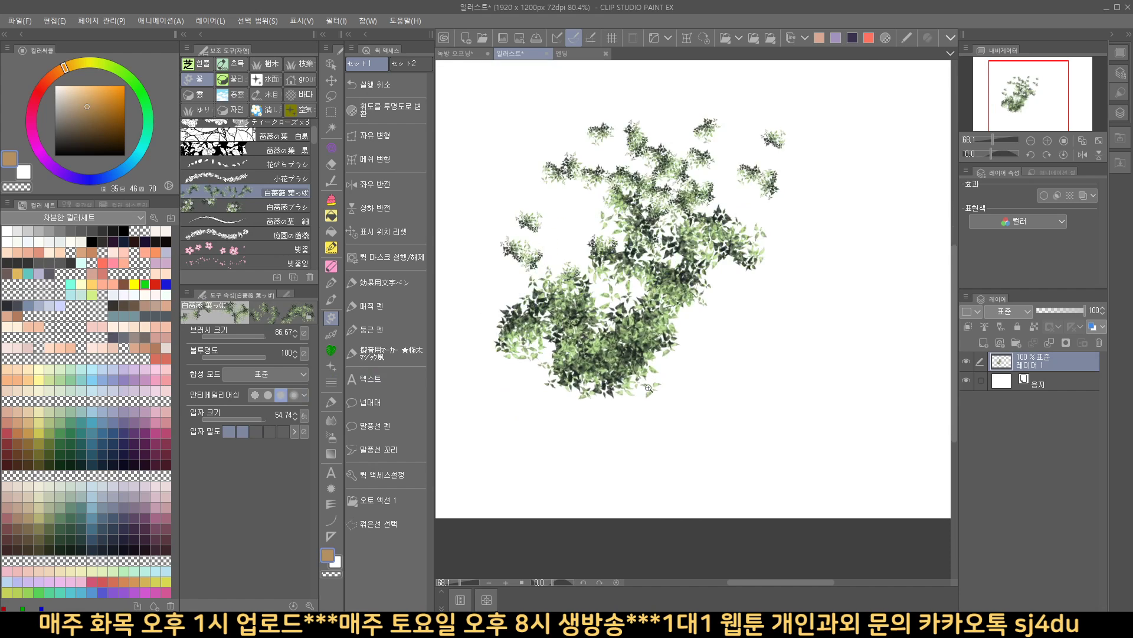
# Step: Undo all the test leaf strokes on the canvas
pyautogui.hotkey('ctrl', 'z')
pyautogui.hotkey('ctrl', 'z')
pyautogui.hotkey('ctrl', 'z')
pyautogui.hotkey('ctrl', 'z')
pyautogui.hotkey('ctrl', 'z')
pyautogui.hotkey('ctrl', 'z')
# Step: Sketch thin rough outlines of the bushes, tree trunks and treetops across the canvas with the 둥근 펜 at size 0.70
pyautogui.scroll(-4, 620, 374)
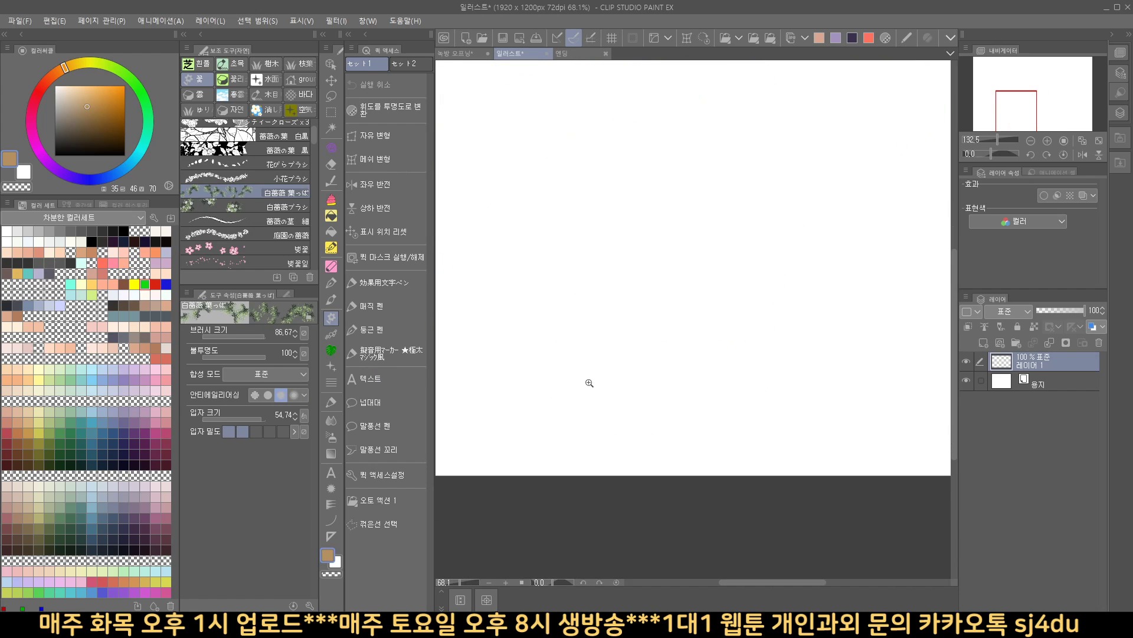
pyautogui.scroll(-3, 620, 354)
pyautogui.scroll(1, 631, 395)
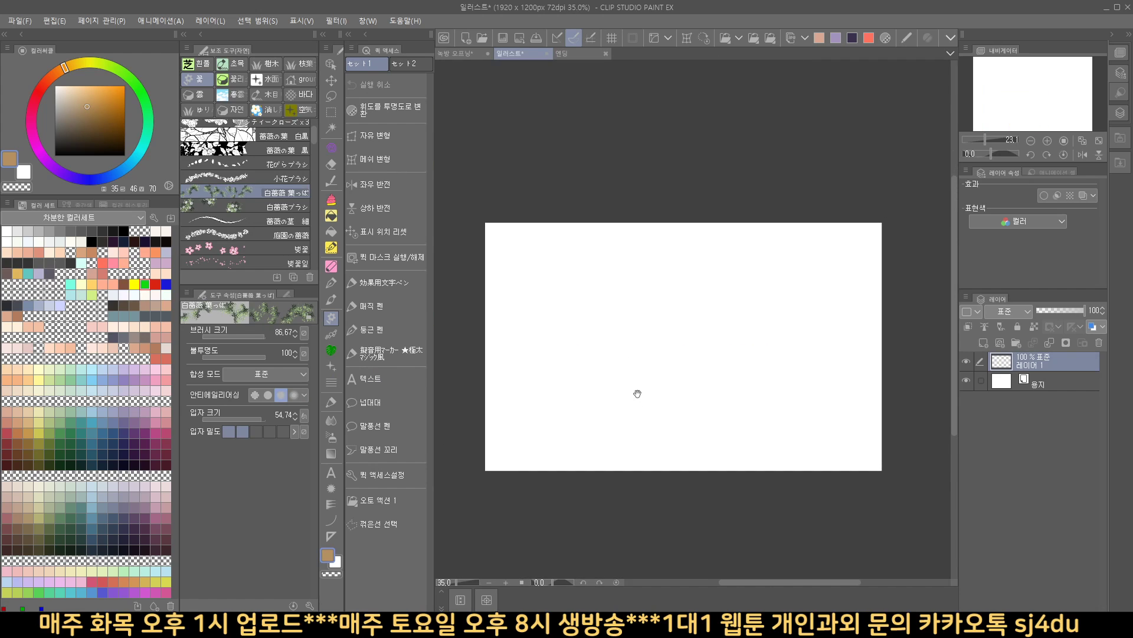
pyautogui.click(396, 328)
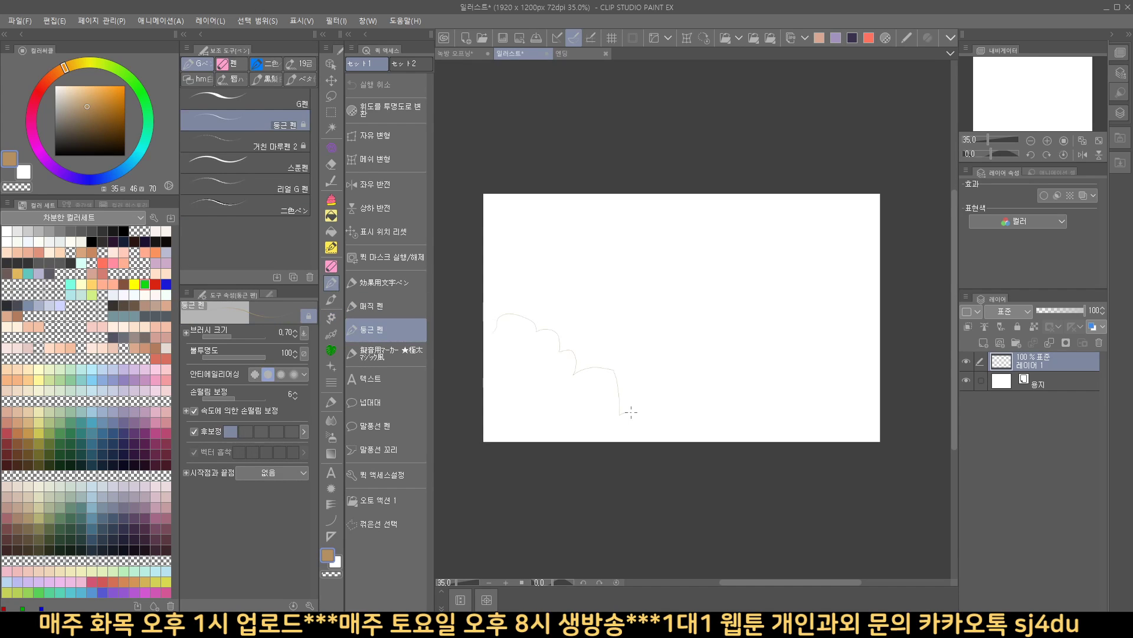
pyautogui.moveTo(669, 429); pyautogui.dragTo(678, 439)
pyautogui.moveTo(660, 249); pyautogui.dragTo(751, 253)
pyautogui.scroll(2, 684, 441)
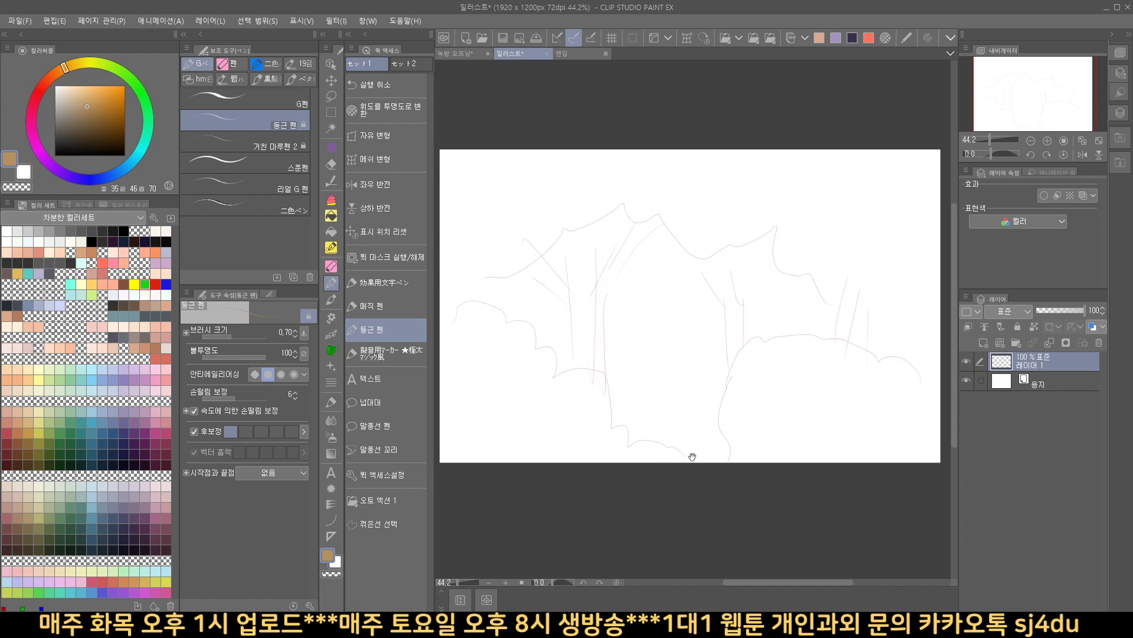
# Step: On a new layer, paint the left tree's thick trunk in greyish brown (35, 19, 42) with the 둥근 펜 at size 16.40
pyautogui.click(983, 342)
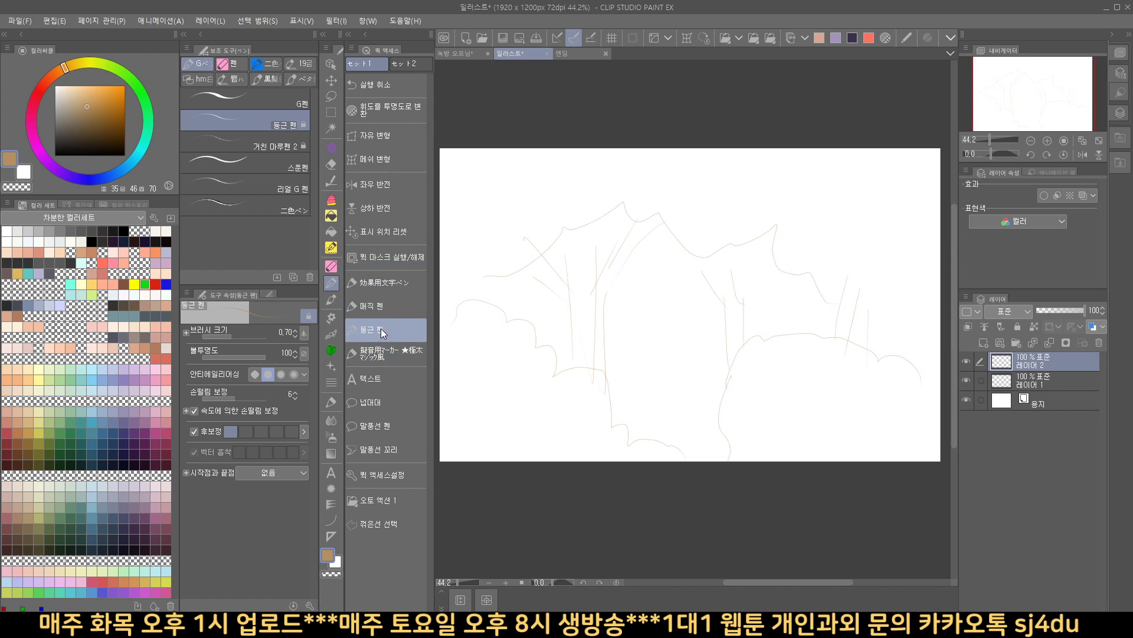
pyautogui.click(66, 125)
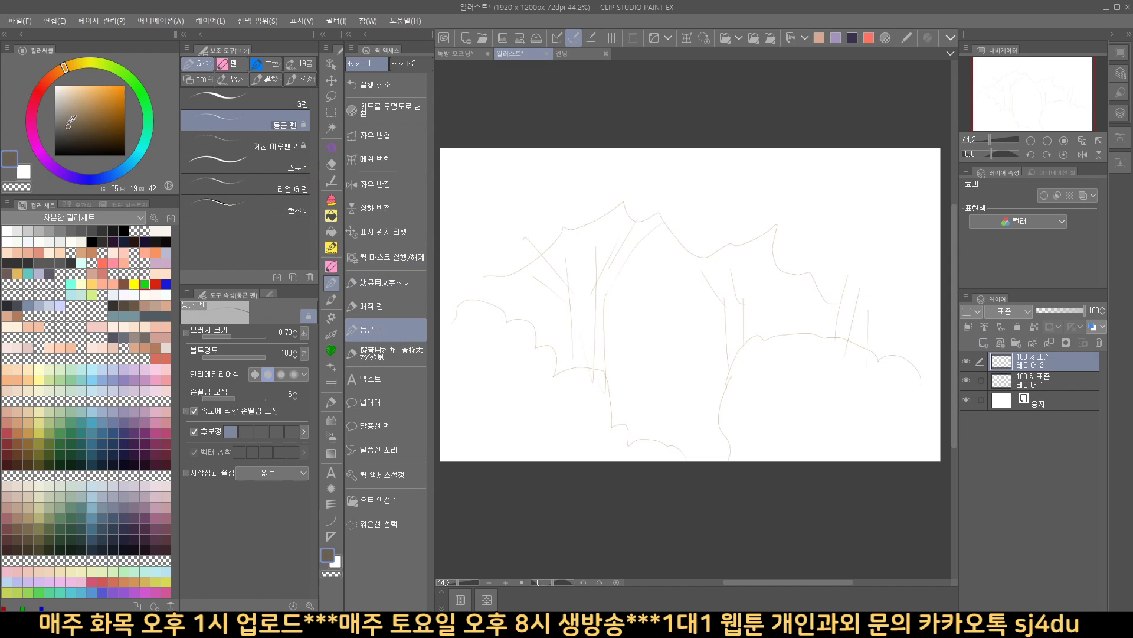
pyautogui.moveTo(544, 331)
pyautogui.keyDown('ctrl'); pyautogui.keyDown('alt'); pyautogui.mouseDown()
pyautogui.moveTo(559, 331)
pyautogui.moveTo(555, 306)
pyautogui.mouseUp(); pyautogui.keyUp('alt'); pyautogui.keyUp('ctrl')
pyautogui.moveTo(588, 204)
pyautogui.mouseDown()
pyautogui.moveTo(580, 400)
pyautogui.moveTo(589, 200)
pyautogui.mouseUp()
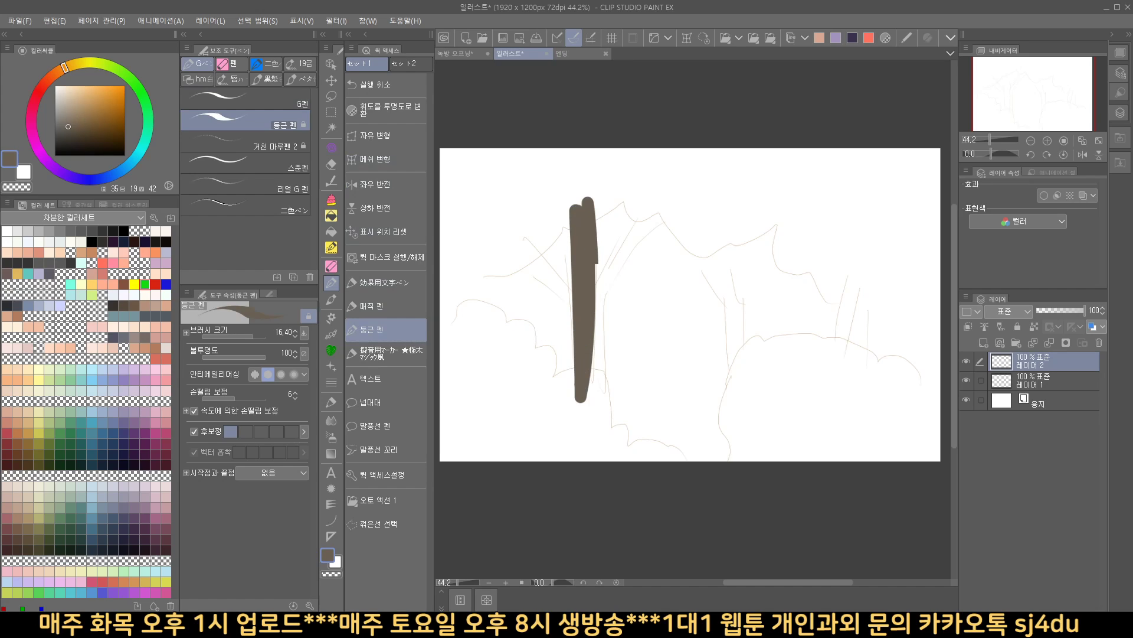
pyautogui.moveTo(592, 266); pyautogui.dragTo(593, 413)
pyautogui.moveTo(598, 337); pyautogui.dragTo(601, 431)
# Step: Paint tapering branches spreading from both sides of the left tree's trunk
pyautogui.moveTo(534, 223); pyautogui.dragTo(570, 292)
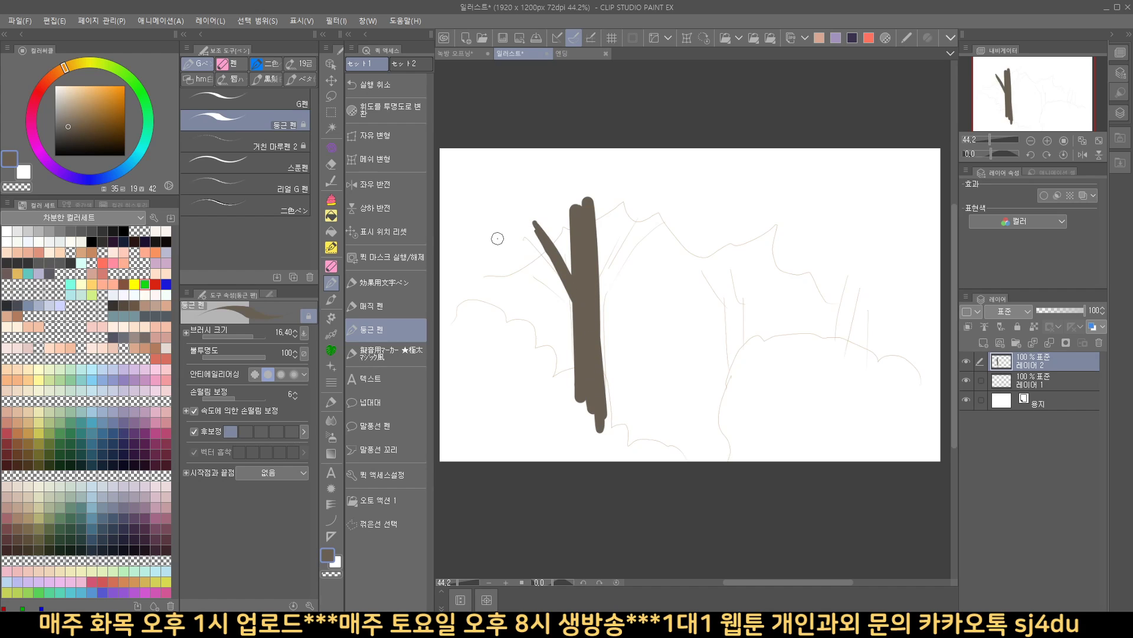
pyautogui.moveTo(497, 238); pyautogui.dragTo(558, 270)
pyautogui.moveTo(549, 202); pyautogui.dragTo(556, 243)
pyautogui.moveTo(649, 186); pyautogui.dragTo(601, 292)
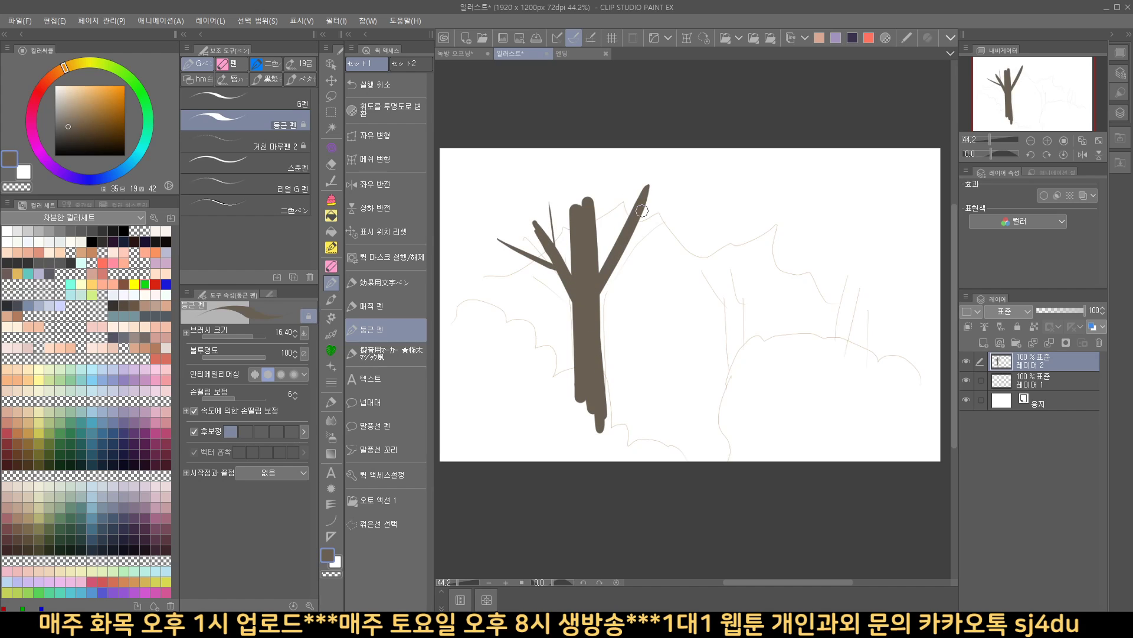
pyautogui.moveTo(642, 211); pyautogui.dragTo(614, 254)
pyautogui.moveTo(681, 190); pyautogui.dragTo(627, 238)
pyautogui.moveTo(635, 175)
pyautogui.mouseDown()
pyautogui.moveTo(623, 229)
pyautogui.moveTo(624, 174)
pyautogui.mouseUp()
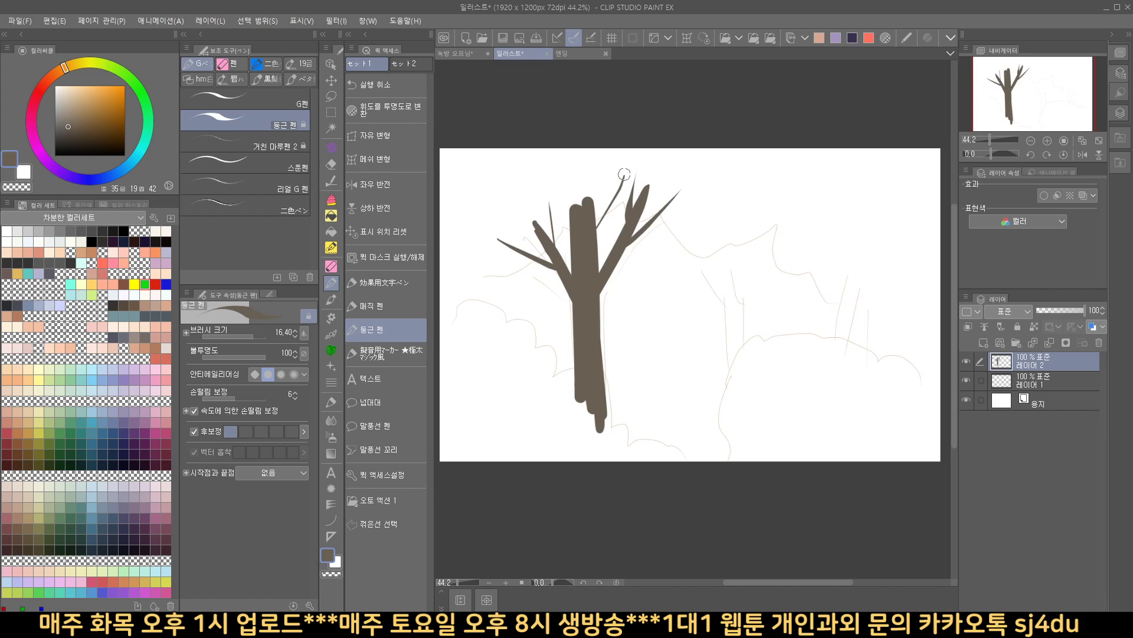
# Step: Paint the leaning trunk of the right tree with tapering branches on both sides, using the same greyish brown
pyautogui.hscroll(2, 738, 331)
pyautogui.moveTo(843, 228); pyautogui.dragTo(825, 371)
pyautogui.moveTo(852, 250)
pyautogui.mouseDown()
pyautogui.moveTo(825, 369)
pyautogui.moveTo(848, 236)
pyautogui.moveTo(822, 339)
pyautogui.mouseUp()
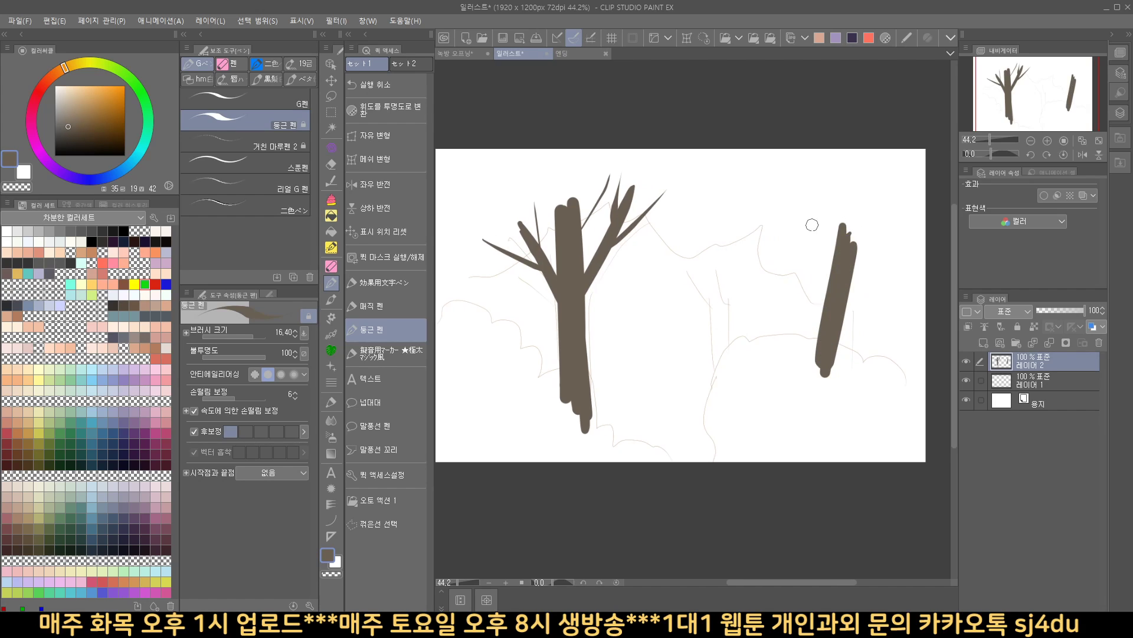
pyautogui.moveTo(812, 226); pyautogui.dragTo(821, 298)
pyautogui.moveTo(786, 232); pyautogui.dragTo(809, 257)
pyautogui.moveTo(826, 213); pyautogui.dragTo(817, 245)
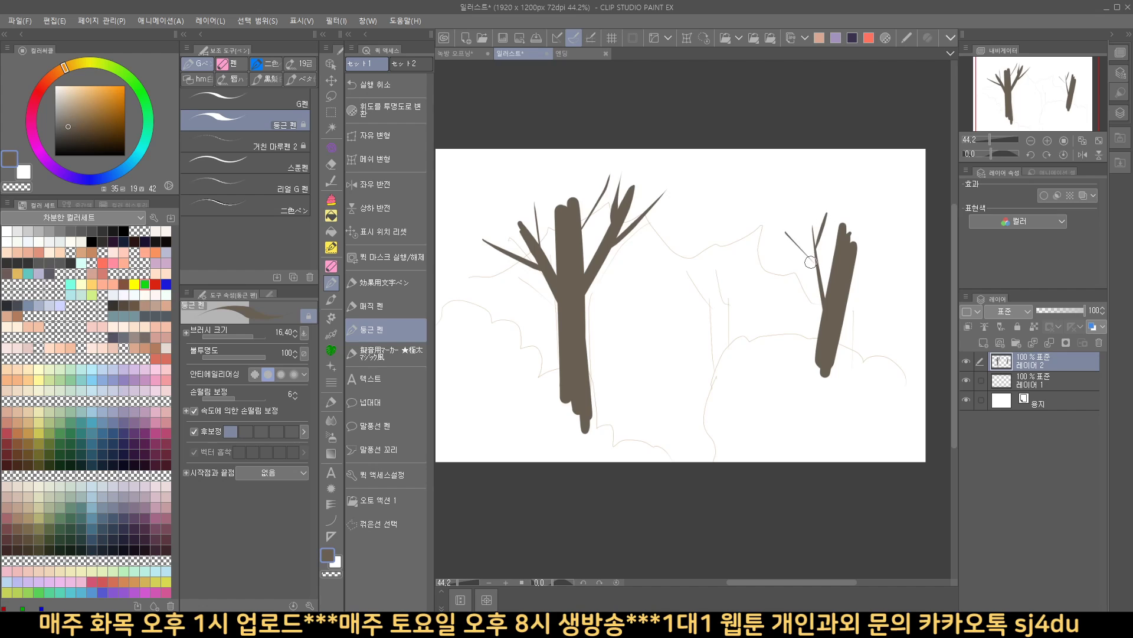
pyautogui.moveTo(821, 290)
pyautogui.mouseDown()
pyautogui.moveTo(804, 275)
pyautogui.moveTo(898, 237)
pyautogui.mouseUp()
pyautogui.moveTo(855, 273); pyautogui.dragTo(878, 230)
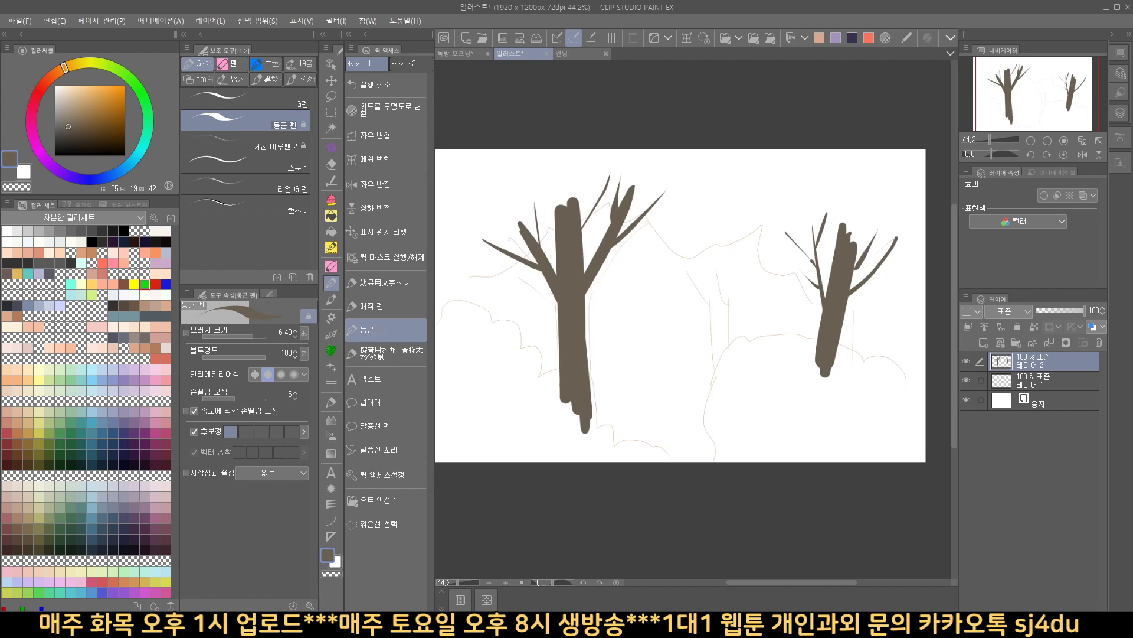
# Step: Reduce the brush size to 4.61 and add finer, fuller branches to both sides of the right tree
pyautogui.scroll(5, 871, 295)
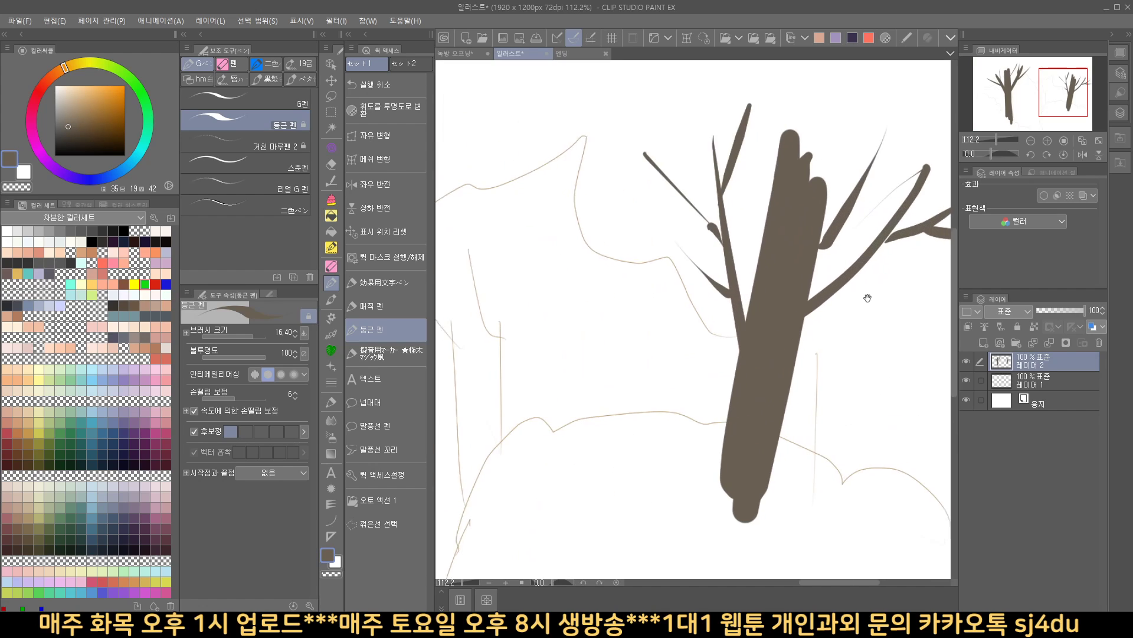
pyautogui.moveTo(867, 297); pyautogui.dragTo(746, 324)
pyautogui.press('[')
pyautogui.press('[')
pyautogui.press('[')
pyautogui.press('[')
pyautogui.press('[')
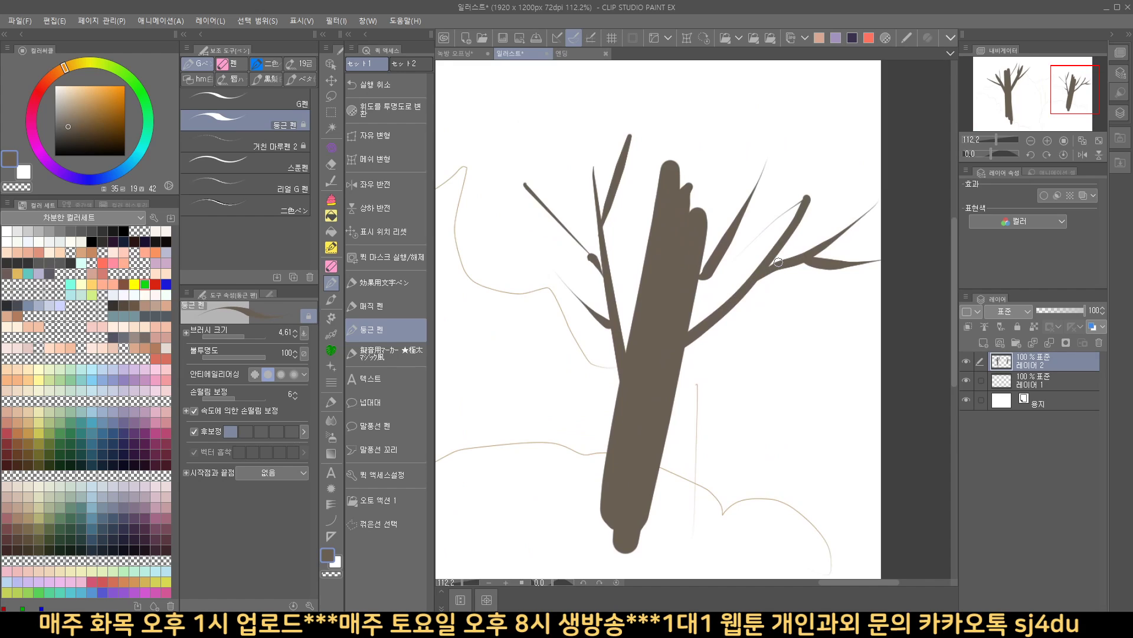
pyautogui.moveTo(696, 288); pyautogui.dragTo(765, 187)
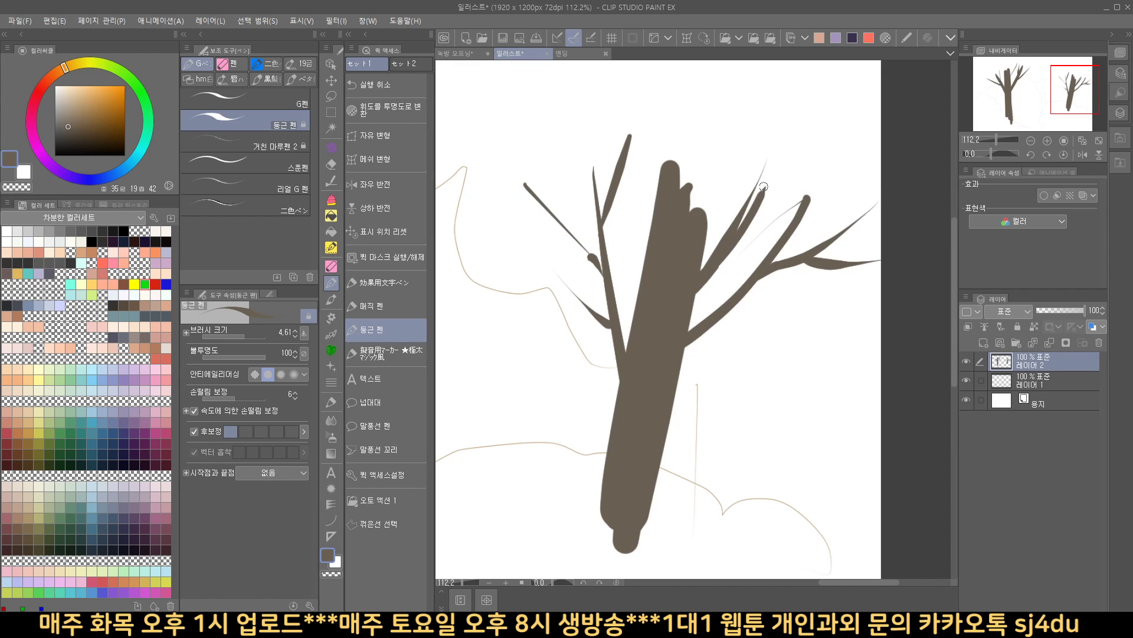
pyautogui.moveTo(565, 227); pyautogui.dragTo(602, 279)
pyautogui.moveTo(541, 252); pyautogui.dragTo(605, 320)
# Step: Paint a V-shaped forked trunk for the middle tree at brush size 12.64
pyautogui.scroll(-5, 676, 280)
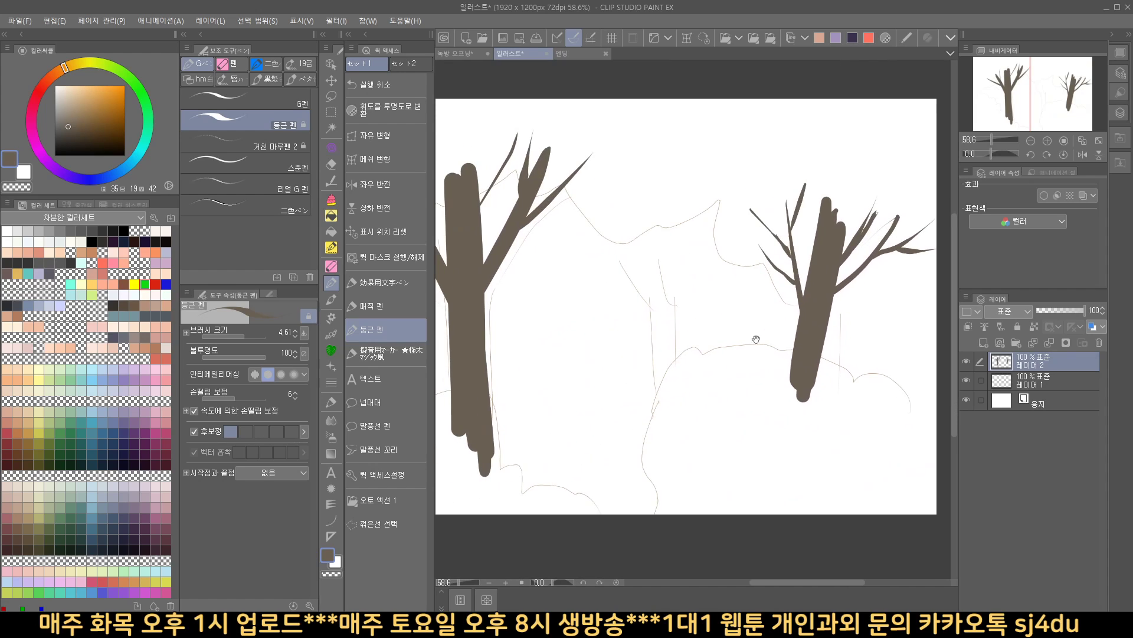
pyautogui.moveTo(642, 220); pyautogui.dragTo(660, 362)
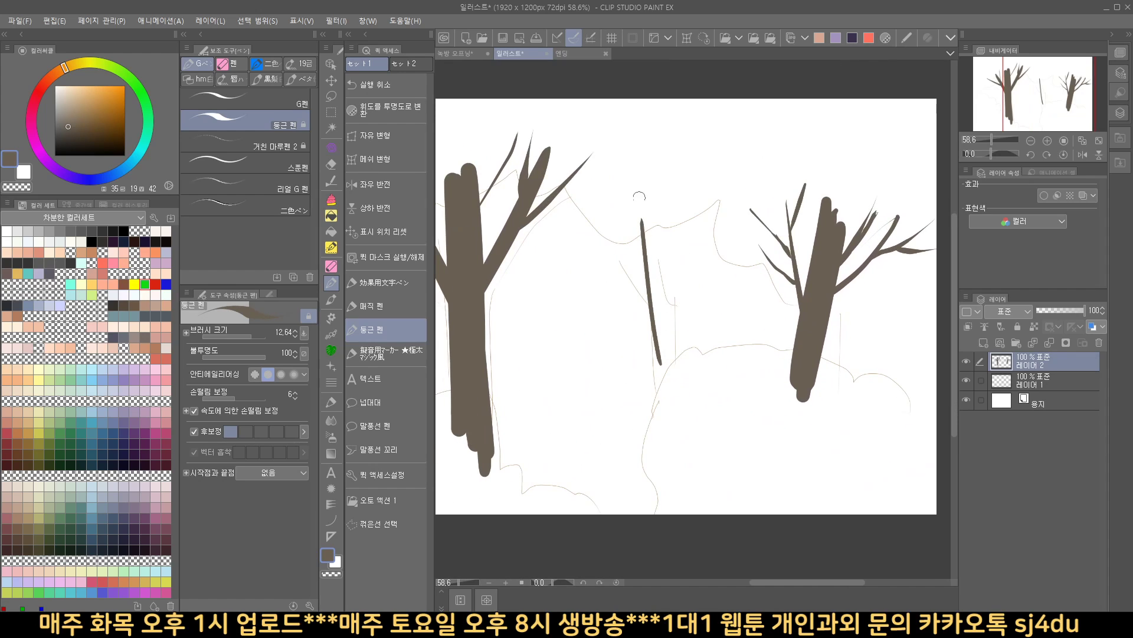
pyautogui.moveTo(639, 197)
pyautogui.mouseDown()
pyautogui.moveTo(672, 393)
pyautogui.moveTo(686, 303)
pyautogui.moveTo(728, 190)
pyautogui.mouseUp()
pyautogui.moveTo(673, 337); pyautogui.dragTo(674, 349)
# Step: Reduce the brush size to 4.34 and paint thin branches on both forks of the middle tree
pyautogui.press('[')
pyautogui.press('[')
pyautogui.press('[')
pyautogui.press('[')
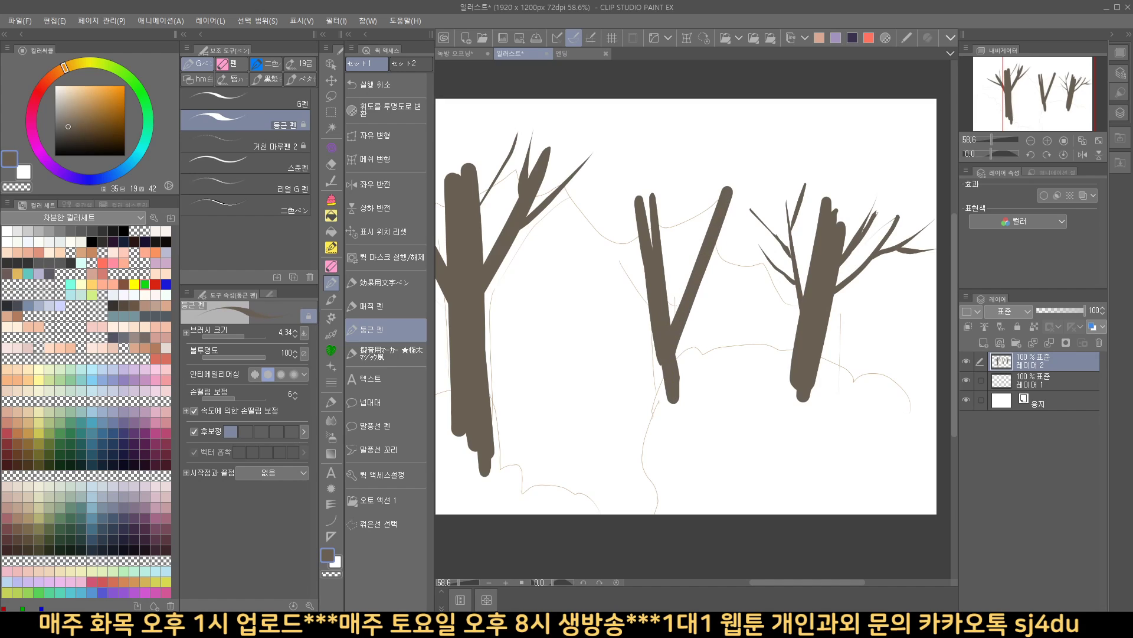
pyautogui.moveTo(697, 298)
pyautogui.mouseDown()
pyautogui.moveTo(754, 234)
pyautogui.moveTo(710, 256)
pyautogui.moveTo(699, 178)
pyautogui.mouseUp()
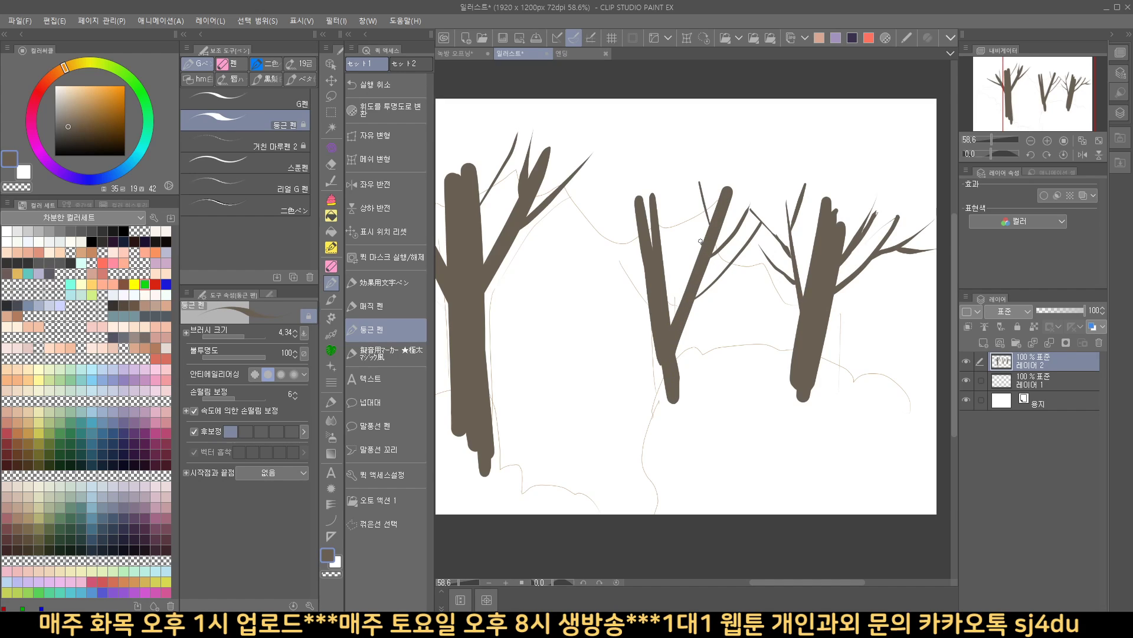
pyautogui.moveTo(702, 243); pyautogui.dragTo(688, 203)
pyautogui.moveTo(644, 255)
pyautogui.mouseDown()
pyautogui.moveTo(606, 201)
pyautogui.moveTo(646, 284)
pyautogui.mouseUp()
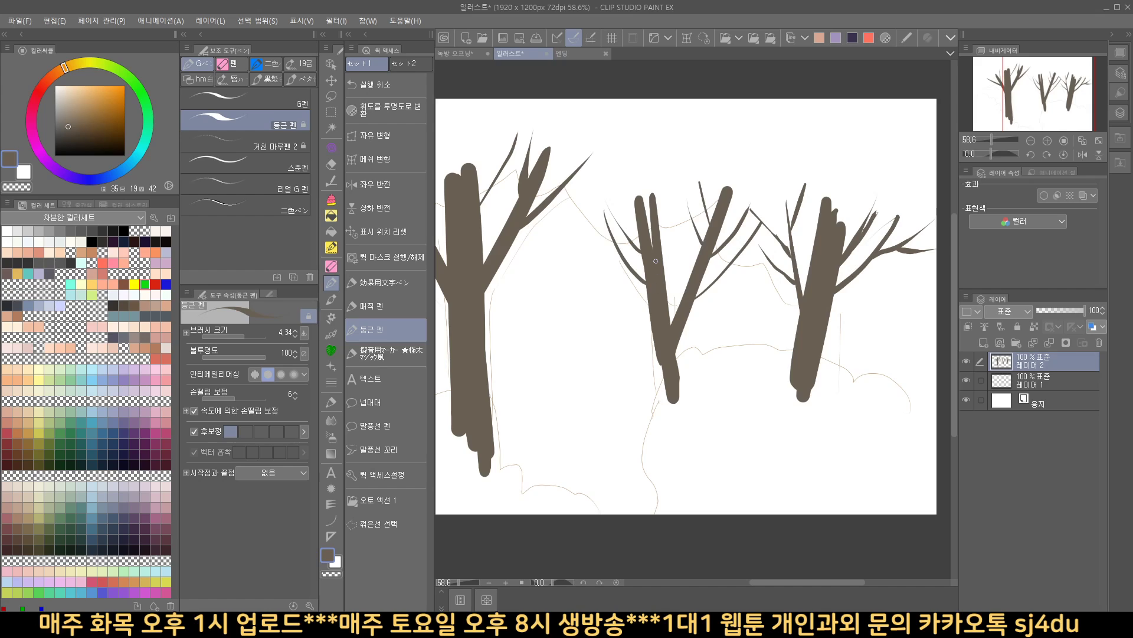
pyautogui.moveTo(686, 208); pyautogui.dragTo(663, 250)
pyautogui.moveTo(600, 284)
pyautogui.mouseDown()
pyautogui.moveTo(648, 304)
pyautogui.moveTo(587, 298)
pyautogui.moveTo(596, 263)
pyautogui.mouseUp()
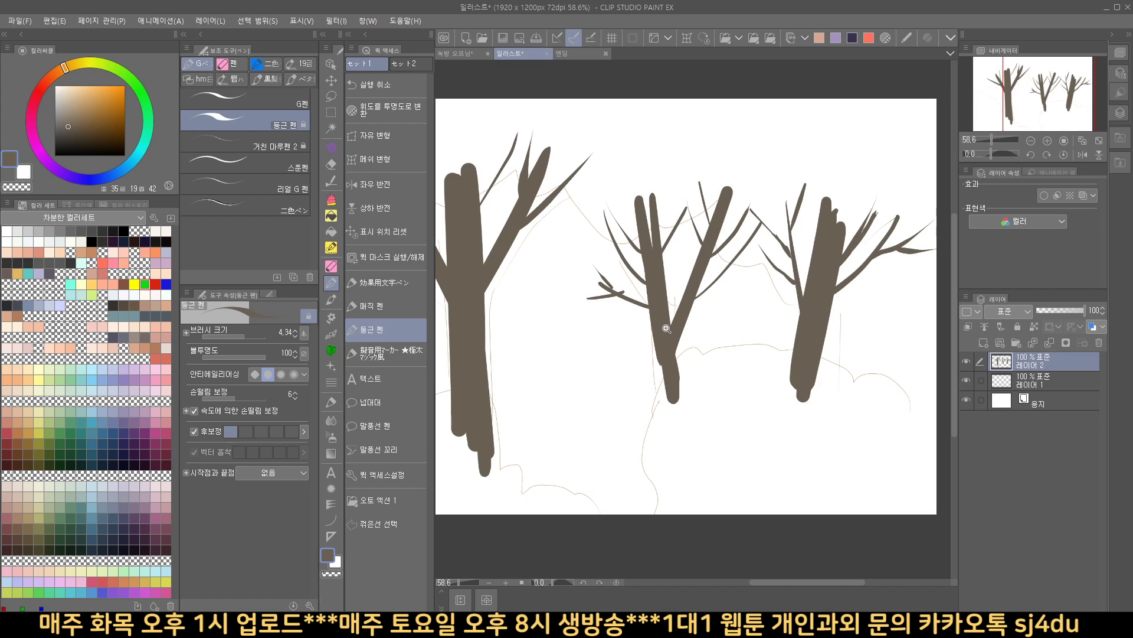
# Step: Rename the layer with the painted trees to 나무
pyautogui.moveTo(668, 329); pyautogui.dragTo(692, 375)
pyautogui.moveTo(692, 374); pyautogui.dragTo(755, 380)
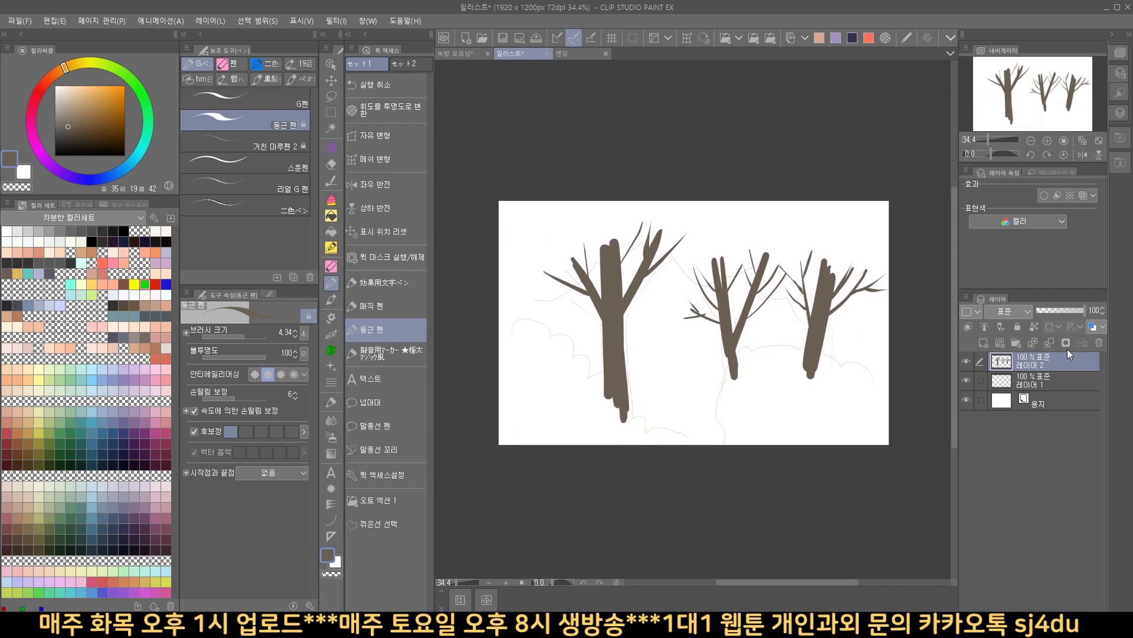
pyautogui.doubleClick(1034, 365)
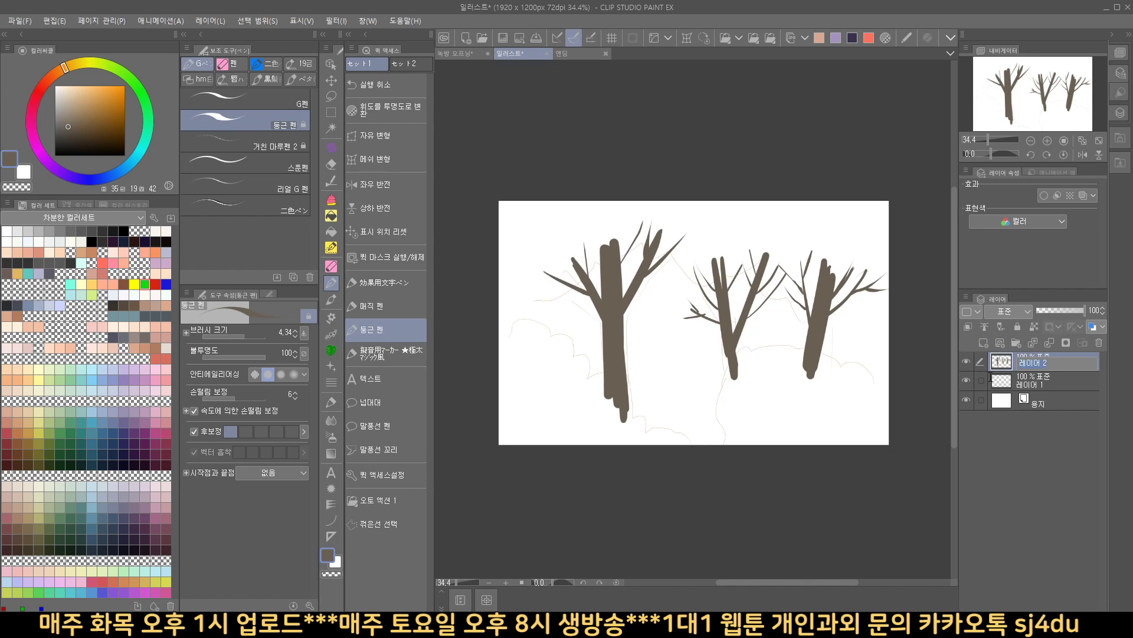
pyautogui.press('BackSpace')
pyautogui.write('나무')
pyautogui.press('Return')
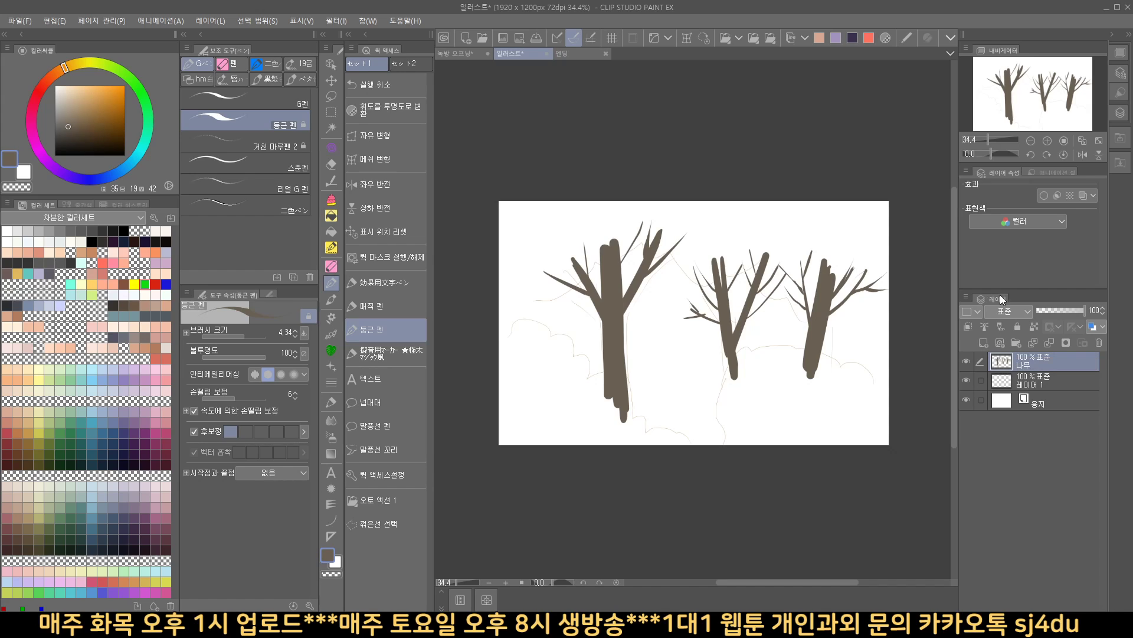
# Step: Create a new layer above the 나무 layer and choose the 遠景葉っぱ用2 leaf brush from the plant brushes
pyautogui.click(988, 345)
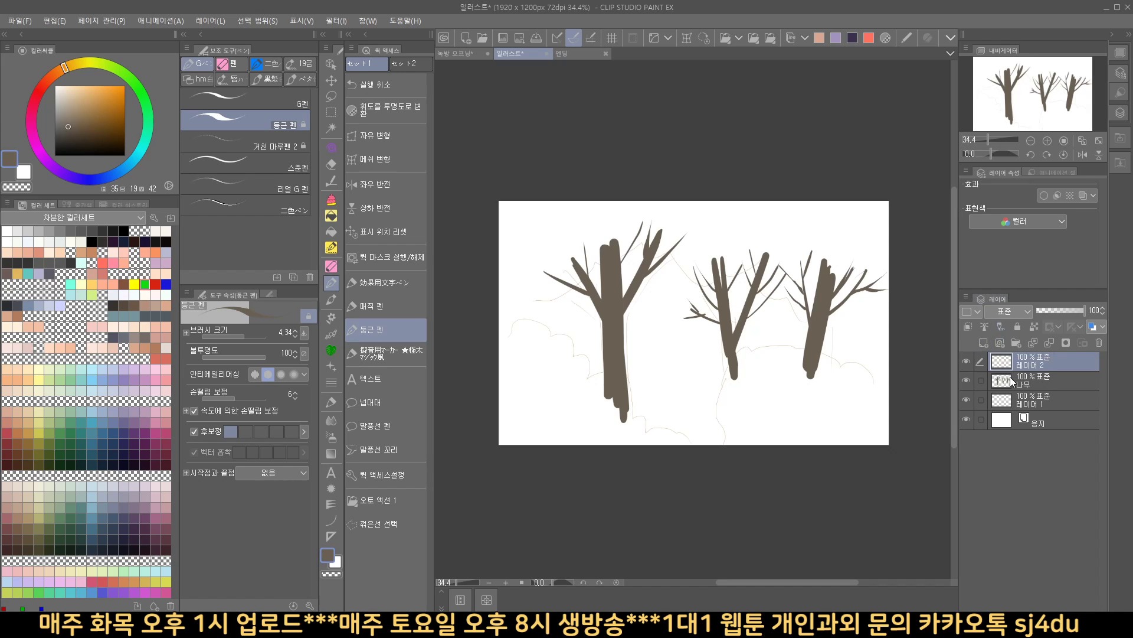
pyautogui.click(332, 333)
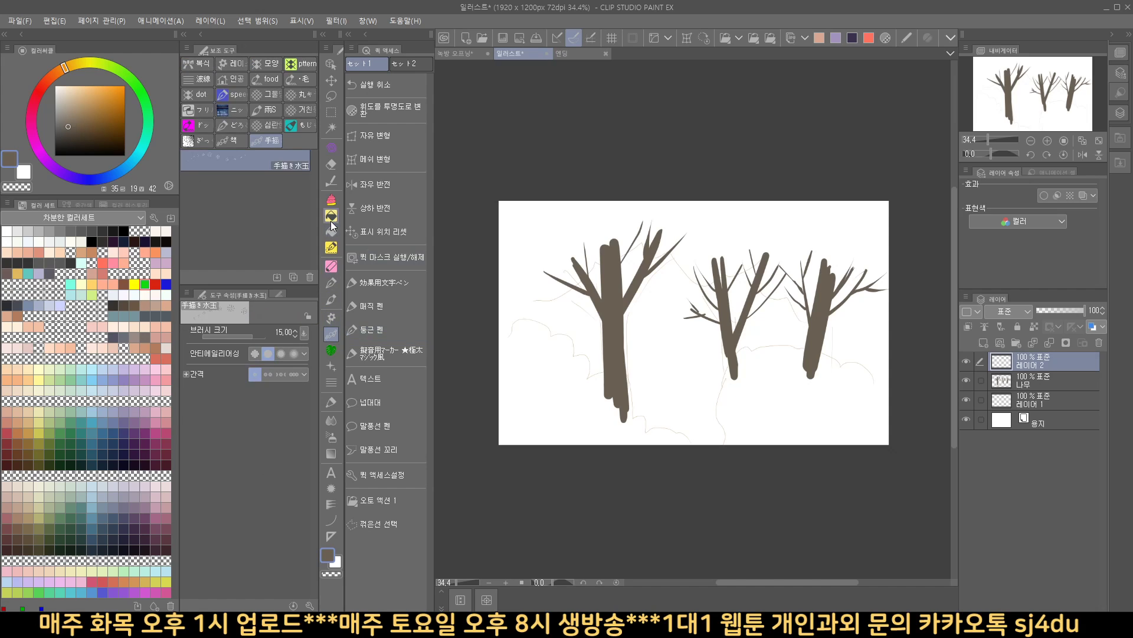
pyautogui.click(331, 317)
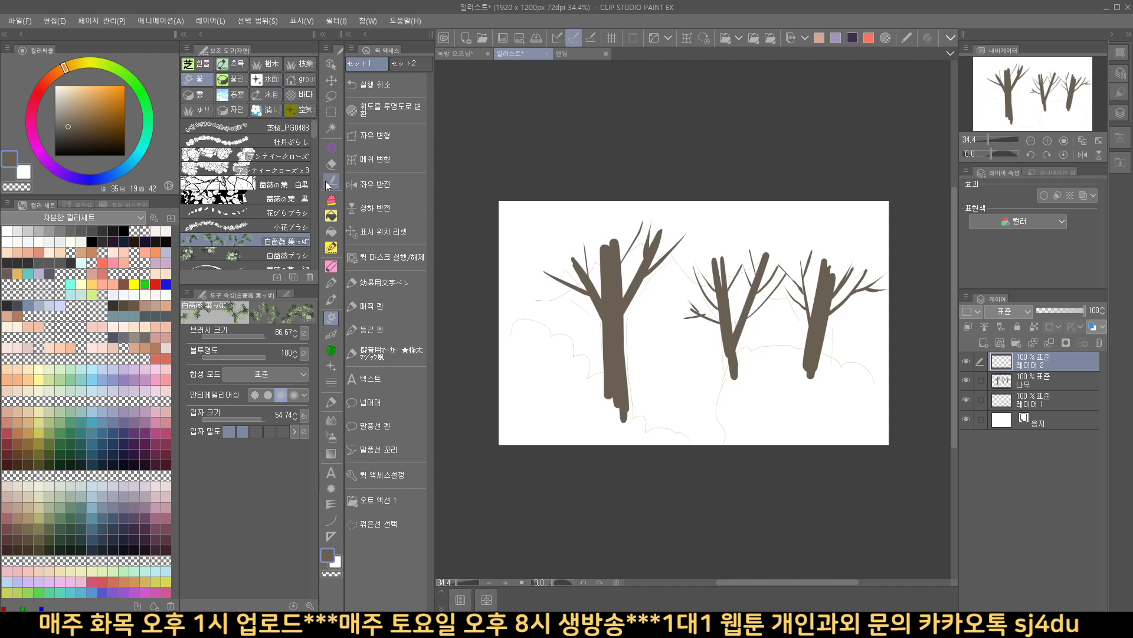
pyautogui.moveTo(312, 125)
pyautogui.mouseDown()
pyautogui.moveTo(321, 250)
pyautogui.moveTo(310, 127)
pyautogui.moveTo(286, 55)
pyautogui.mouseUp()
pyautogui.click(240, 65)
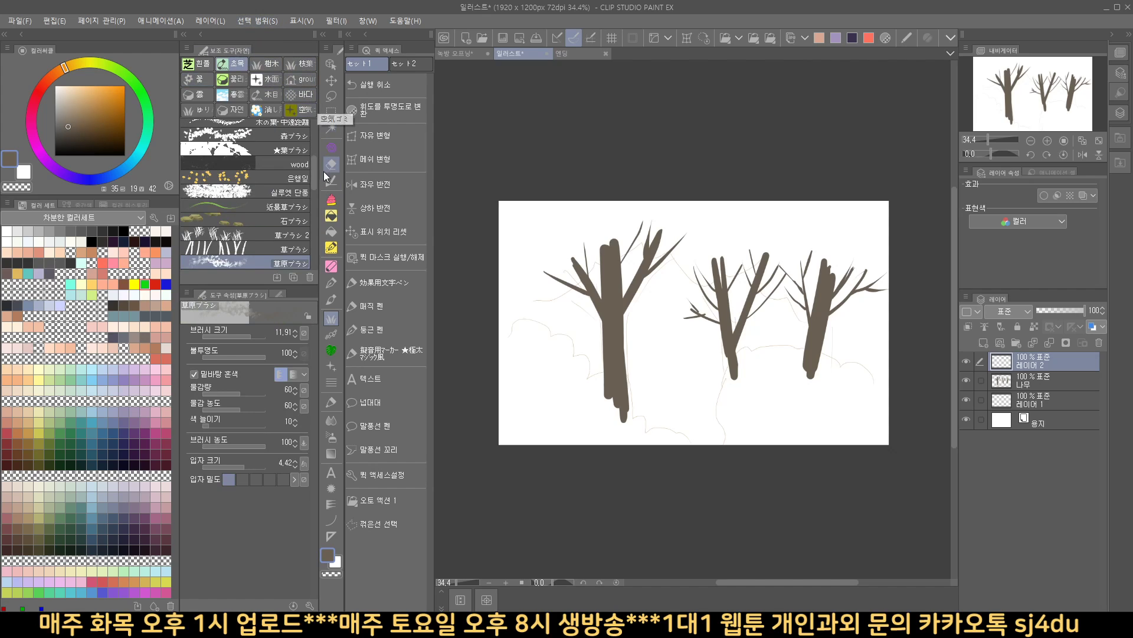
pyautogui.moveTo(314, 170); pyautogui.dragTo(313, 130)
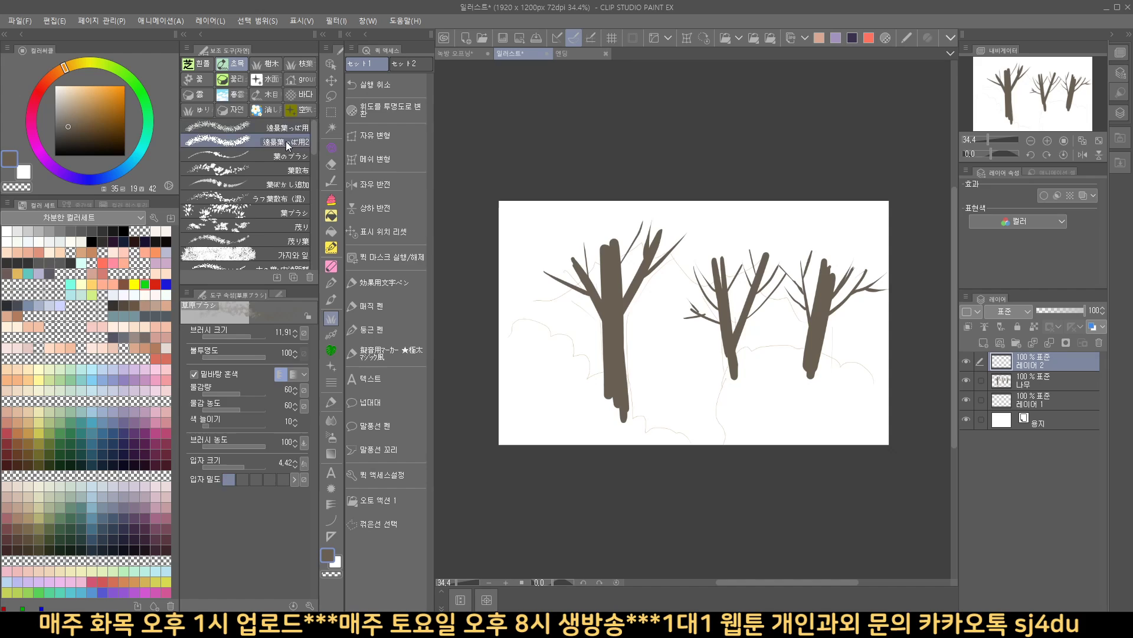
pyautogui.click(286, 141)
# Step: Paint a muted green canopy across the tops of all three trees at brush size 100, turning ground color mixing off partway
pyautogui.moveTo(724, 317); pyautogui.dragTo(716, 322)
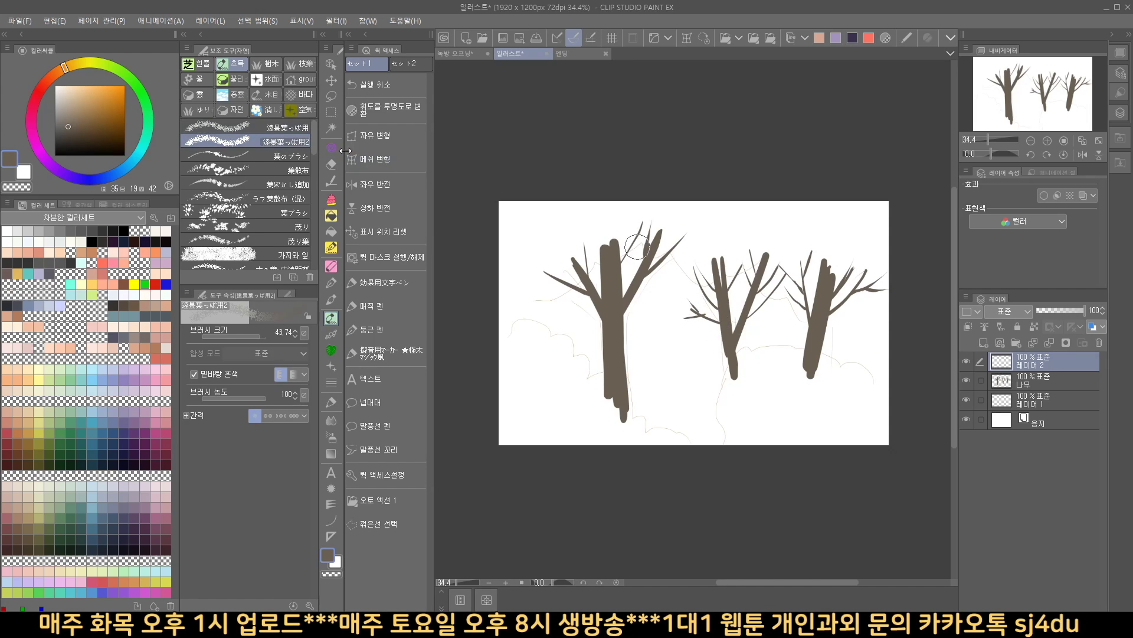
pyautogui.moveTo(67, 121); pyautogui.dragTo(74, 115)
pyautogui.moveTo(564, 274)
pyautogui.mouseDown()
pyautogui.moveTo(579, 232)
pyautogui.moveTo(541, 251)
pyautogui.moveTo(578, 266)
pyautogui.moveTo(522, 250)
pyautogui.moveTo(566, 242)
pyautogui.moveTo(562, 259)
pyautogui.moveTo(554, 237)
pyautogui.moveTo(636, 235)
pyautogui.moveTo(628, 219)
pyautogui.moveTo(661, 216)
pyautogui.moveTo(670, 235)
pyautogui.mouseUp()
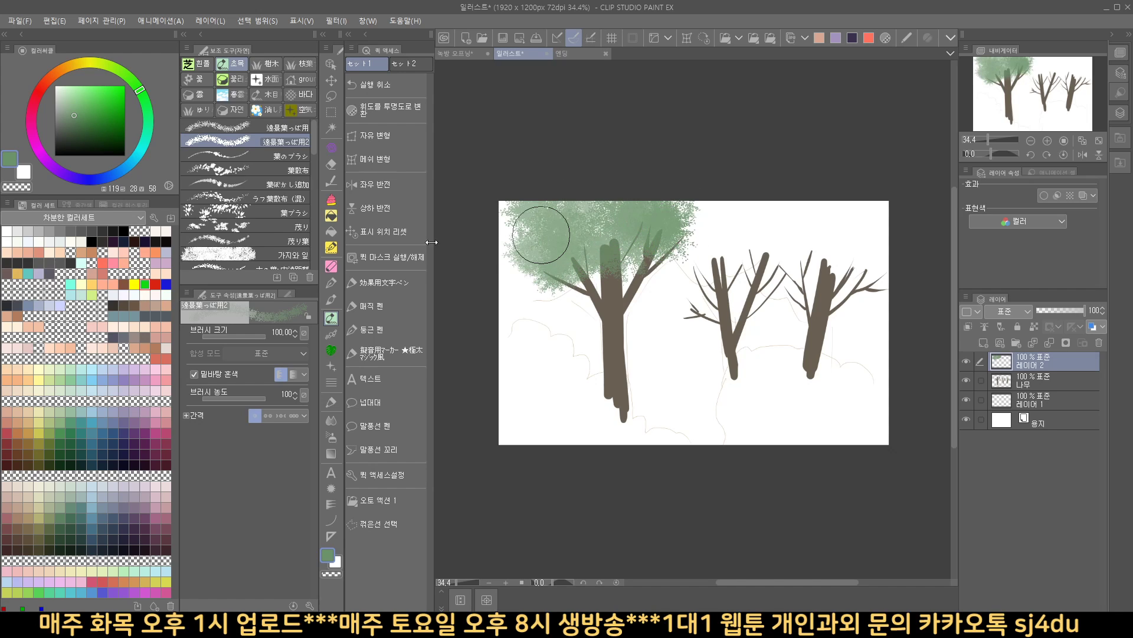
pyautogui.click(194, 373)
pyautogui.moveTo(702, 210)
pyautogui.mouseDown()
pyautogui.moveTo(770, 276)
pyautogui.moveTo(796, 264)
pyautogui.moveTo(841, 282)
pyautogui.moveTo(880, 273)
pyautogui.moveTo(781, 212)
pyautogui.moveTo(667, 245)
pyautogui.moveTo(607, 223)
pyautogui.moveTo(522, 281)
pyautogui.moveTo(489, 216)
pyautogui.moveTo(851, 198)
pyautogui.moveTo(888, 212)
pyautogui.mouseUp()
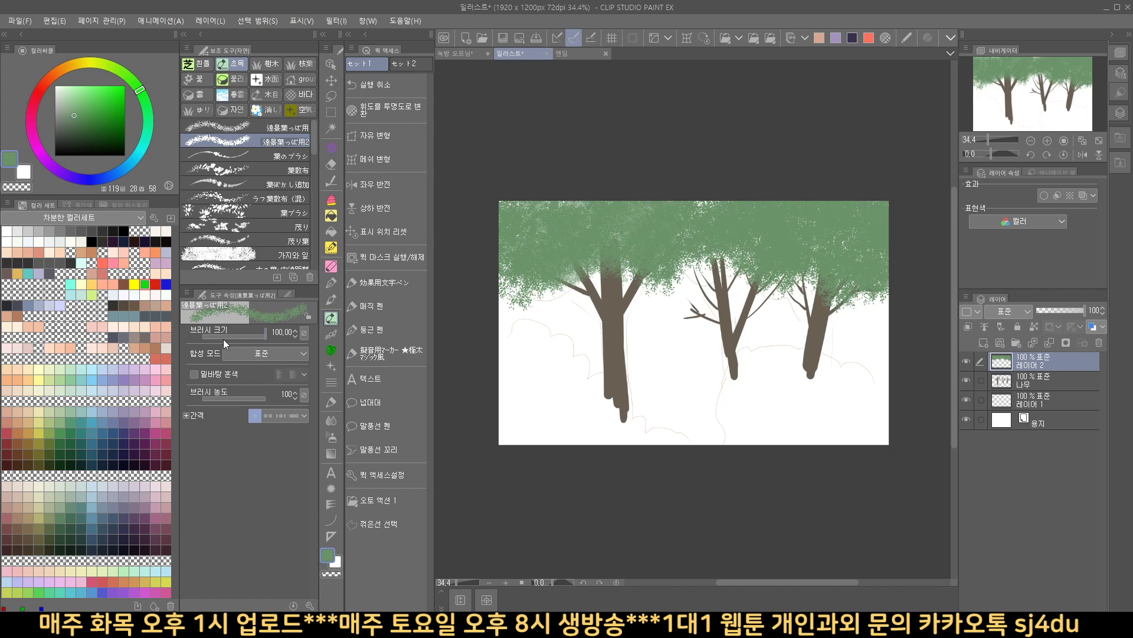
# Step: Turn ground color mixing back on and blend a bright green over the whole canopy
pyautogui.click(194, 374)
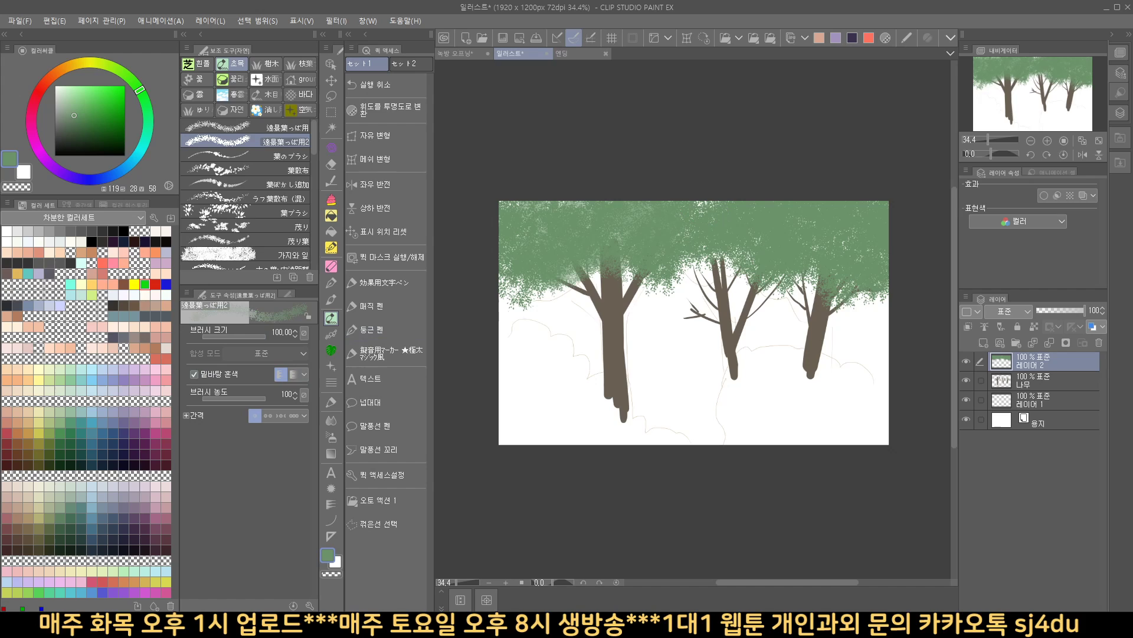
pyautogui.click(108, 89)
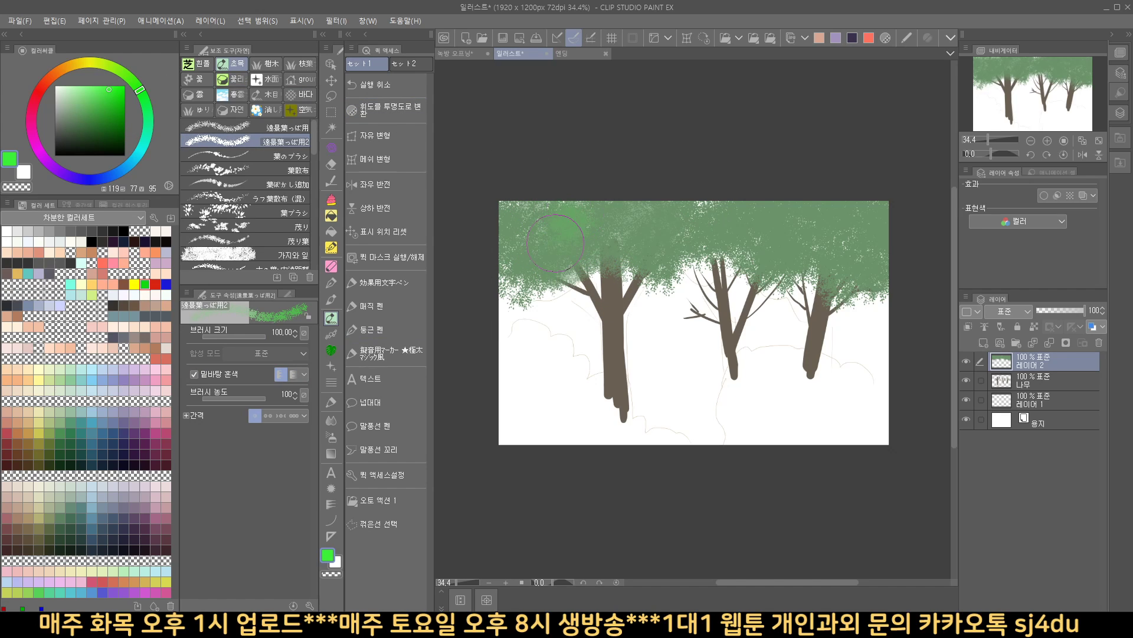
pyautogui.moveTo(624, 242)
pyautogui.mouseDown()
pyautogui.moveTo(713, 210)
pyautogui.moveTo(830, 222)
pyautogui.moveTo(872, 207)
pyautogui.moveTo(785, 177)
pyautogui.mouseUp()
pyautogui.moveTo(566, 197); pyautogui.dragTo(513, 190)
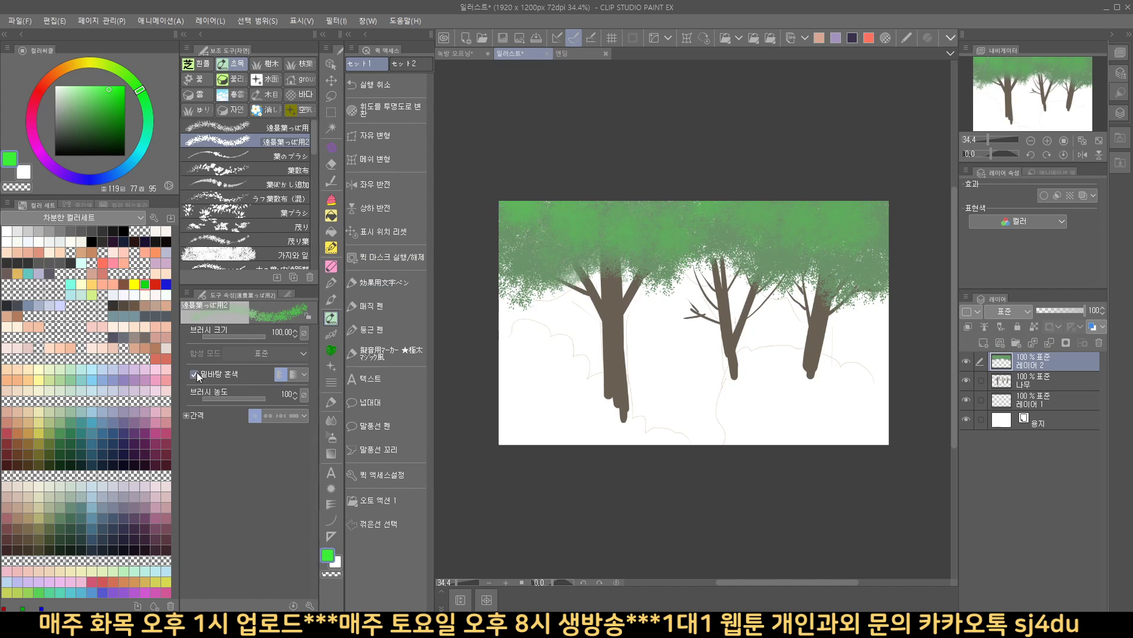
# Step: Examine the leaf brush's detailed ink settings and toggle whether ground color mixing appears among its tool properties
pyautogui.click(367, 21)
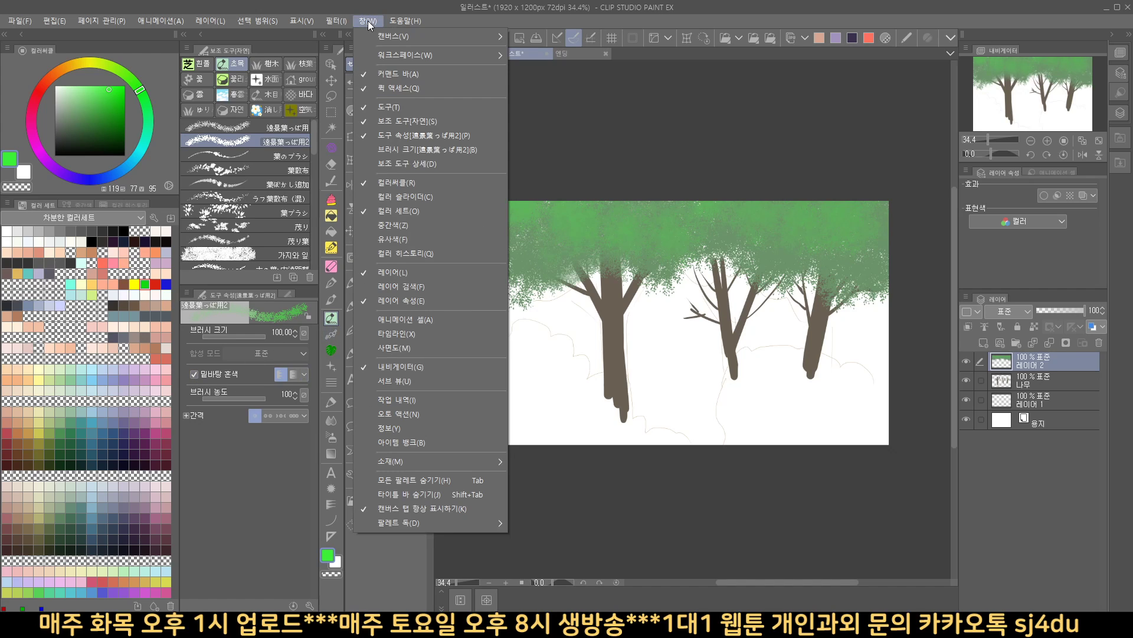
pyautogui.click(412, 164)
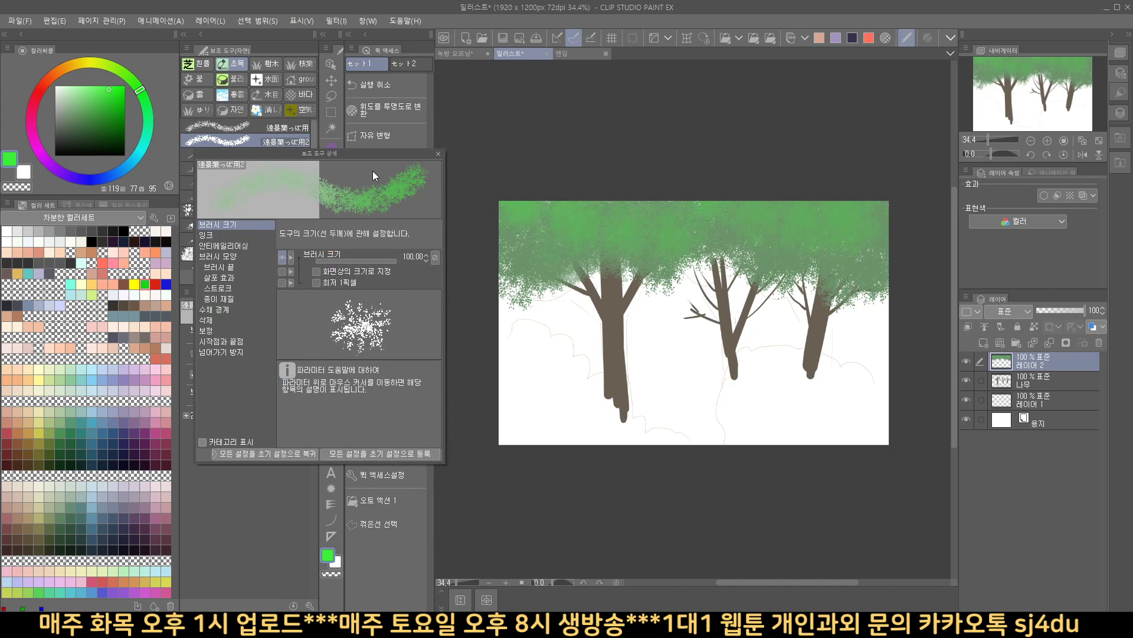
pyautogui.moveTo(365, 154); pyautogui.dragTo(625, 160)
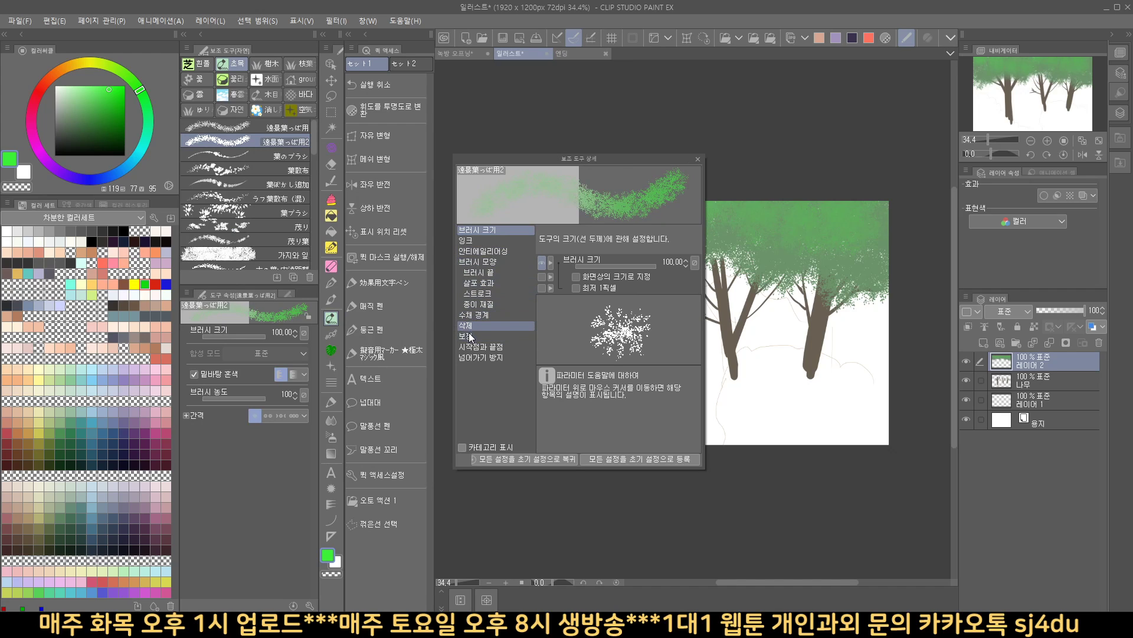
pyautogui.click(469, 241)
pyautogui.click(470, 251)
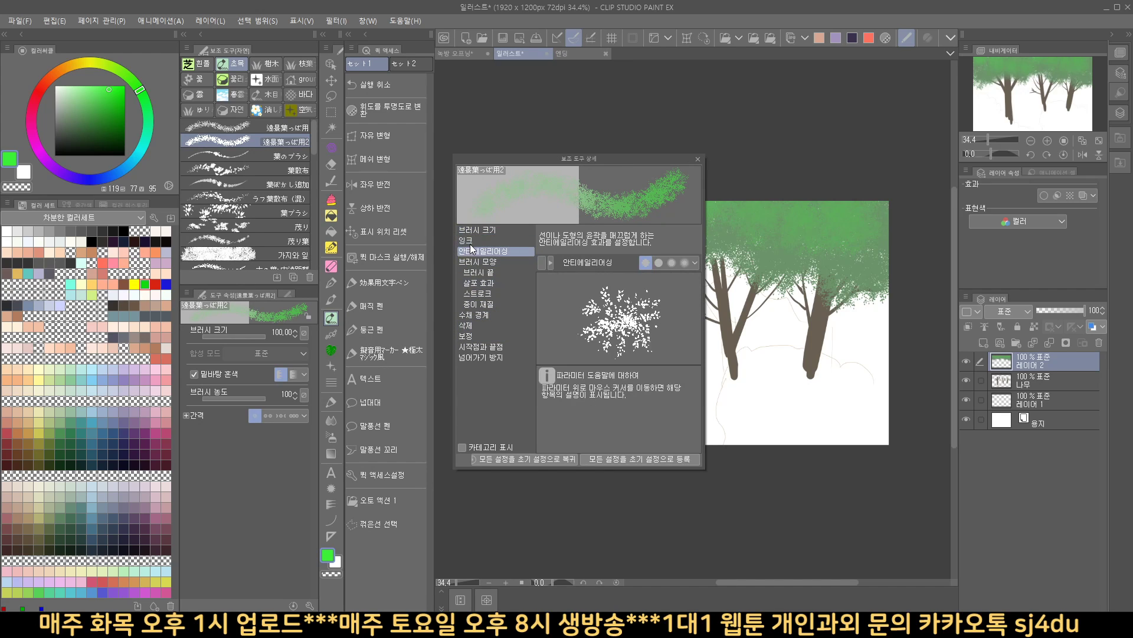
pyautogui.click(470, 242)
pyautogui.moveTo(598, 300)
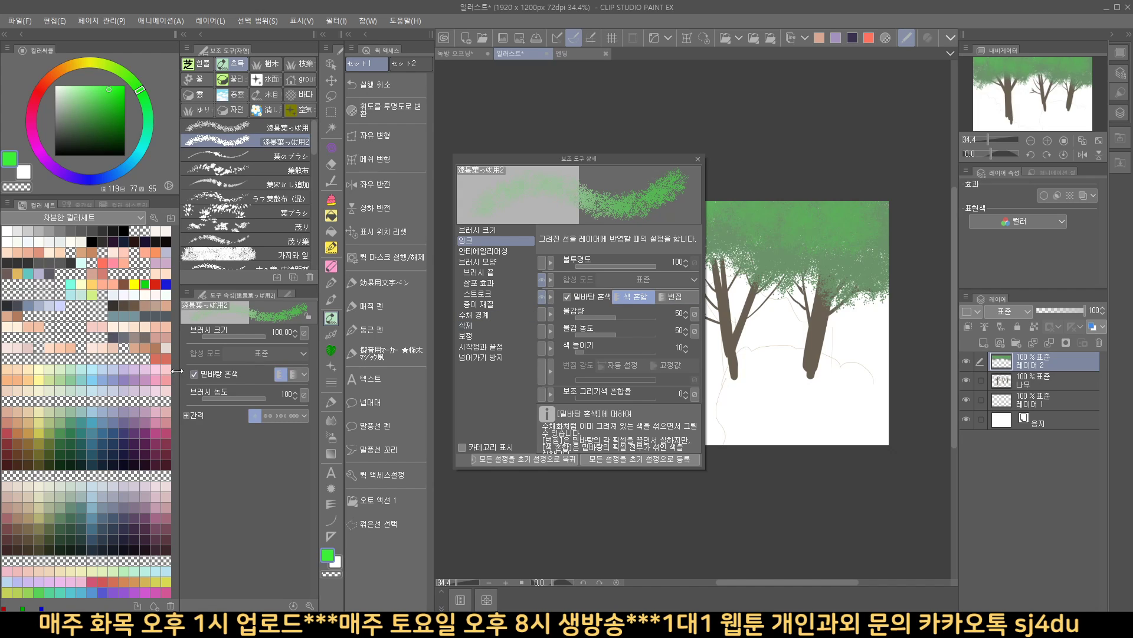
pyautogui.click(541, 296)
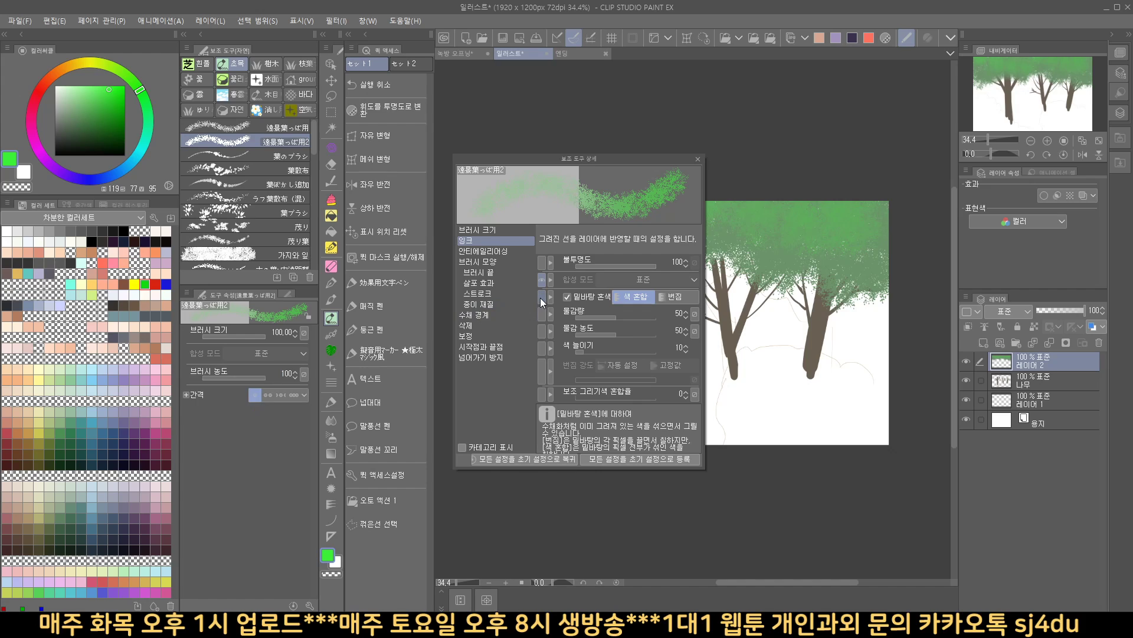
pyautogui.click(540, 297)
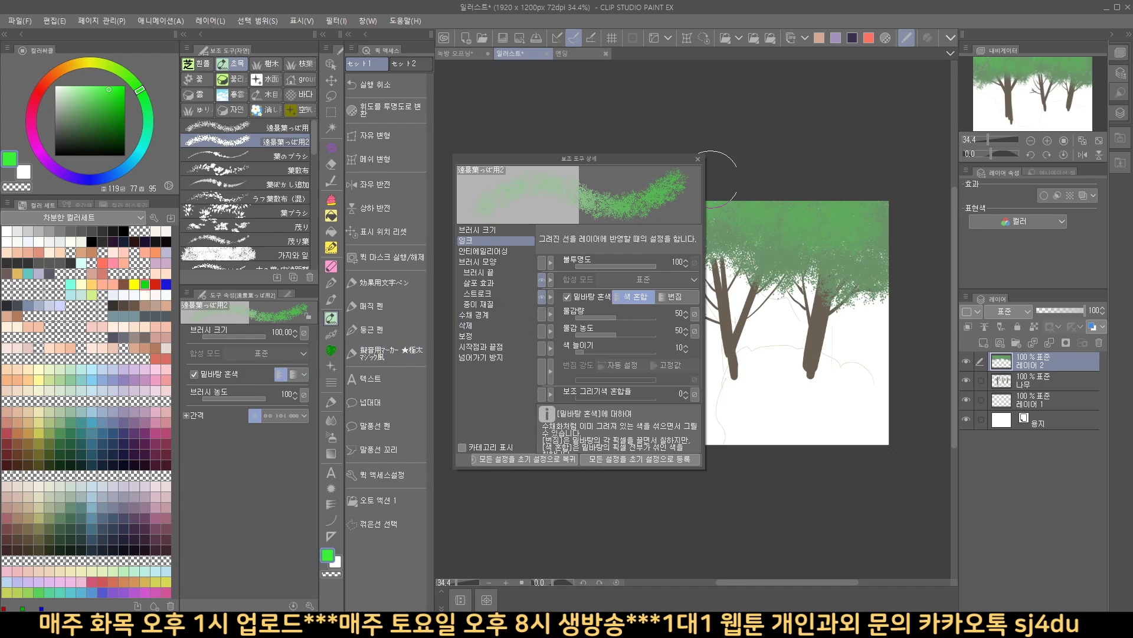
pyautogui.click(698, 159)
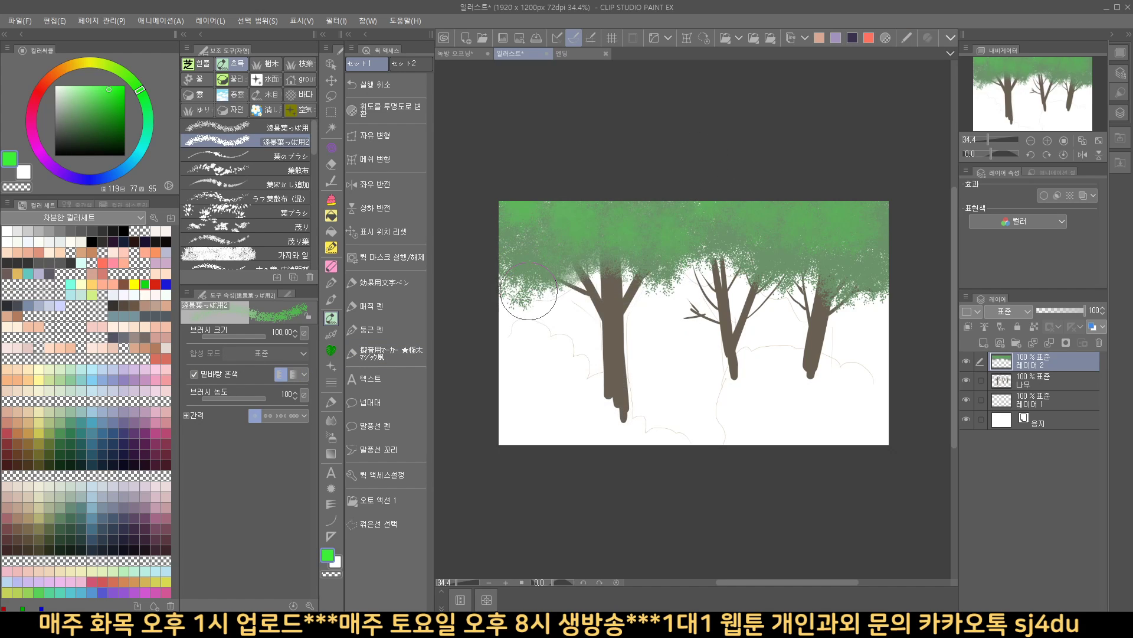
# Step: Paint bright green leaves along the canopy's lower edge and blend teal green over its upper part
pyautogui.moveTo(529, 293)
pyautogui.mouseDown()
pyautogui.moveTo(588, 285)
pyautogui.moveTo(584, 257)
pyautogui.moveTo(621, 248)
pyautogui.moveTo(653, 258)
pyautogui.moveTo(671, 290)
pyautogui.moveTo(705, 267)
pyautogui.moveTo(760, 261)
pyautogui.moveTo(686, 316)
pyautogui.moveTo(834, 275)
pyautogui.moveTo(887, 306)
pyautogui.moveTo(861, 312)
pyautogui.moveTo(853, 281)
pyautogui.mouseUp()
pyautogui.moveTo(567, 322); pyautogui.dragTo(493, 295)
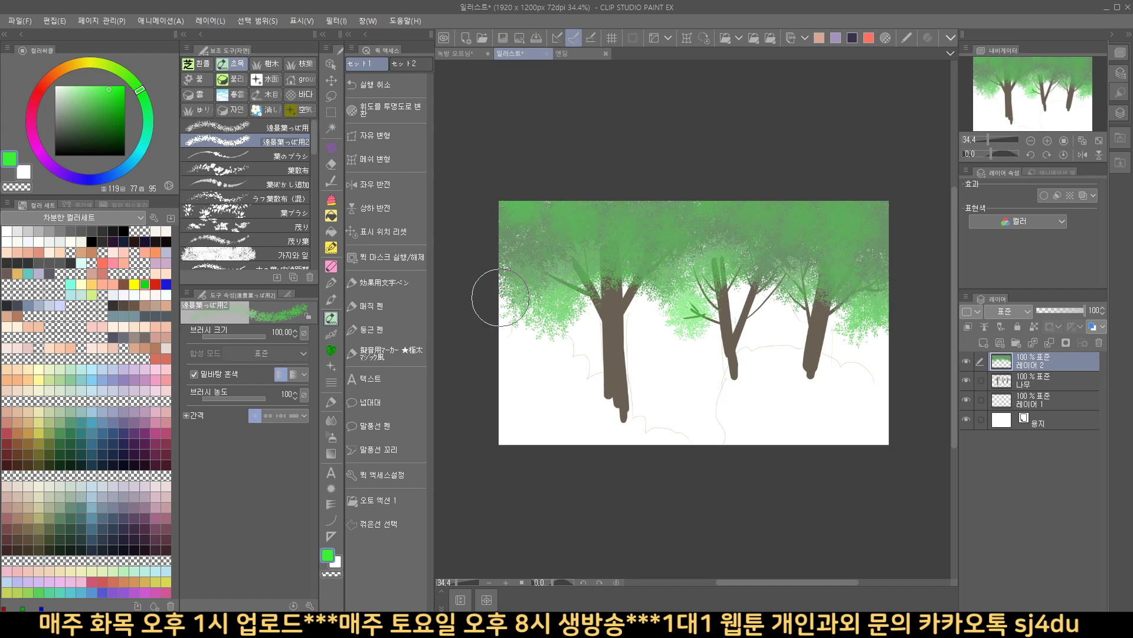
pyautogui.moveTo(140, 89); pyautogui.dragTo(147, 131)
pyautogui.moveTo(534, 216)
pyautogui.mouseDown()
pyautogui.moveTo(599, 183)
pyautogui.moveTo(615, 233)
pyautogui.moveTo(661, 183)
pyautogui.mouseUp()
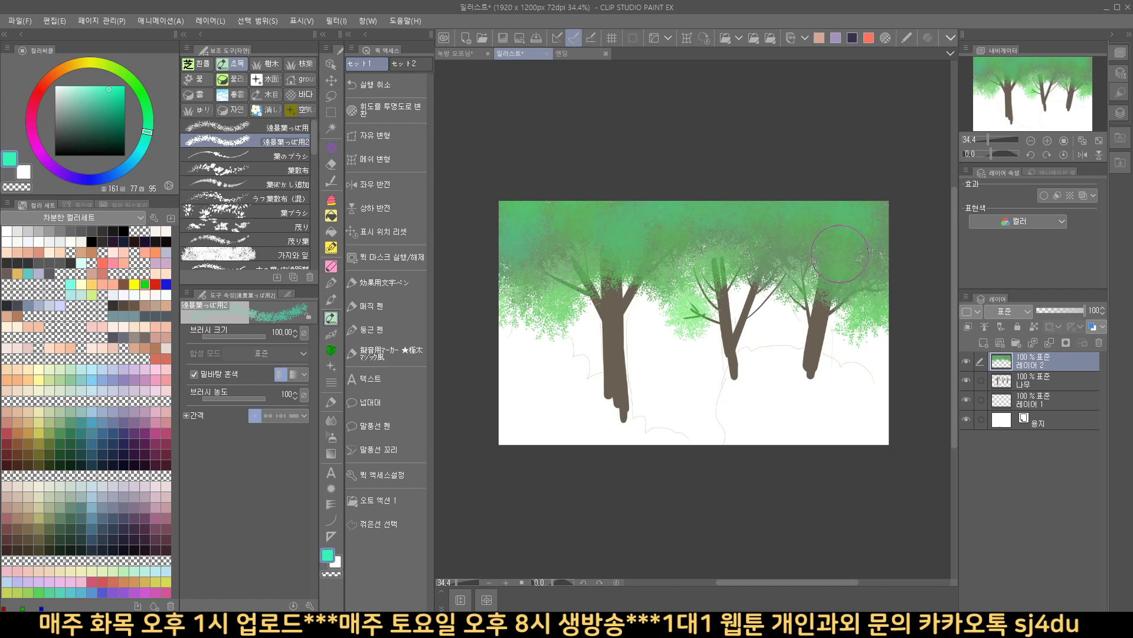
pyautogui.moveTo(840, 254)
pyautogui.mouseDown()
pyautogui.moveTo(726, 249)
pyautogui.moveTo(718, 282)
pyautogui.moveTo(698, 253)
pyautogui.moveTo(682, 259)
pyautogui.moveTo(776, 270)
pyautogui.mouseUp()
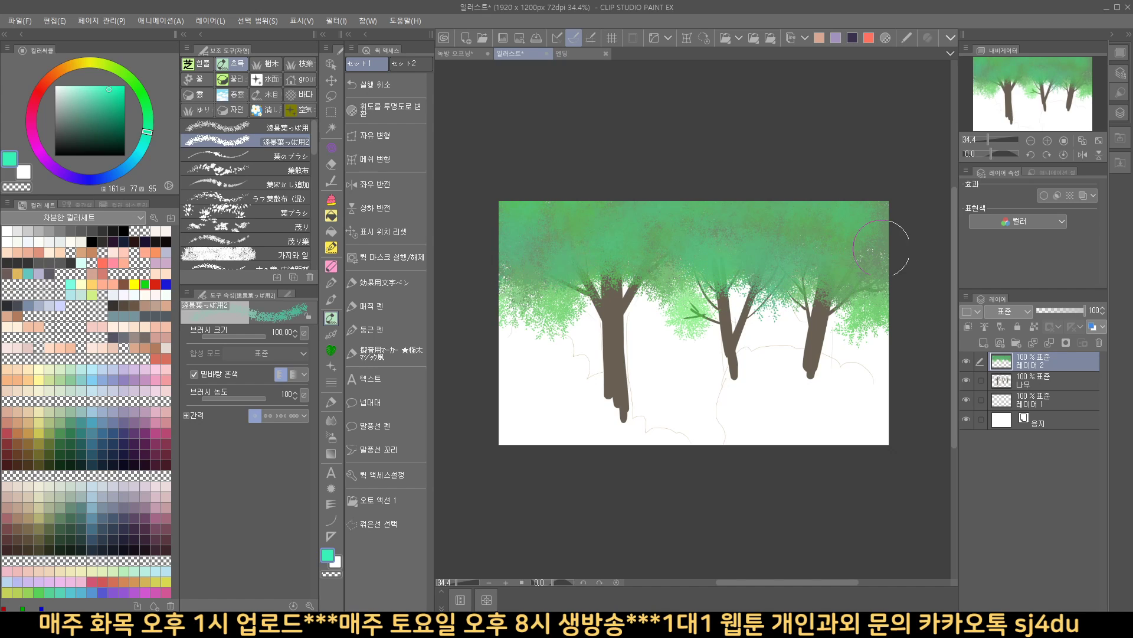
pyautogui.moveTo(898, 236)
pyautogui.mouseDown()
pyautogui.moveTo(896, 268)
pyautogui.moveTo(902, 211)
pyautogui.moveTo(875, 220)
pyautogui.mouseUp()
# Step: Turn ground color mixing off and dab bright teal leaf clusters across the canopy and the middle tree's branches
pyautogui.click(626, 392)
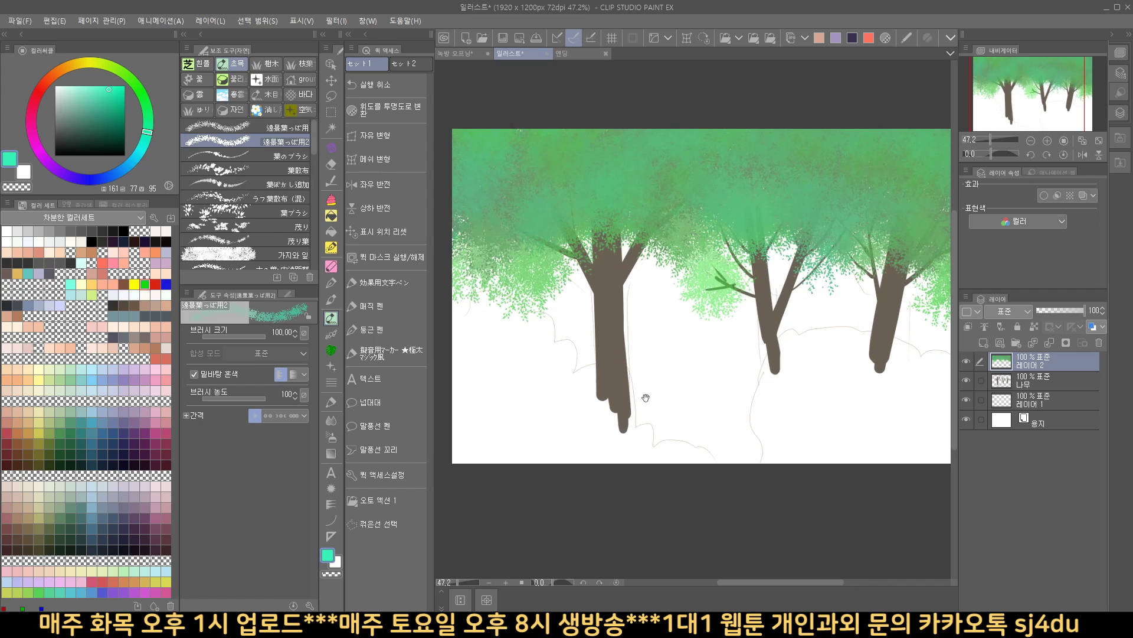
pyautogui.scroll(-2, 715, 373)
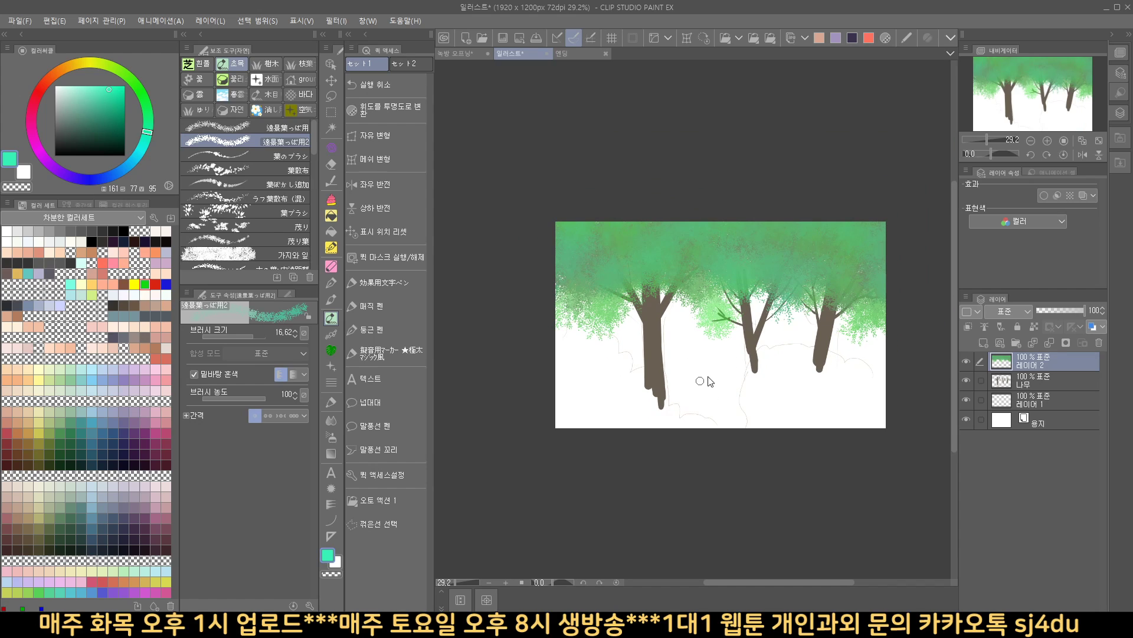
pyautogui.click(194, 374)
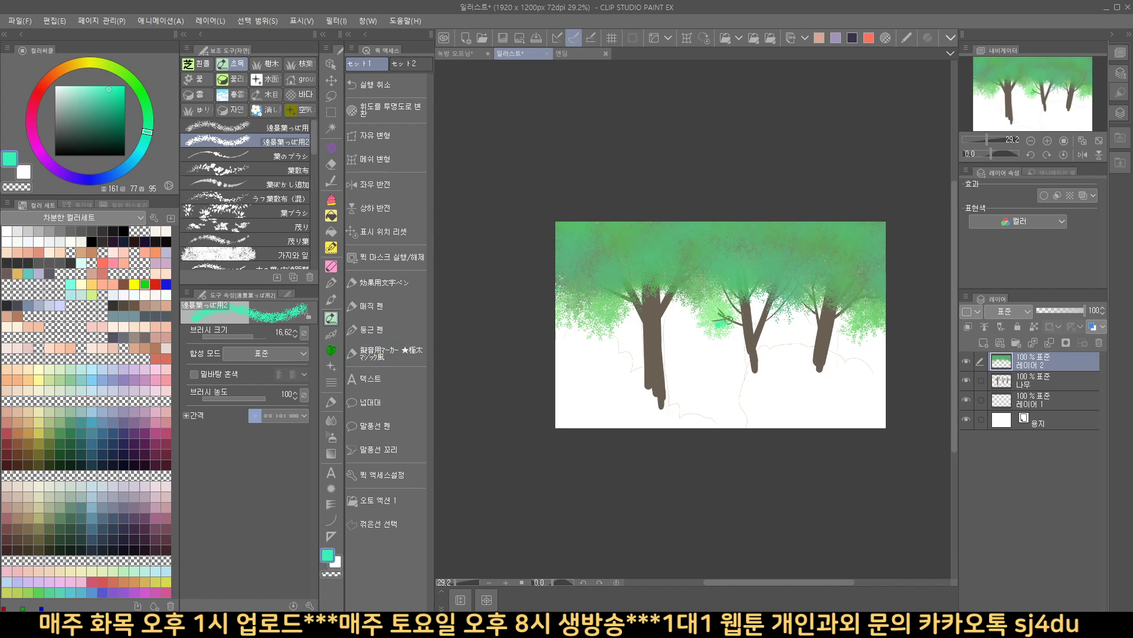
pyautogui.moveTo(721, 313)
pyautogui.mouseDown()
pyautogui.moveTo(823, 278)
pyautogui.moveTo(793, 260)
pyautogui.moveTo(831, 256)
pyautogui.moveTo(797, 245)
pyautogui.moveTo(615, 254)
pyautogui.moveTo(567, 242)
pyautogui.mouseUp()
# Step: Turn ground color mixing back on and blend the teal clusters into the surrounding foliage at brush size 100
pyautogui.click(194, 373)
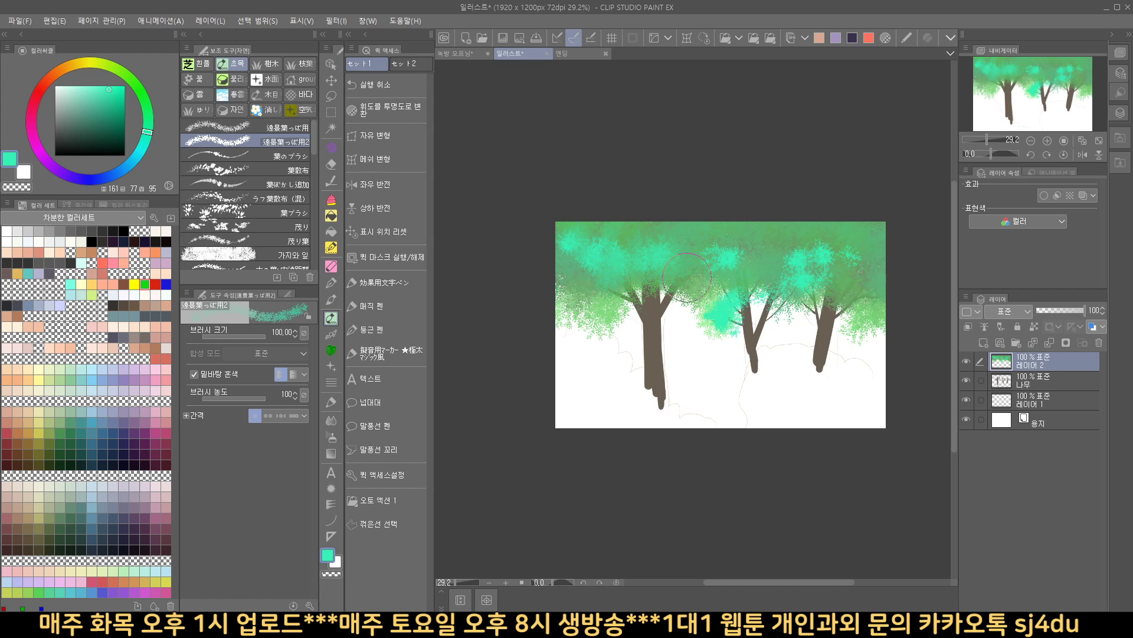
pyautogui.moveTo(745, 254)
pyautogui.mouseDown()
pyautogui.moveTo(717, 308)
pyautogui.moveTo(689, 305)
pyautogui.moveTo(733, 319)
pyautogui.moveTo(810, 266)
pyautogui.moveTo(744, 289)
pyautogui.moveTo(799, 257)
pyautogui.mouseUp()
pyautogui.moveTo(819, 301)
pyautogui.mouseDown()
pyautogui.moveTo(826, 277)
pyautogui.moveTo(851, 262)
pyautogui.mouseUp()
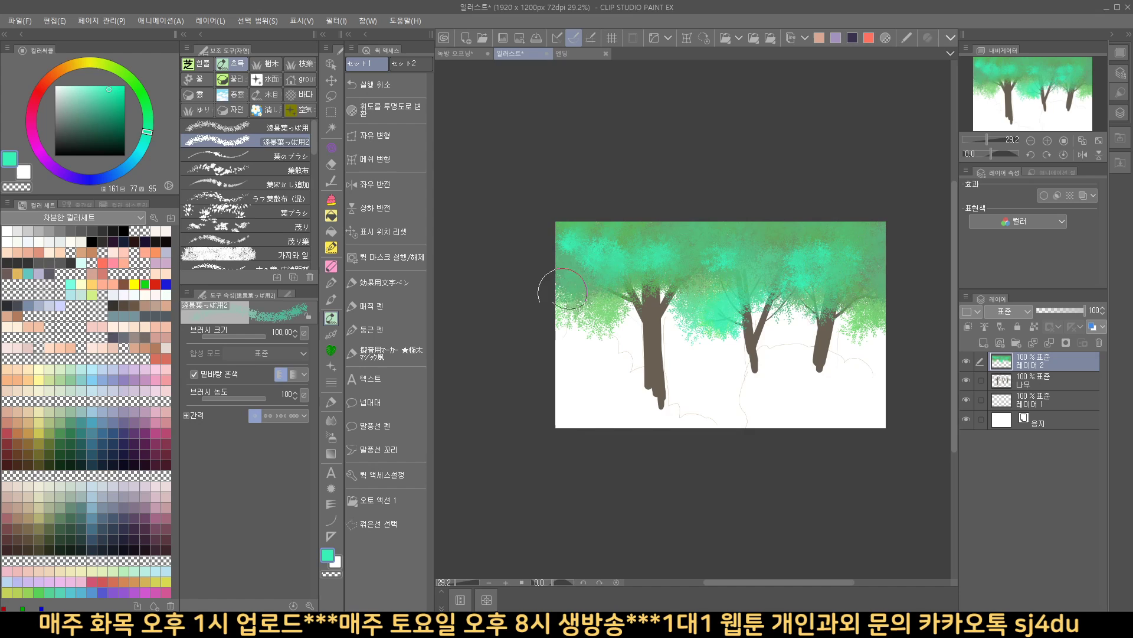
pyautogui.moveTo(563, 291); pyautogui.dragTo(561, 251)
pyautogui.moveTo(646, 359); pyautogui.dragTo(712, 344)
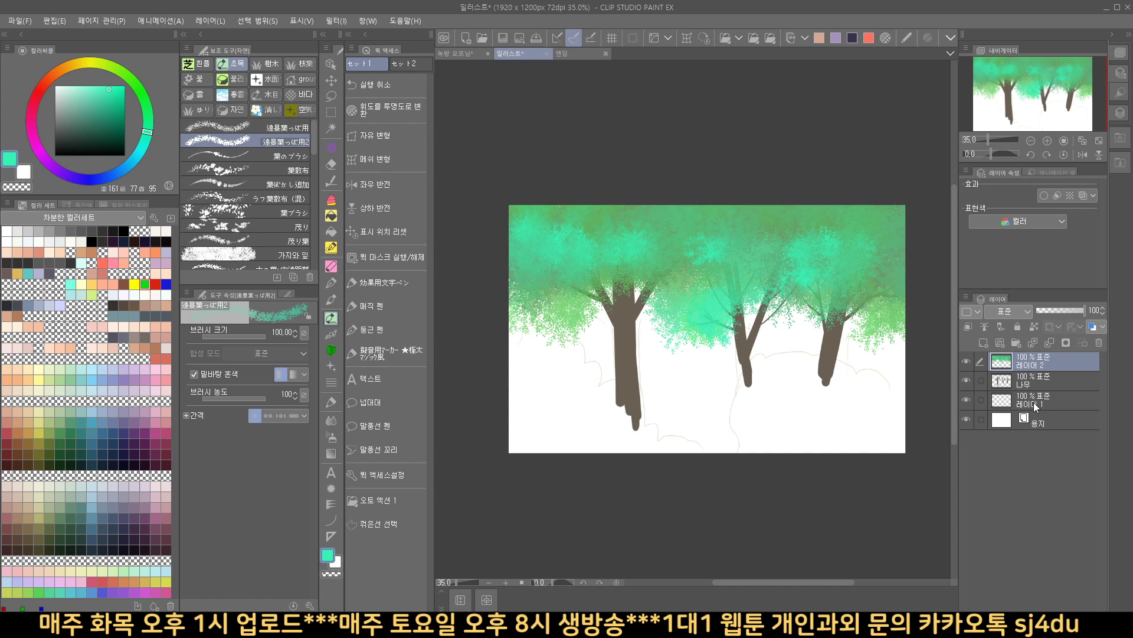
# Step: Create a new layer above the foliage, choose the thick jagged 葉っぱブラシ leaf brush from the plant brushes and enlarge it to 100
pyautogui.click(982, 342)
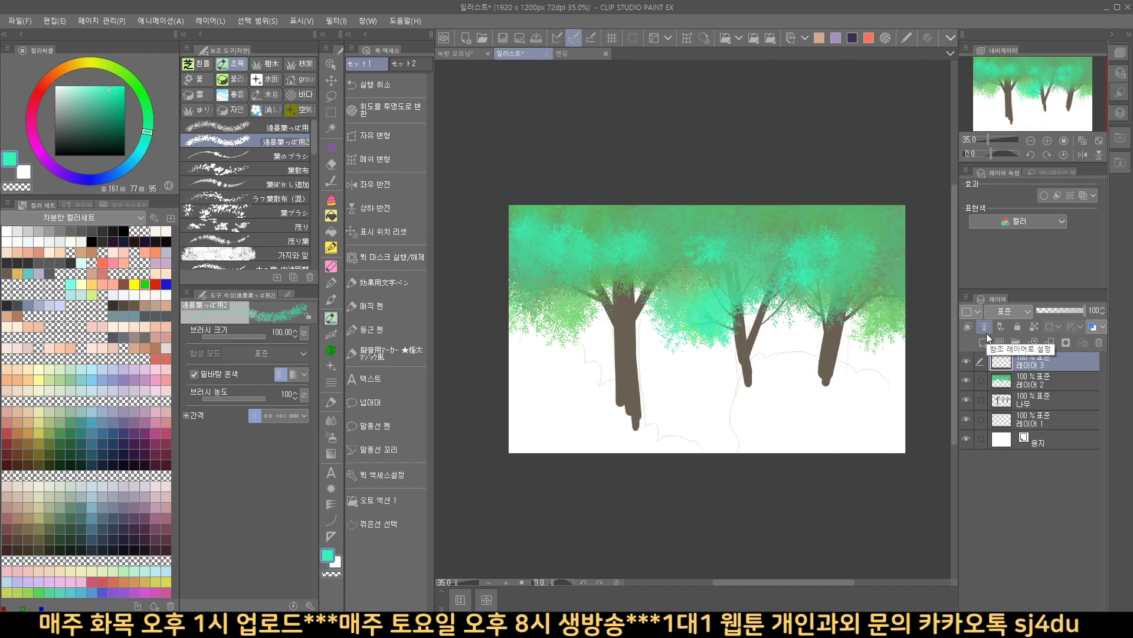
pyautogui.moveTo(313, 136)
pyautogui.mouseDown()
pyautogui.moveTo(310, 260)
pyautogui.moveTo(313, 129)
pyautogui.mouseUp()
pyautogui.click(268, 64)
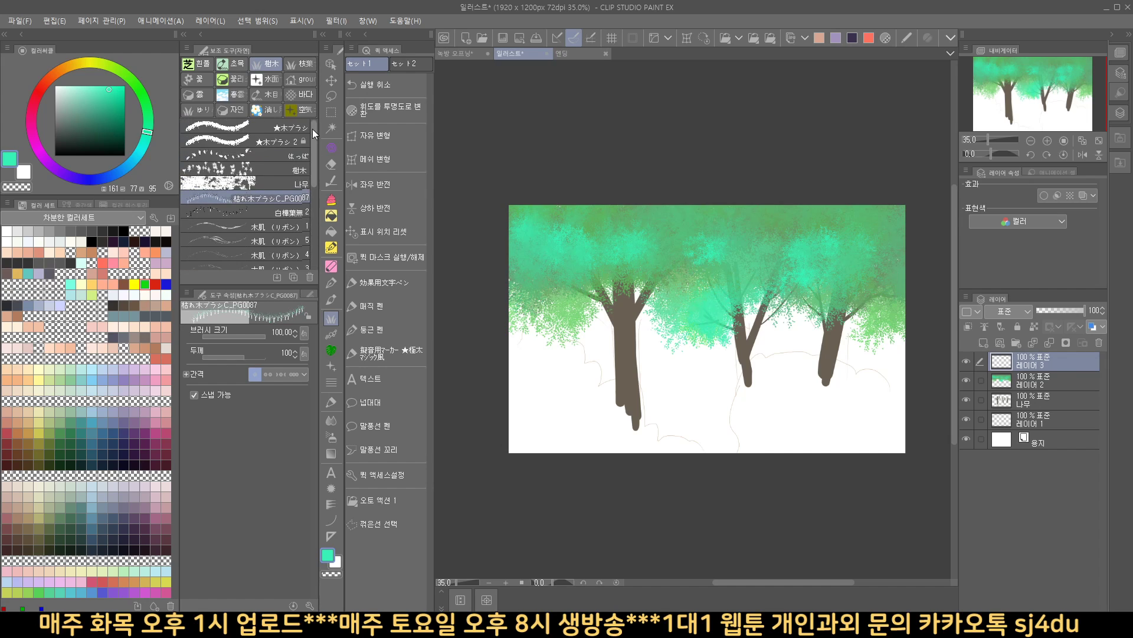
pyautogui.click(301, 61)
pyautogui.click(222, 65)
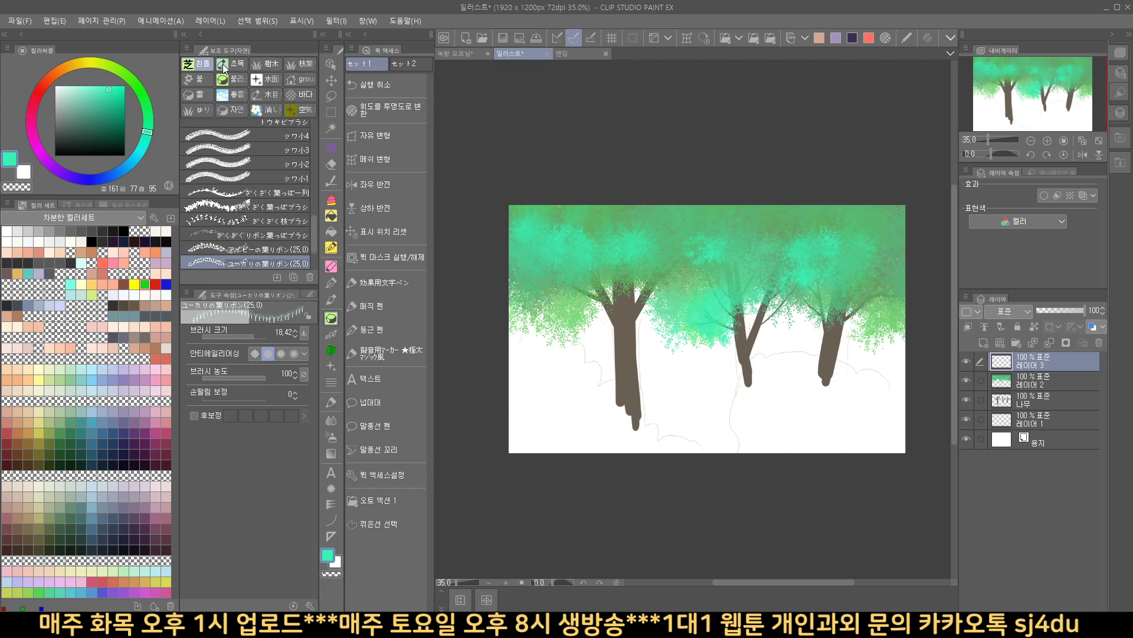
pyautogui.moveTo(314, 223)
pyautogui.mouseDown()
pyautogui.moveTo(318, 130)
pyautogui.moveTo(314, 253)
pyautogui.mouseUp()
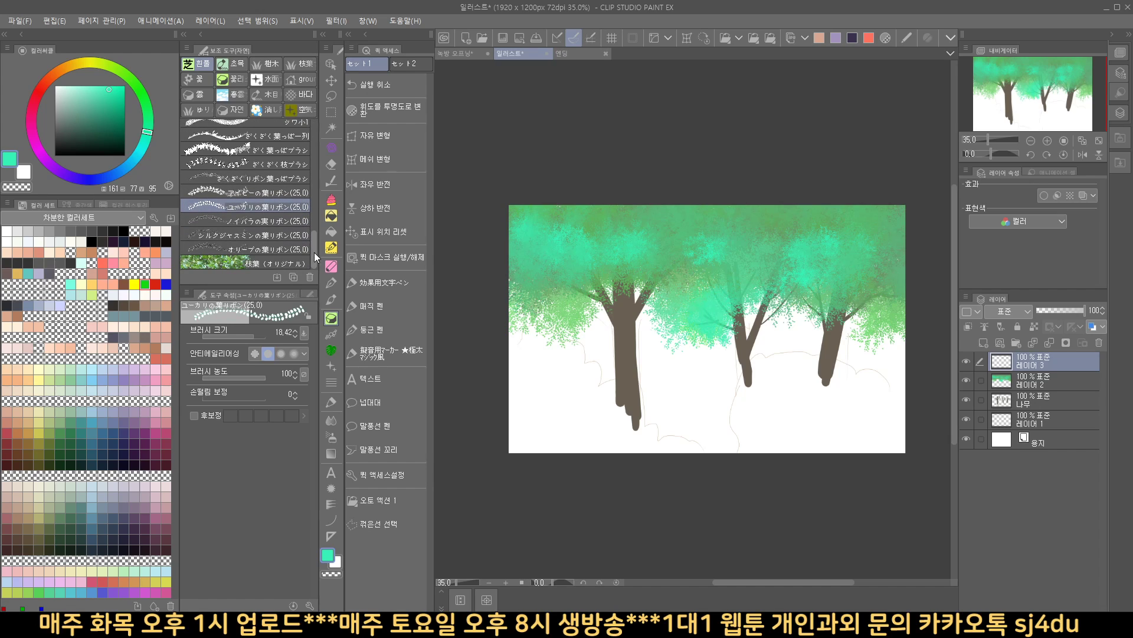
pyautogui.click(291, 148)
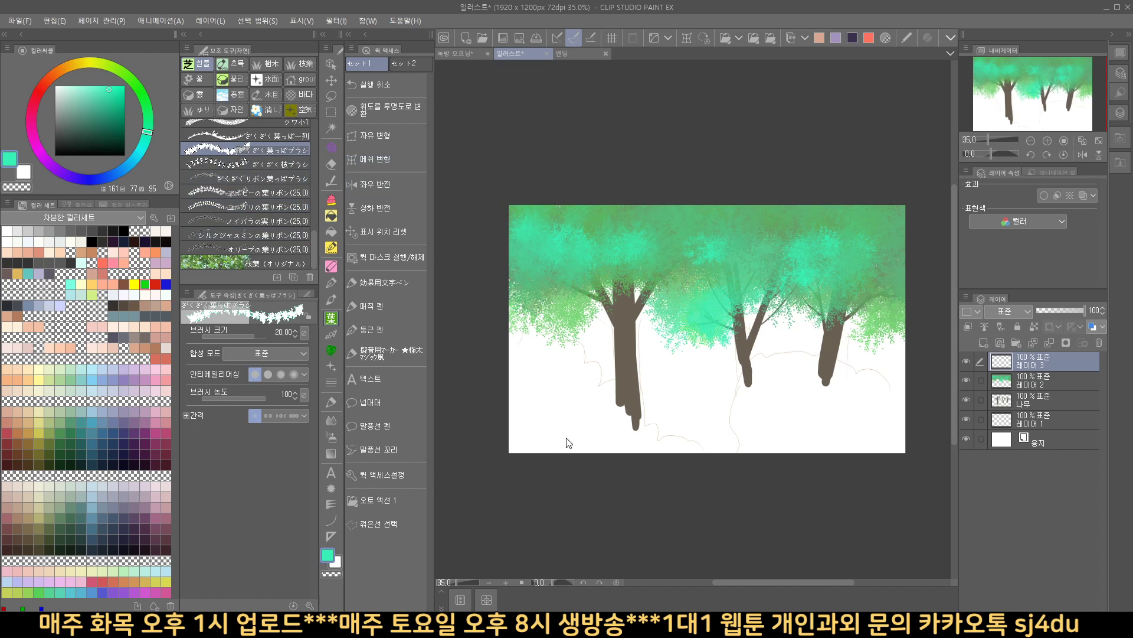
pyautogui.moveTo(568, 443)
pyautogui.mouseDown()
pyautogui.moveTo(549, 431)
pyautogui.moveTo(602, 471)
pyautogui.mouseUp()
# Step: Set the main color to a muted teal and the sub color to a dark teal
pyautogui.click(86, 121)
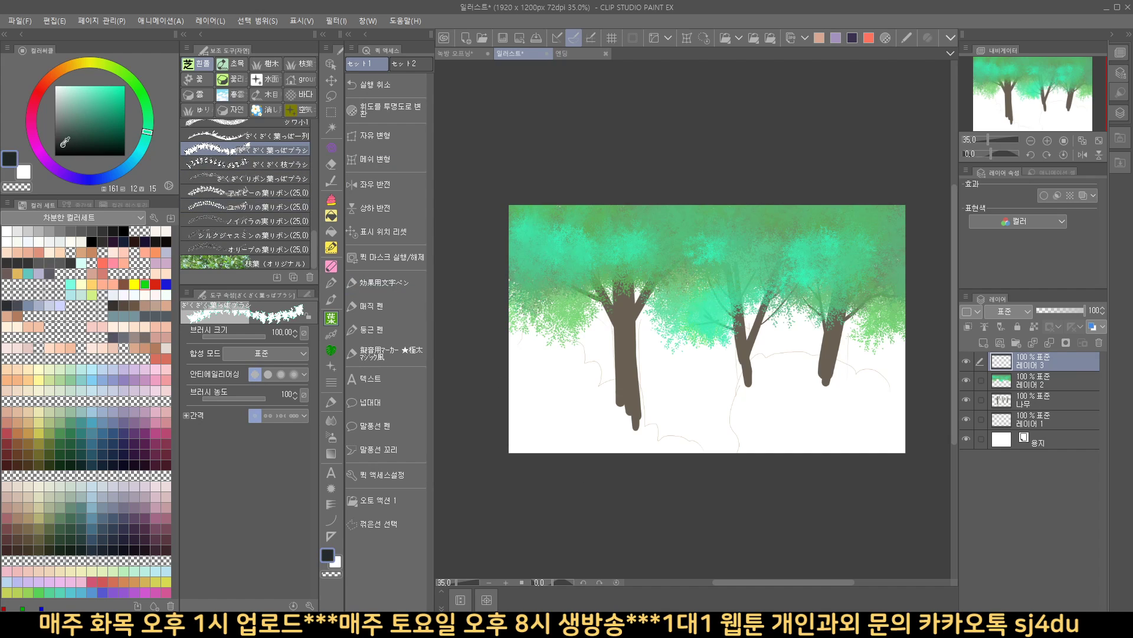
pyautogui.click(75, 110)
pyautogui.click(28, 171)
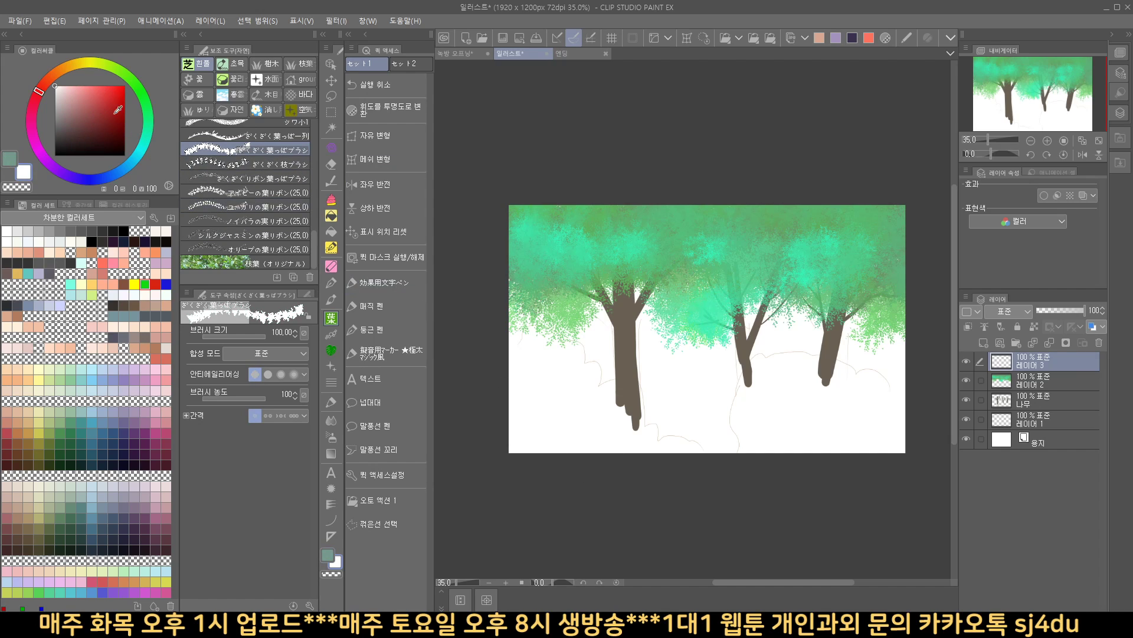
pyautogui.click(144, 142)
pyautogui.click(82, 119)
pyautogui.click(92, 132)
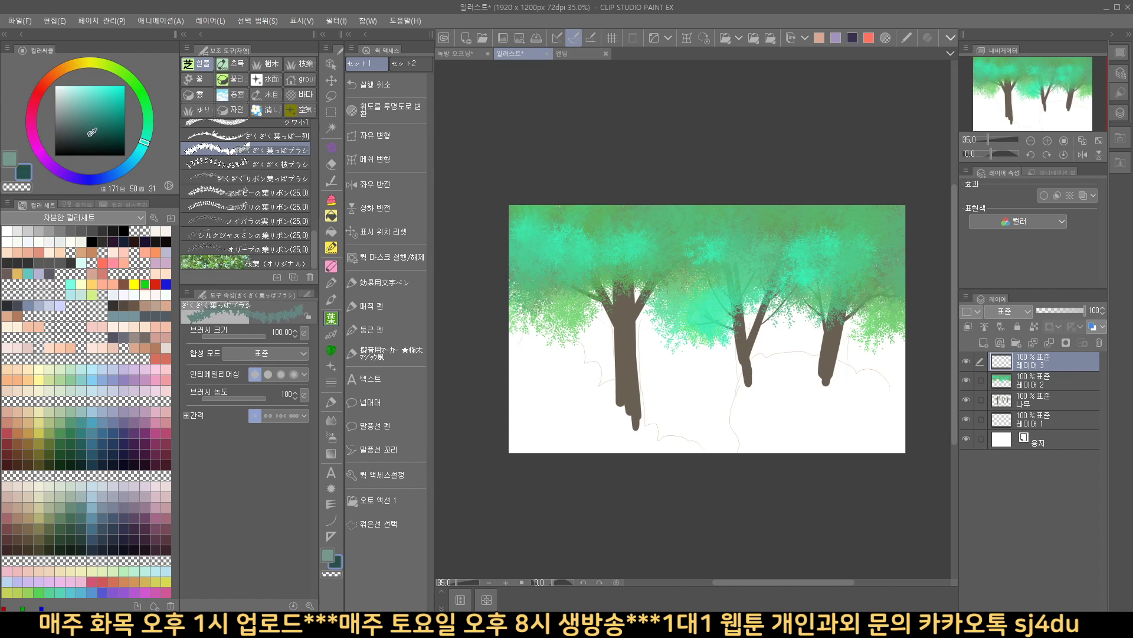
# Step: Try a leaf brush stroke across the ground with these colors and undo it
pyautogui.click(9, 159)
pyautogui.moveTo(524, 411)
pyautogui.mouseDown()
pyautogui.moveTo(569, 417)
pyautogui.moveTo(531, 455)
pyautogui.moveTo(640, 477)
pyautogui.mouseUp()
pyautogui.hotkey('ctrl', 'z')
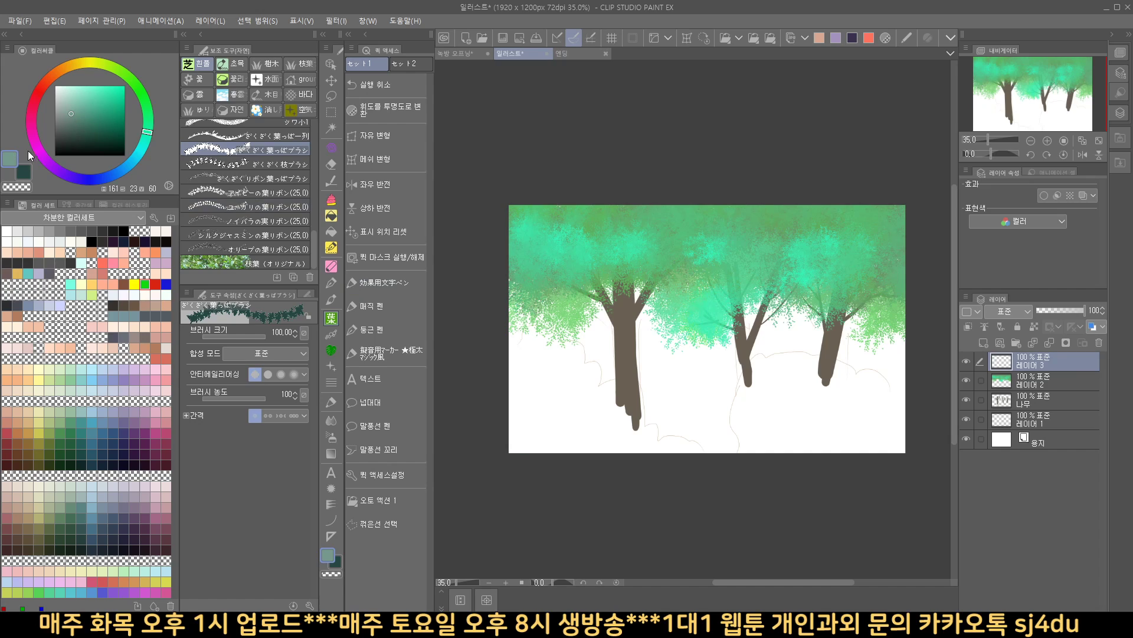
# Step: Darken the main color to a grayish dark teal and lighten the sub color to a muted teal
pyautogui.moveTo(68, 117); pyautogui.dragTo(64, 131)
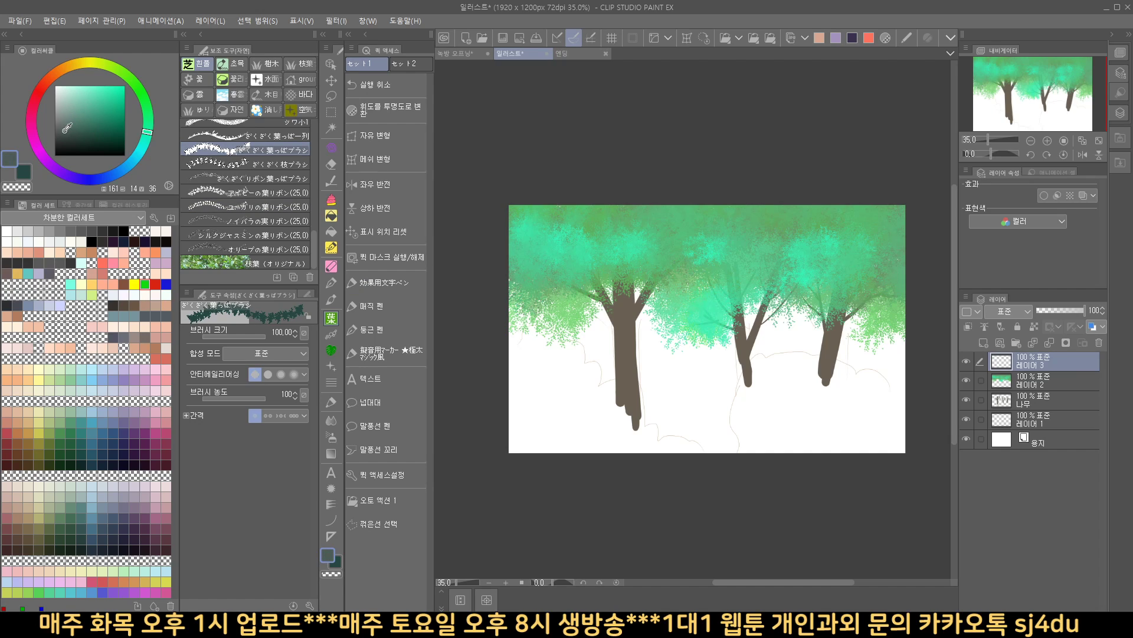
pyautogui.click(30, 171)
pyautogui.click(79, 109)
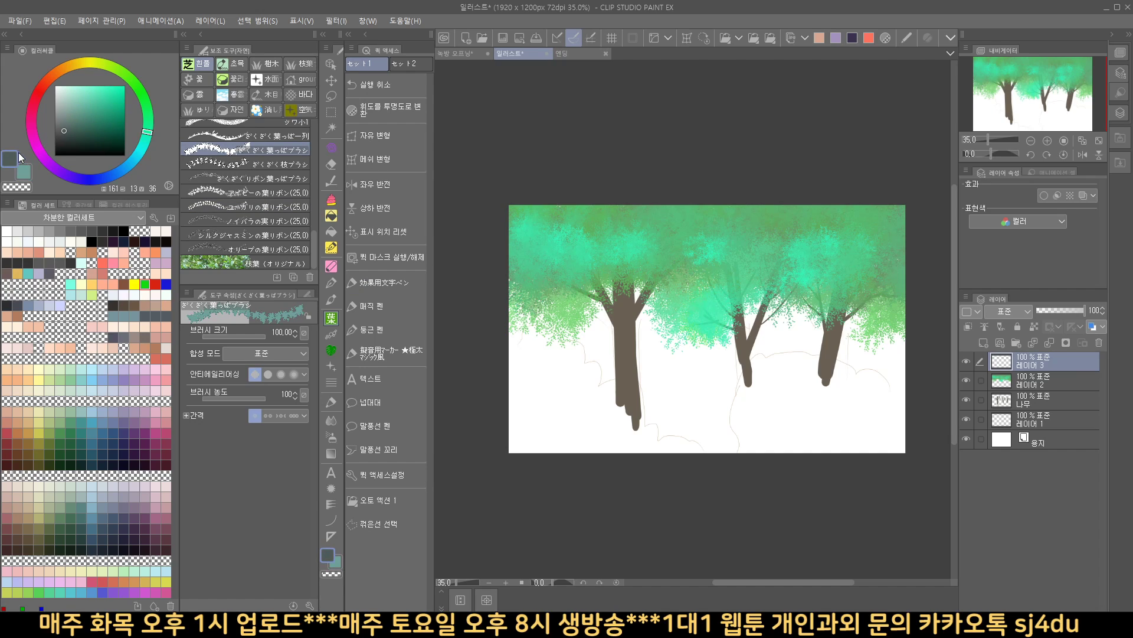
# Step: Paint dense outlined leaf bushes along the whole bottom of the forest, covering the bases of the trunks
pyautogui.moveTo(502, 414)
pyautogui.mouseDown()
pyautogui.moveTo(533, 391)
pyautogui.moveTo(559, 426)
pyautogui.moveTo(530, 434)
pyautogui.moveTo(582, 435)
pyautogui.moveTo(573, 387)
pyautogui.moveTo(614, 435)
pyautogui.moveTo(573, 447)
pyautogui.moveTo(663, 443)
pyautogui.moveTo(494, 454)
pyautogui.moveTo(756, 444)
pyautogui.moveTo(805, 387)
pyautogui.moveTo(835, 401)
pyautogui.moveTo(878, 386)
pyautogui.moveTo(921, 392)
pyautogui.moveTo(902, 418)
pyautogui.moveTo(806, 406)
pyautogui.moveTo(828, 458)
pyautogui.moveTo(787, 450)
pyautogui.moveTo(887, 443)
pyautogui.moveTo(760, 386)
pyautogui.moveTo(744, 413)
pyautogui.moveTo(797, 358)
pyautogui.moveTo(884, 434)
pyautogui.moveTo(866, 457)
pyautogui.moveTo(916, 416)
pyautogui.mouseUp()
pyautogui.moveTo(693, 445)
pyautogui.mouseDown()
pyautogui.moveTo(504, 469)
pyautogui.moveTo(511, 456)
pyautogui.moveTo(487, 410)
pyautogui.mouseUp()
pyautogui.moveTo(619, 470); pyautogui.dragTo(712, 454)
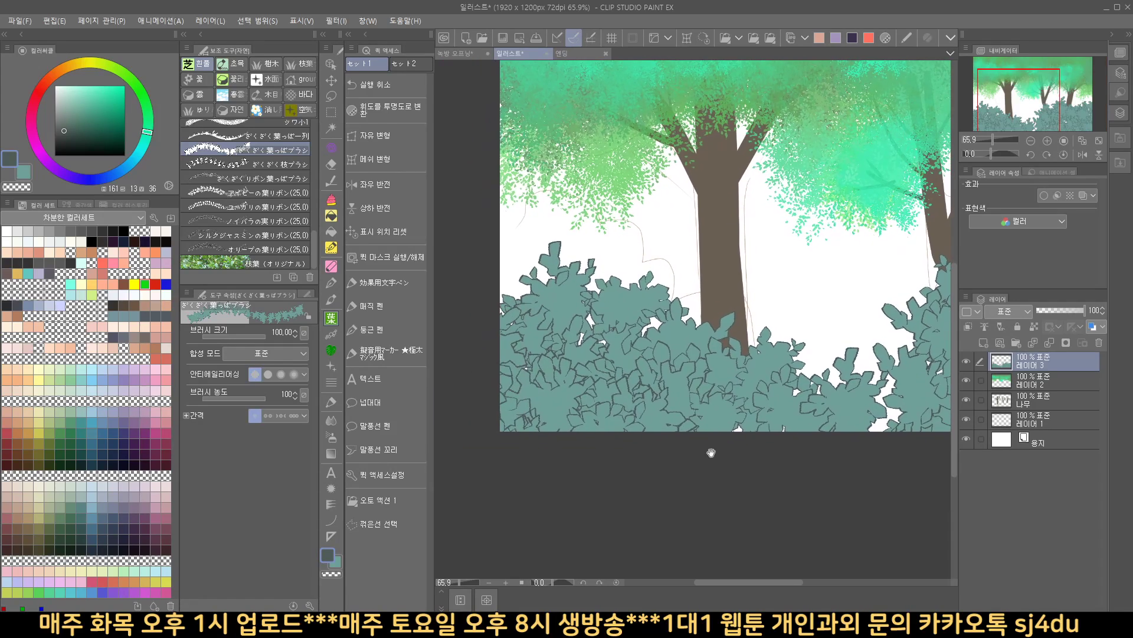
pyautogui.moveTo(622, 434)
pyautogui.mouseDown()
pyautogui.moveTo(617, 449)
pyautogui.moveTo(579, 456)
pyautogui.mouseUp()
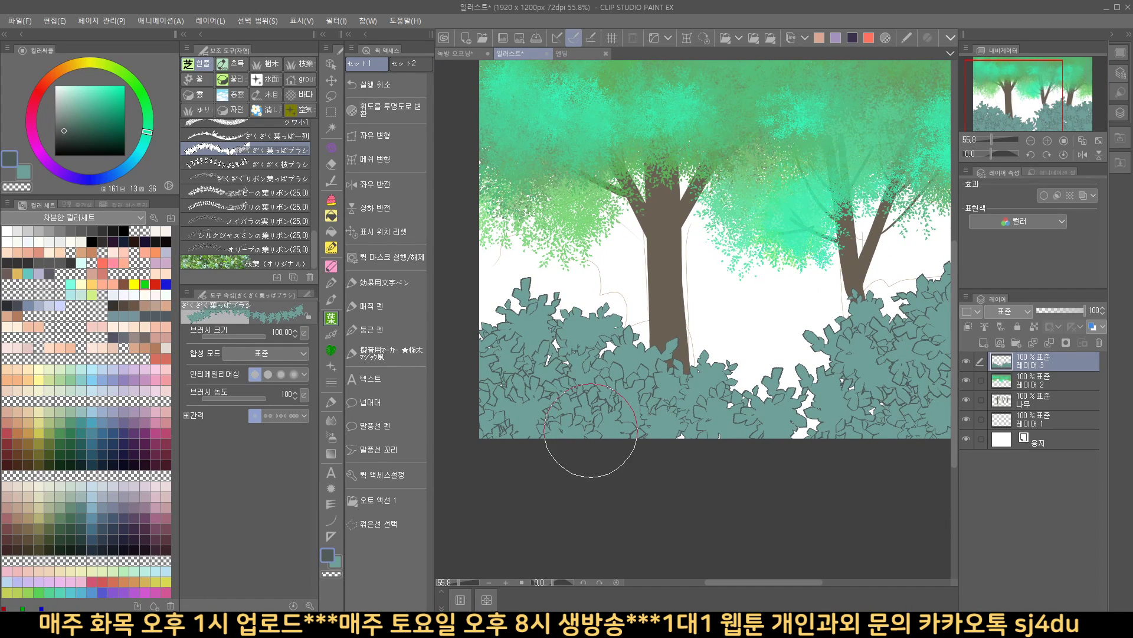
# Step: Create a new layer above the bushes and clip it to the bush layer
pyautogui.click(984, 343)
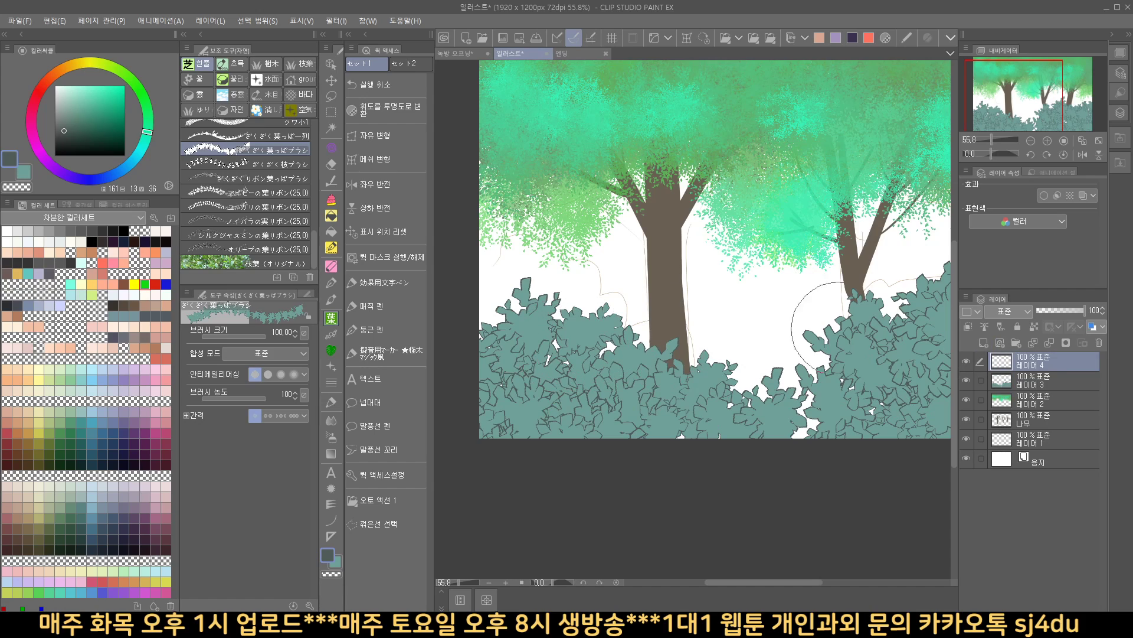
pyautogui.click(968, 328)
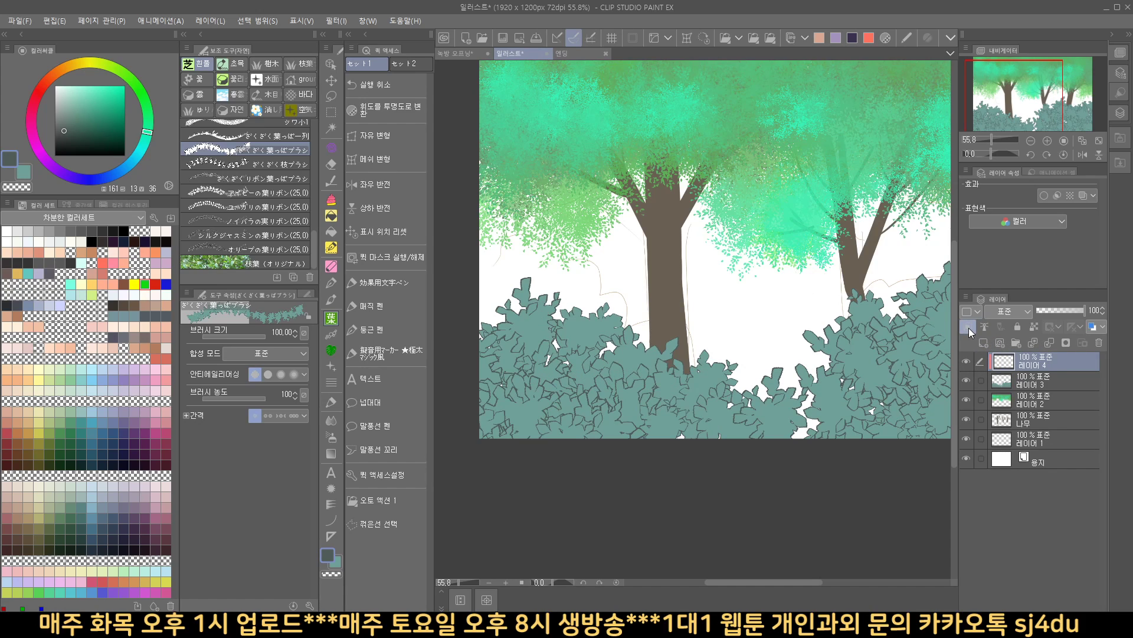
# Step: Try coloring the clipped bushes with a flat brighter teal using the 매직 펜 at size 100, and undo it
pyautogui.click(372, 305)
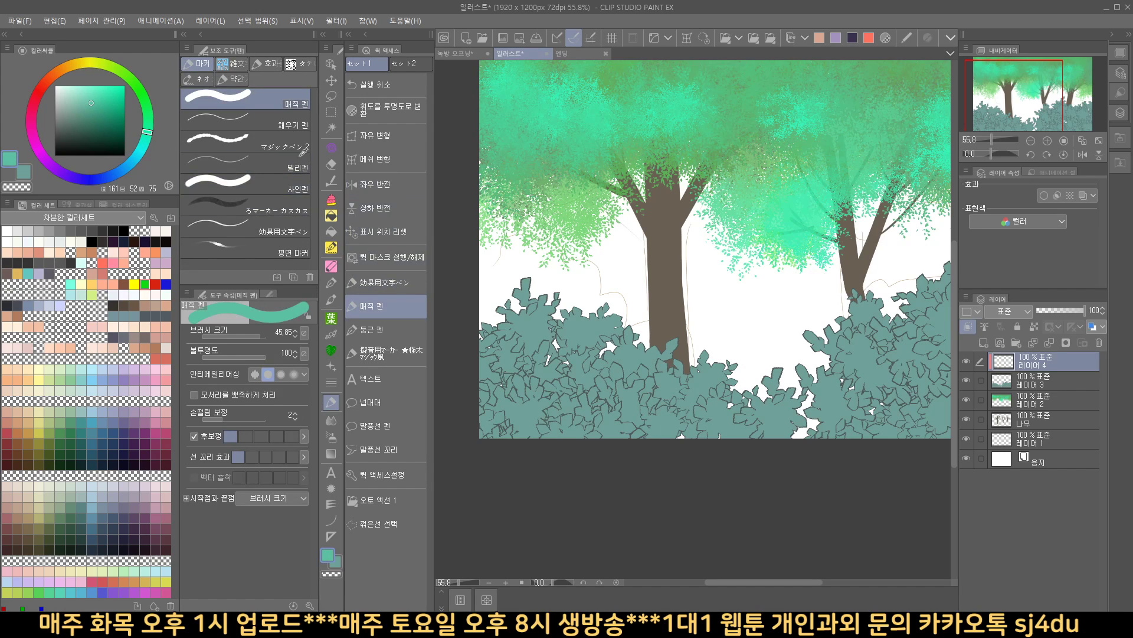
pyautogui.moveTo(594, 321)
pyautogui.mouseDown()
pyautogui.moveTo(534, 312)
pyautogui.moveTo(572, 361)
pyautogui.moveTo(813, 403)
pyautogui.mouseUp()
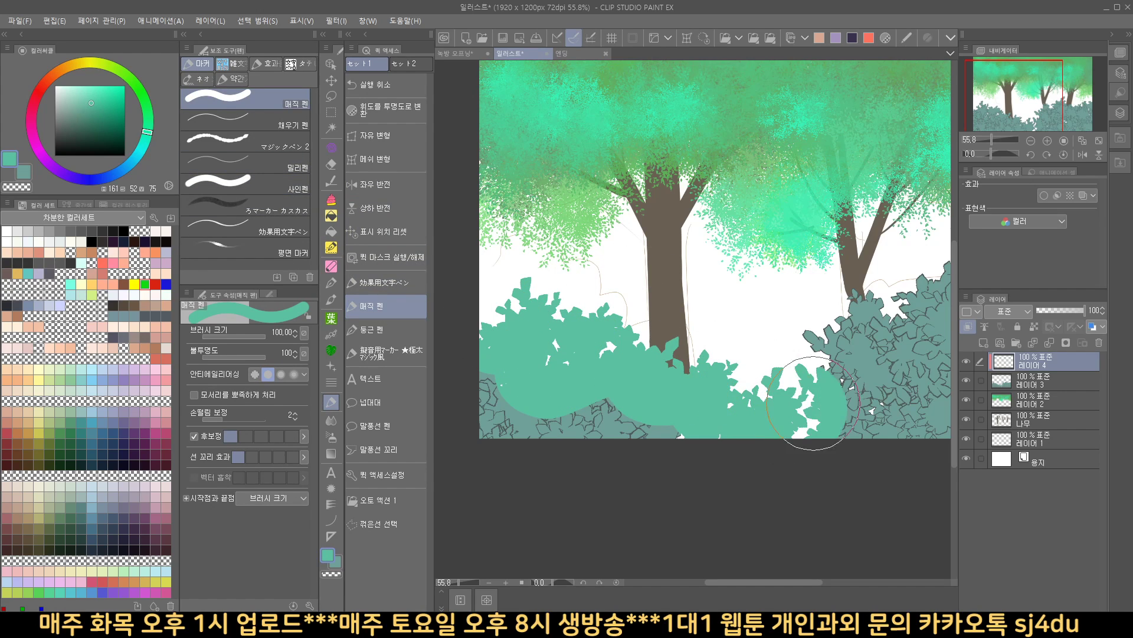
pyautogui.hotkey('ctrl', 'z')
pyautogui.moveTo(578, 415); pyautogui.dragTo(553, 401)
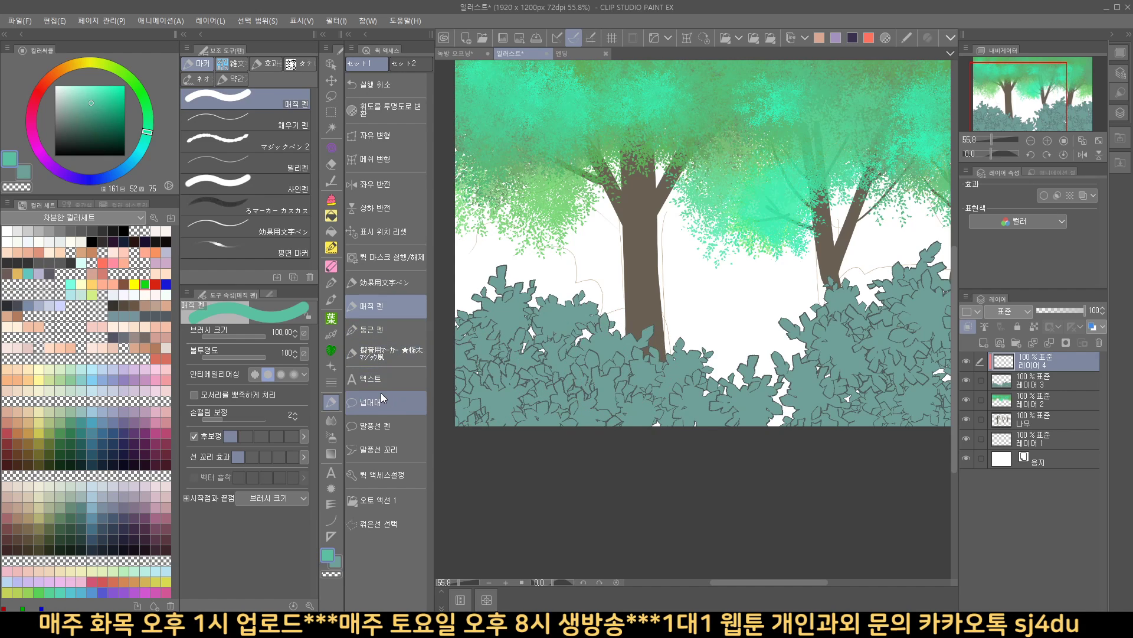
# Step: Choose the 遠景葉っぱ用2 distant-leaf brush and blend brighter teal leaf texture over the bushes
pyautogui.click(332, 335)
pyautogui.click(332, 318)
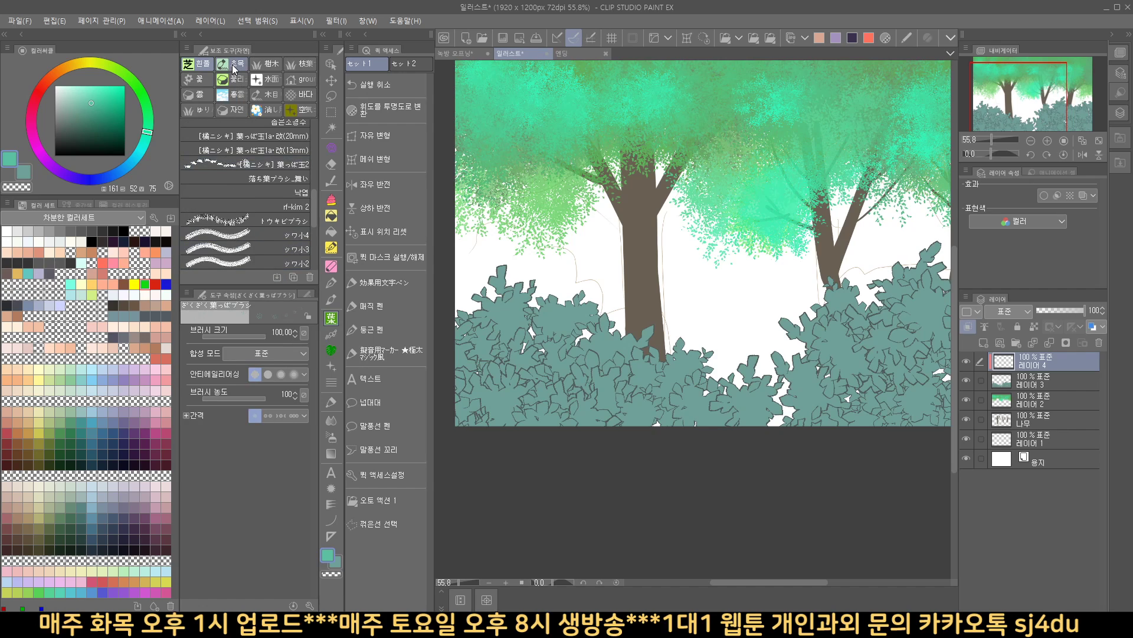
pyautogui.click(235, 67)
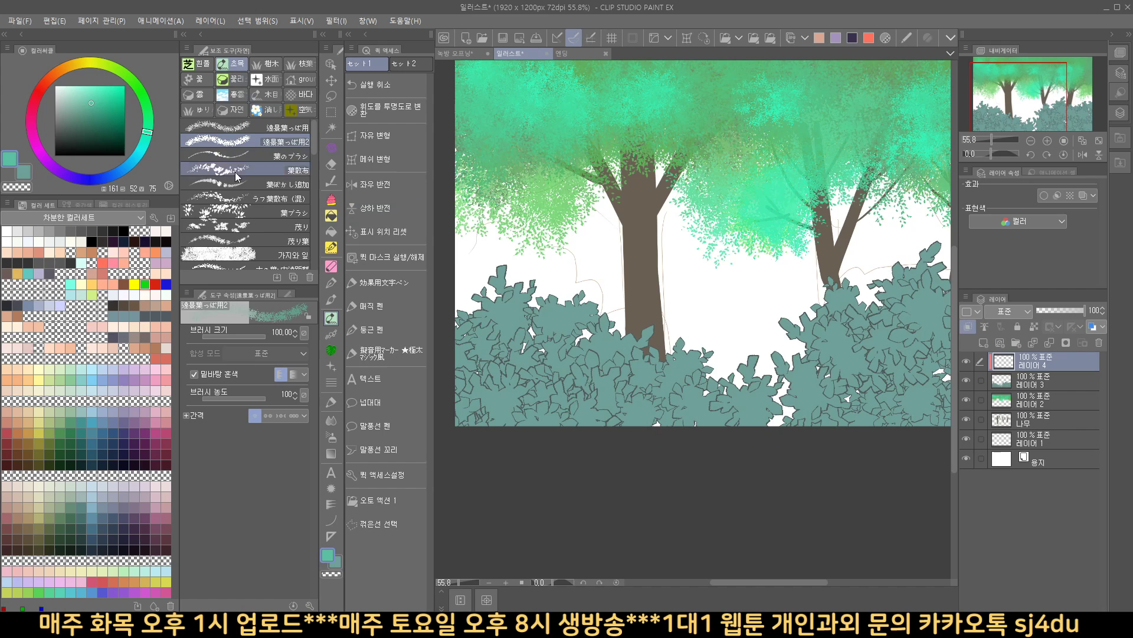
pyautogui.scroll(-1, 675, 290)
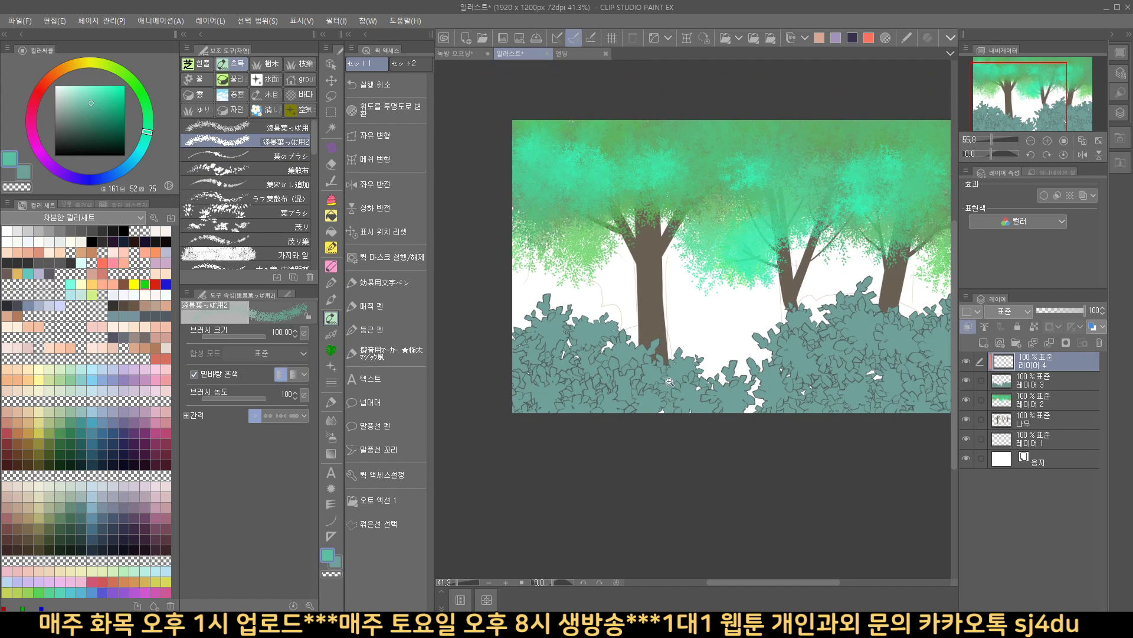
pyautogui.moveTo(552, 348)
pyautogui.mouseDown()
pyautogui.moveTo(554, 321)
pyautogui.moveTo(634, 331)
pyautogui.moveTo(656, 385)
pyautogui.moveTo(787, 342)
pyautogui.moveTo(834, 309)
pyautogui.moveTo(924, 331)
pyautogui.moveTo(930, 348)
pyautogui.moveTo(784, 380)
pyautogui.mouseUp()
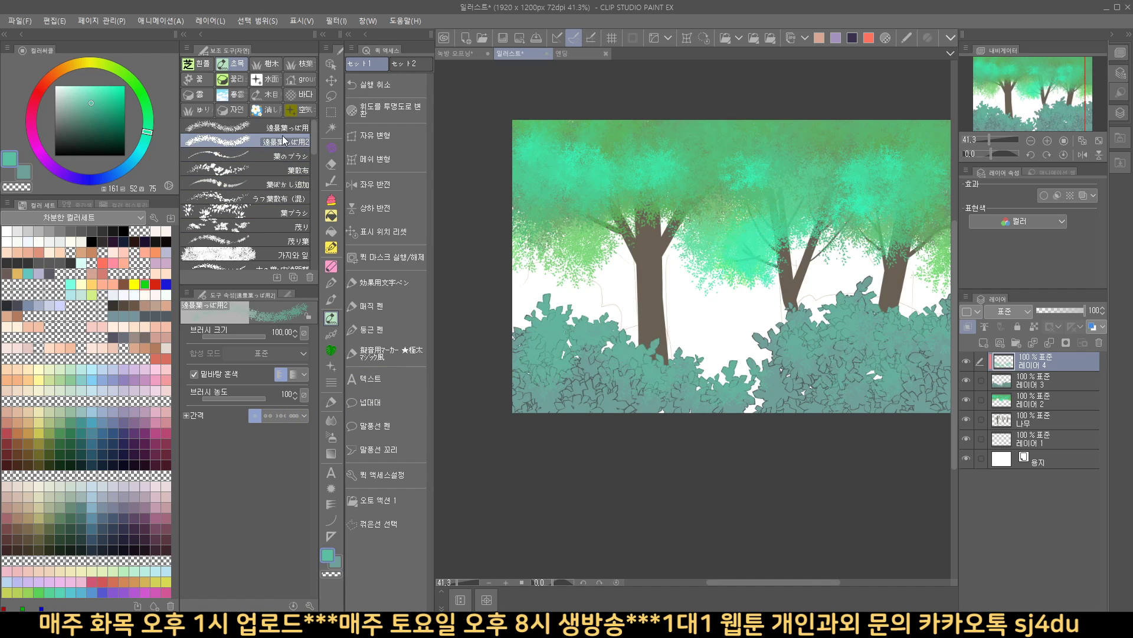
# Step: Open the detailed settings of the 遠景葉っぱ用2 brush and examine its brush size and ink options
pyautogui.click(369, 22)
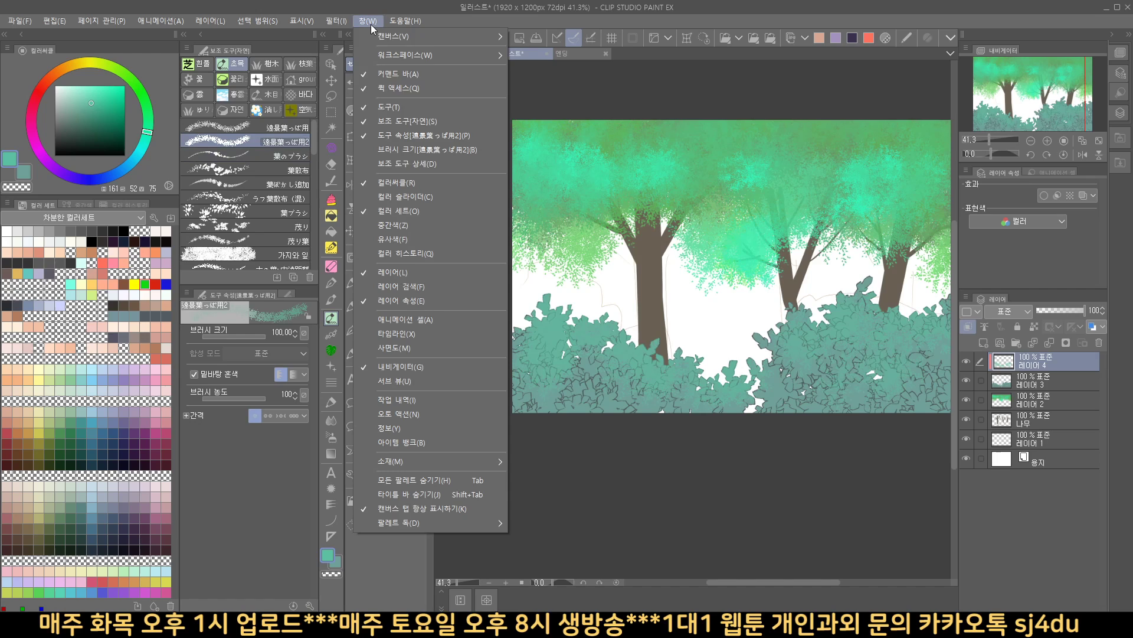
pyautogui.click(412, 165)
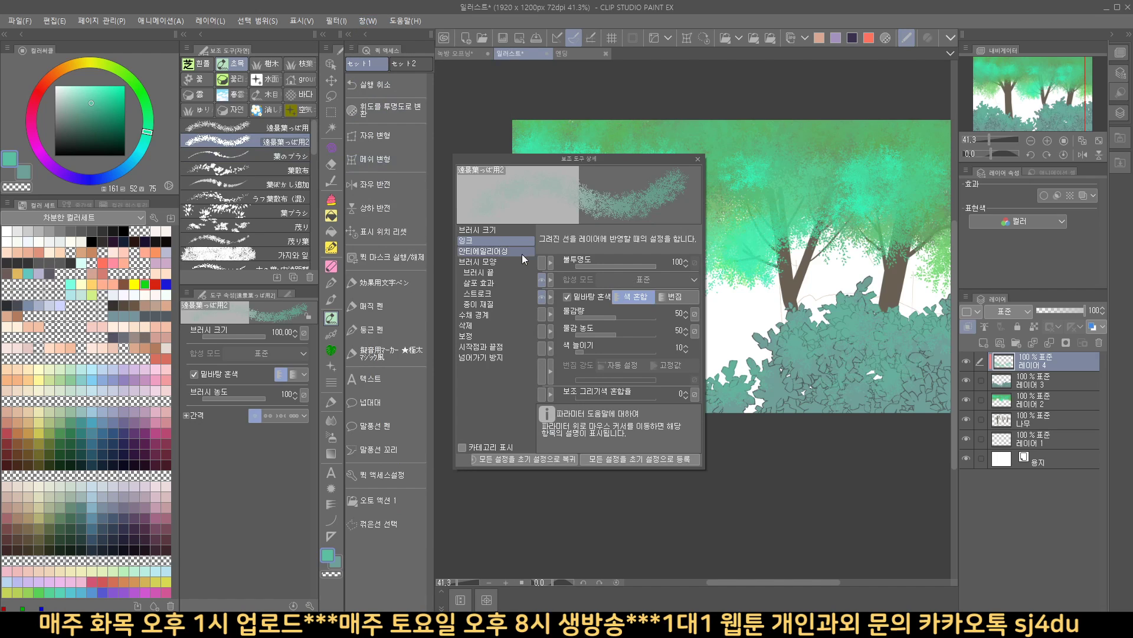
pyautogui.click(483, 273)
pyautogui.click(469, 230)
pyautogui.click(468, 242)
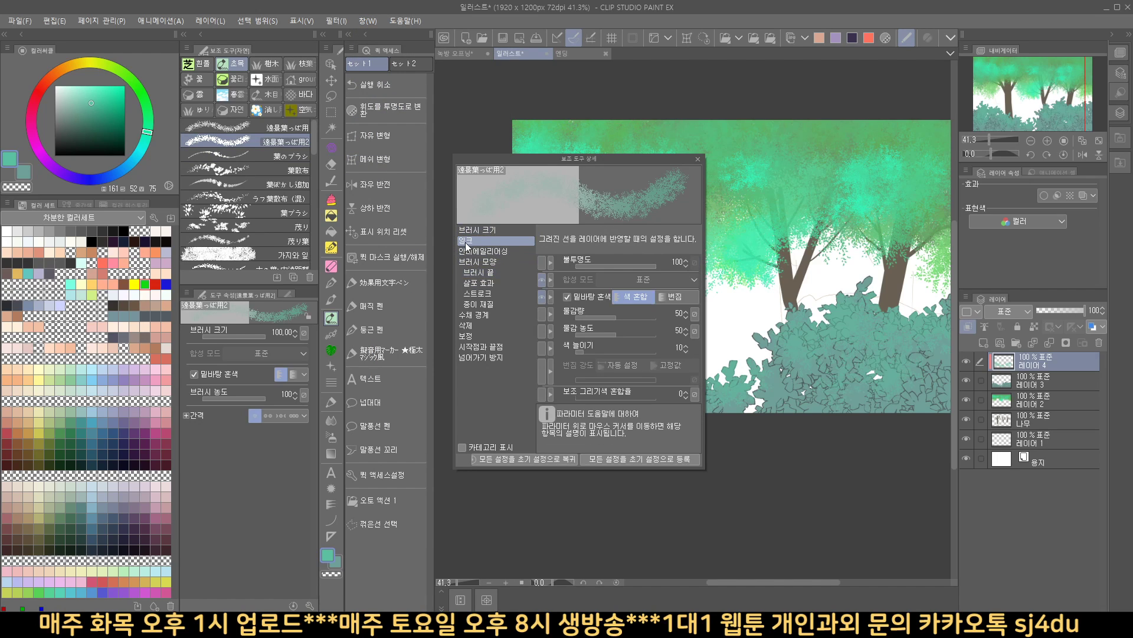
pyautogui.click(469, 230)
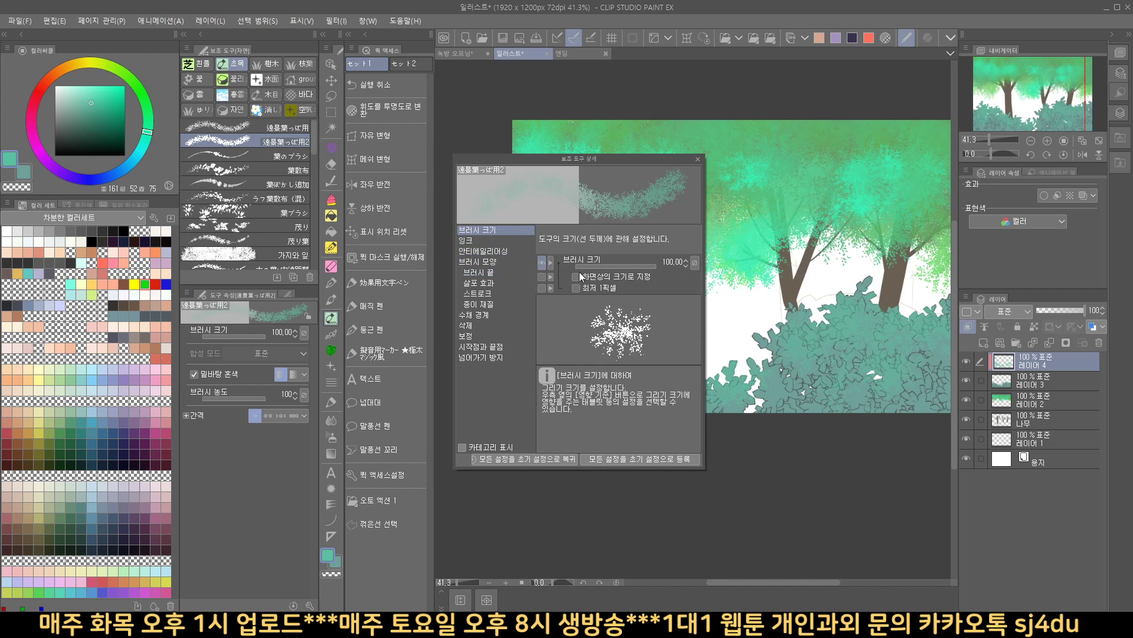
pyautogui.click(466, 240)
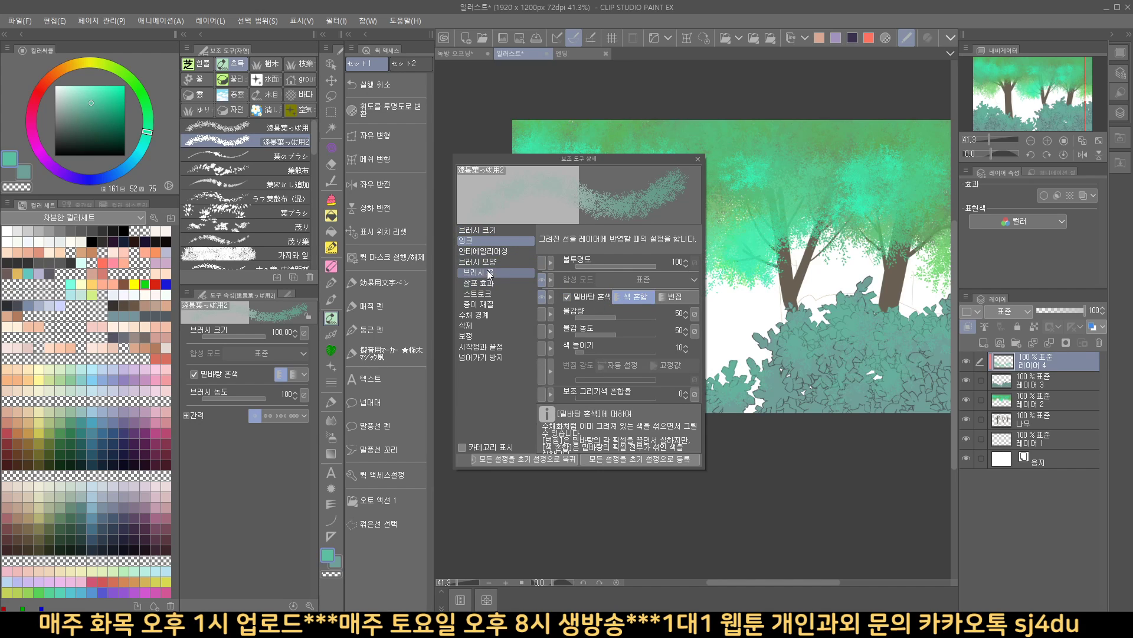
# Step: Review the brush's remaining setting categories, from anti-aliasing, brush tip and spray through texture, correction and overflow prevention
pyautogui.click(475, 253)
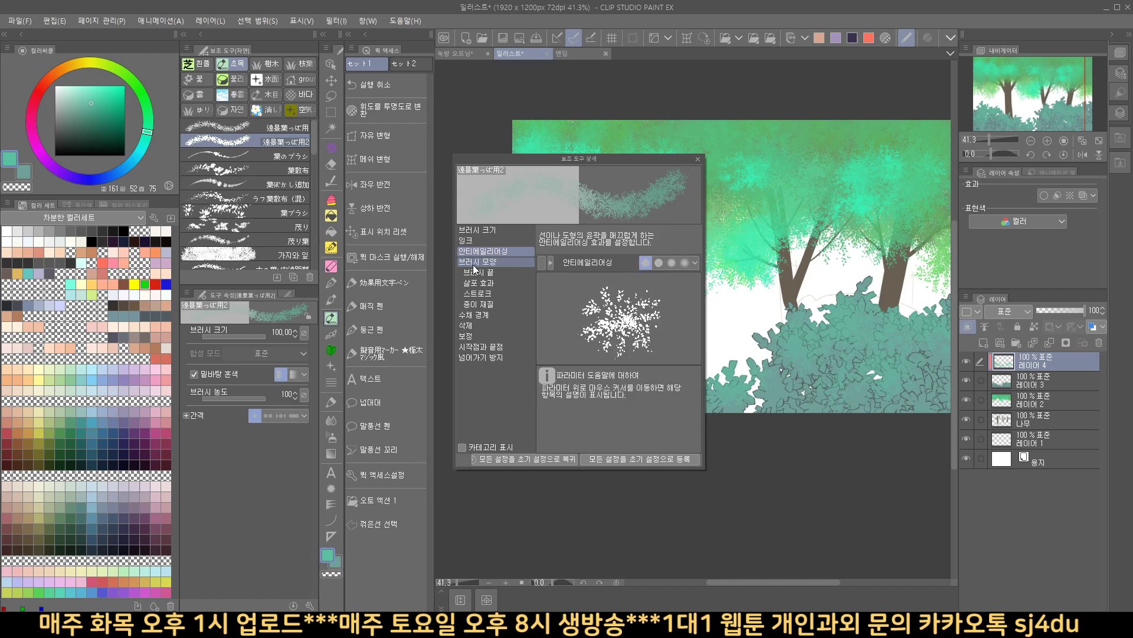
pyautogui.click(476, 261)
pyautogui.click(479, 272)
pyautogui.click(482, 283)
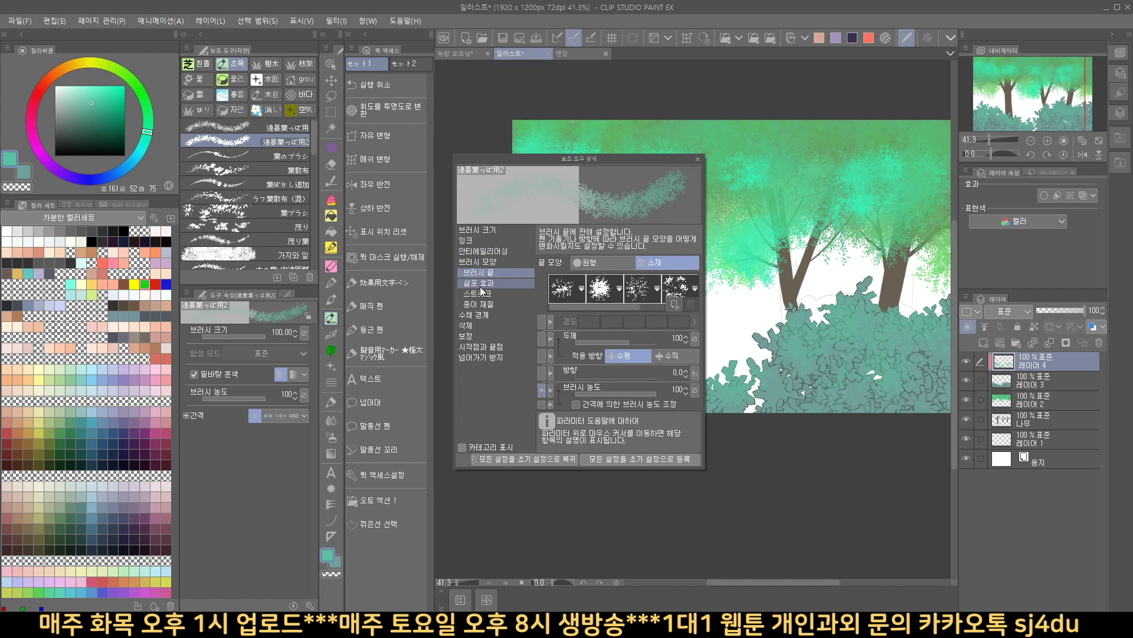
pyautogui.click(482, 292)
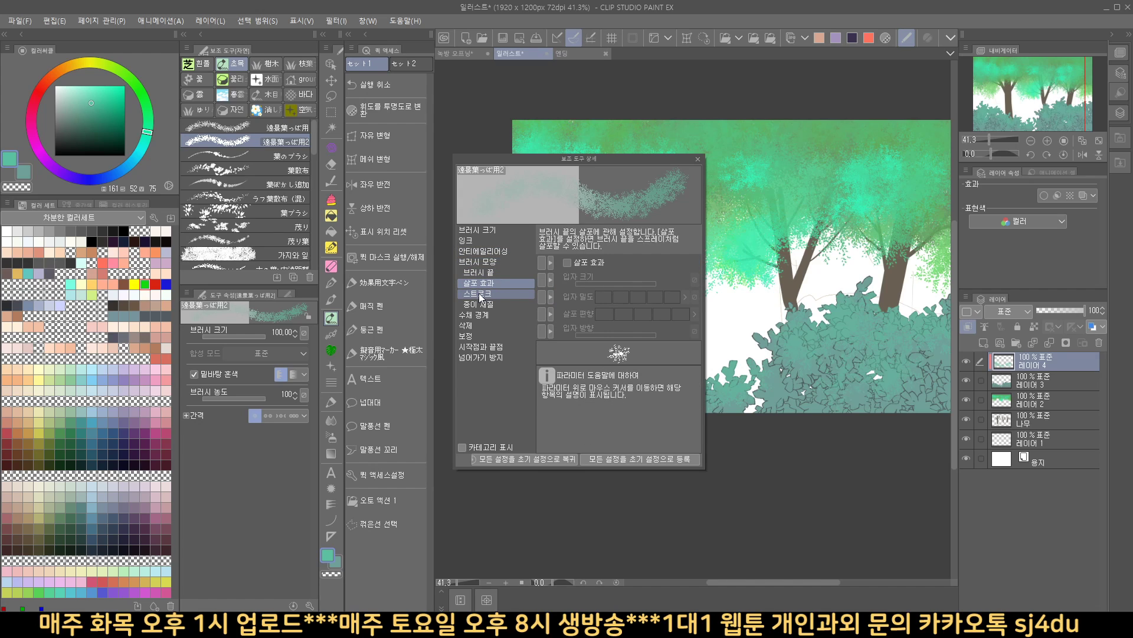
pyautogui.click(483, 306)
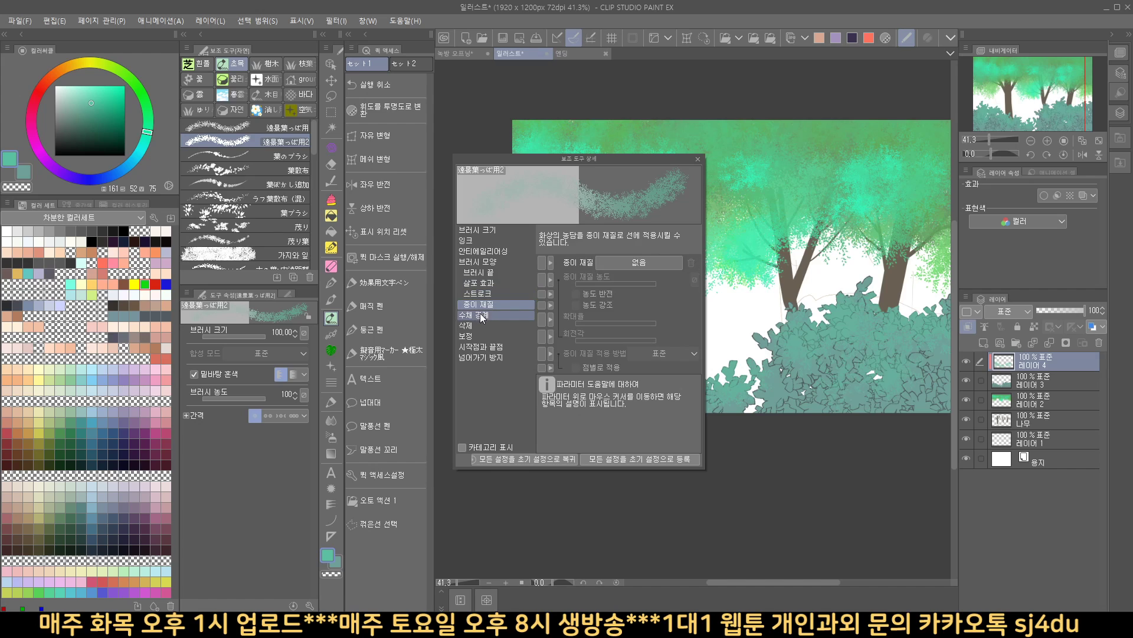
pyautogui.click(482, 316)
pyautogui.click(468, 326)
pyautogui.click(467, 336)
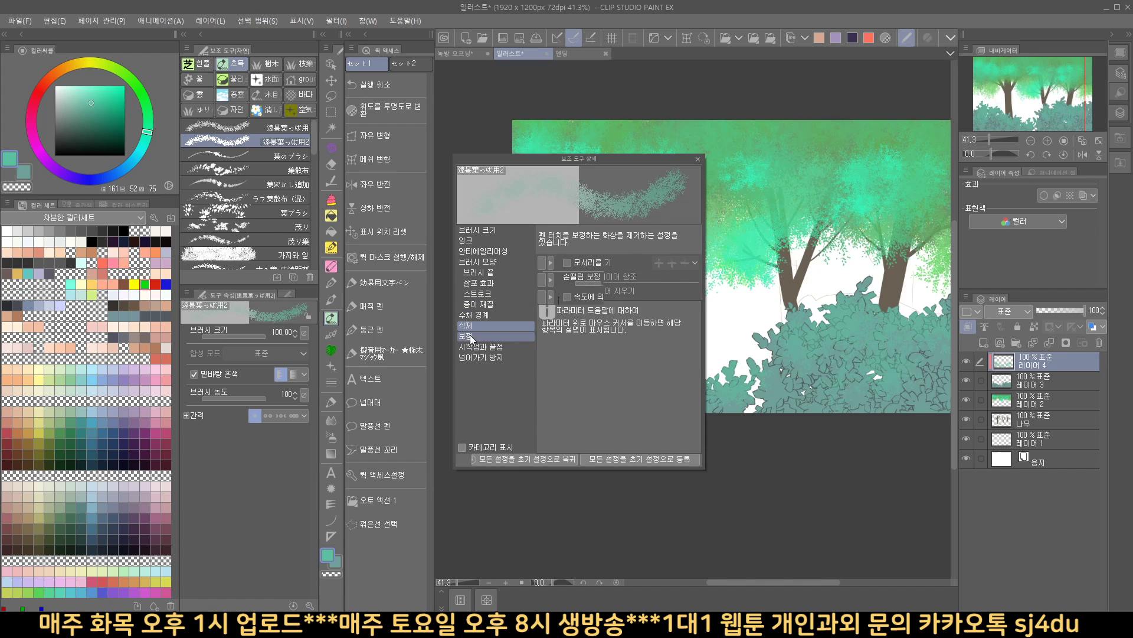
pyautogui.click(473, 348)
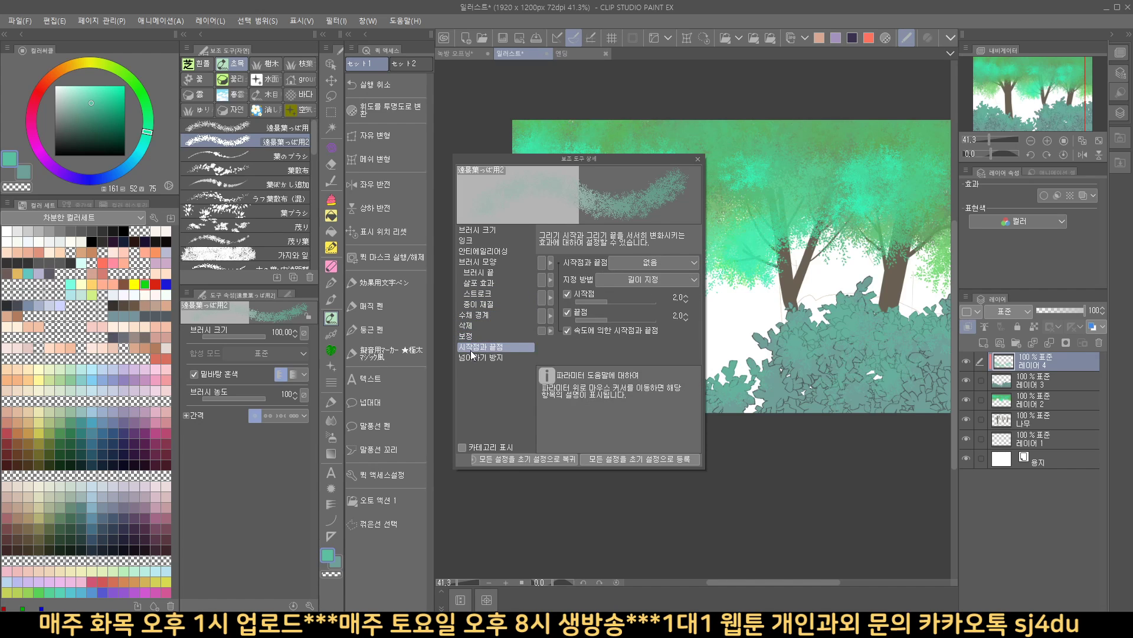
pyautogui.click(474, 358)
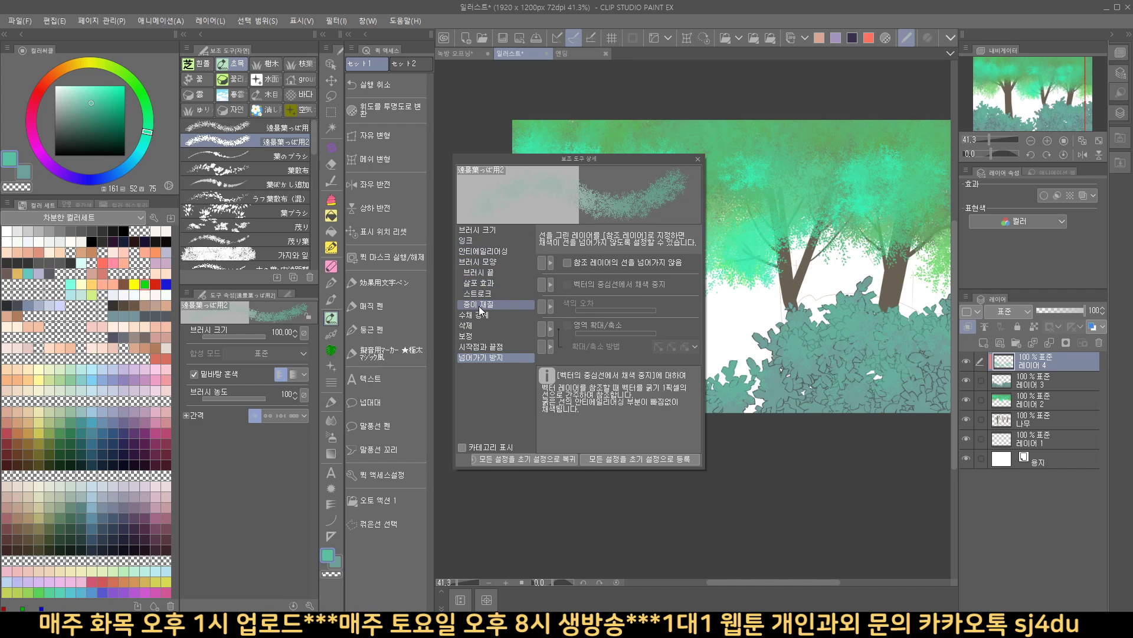
# Step: Enable the brush's spray effect, show it among the tool properties, and set the particle size to 6.79
pyautogui.click(479, 283)
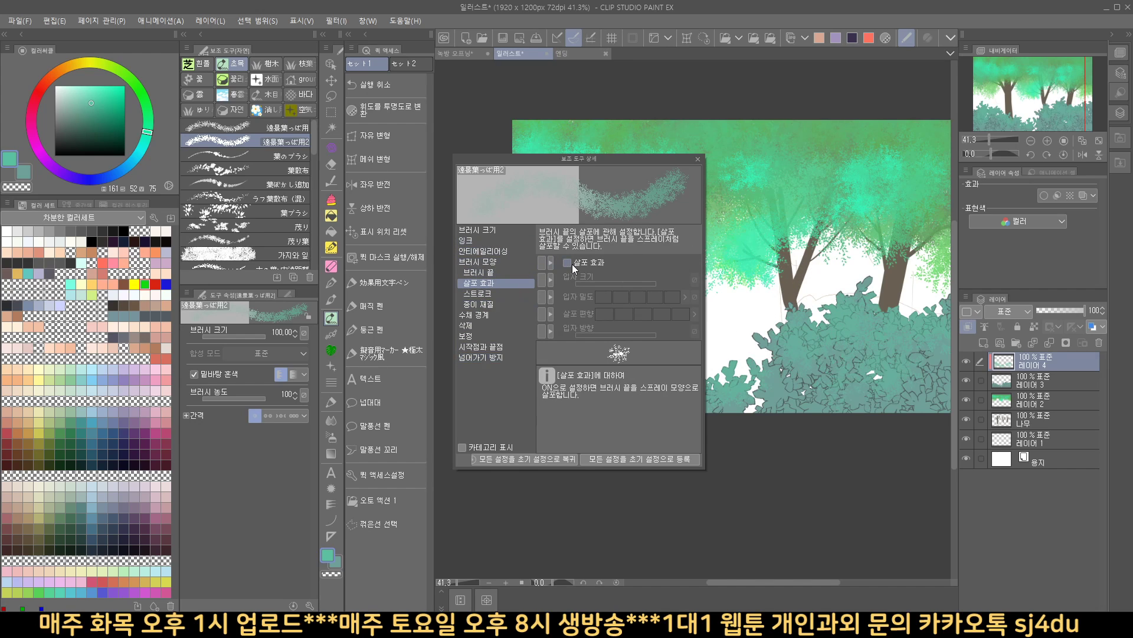
pyautogui.click(567, 263)
pyautogui.click(542, 264)
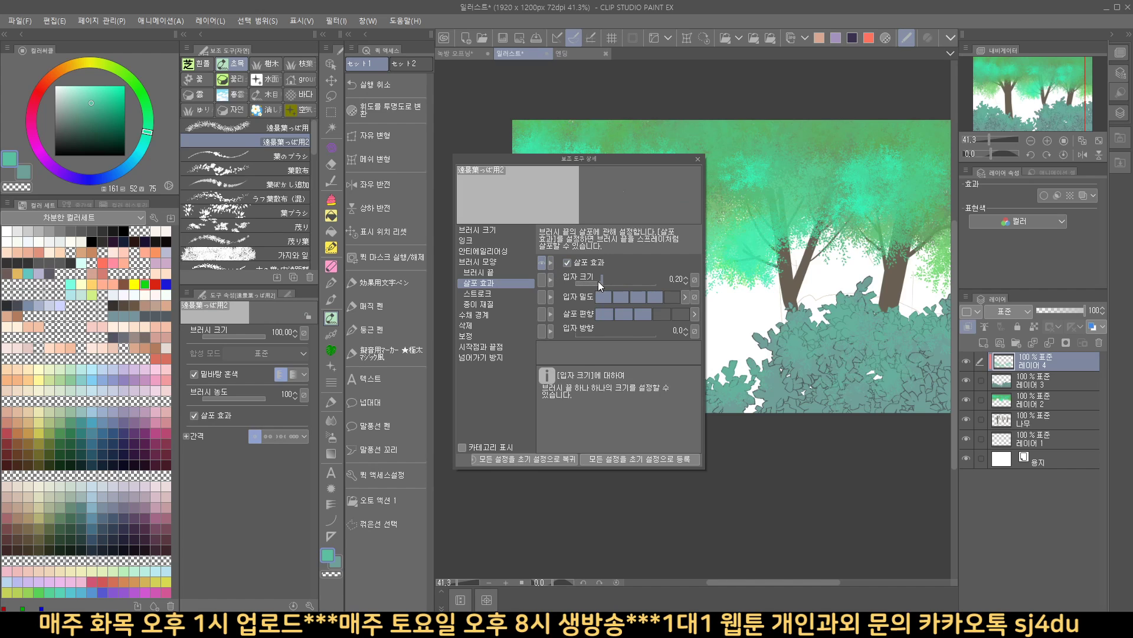
pyautogui.click(637, 281)
pyautogui.click(638, 282)
pyautogui.click(629, 282)
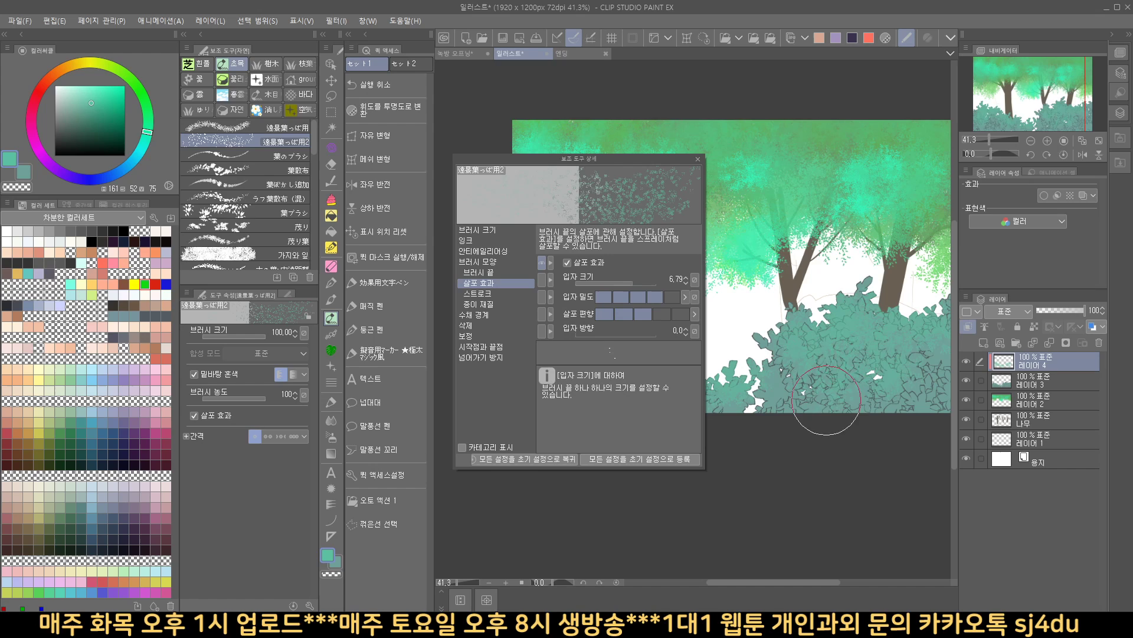
# Step: Turn off ground color mixing, raise the spray particle size to 100, and test the brush on the bushes
pyautogui.click(194, 374)
pyautogui.moveTo(884, 405); pyautogui.dragTo(849, 379)
pyautogui.moveTo(631, 282); pyautogui.dragTo(664, 278)
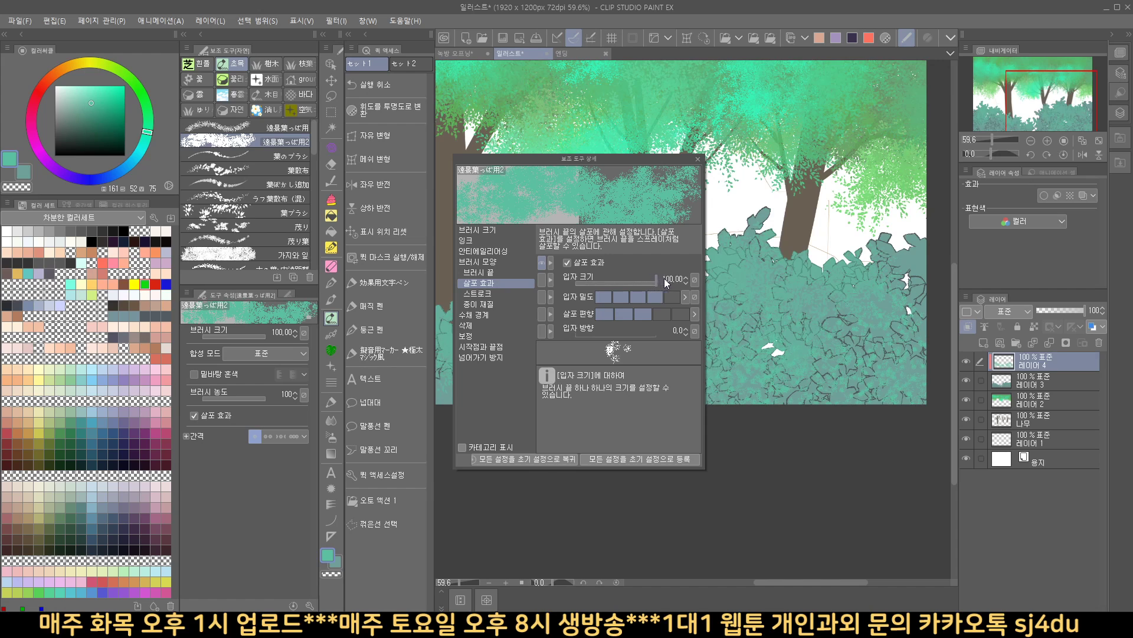
pyautogui.moveTo(800, 374)
pyautogui.mouseDown()
pyautogui.moveTo(827, 367)
pyautogui.moveTo(799, 363)
pyautogui.mouseUp()
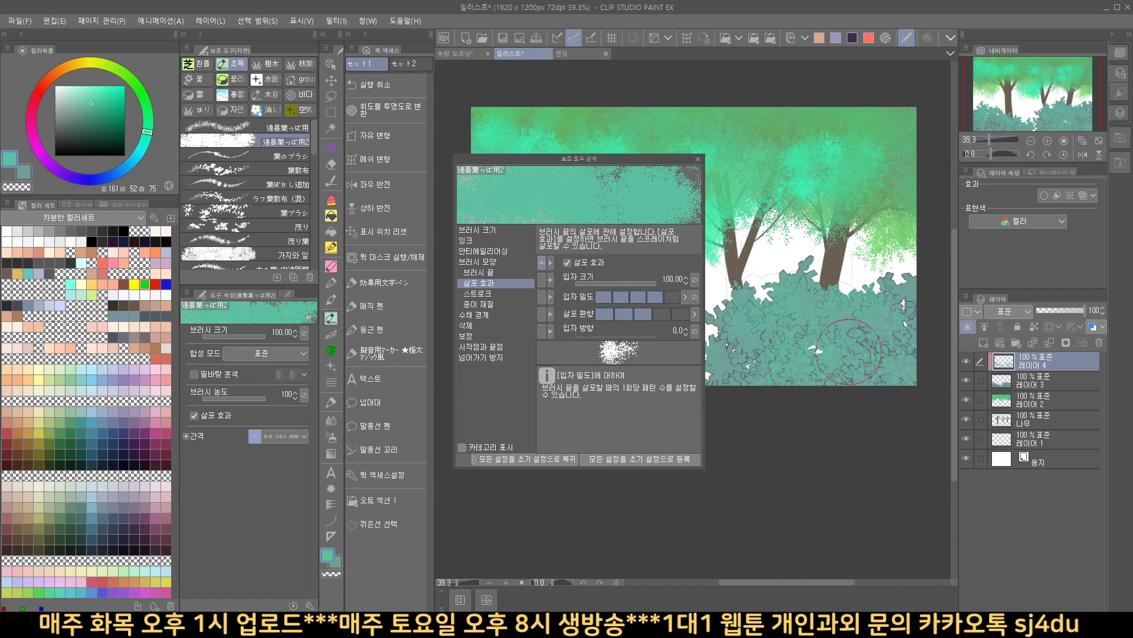
pyautogui.moveTo(795, 406); pyautogui.dragTo(973, 375)
pyautogui.moveTo(838, 342); pyautogui.dragTo(822, 341)
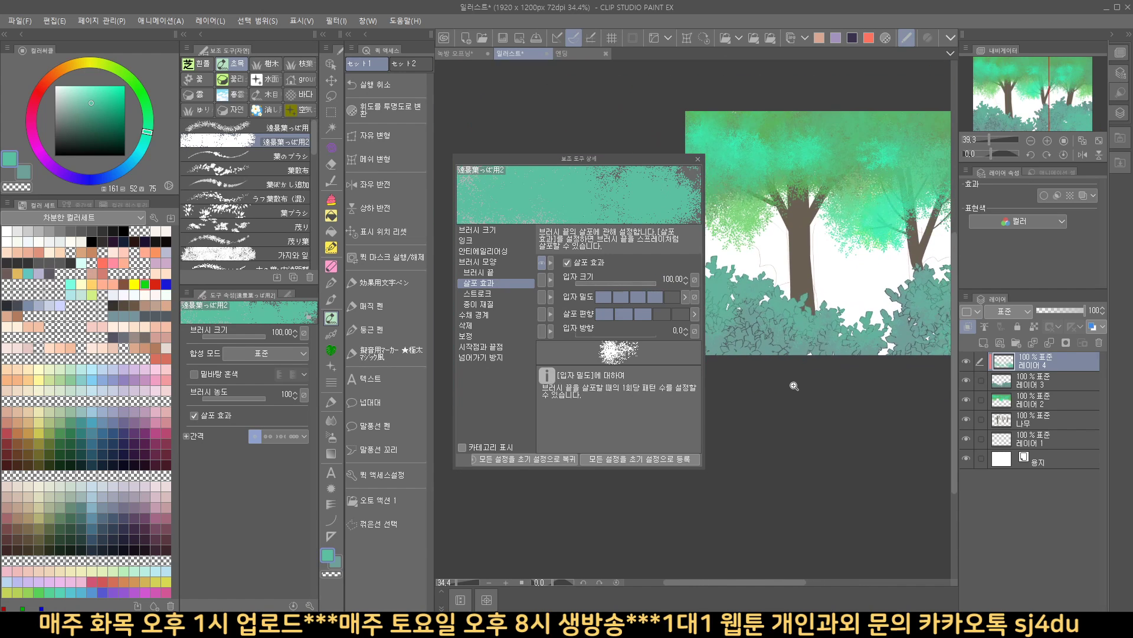
# Step: Close the brush's detailed settings and paint light green (hue 135, saturation 56, value 91) leaf texture over the bushes
pyautogui.moveTo(720, 331); pyautogui.dragTo(824, 336)
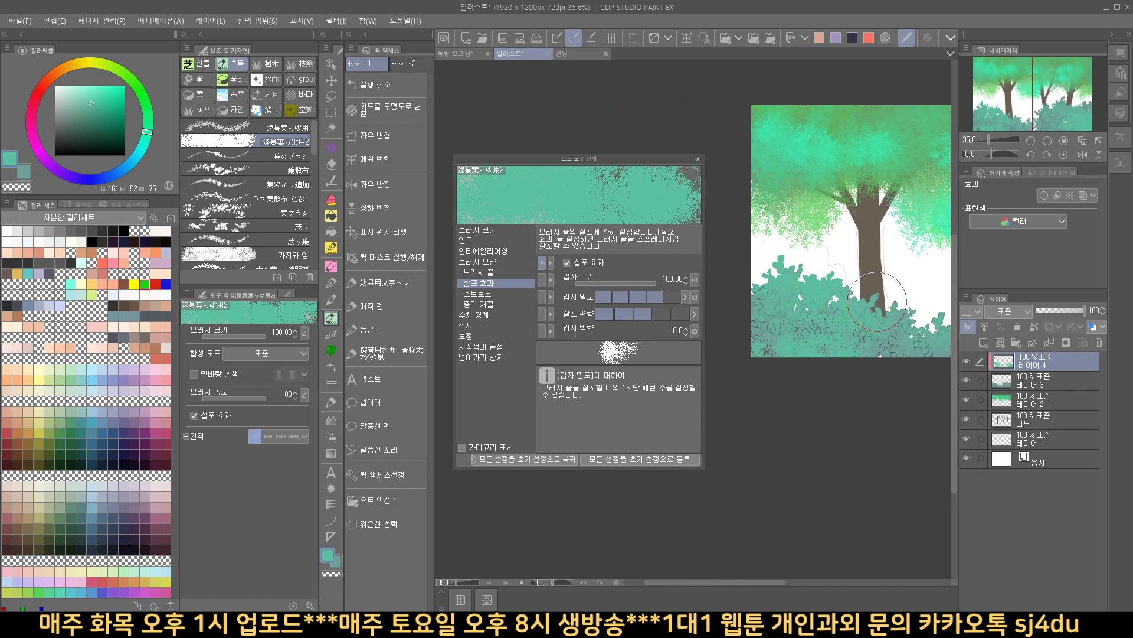
pyautogui.moveTo(856, 296); pyautogui.dragTo(734, 301)
pyautogui.click(698, 158)
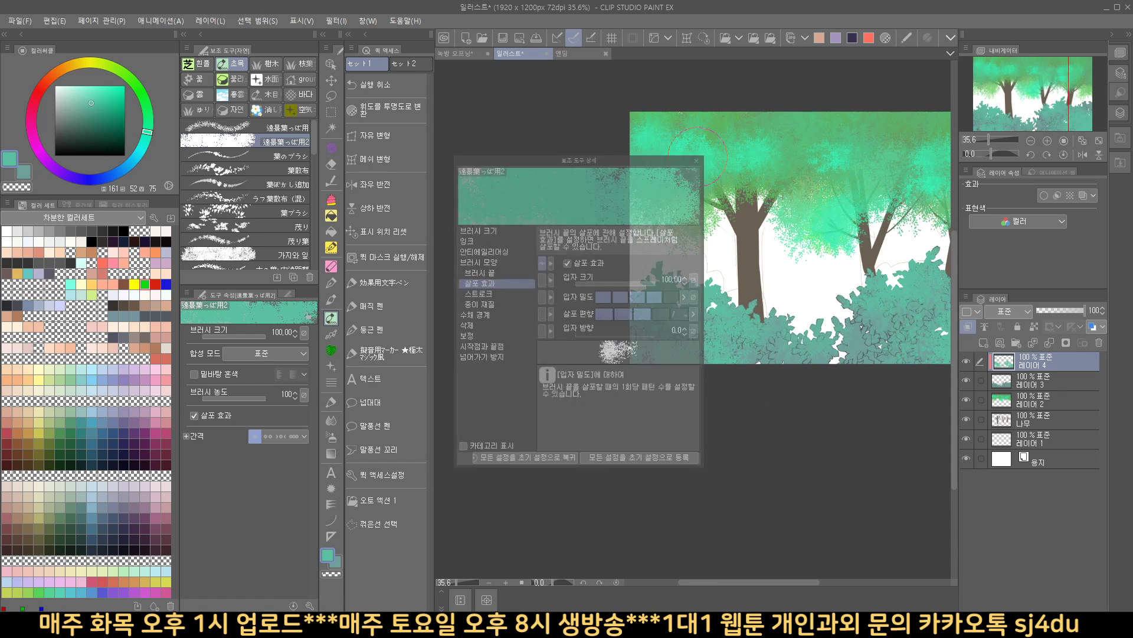
pyautogui.click(72, 94)
pyautogui.click(69, 95)
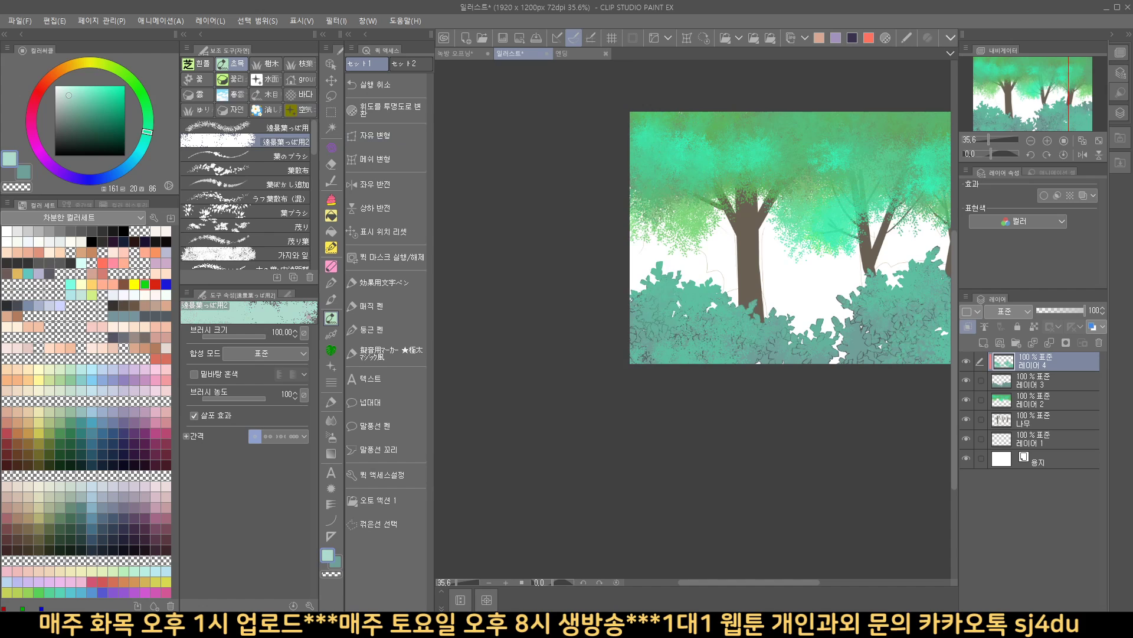
pyautogui.click(146, 104)
pyautogui.click(95, 89)
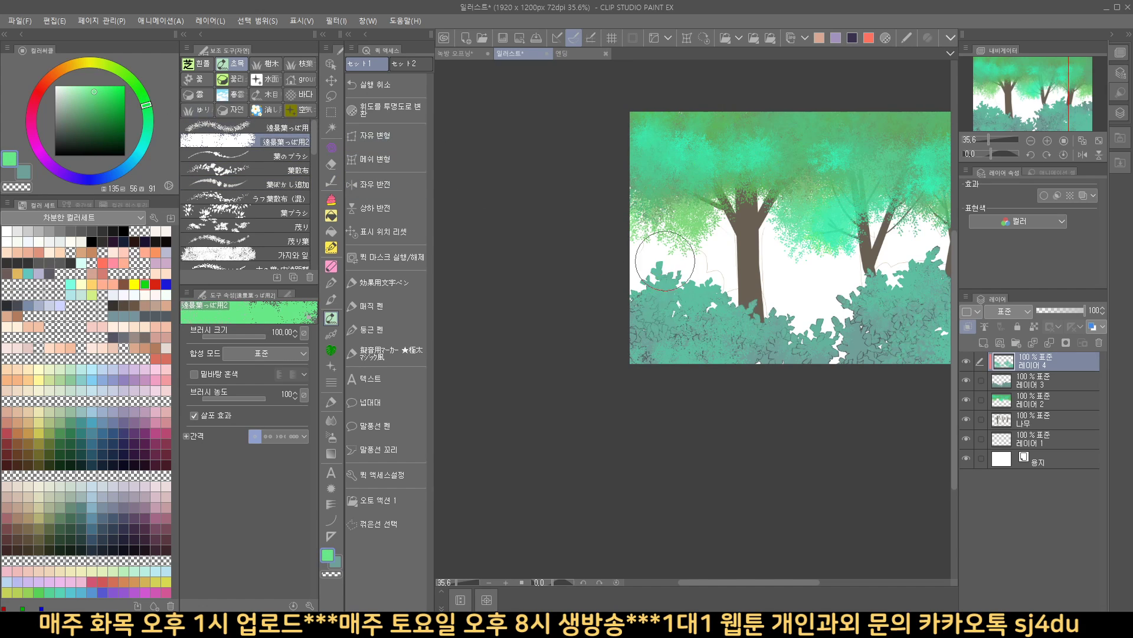
pyautogui.moveTo(655, 278)
pyautogui.mouseDown()
pyautogui.moveTo(708, 282)
pyautogui.moveTo(732, 310)
pyautogui.moveTo(826, 343)
pyautogui.mouseUp()
pyautogui.moveTo(823, 410)
pyautogui.mouseDown()
pyautogui.moveTo(723, 438)
pyautogui.moveTo(696, 430)
pyautogui.mouseUp()
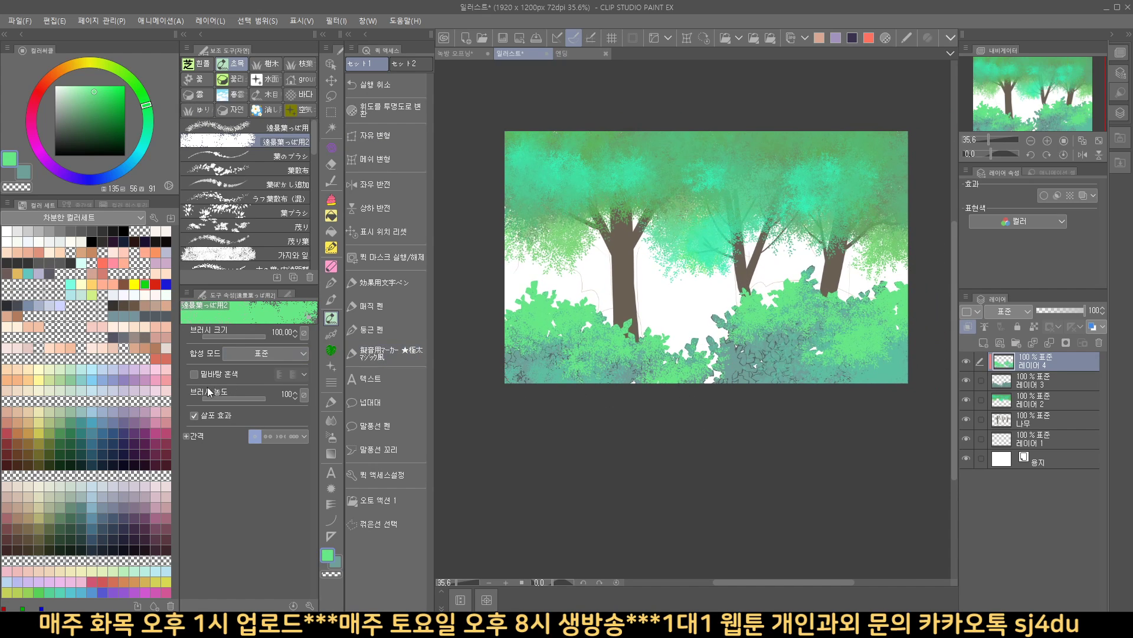
# Step: Turn on ground color mixing and blend a darker green (hue 135, saturation 55, value 70) into the bushes
pyautogui.click(193, 373)
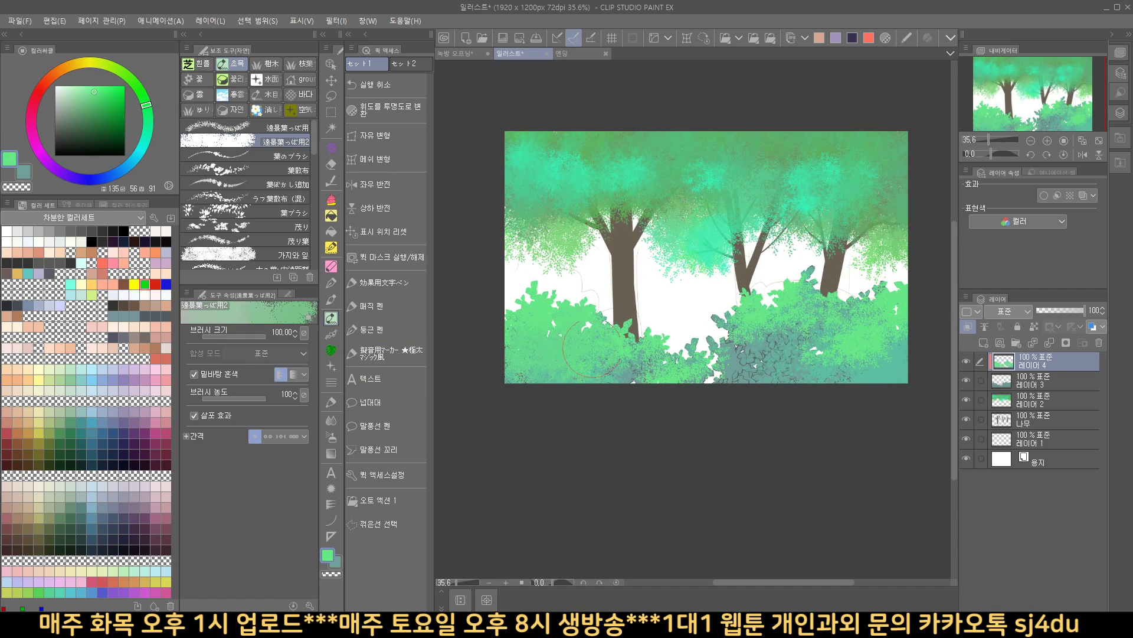
pyautogui.click(93, 107)
pyautogui.moveTo(544, 336)
pyautogui.mouseDown()
pyautogui.moveTo(627, 363)
pyautogui.moveTo(726, 373)
pyautogui.moveTo(801, 322)
pyautogui.moveTo(839, 354)
pyautogui.moveTo(868, 332)
pyautogui.moveTo(885, 360)
pyautogui.moveTo(762, 351)
pyautogui.moveTo(712, 376)
pyautogui.moveTo(699, 364)
pyautogui.moveTo(715, 320)
pyautogui.mouseUp()
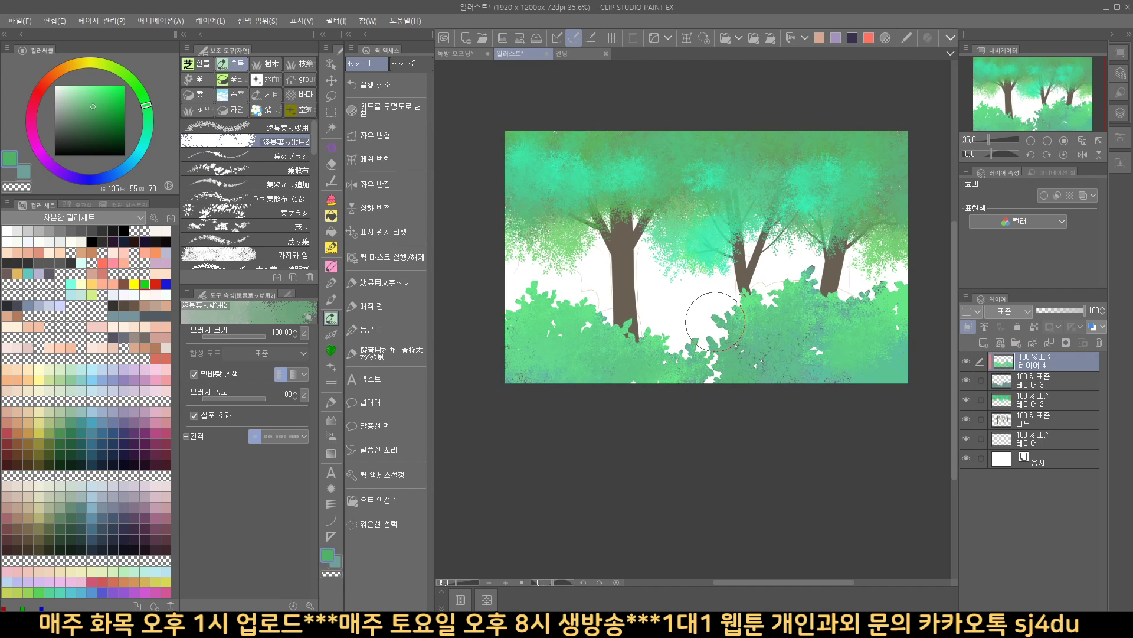
# Step: Try Multiply, Overlay, Soft Light and Color Burn blending on layer 레이어 4, ending with Normal
pyautogui.click(1030, 314)
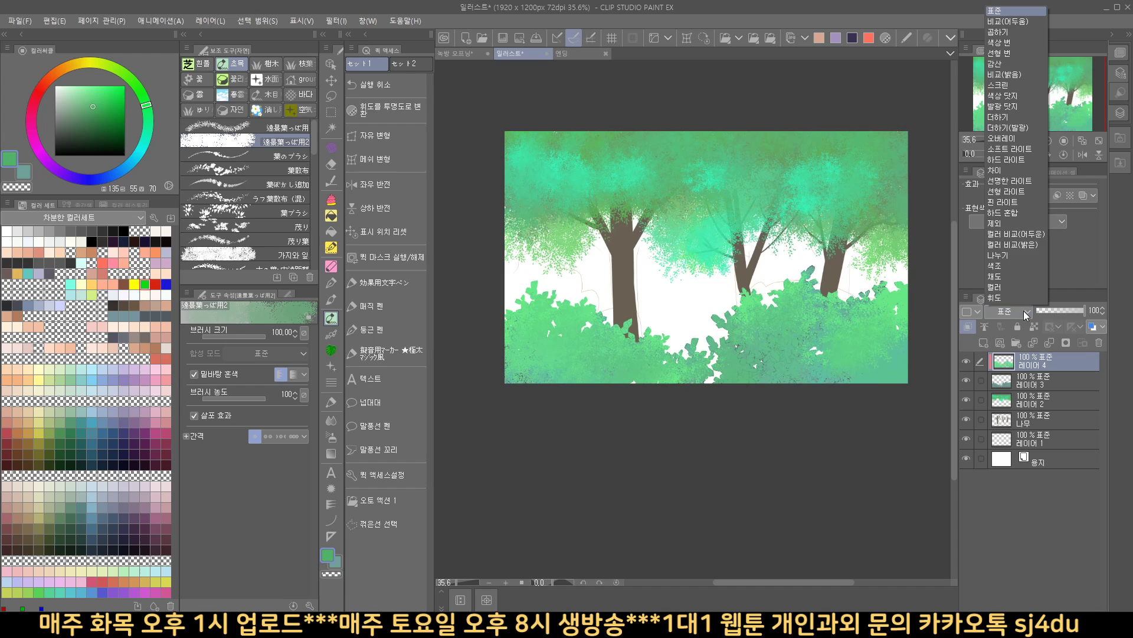
pyautogui.click(1006, 31)
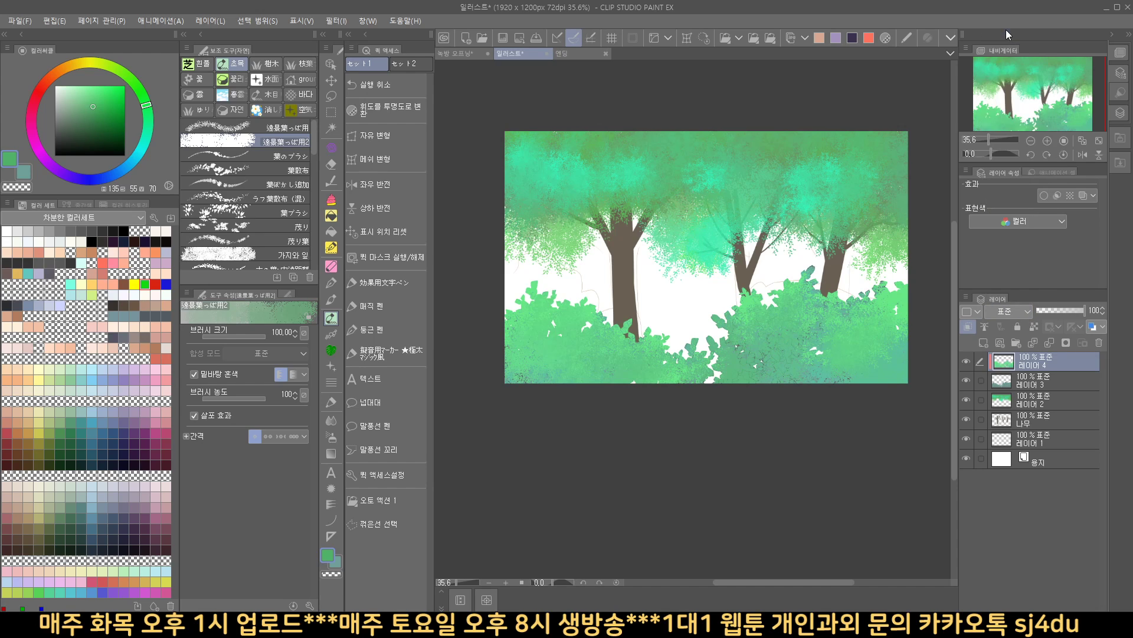
pyautogui.click(1021, 314)
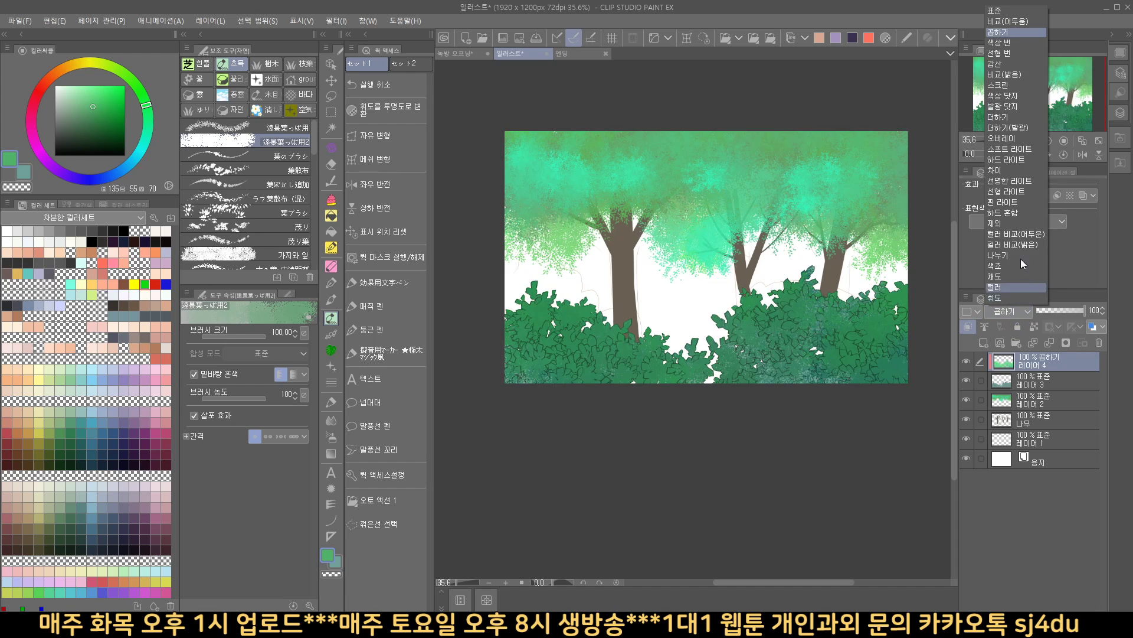
pyautogui.click(1018, 140)
pyautogui.click(1015, 311)
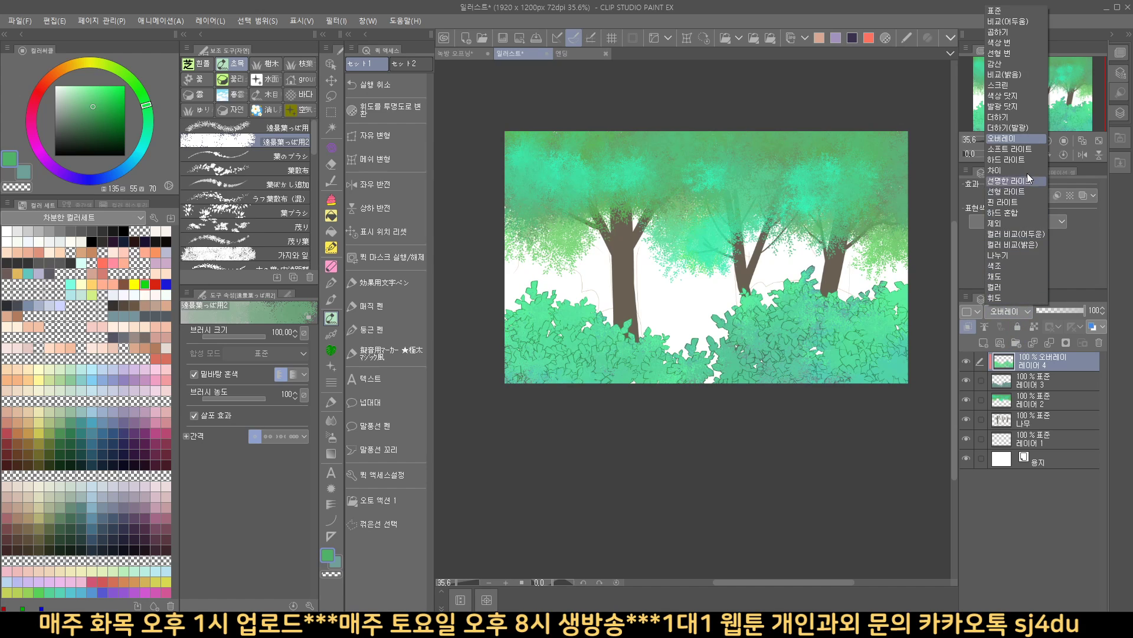
pyautogui.click(1025, 152)
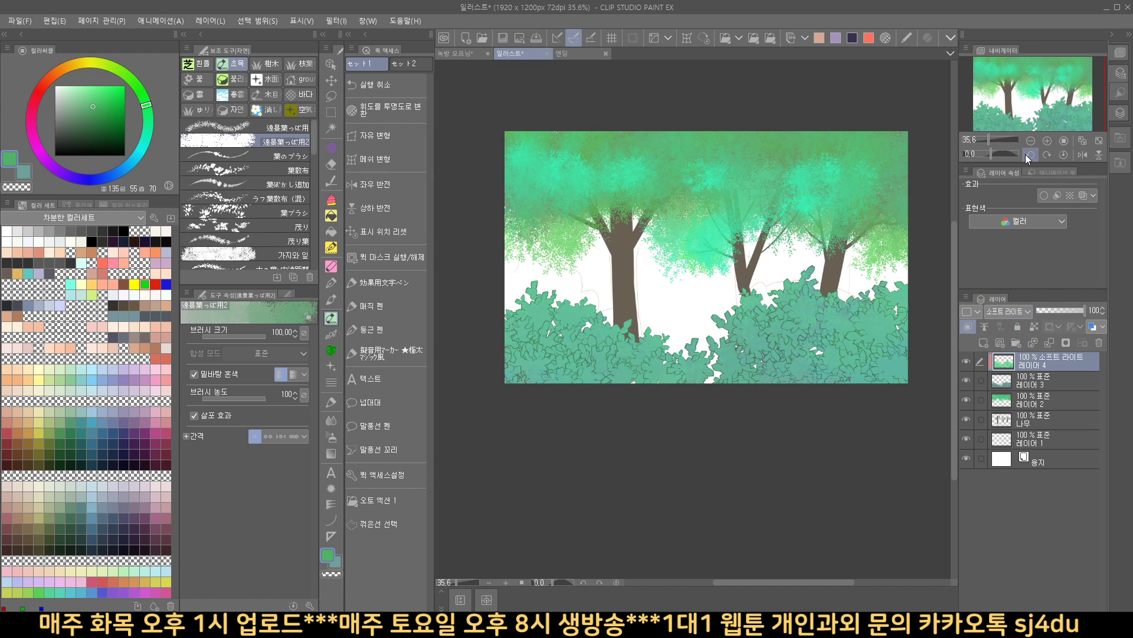
pyautogui.click(1016, 311)
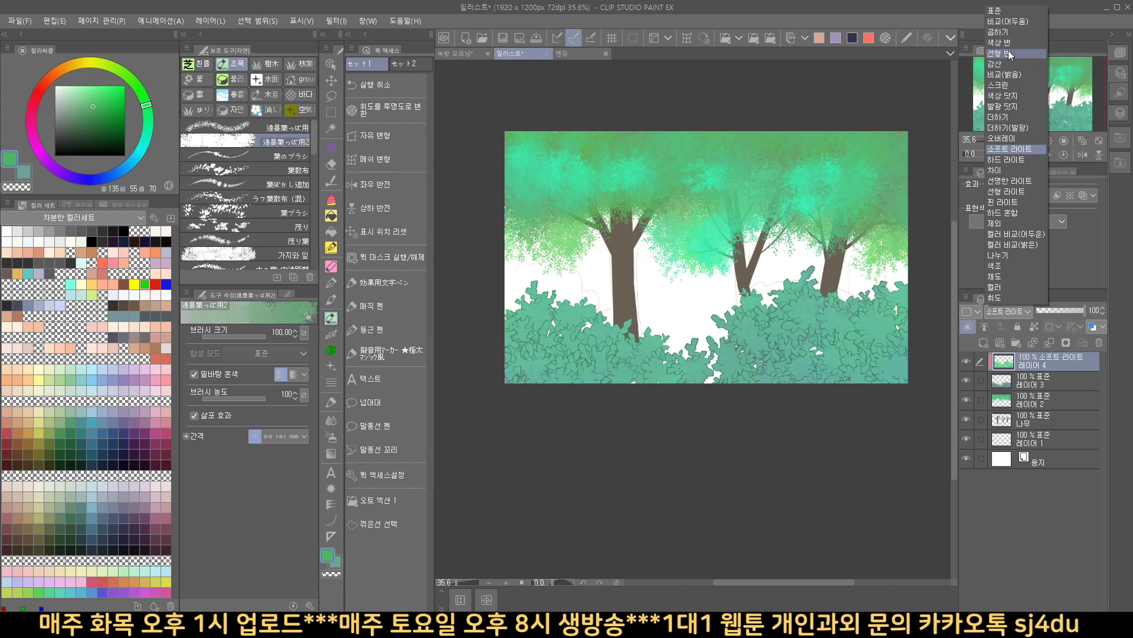
pyautogui.click(1008, 41)
pyautogui.click(1025, 311)
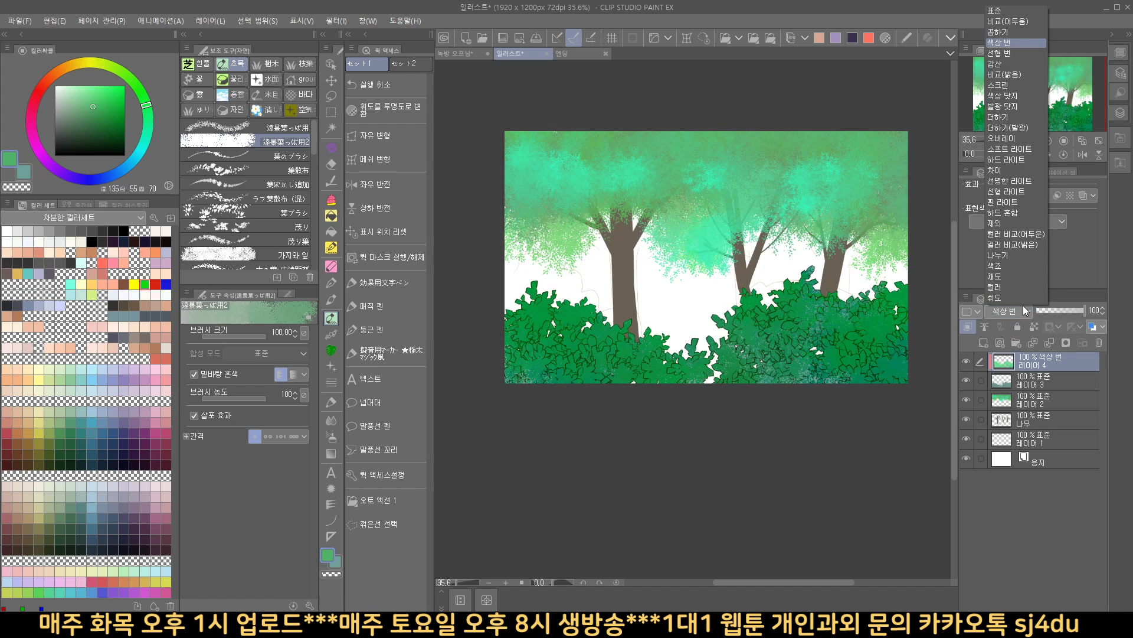
pyautogui.click(996, 11)
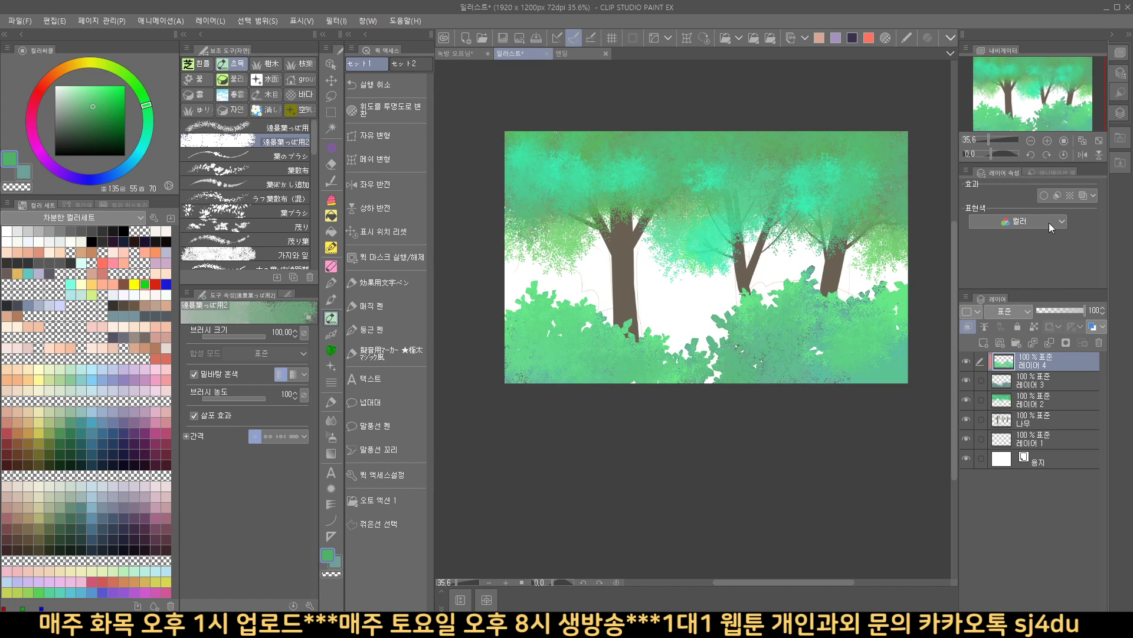
# Step: Try a reduced opacity on layer 레이어 4, and set its blending mode to Soft Light at 100% opacity
pyautogui.click(1056, 307)
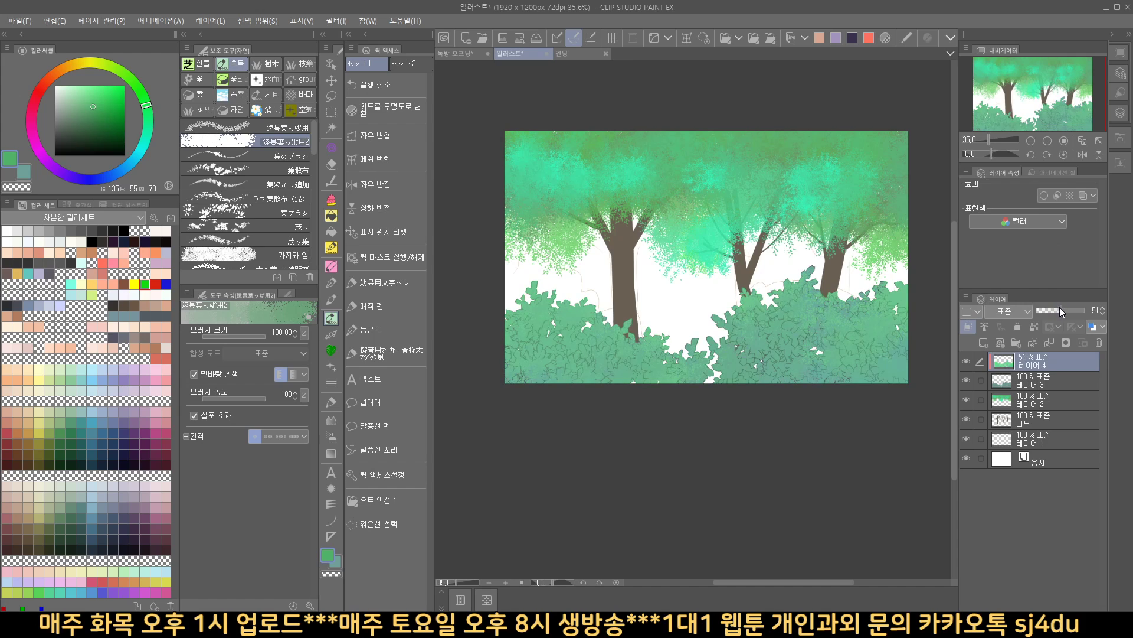
pyautogui.moveTo(1058, 307); pyautogui.dragTo(1054, 307)
pyautogui.click(1013, 312)
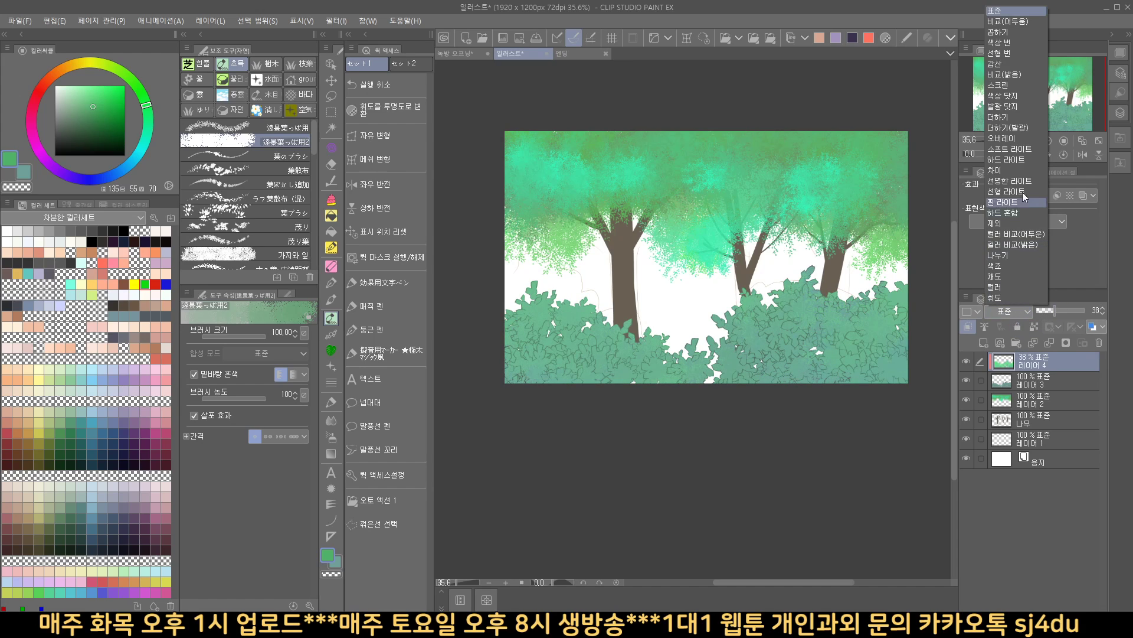
pyautogui.click(1033, 150)
pyautogui.moveTo(1073, 311); pyautogui.dragTo(1093, 311)
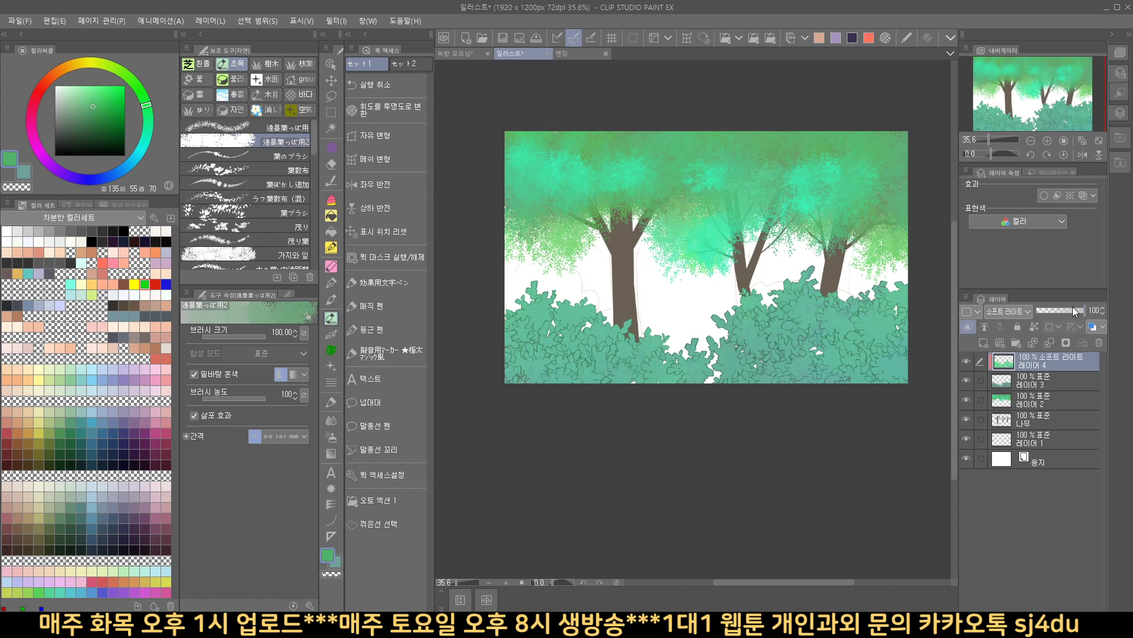
# Step: Fade the green texture along the lower bushes using the 부드러움 airbrush with transparent color at size 100
pyautogui.click(332, 437)
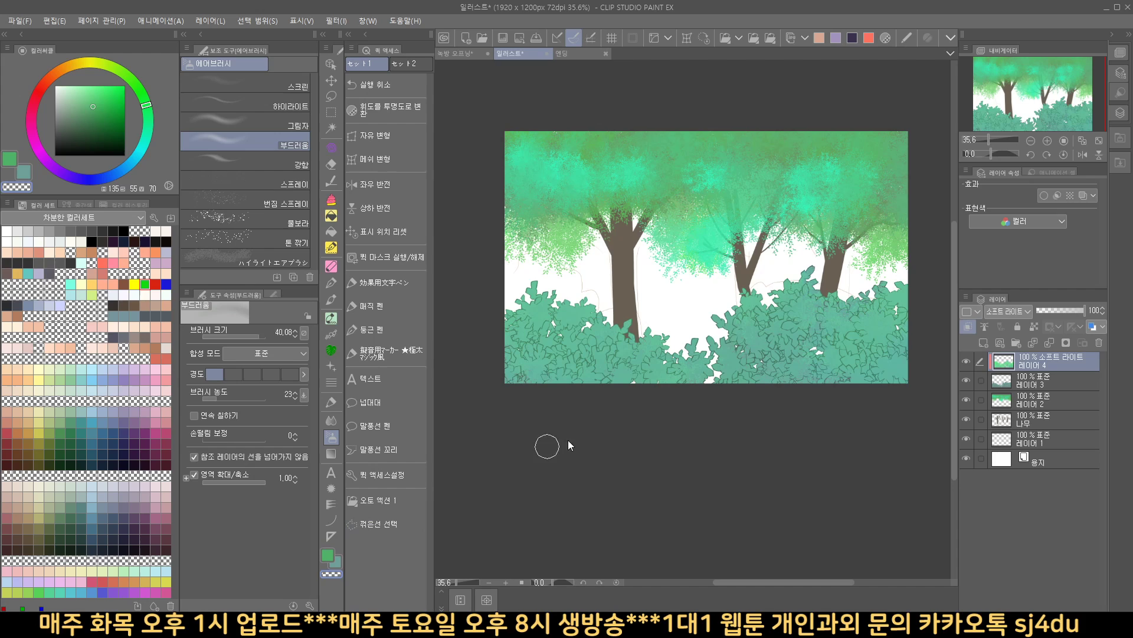
pyautogui.moveTo(568, 440); pyautogui.dragTo(585, 416)
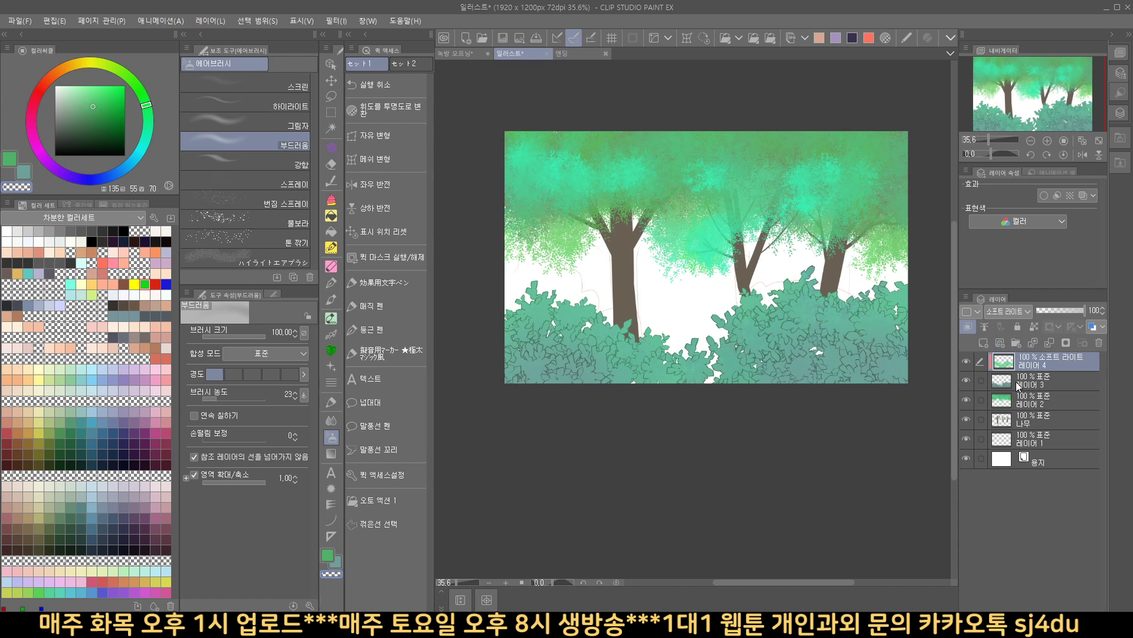
pyautogui.moveTo(754, 412); pyautogui.dragTo(745, 423)
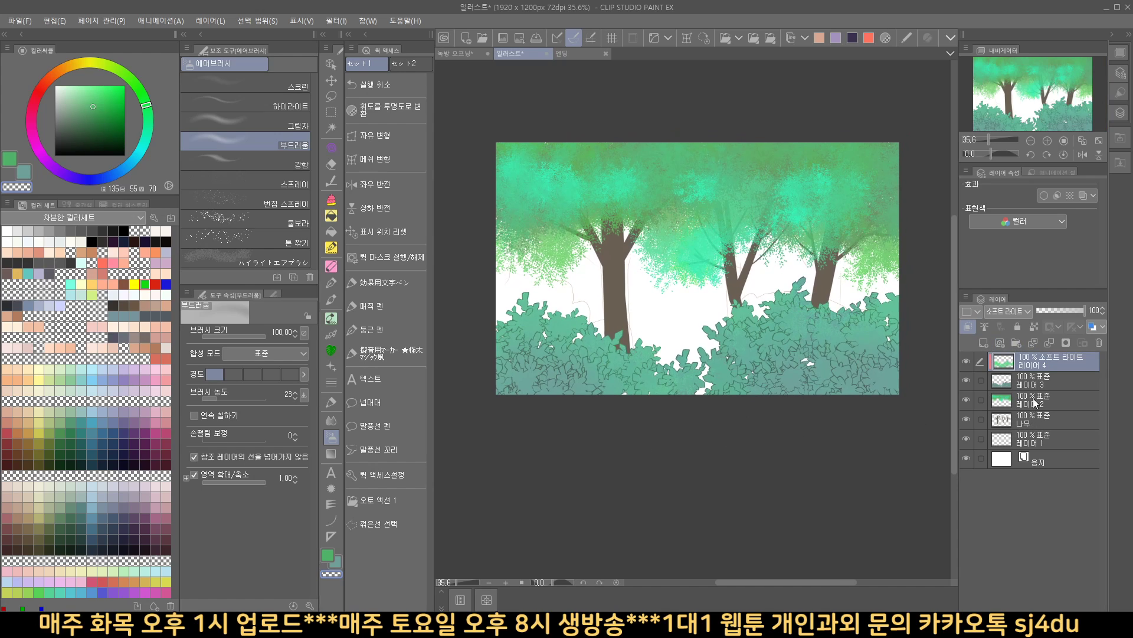
# Step: Check the layers' contents and create a new layer directly above 레이어 1, behind the trees
pyautogui.click(1040, 423)
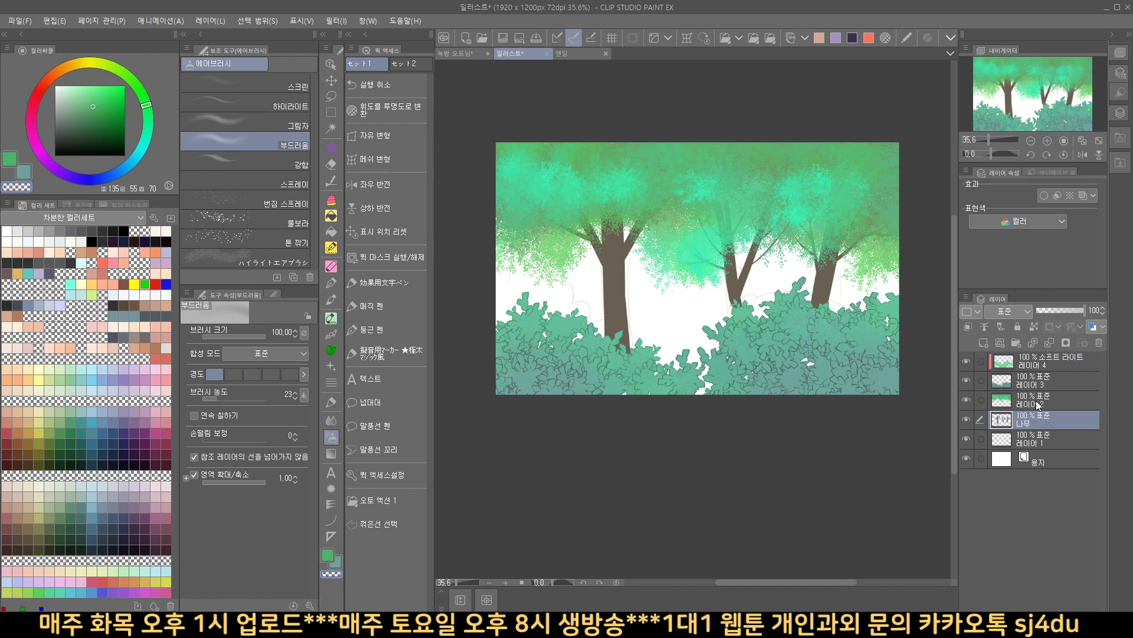
pyautogui.click(1037, 403)
pyautogui.click(1030, 384)
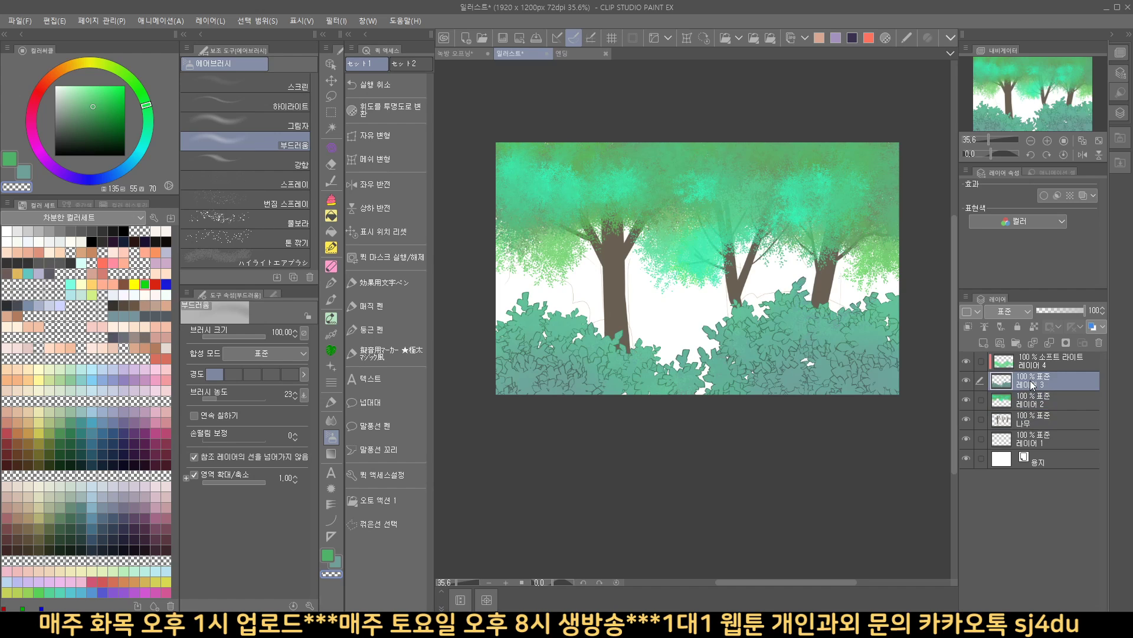
pyautogui.click(1036, 441)
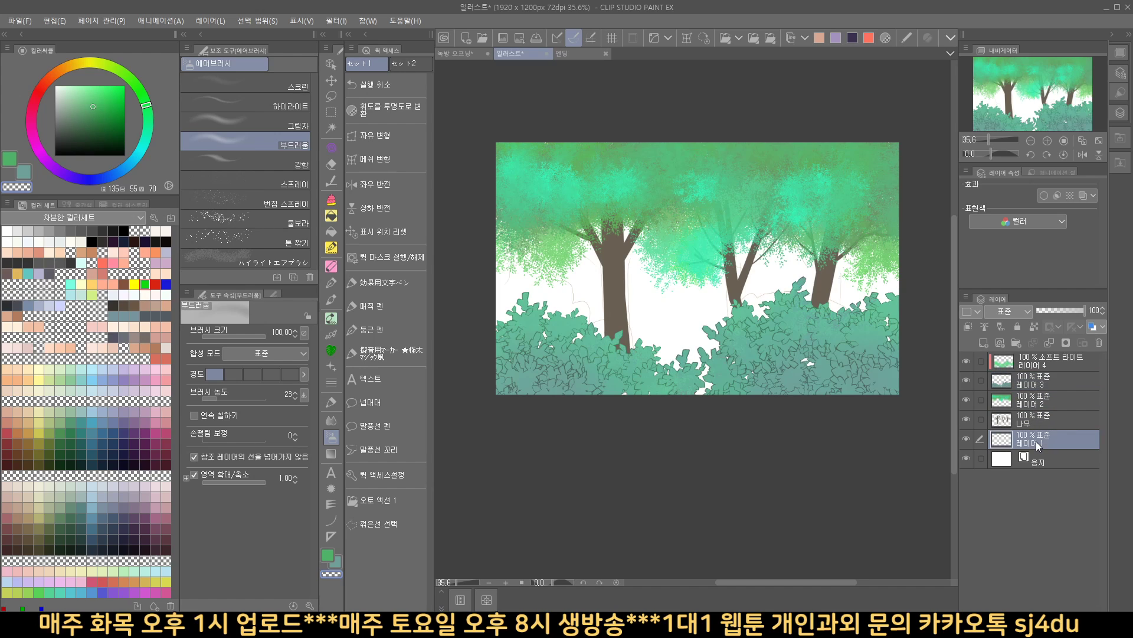
pyautogui.click(984, 343)
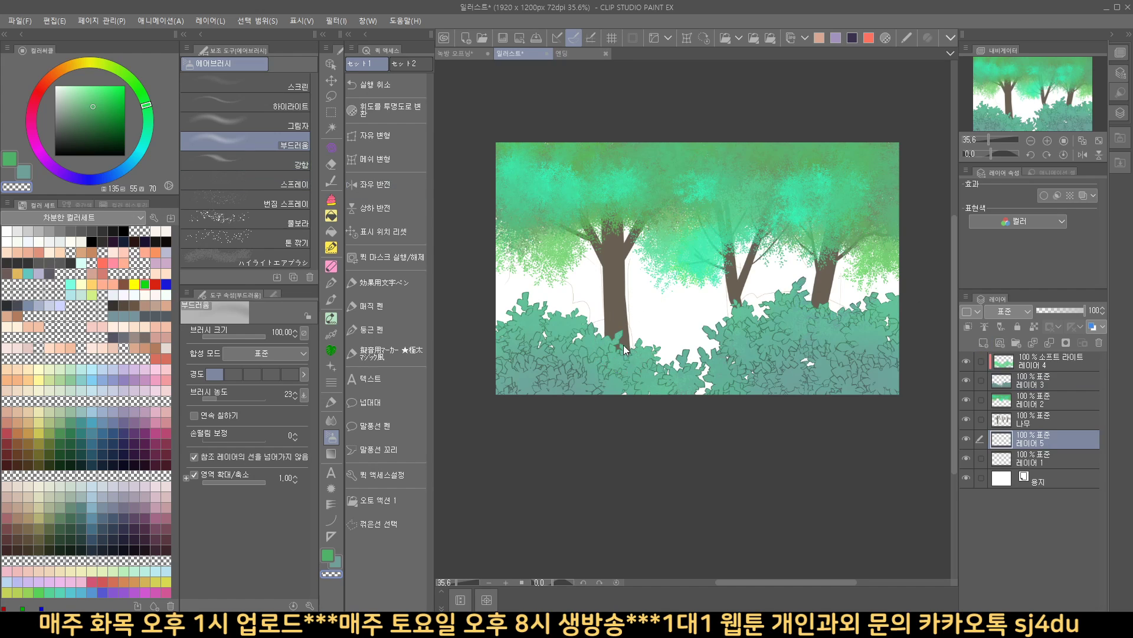
# Step: Select the entire canvas and fill the new layer with muted green (hue 124, saturation 17, value 64)
pyautogui.hotkey('ctrl', 'a')
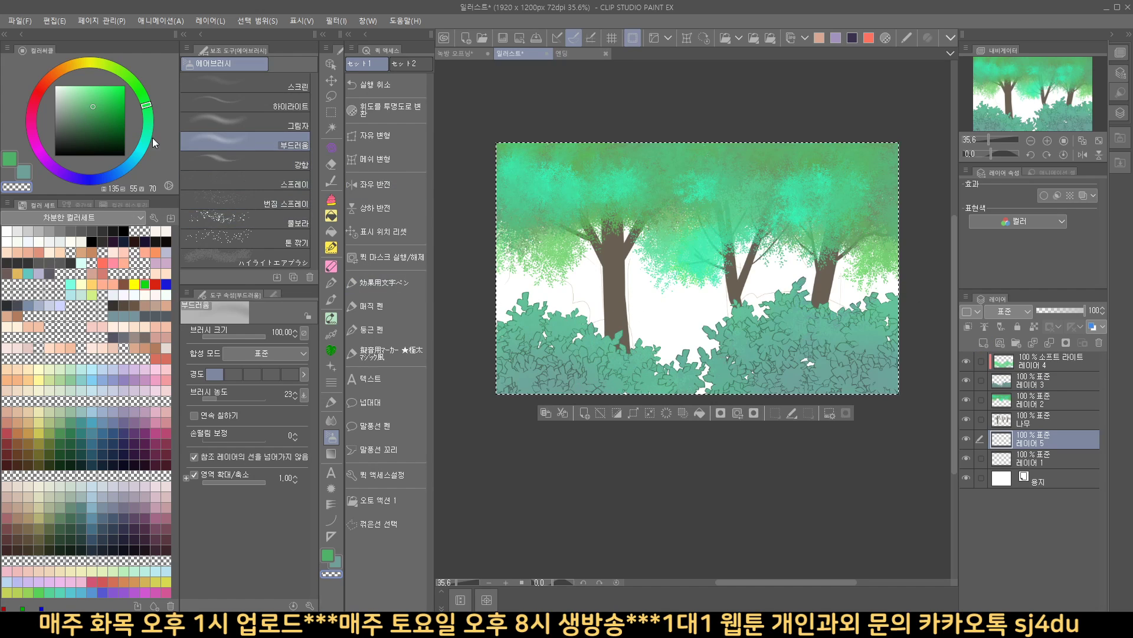
pyautogui.click(70, 114)
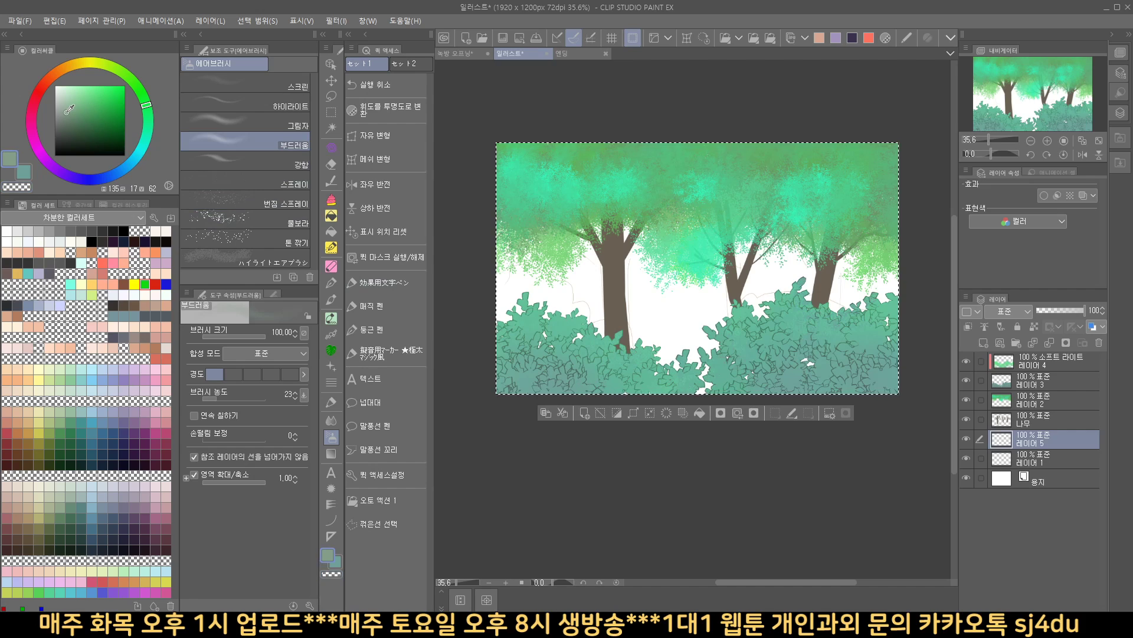
pyautogui.moveTo(70, 113); pyautogui.dragTo(68, 109)
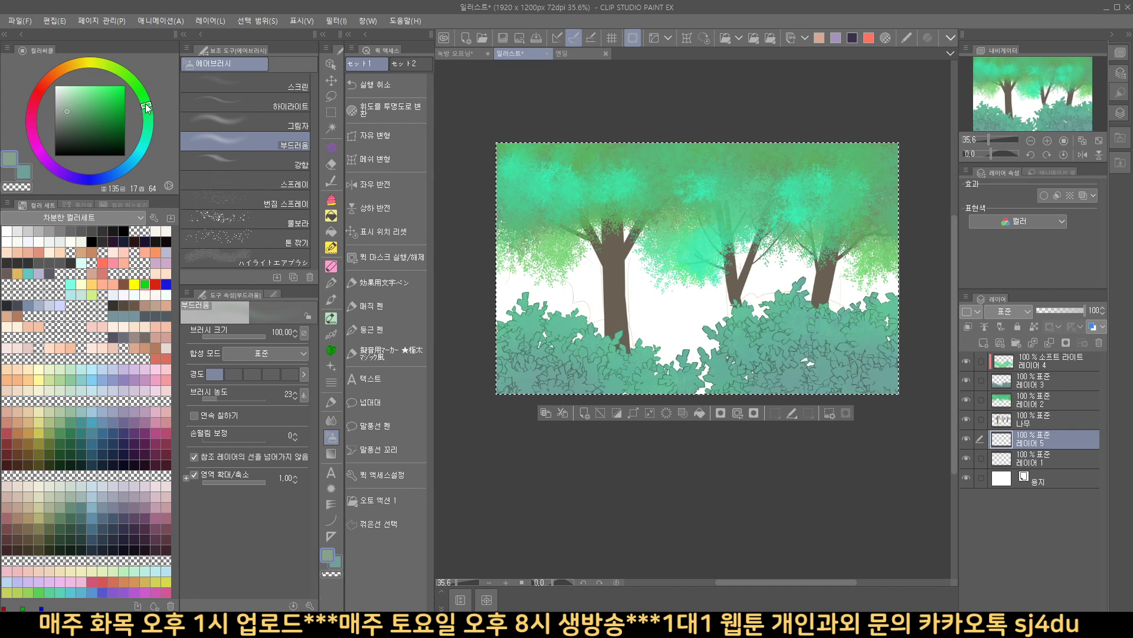
pyautogui.moveTo(147, 108); pyautogui.dragTo(143, 99)
pyautogui.click(700, 412)
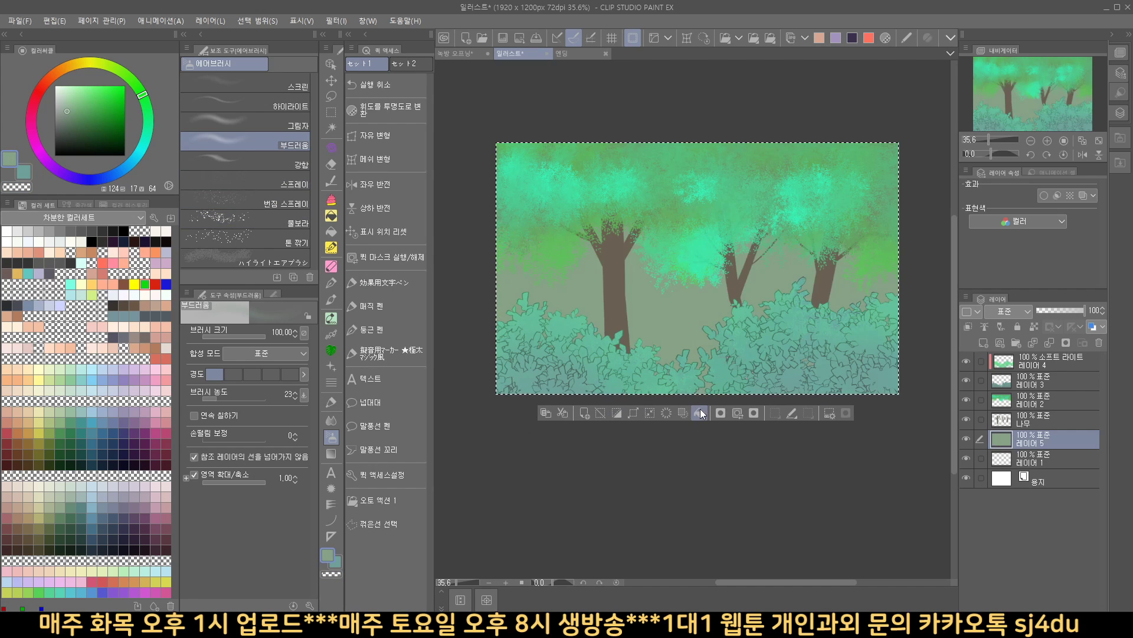
# Step: Refill the background layer with a brighter green and finally with pale cyan (hue 175, saturation 26, value 91)
pyautogui.moveTo(69, 108); pyautogui.dragTo(78, 103)
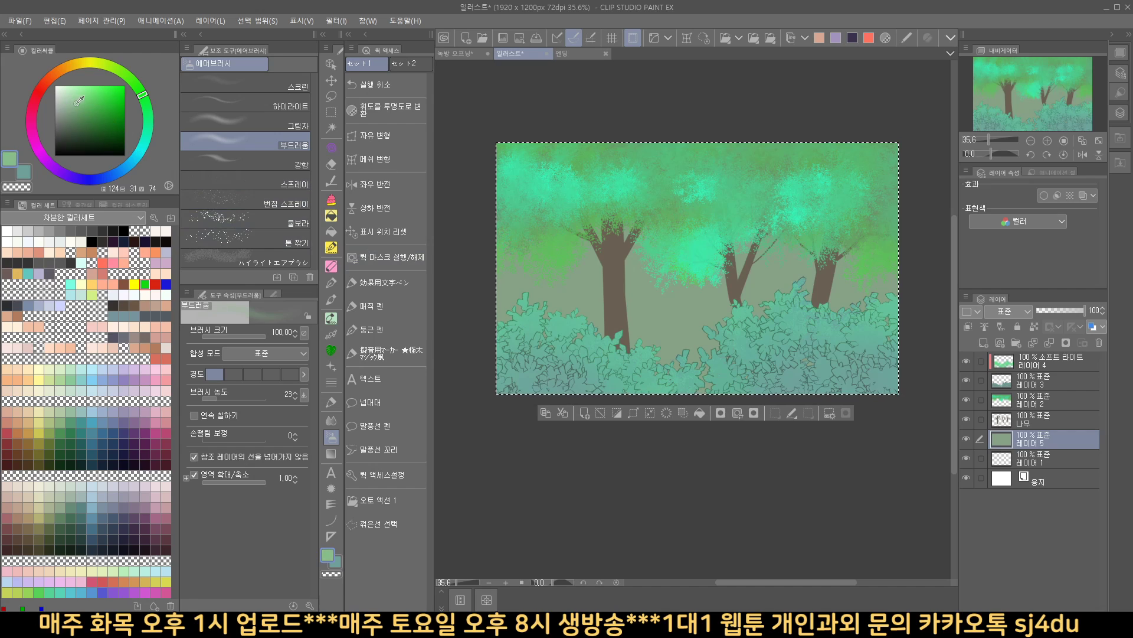
pyautogui.click(698, 414)
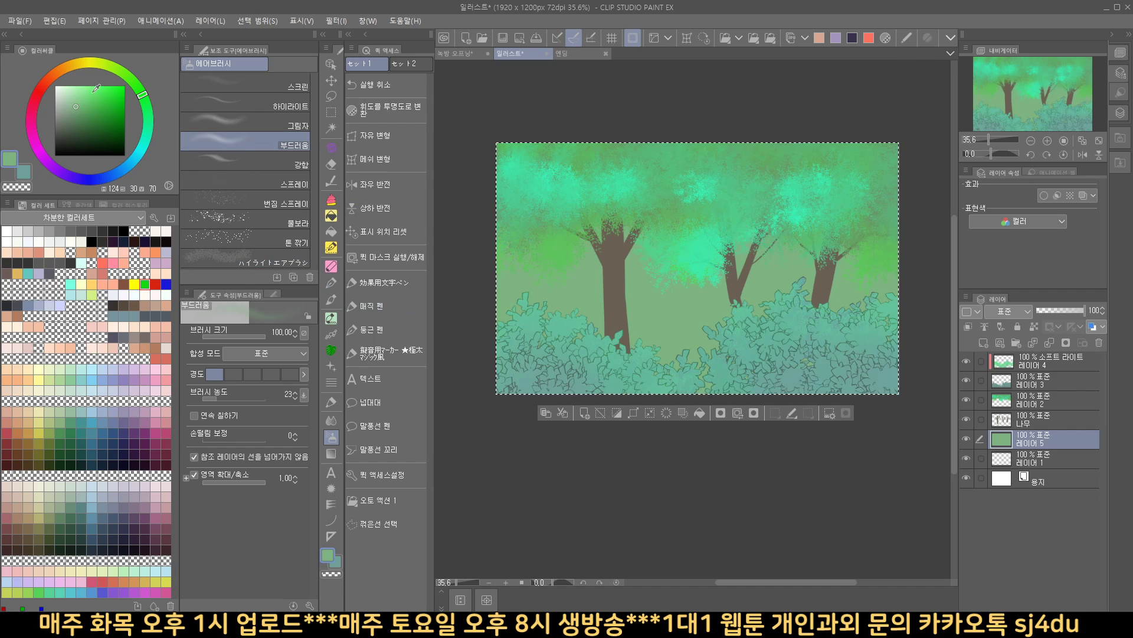
pyautogui.moveTo(146, 124); pyautogui.dragTo(143, 144)
pyautogui.click(72, 92)
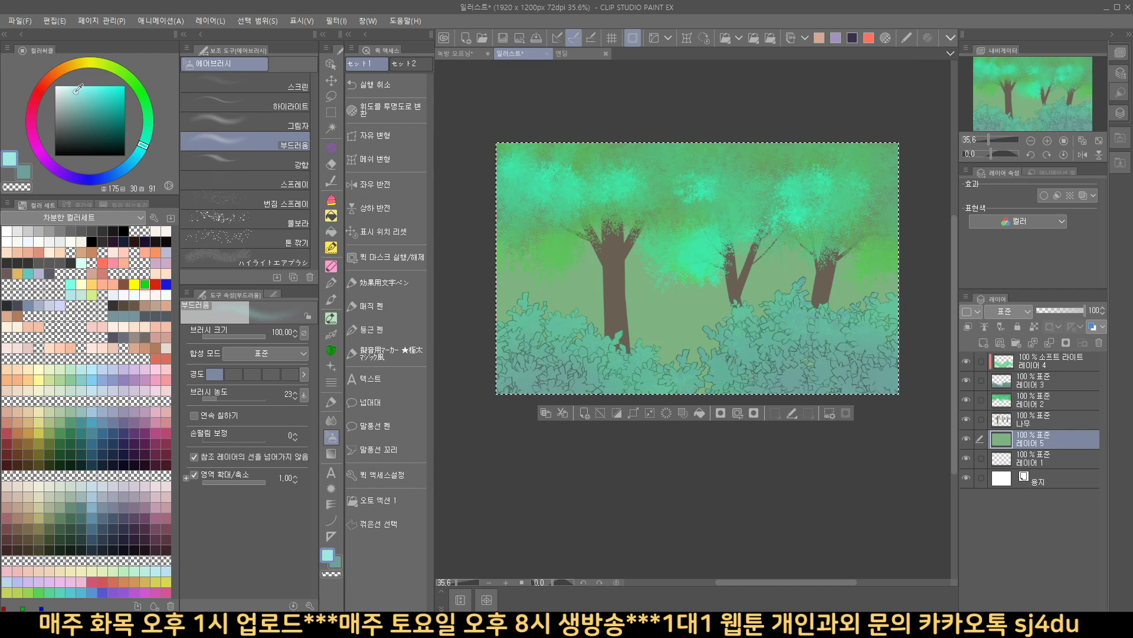
pyautogui.click(697, 412)
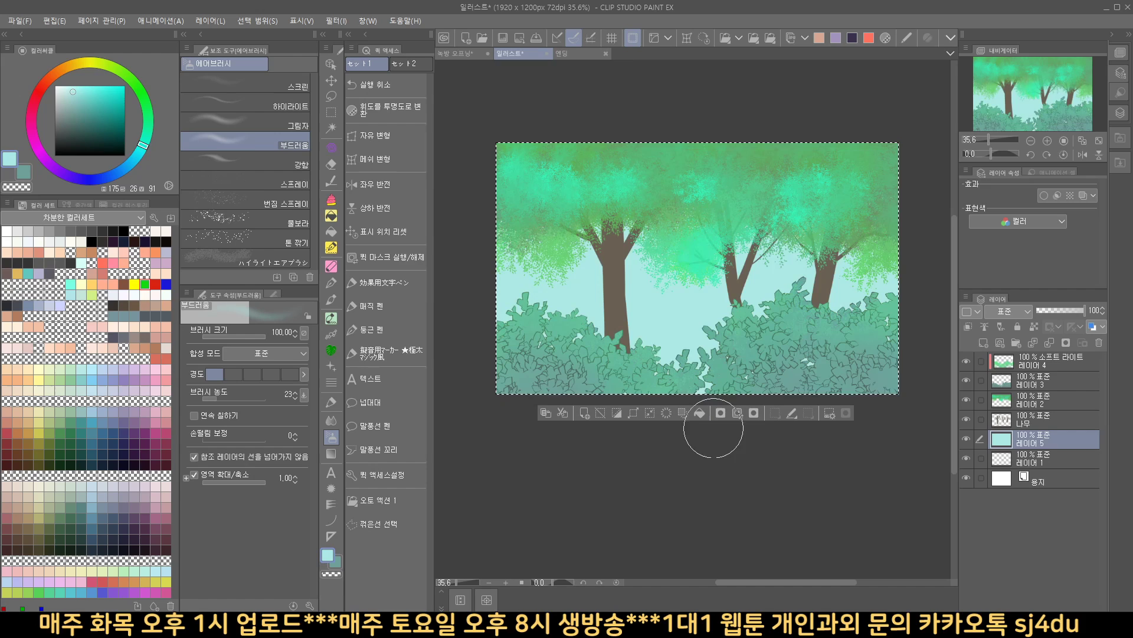
# Step: Create a layer directly above 레이어 5 and prepare the 매직 펜 with a grayish brown (hue 21, saturation 11, value 51)
pyautogui.click(984, 343)
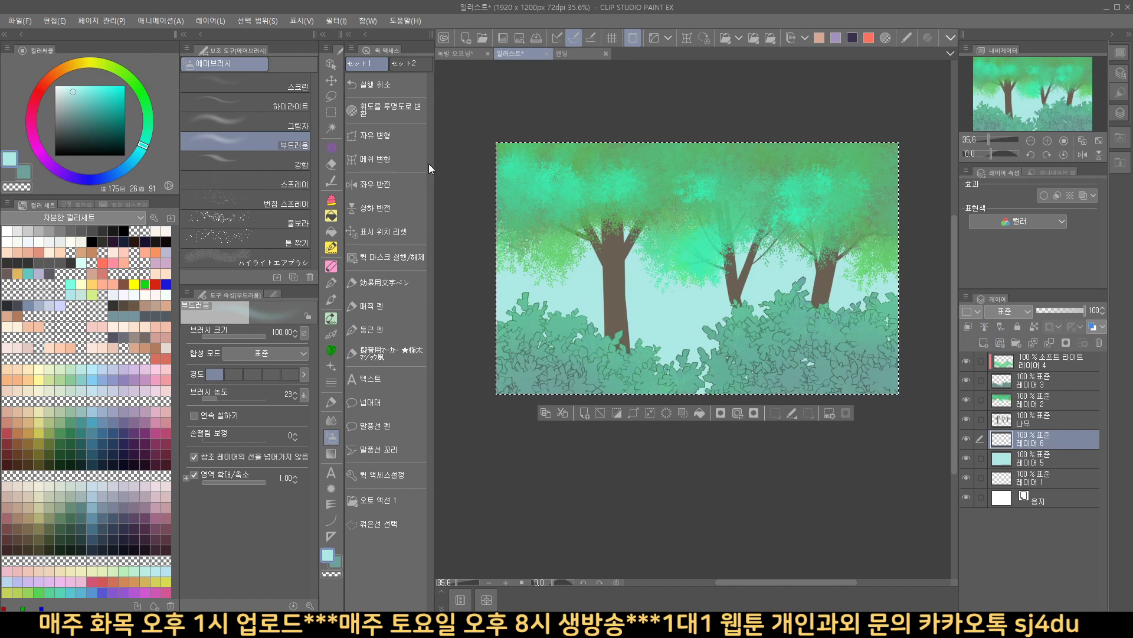
pyautogui.click(381, 311)
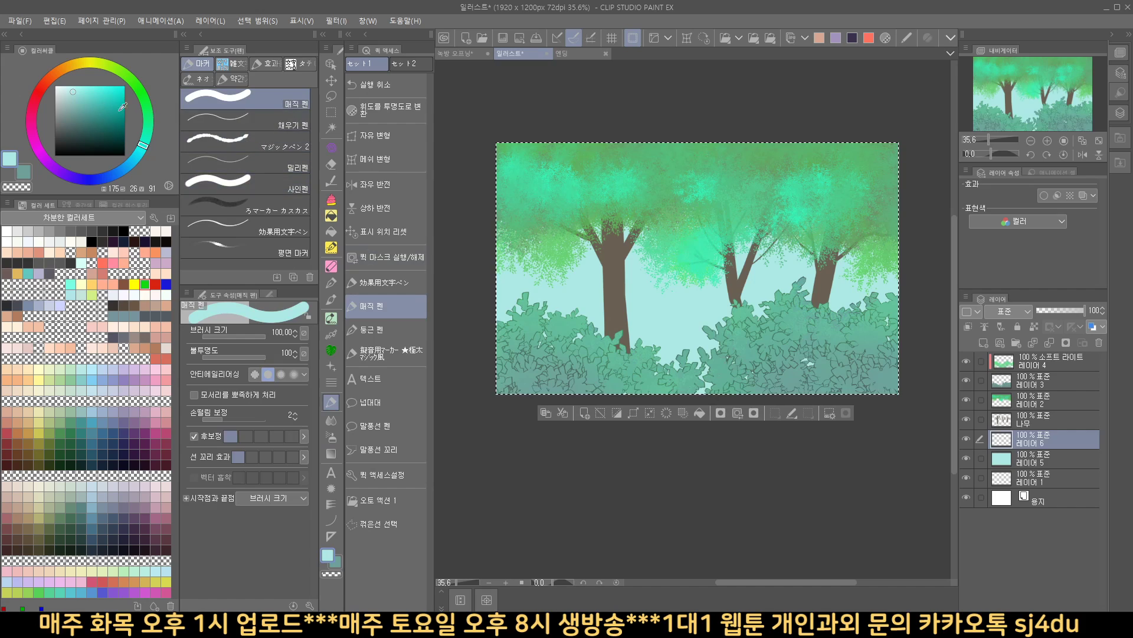
pyautogui.keyDown('alt'); pyautogui.click(602, 242); pyautogui.keyUp('alt')
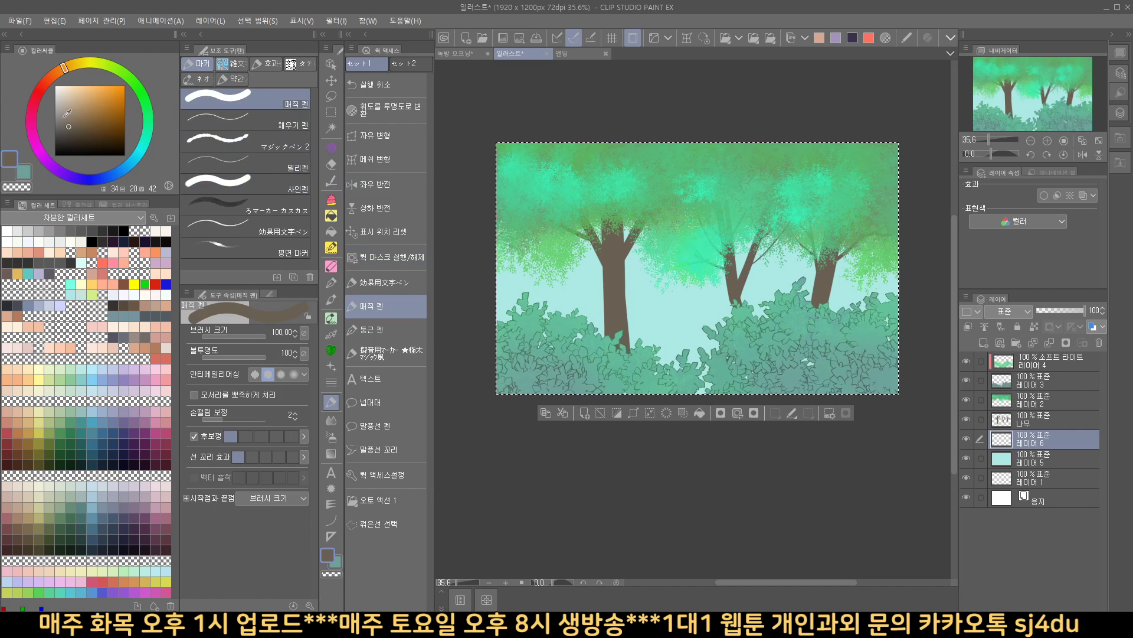
pyautogui.click(62, 119)
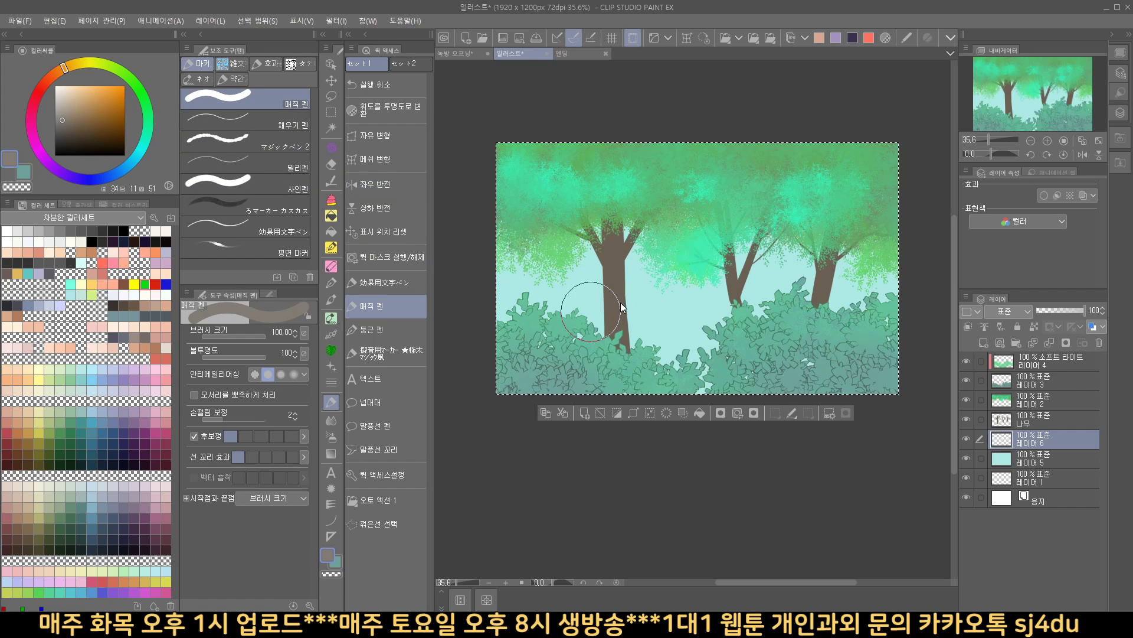
pyautogui.moveTo(621, 303); pyautogui.dragTo(603, 306)
pyautogui.moveTo(63, 69); pyautogui.dragTo(53, 75)
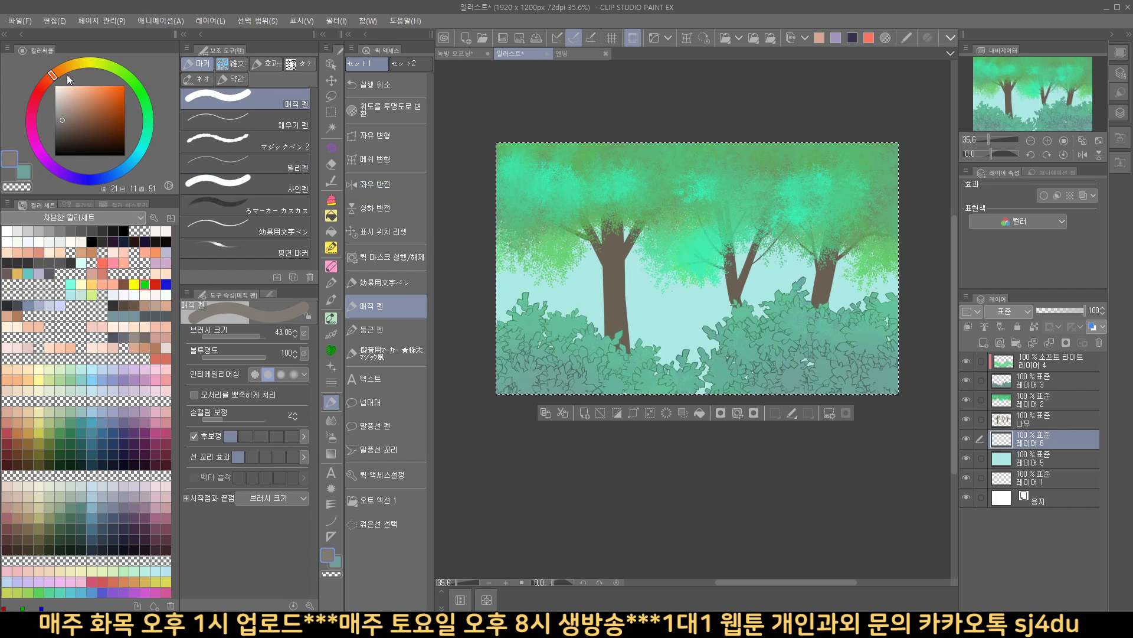
# Step: Paint several slim distant tree trunks on both sides of the scene behind the main trees with the 매직 펜
pyautogui.moveTo(549, 224); pyautogui.dragTo(558, 348)
pyautogui.hotkey('ctrl', 'z')
pyautogui.moveTo(558, 228); pyautogui.dragTo(564, 345)
pyautogui.moveTo(563, 276)
pyautogui.mouseDown()
pyautogui.moveTo(582, 234)
pyautogui.moveTo(535, 237)
pyautogui.moveTo(506, 323)
pyautogui.mouseUp()
pyautogui.hotkey('ctrl', 'z')
pyautogui.hotkey('ctrl', 'z')
pyautogui.moveTo(693, 240); pyautogui.dragTo(677, 376)
pyautogui.hotkey('ctrl', 'z')
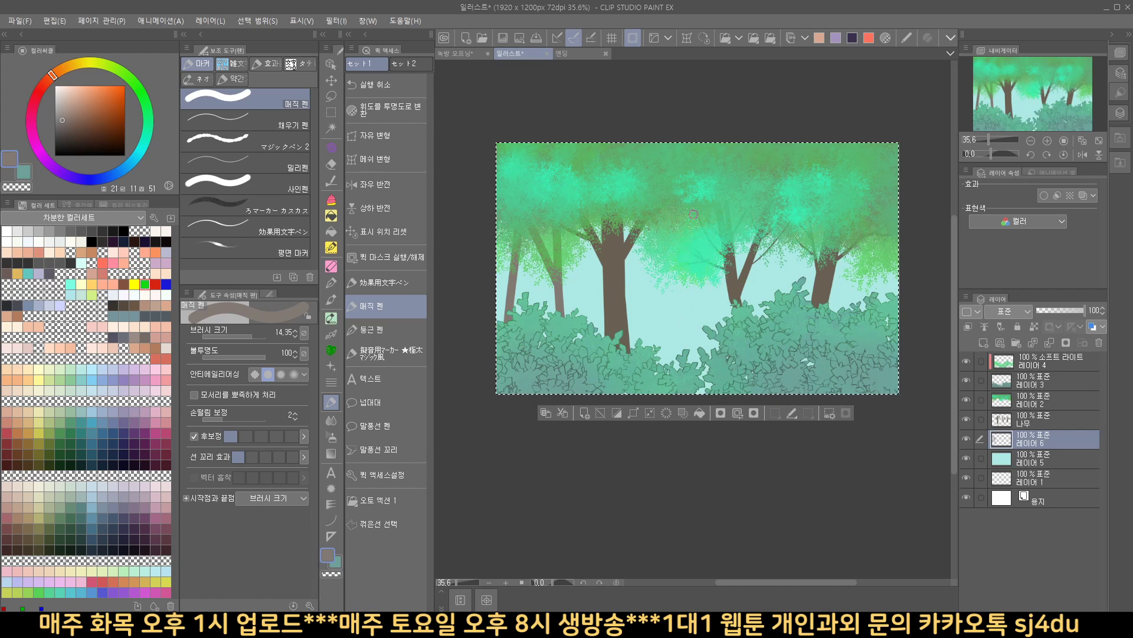
pyautogui.moveTo(696, 228); pyautogui.dragTo(722, 334)
pyautogui.hotkey('ctrl', 'z')
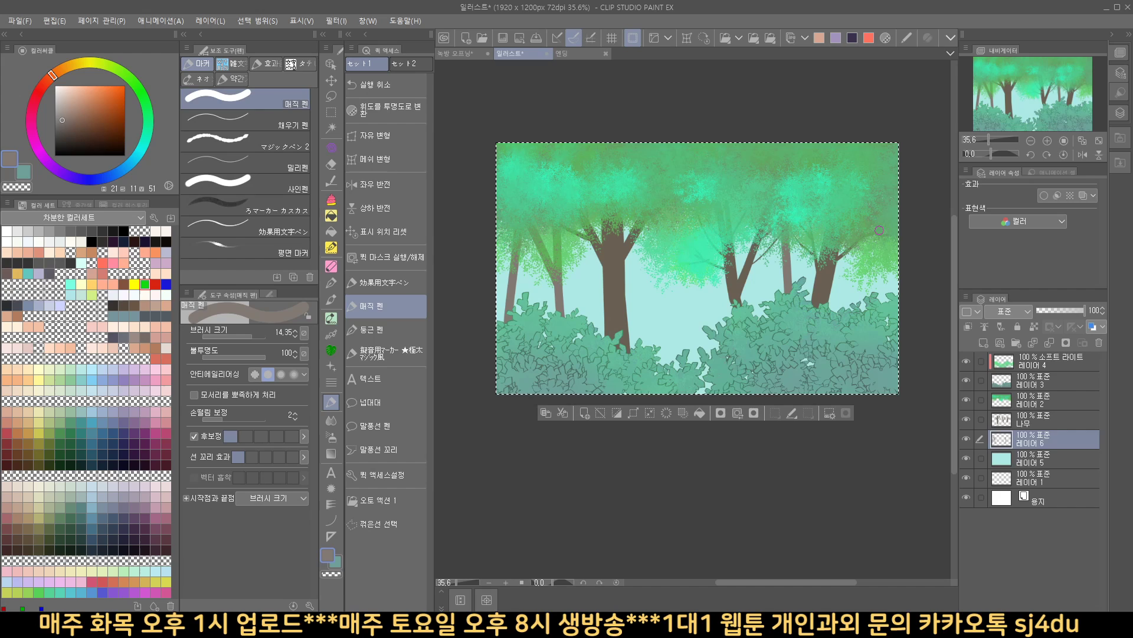
# Step: Add a thin distant trunk just beside the large main tree using the 둥근 펜 at size 12.59
pyautogui.click(390, 329)
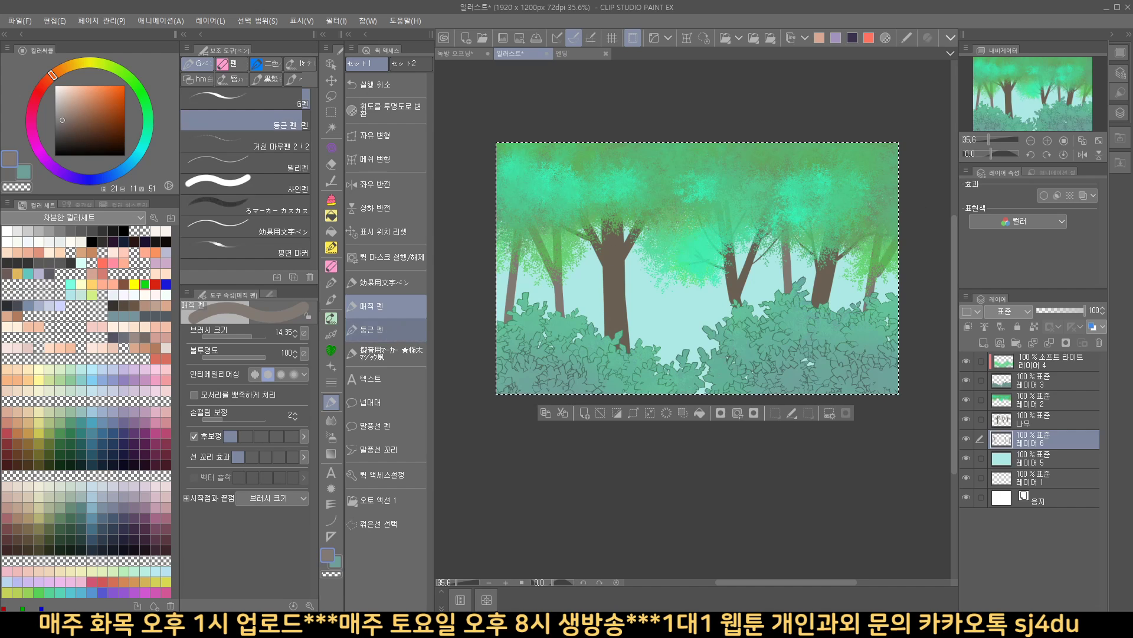
pyautogui.press('[')
pyautogui.moveTo(648, 225)
pyautogui.mouseDown()
pyautogui.moveTo(646, 345)
pyautogui.moveTo(649, 220)
pyautogui.moveTo(648, 349)
pyautogui.mouseUp()
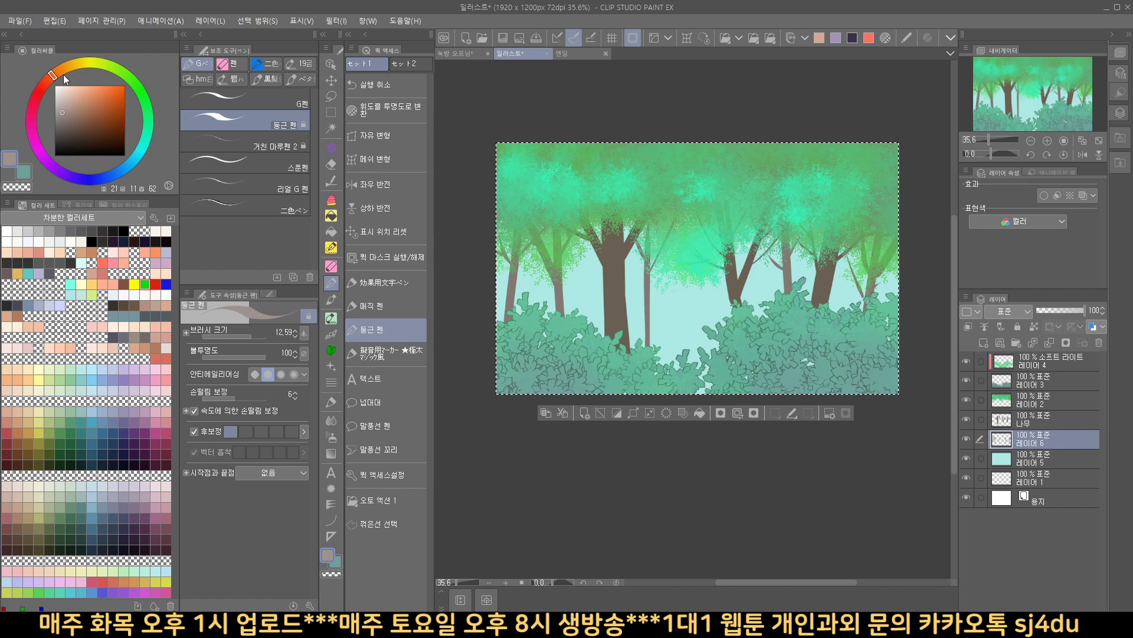
# Step: Recolor the distant trunks with the drawing color, first a lighter brown and finally hue 21, saturation 8, value 56
pyautogui.click(56, 21)
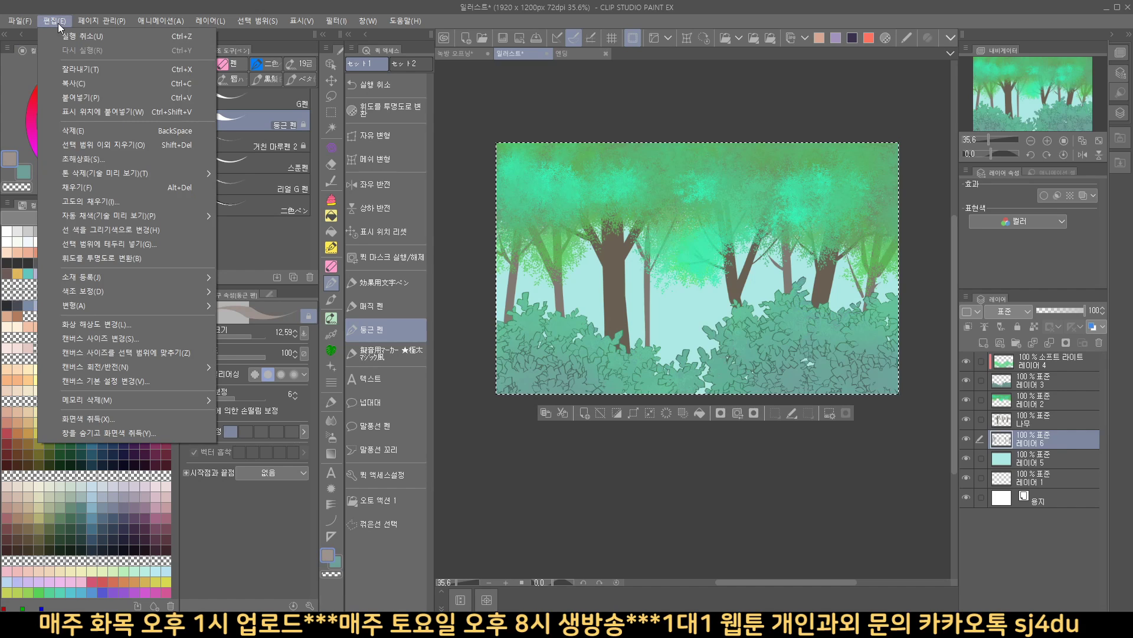
pyautogui.click(126, 230)
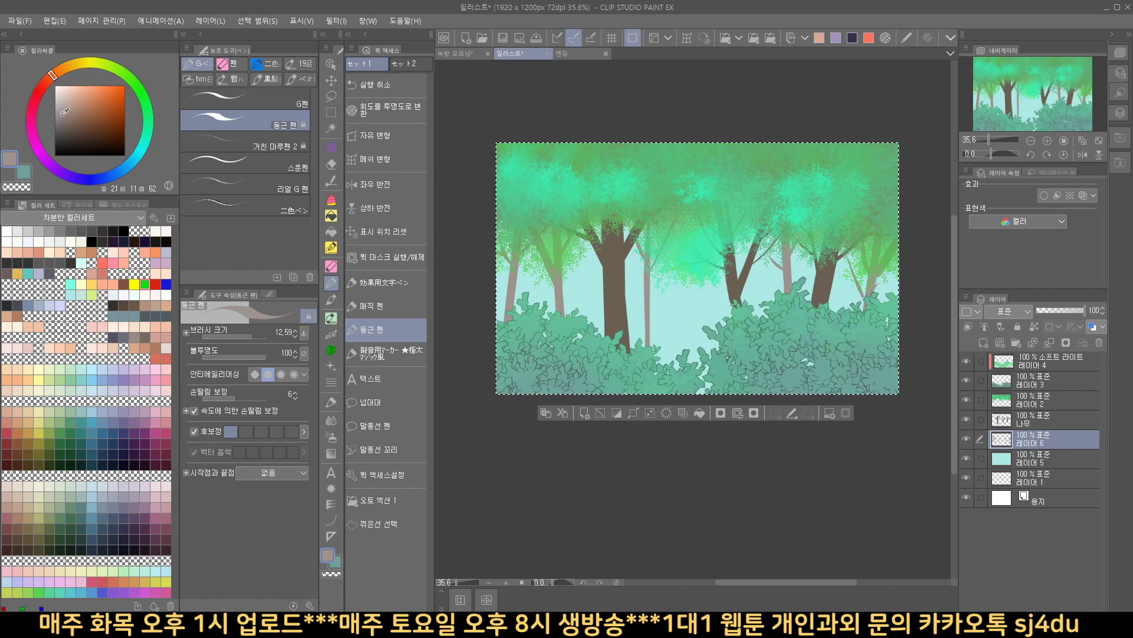
pyautogui.click(63, 113)
pyautogui.click(58, 27)
pyautogui.click(140, 232)
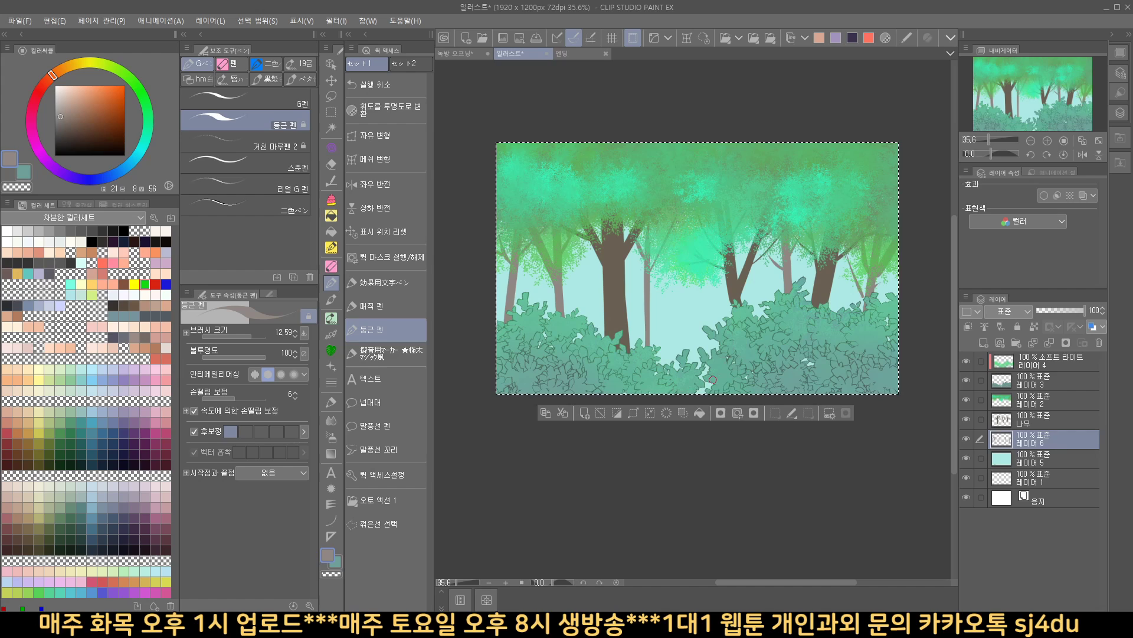
# Step: Choose the 葉散布 leaf brush and try leaf strokes over the distant trunks on the forest's left side
pyautogui.click(333, 332)
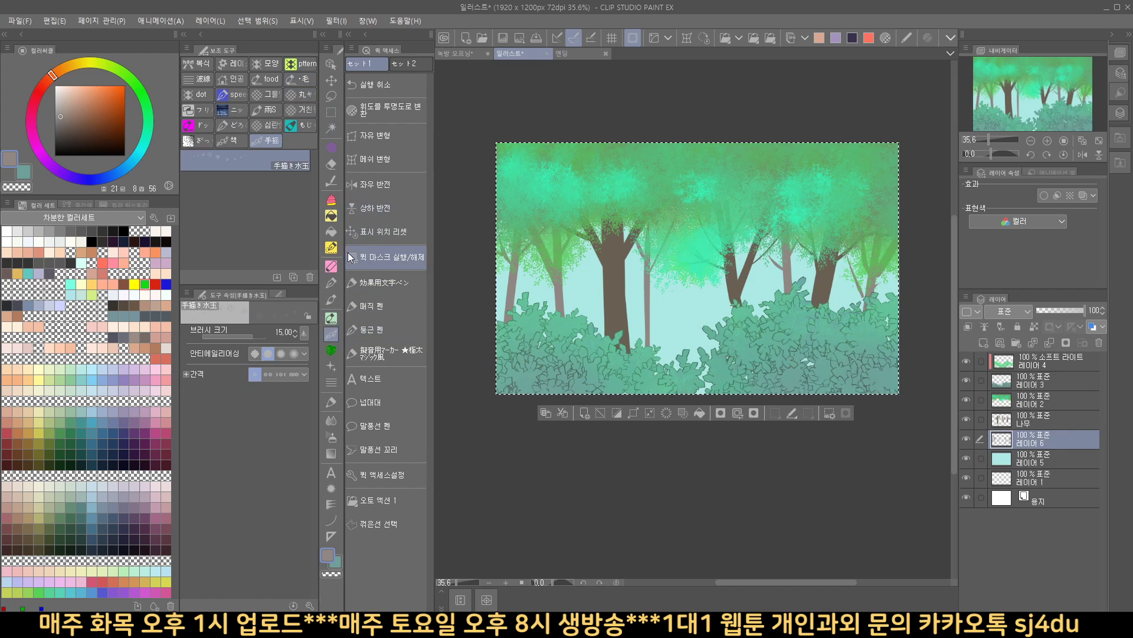
pyautogui.click(332, 284)
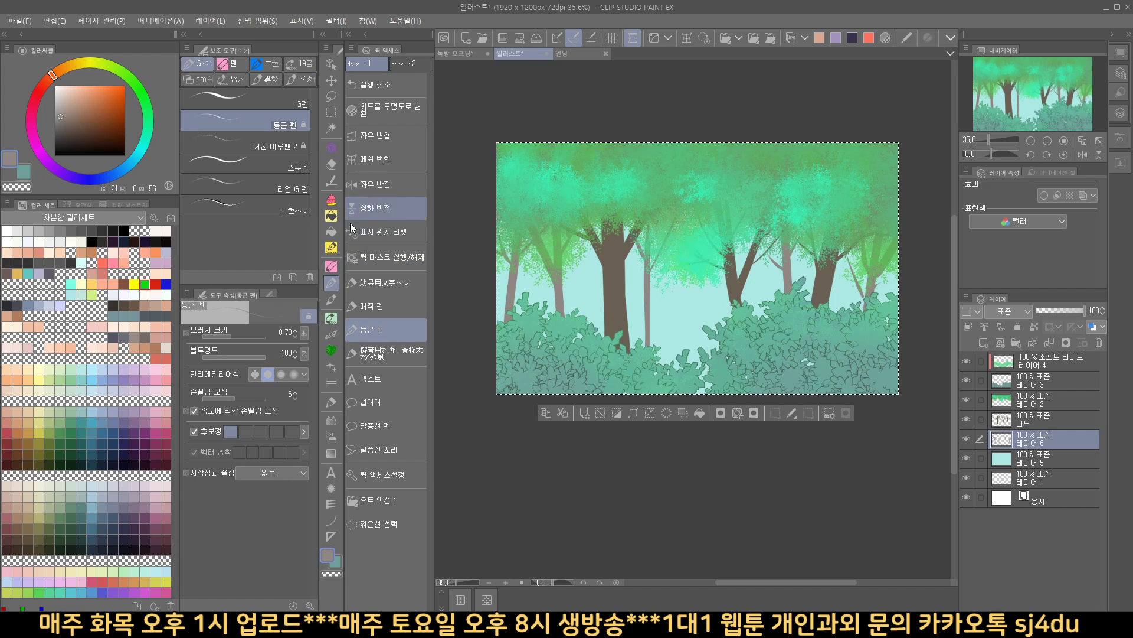
pyautogui.click(332, 319)
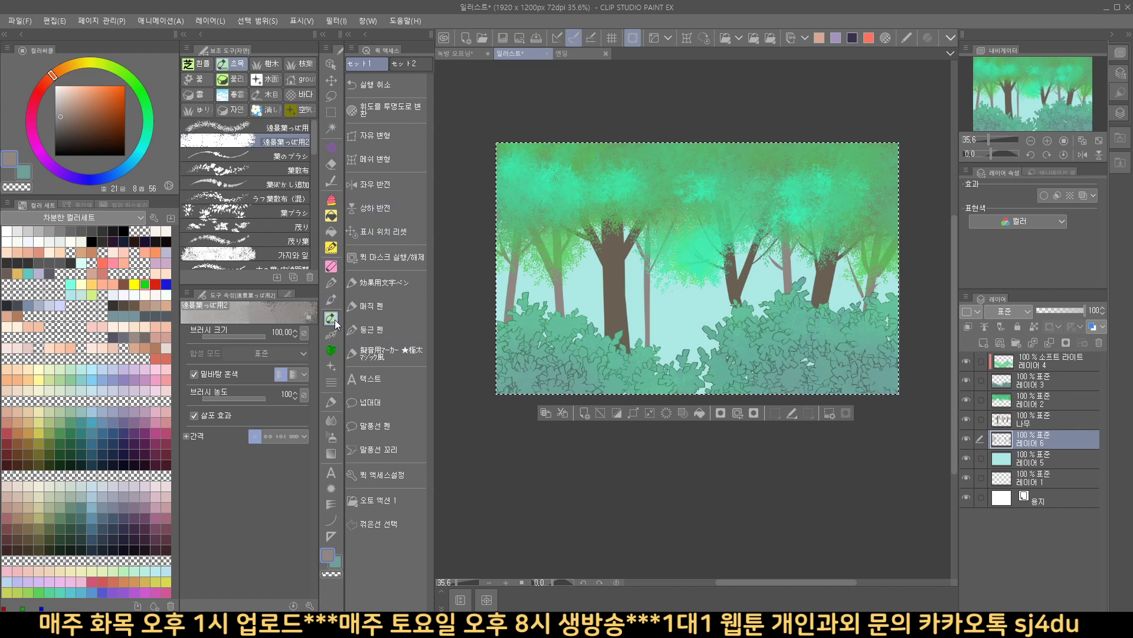
pyautogui.click(297, 171)
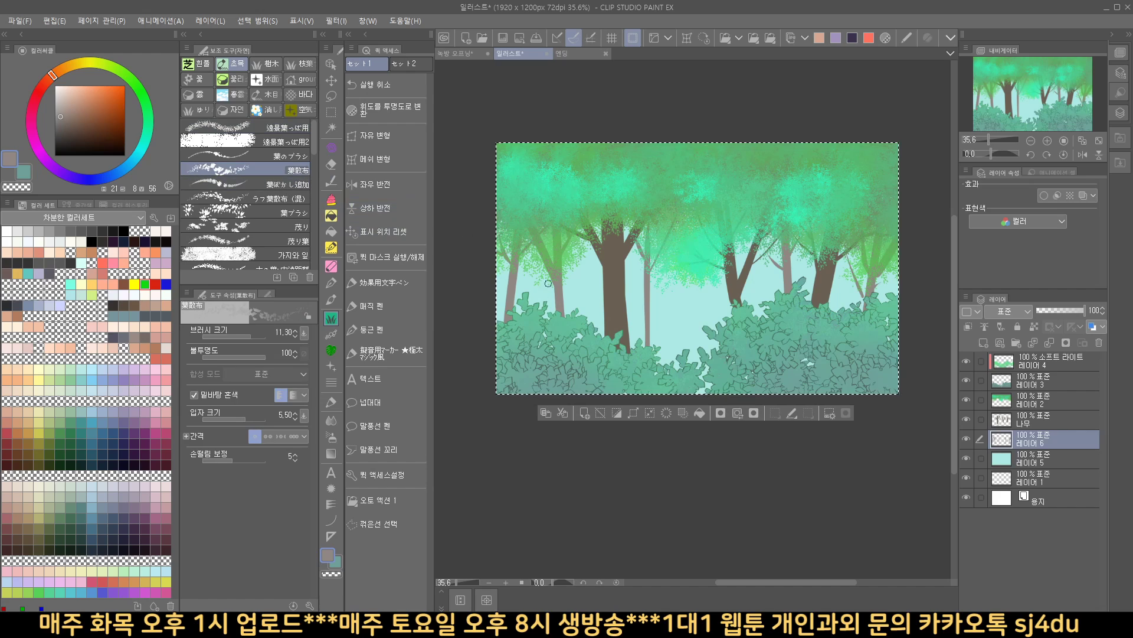
pyautogui.moveTo(556, 285)
pyautogui.mouseDown()
pyautogui.moveTo(531, 298)
pyautogui.moveTo(588, 302)
pyautogui.mouseUp()
pyautogui.moveTo(502, 273); pyautogui.dragTo(522, 283)
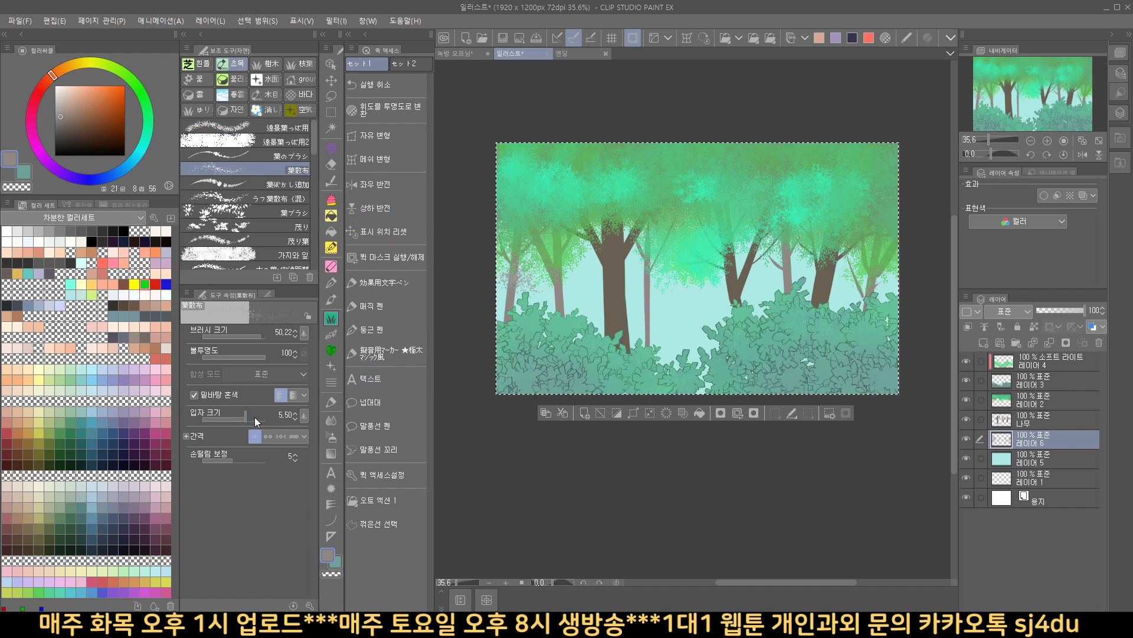
# Step: Test the leaf brush with different sizes, undo the test strokes, and turn off 밑바탕 혼색 with particle size 9.79
pyautogui.moveTo(254, 417); pyautogui.dragTo(256, 417)
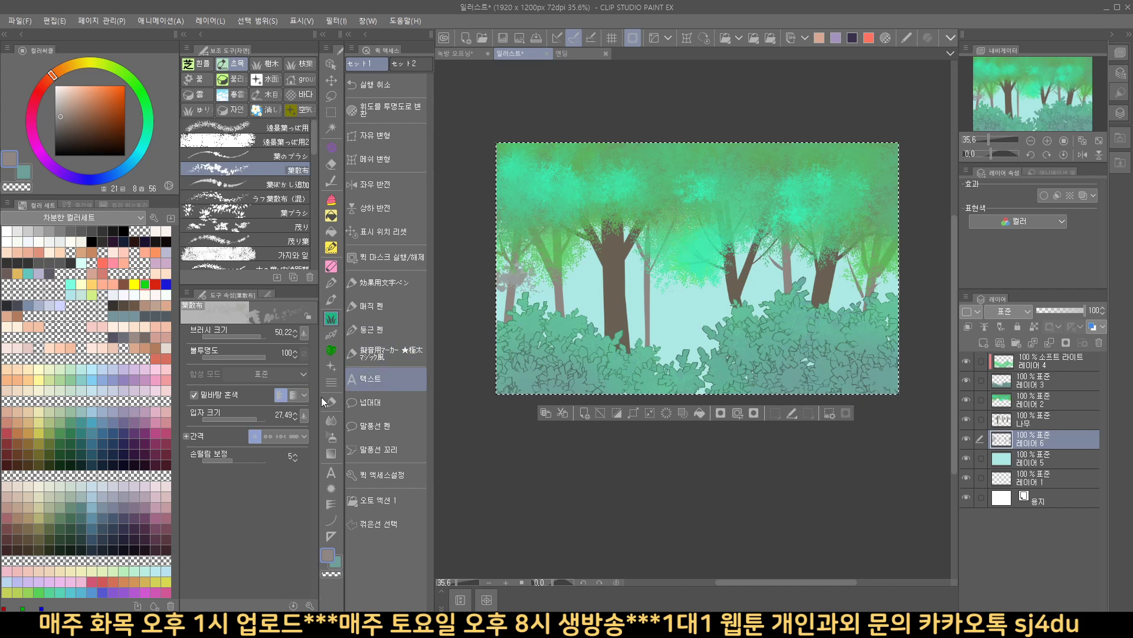
pyautogui.click(247, 417)
pyautogui.moveTo(573, 288)
pyautogui.mouseDown()
pyautogui.moveTo(523, 296)
pyautogui.moveTo(515, 249)
pyautogui.moveTo(547, 269)
pyautogui.moveTo(560, 245)
pyautogui.moveTo(526, 244)
pyautogui.moveTo(577, 277)
pyautogui.moveTo(556, 300)
pyautogui.moveTo(543, 298)
pyautogui.moveTo(584, 257)
pyautogui.moveTo(666, 270)
pyautogui.mouseUp()
pyautogui.press('[')
pyautogui.press('[')
pyautogui.press('[')
pyautogui.hotkey('ctrl', 'z')
pyautogui.hotkey('ctrl', 'z')
pyautogui.click(203, 393)
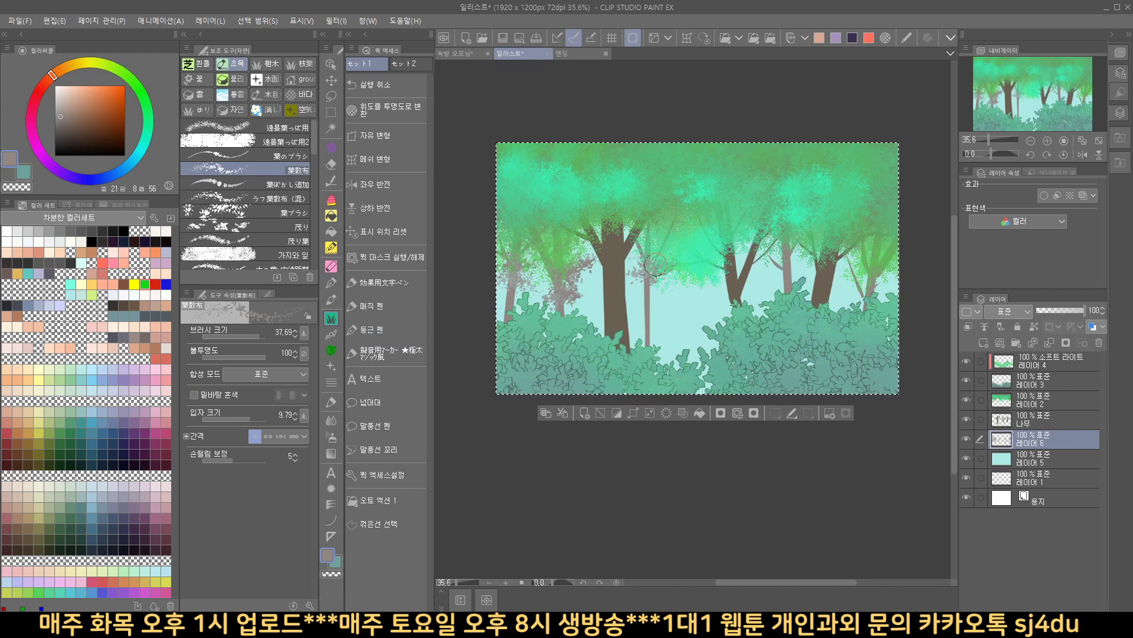
# Step: Scatter small leaf clusters around the distant trunks across the middle of the scene at brush size 37.69
pyautogui.moveTo(659, 269)
pyautogui.mouseDown()
pyautogui.moveTo(656, 315)
pyautogui.moveTo(738, 292)
pyautogui.mouseUp()
pyautogui.hotkey('ctrl', 'z')
pyautogui.moveTo(609, 269); pyautogui.dragTo(608, 289)
pyautogui.moveTo(780, 274)
pyautogui.mouseDown()
pyautogui.moveTo(775, 250)
pyautogui.moveTo(793, 230)
pyautogui.moveTo(778, 288)
pyautogui.mouseUp()
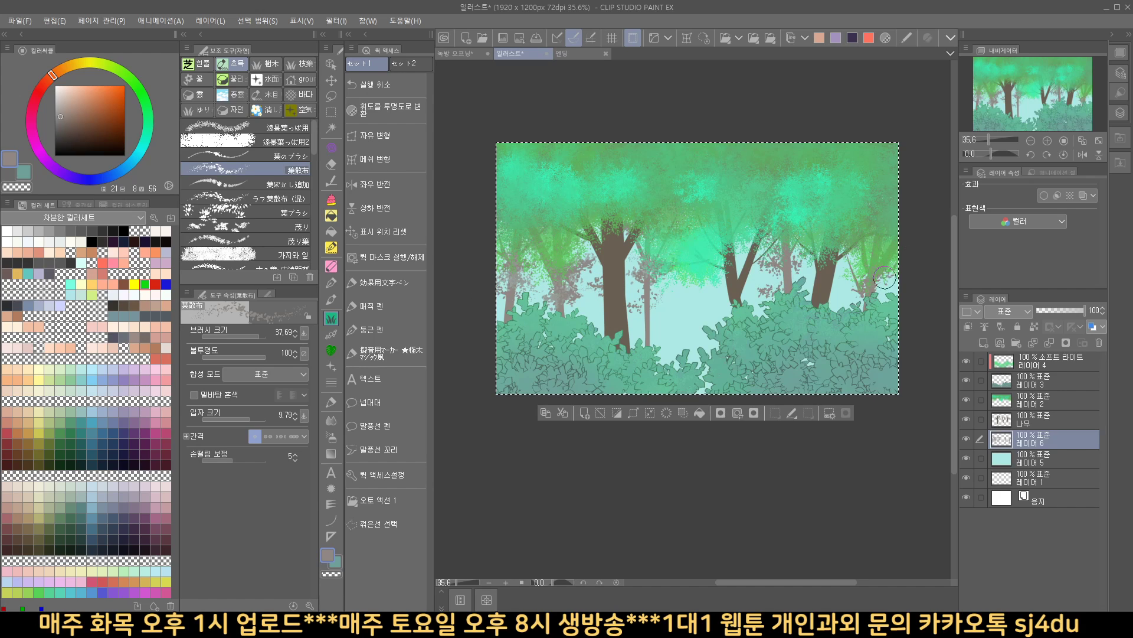
# Step: Paint grayish brown leaf undergrowth in the gap between the bushes and behind them at brush size about 35
pyautogui.moveTo(713, 287)
pyautogui.mouseDown()
pyautogui.moveTo(737, 329)
pyautogui.moveTo(708, 344)
pyautogui.moveTo(702, 365)
pyautogui.moveTo(715, 345)
pyautogui.moveTo(674, 366)
pyautogui.moveTo(719, 330)
pyautogui.moveTo(684, 339)
pyautogui.moveTo(691, 328)
pyautogui.moveTo(674, 349)
pyautogui.moveTo(687, 354)
pyautogui.moveTo(710, 347)
pyautogui.moveTo(641, 343)
pyautogui.moveTo(677, 334)
pyautogui.moveTo(676, 318)
pyautogui.moveTo(692, 339)
pyautogui.moveTo(728, 334)
pyautogui.moveTo(679, 346)
pyautogui.moveTo(639, 330)
pyautogui.moveTo(627, 342)
pyautogui.moveTo(700, 369)
pyautogui.moveTo(611, 346)
pyautogui.moveTo(593, 325)
pyautogui.mouseUp()
pyautogui.press(']')
pyautogui.press(']')
pyautogui.press('[')
pyautogui.press('[')
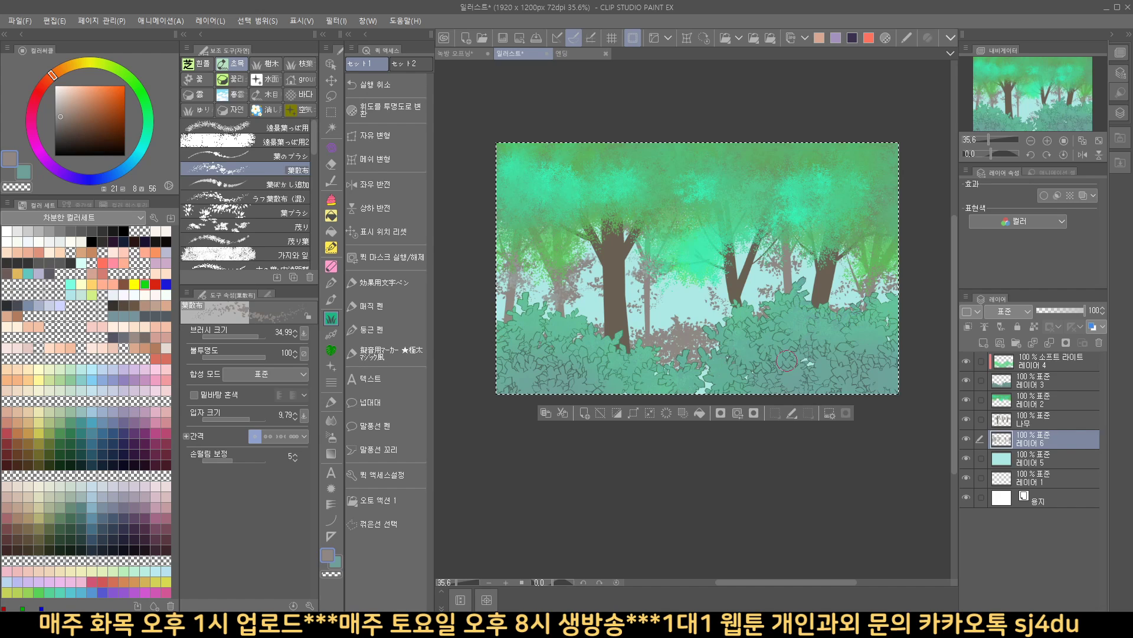
pyautogui.moveTo(791, 361)
pyautogui.mouseDown()
pyautogui.moveTo(712, 363)
pyautogui.moveTo(698, 401)
pyautogui.moveTo(719, 374)
pyautogui.moveTo(687, 372)
pyautogui.mouseUp()
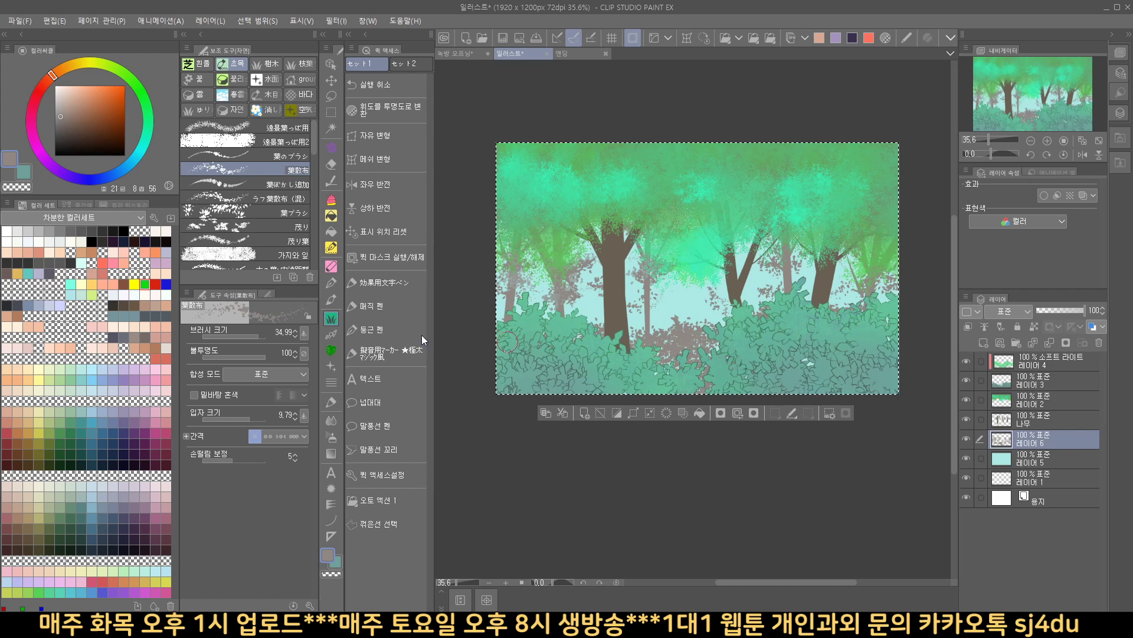
# Step: Fill the remaining gaps behind the bushes with the 매직 펜 at size 69.49 and clear the canvas selection
pyautogui.click(380, 307)
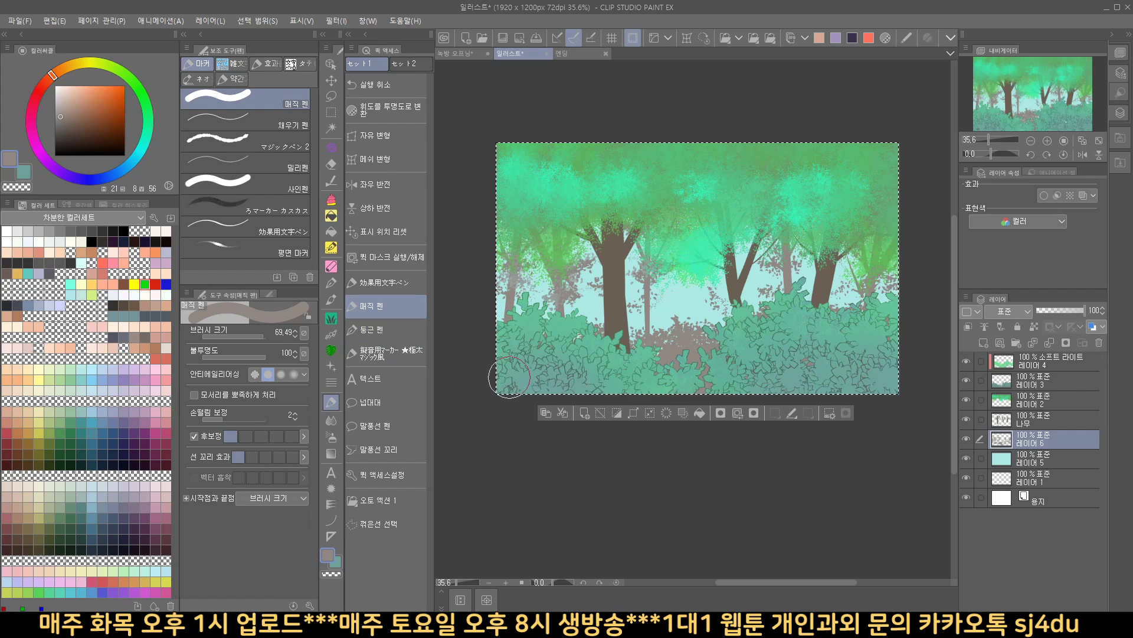
pyautogui.click(834, 418)
pyautogui.scroll(1, 652, 386)
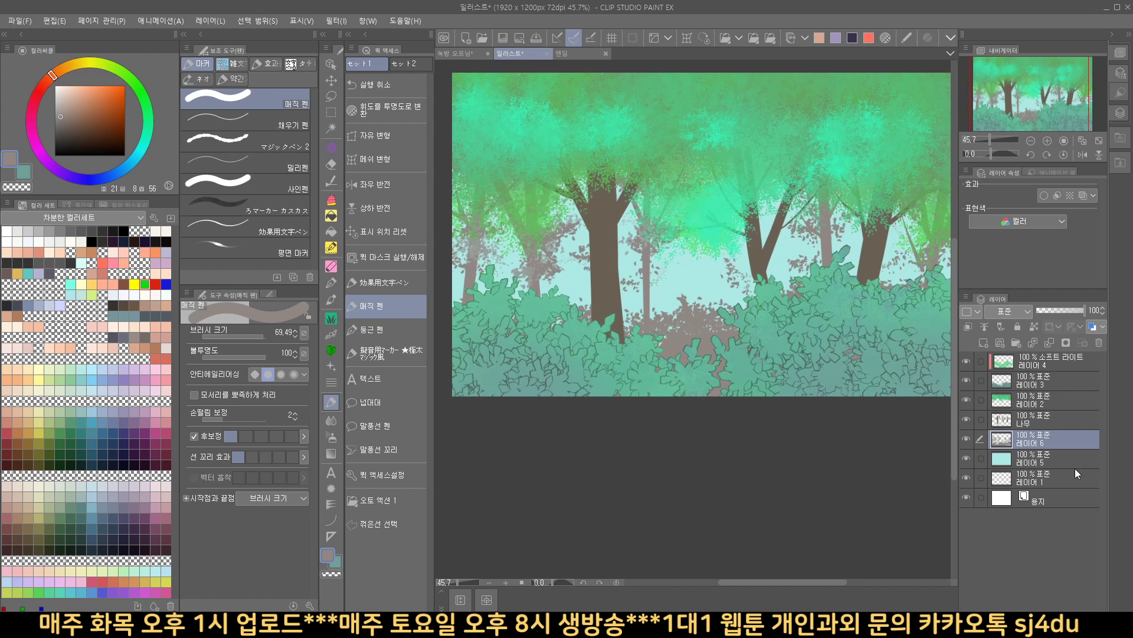
# Step: Apply a Gaussian blur with a range of 14.58 to the distant trees on 레이어 6
pyautogui.click(968, 441)
pyautogui.click(969, 440)
pyautogui.click(339, 22)
pyautogui.moveTo(372, 107)
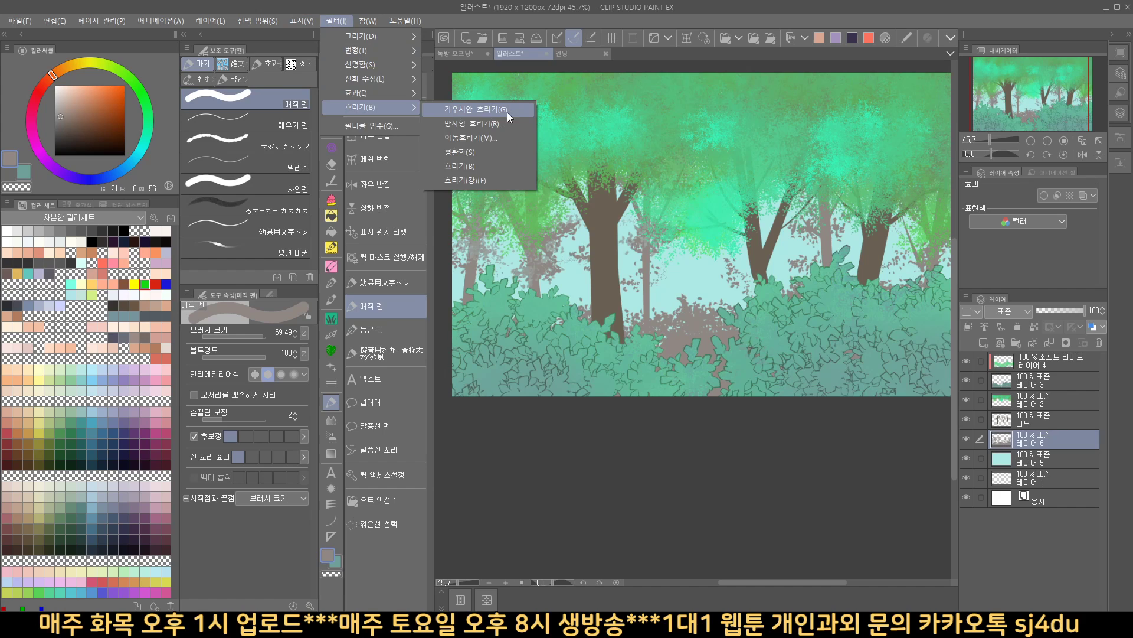
pyautogui.click(511, 112)
pyautogui.moveTo(376, 173); pyautogui.dragTo(313, 168)
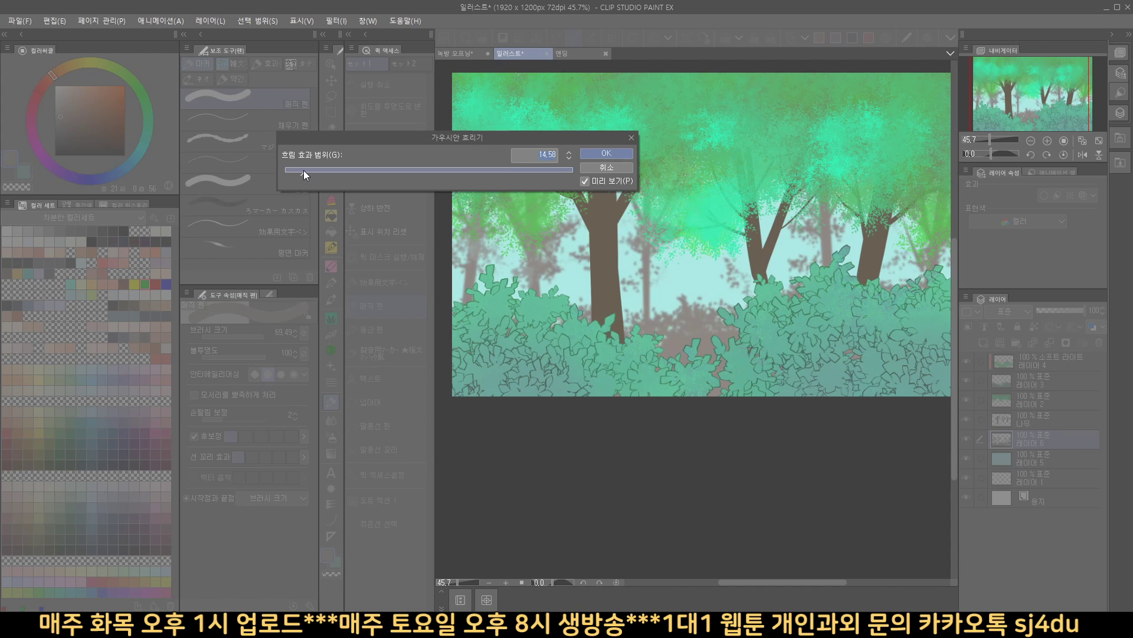
pyautogui.click(594, 153)
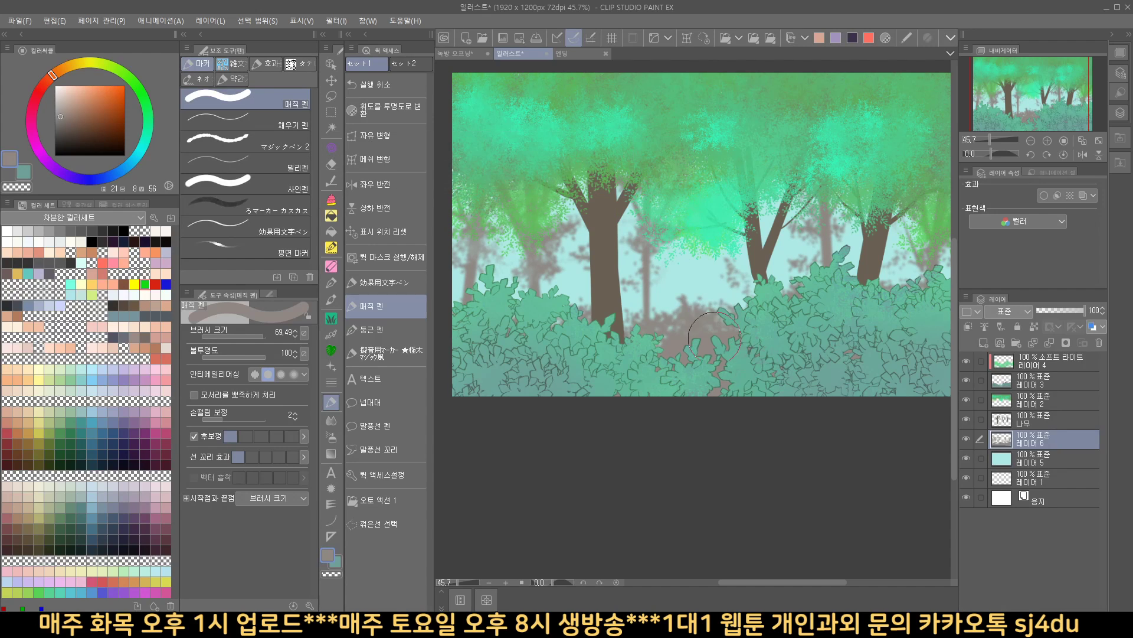
# Step: Select the pale cyan 레이어 5, check it by toggling its visibility, and hide 레이어 1
pyautogui.moveTo(682, 370); pyautogui.dragTo(714, 378)
pyautogui.scroll(-1, 715, 378)
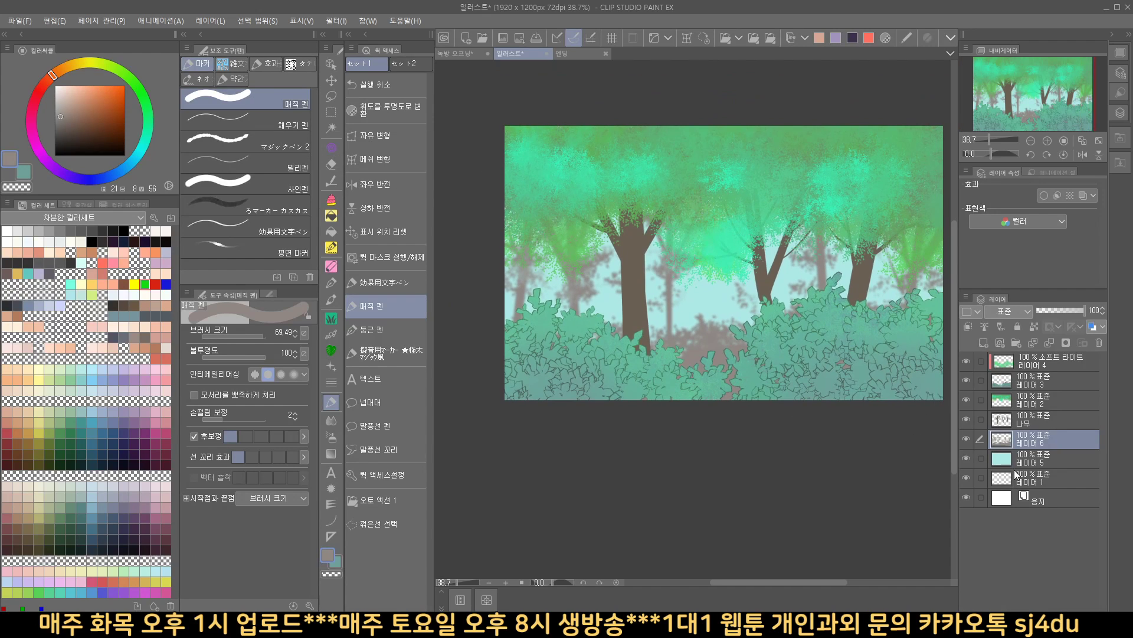
pyautogui.click(1027, 463)
pyautogui.click(966, 458)
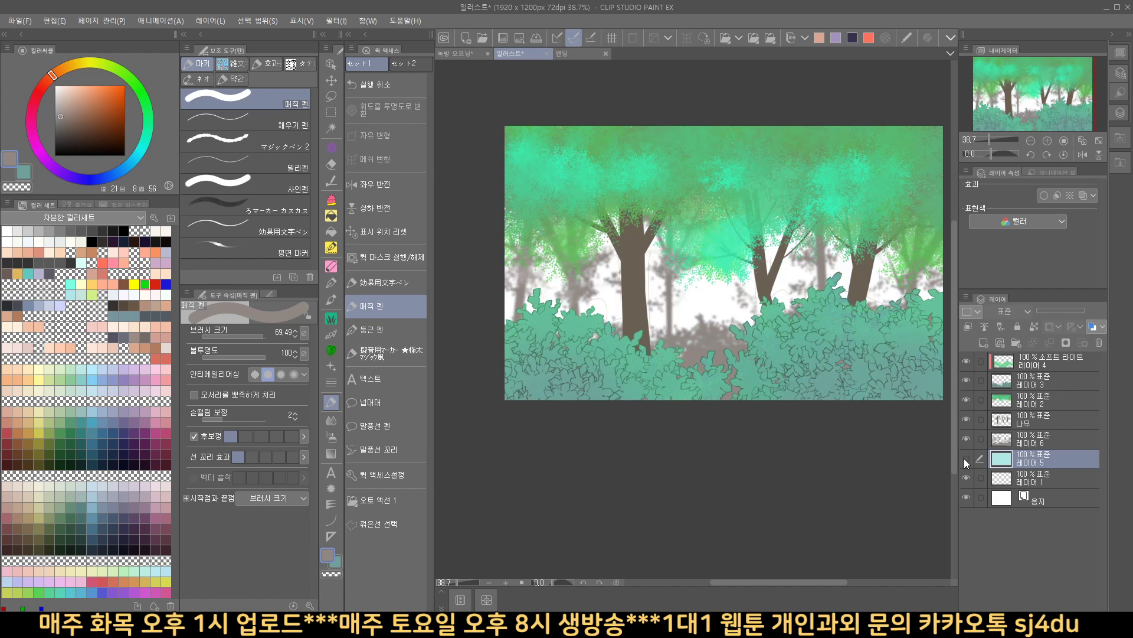
pyautogui.click(966, 459)
pyautogui.click(966, 479)
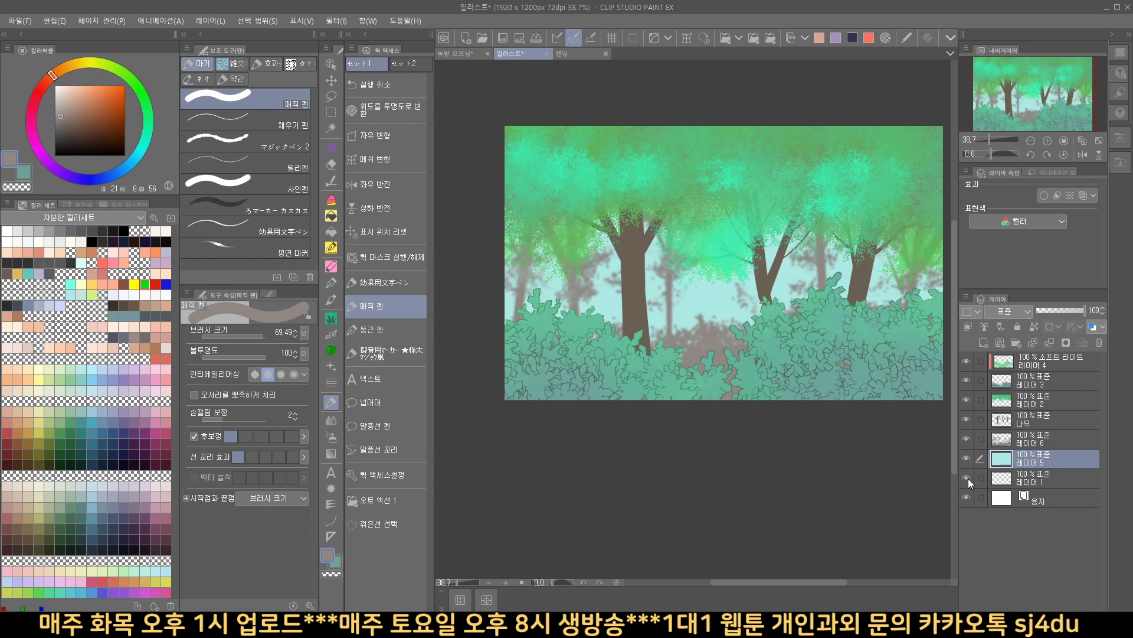
pyautogui.moveTo(798, 396); pyautogui.dragTo(783, 399)
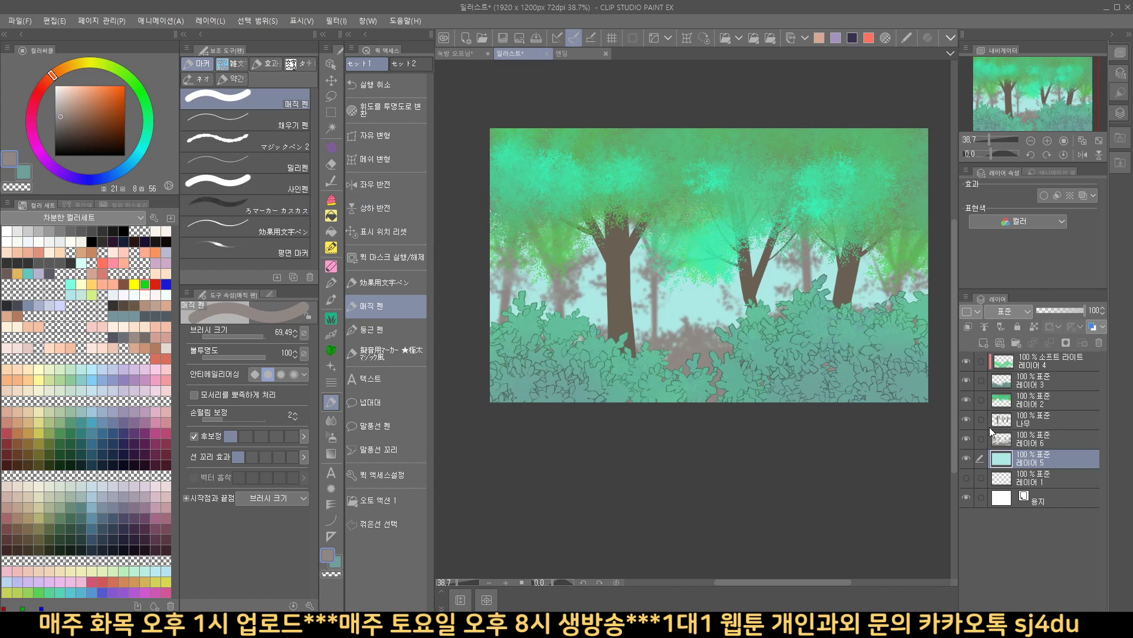
# Step: Recolor the pale cyan background on 레이어 5 to dark grayish blue (hue 214, saturation 17, value 47)
pyautogui.click(116, 170)
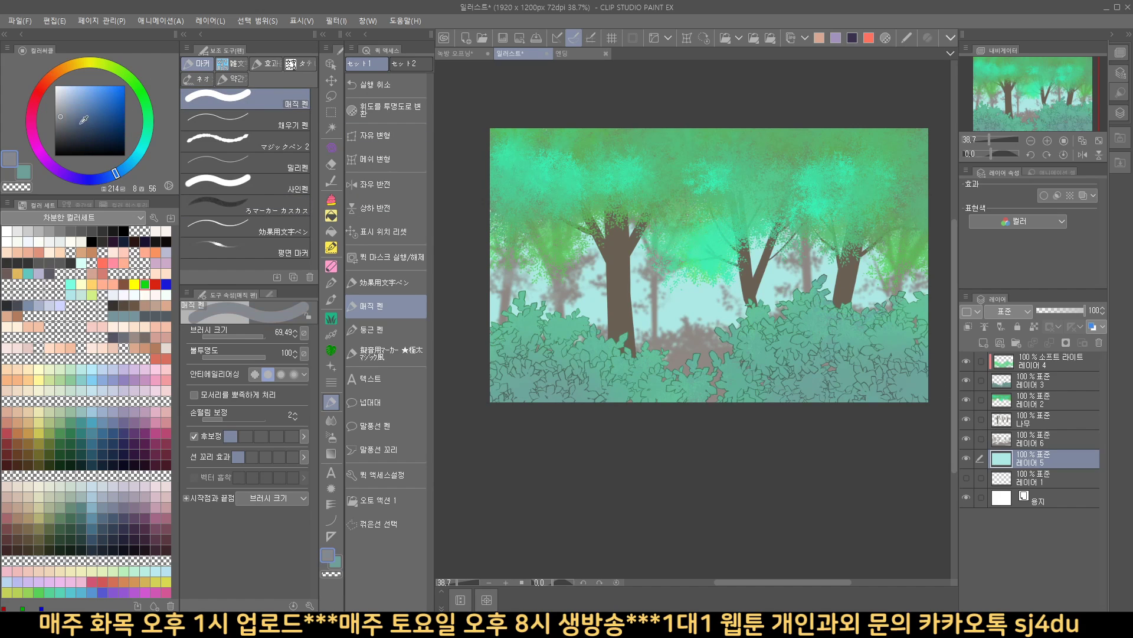
pyautogui.click(67, 122)
pyautogui.click(55, 22)
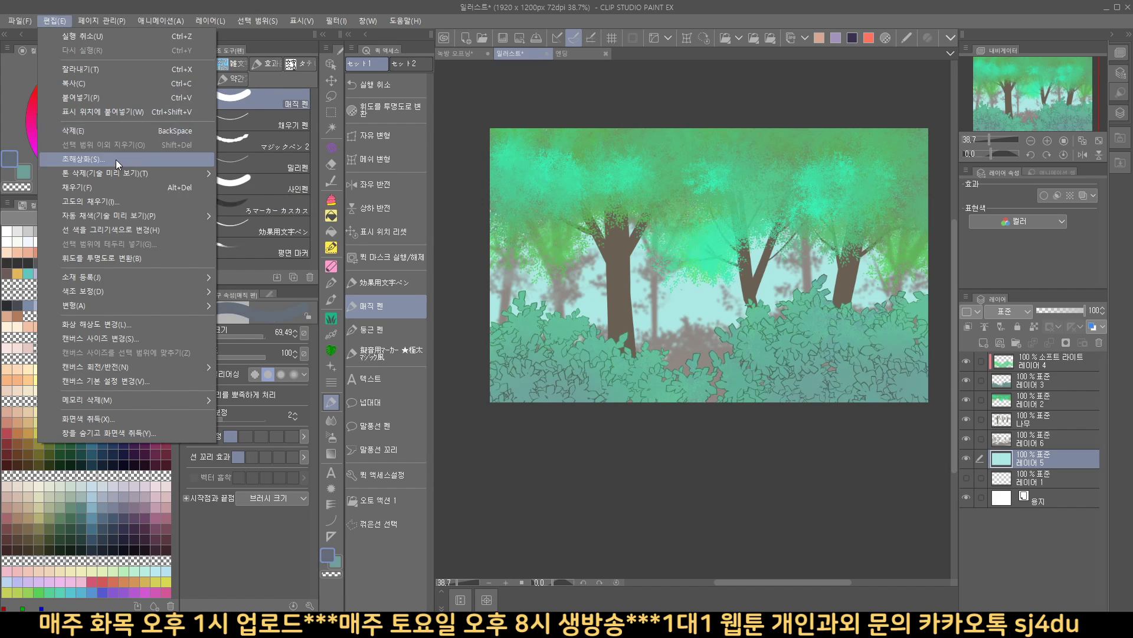
pyautogui.click(122, 229)
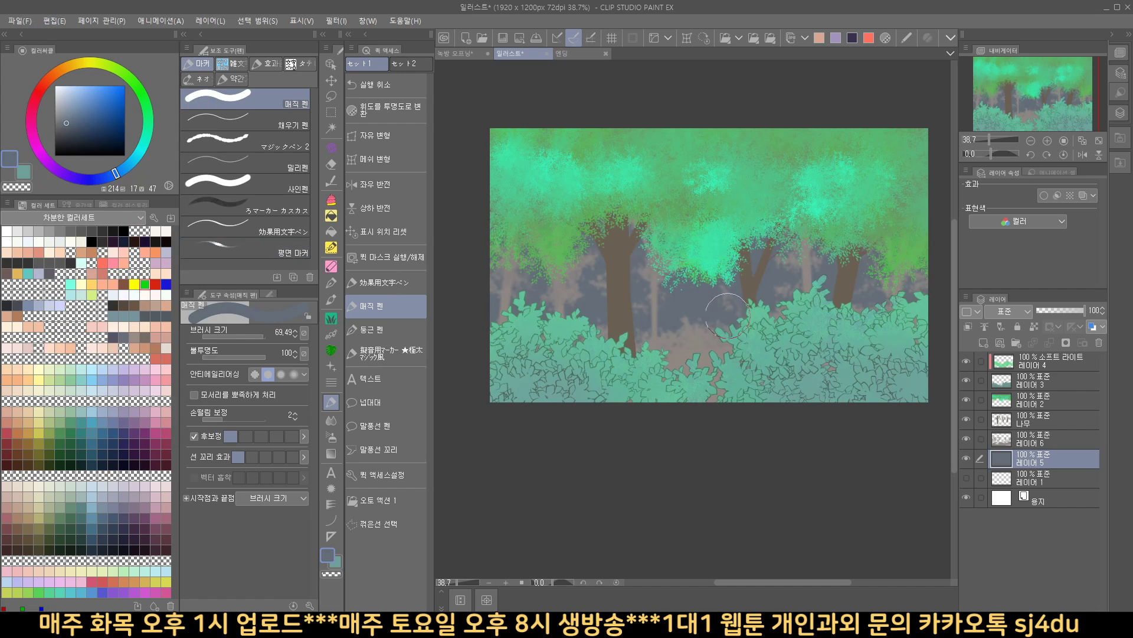
# Step: Select 레이어 5 again and hide the grayish blue background
pyautogui.click(1028, 442)
pyautogui.click(1015, 462)
pyautogui.click(966, 459)
pyautogui.moveTo(704, 407); pyautogui.dragTo(680, 400)
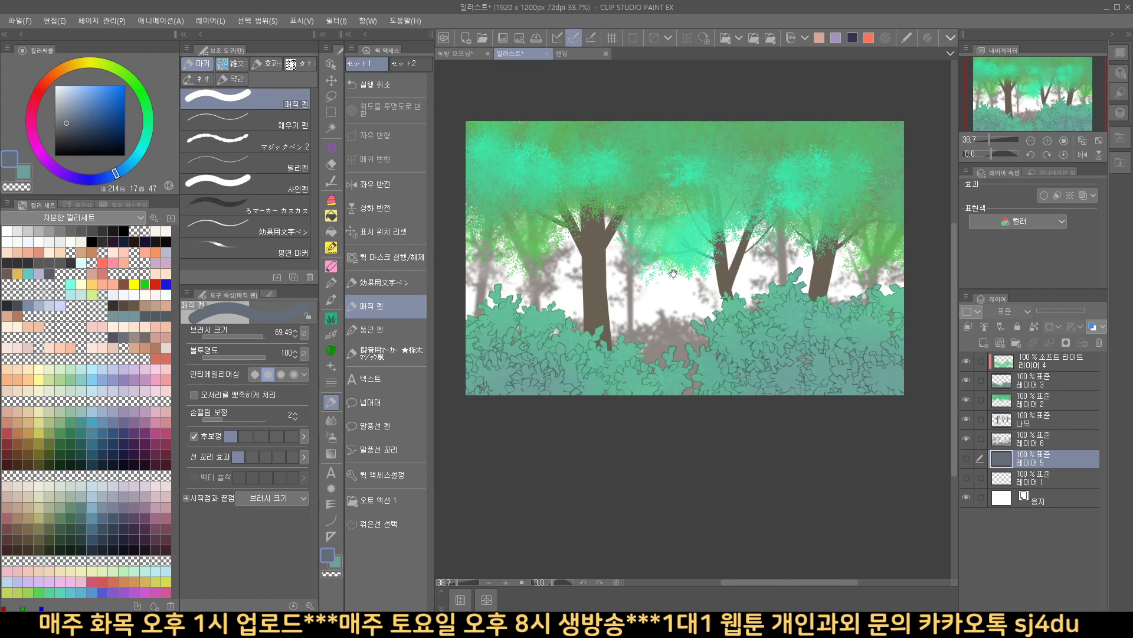
# Step: Add a new layer above 레이어 4 and mask it to a tall rectangle around the large tree
pyautogui.click(1044, 357)
pyautogui.click(984, 342)
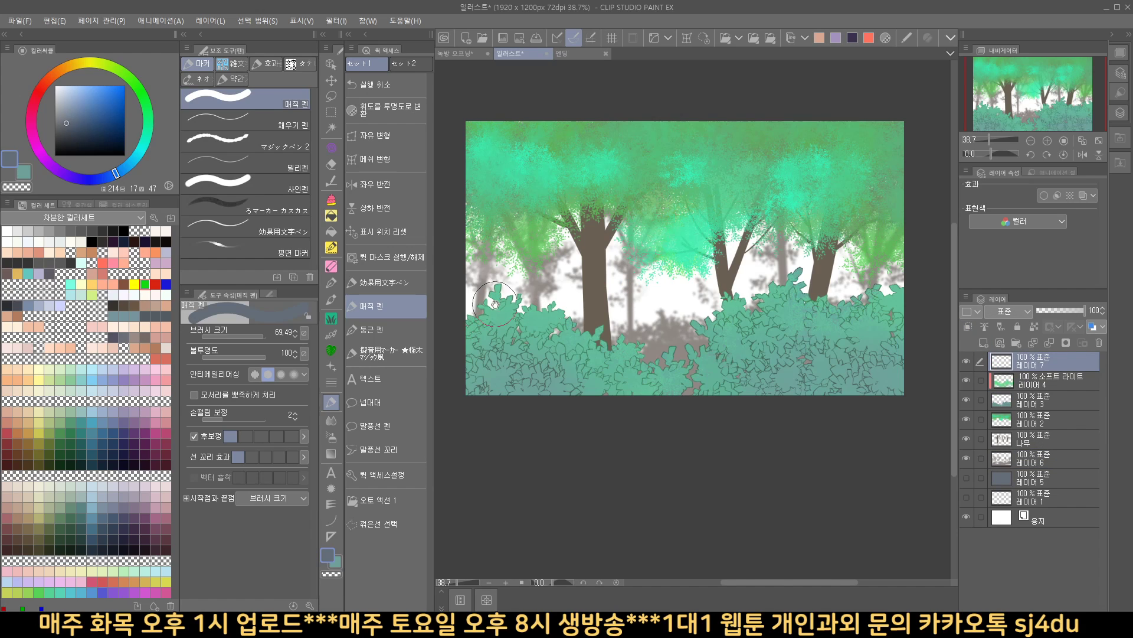
pyautogui.moveTo(494, 298); pyautogui.dragTo(501, 326)
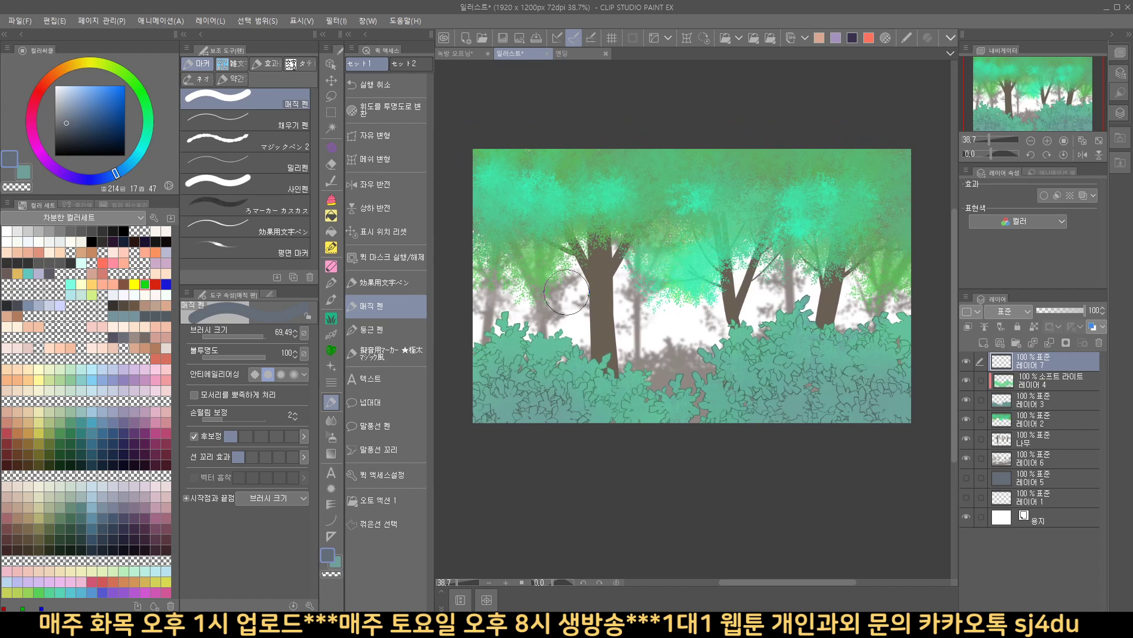
pyautogui.click(331, 112)
pyautogui.moveTo(502, 175); pyautogui.dragTo(631, 395)
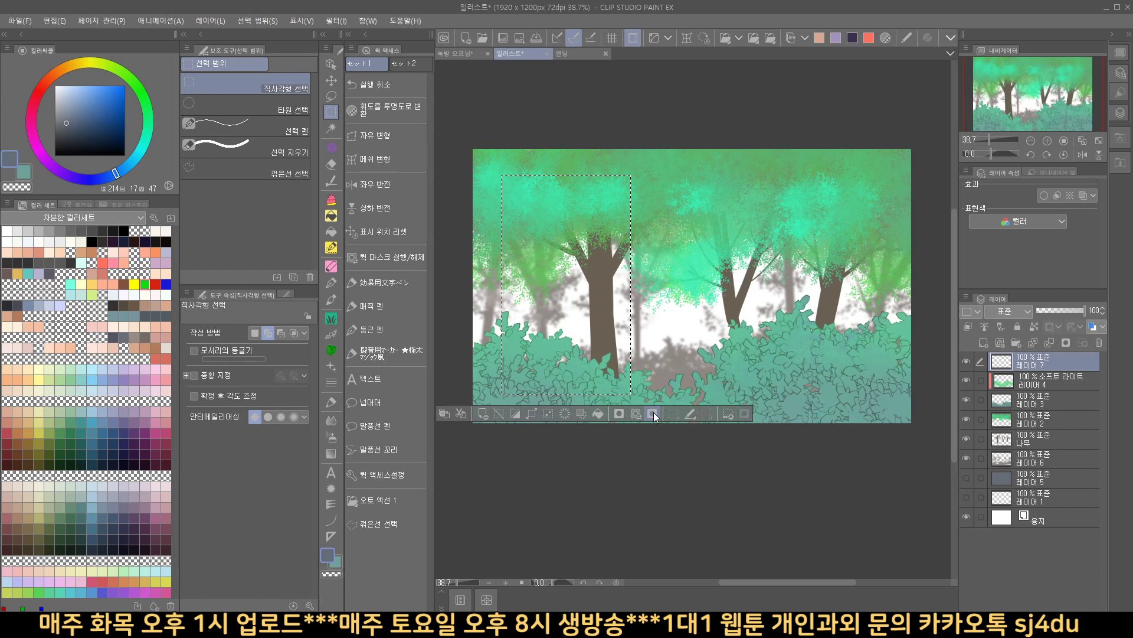
pyautogui.click(653, 412)
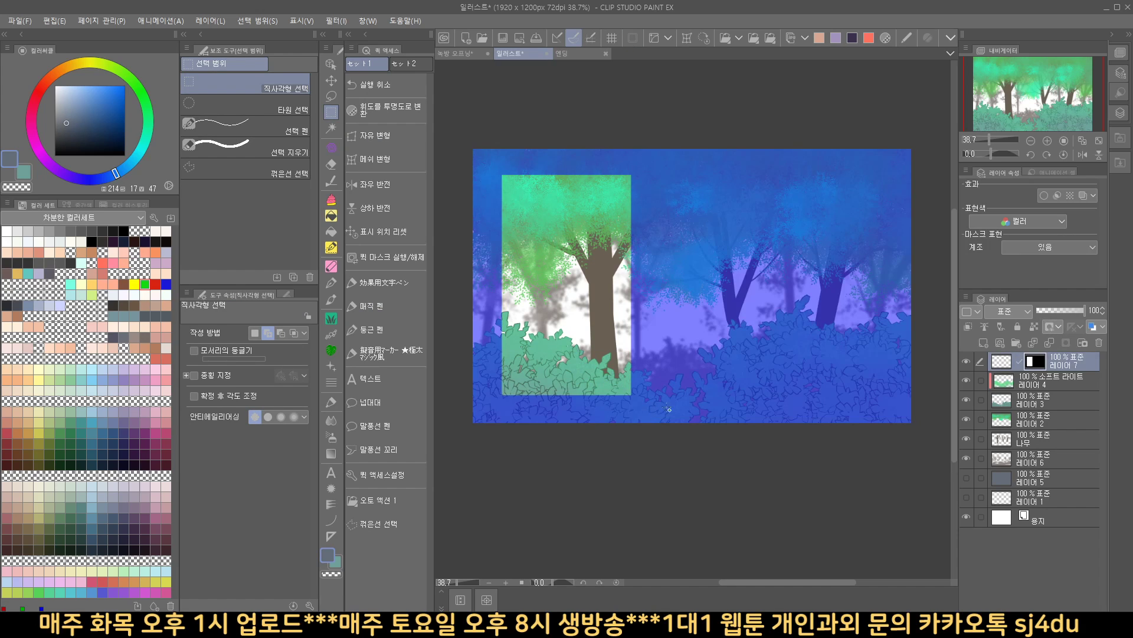
# Step: Group 레이어 4 through 레이어 5 in a new folder, collapse it, and delete the masked 레이어 7
pyautogui.click(1067, 374)
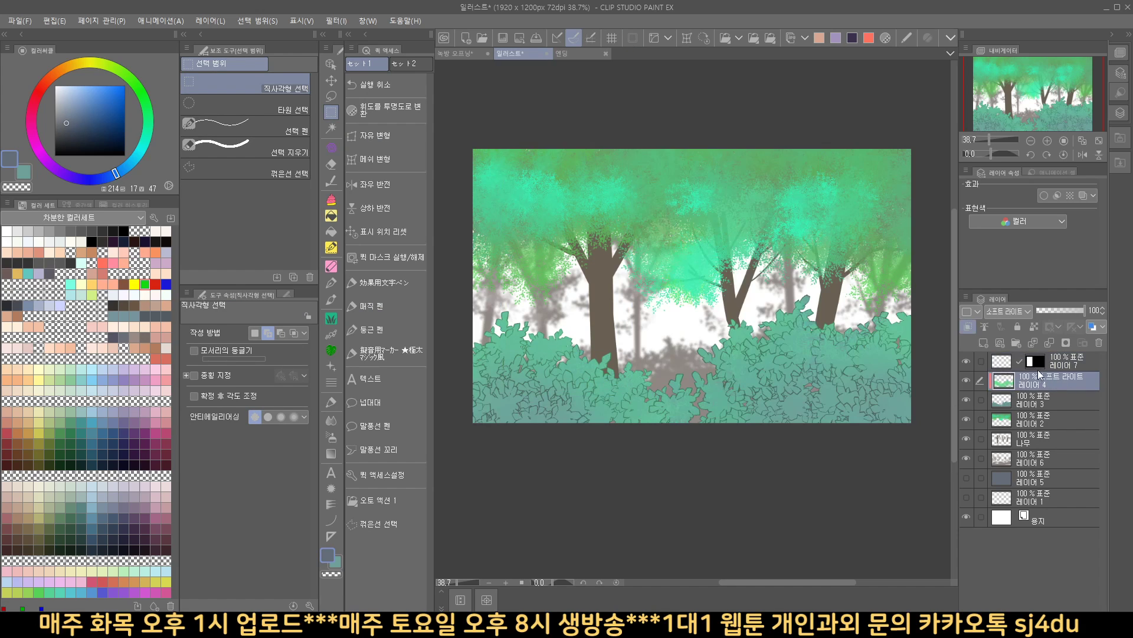
pyautogui.click(1016, 344)
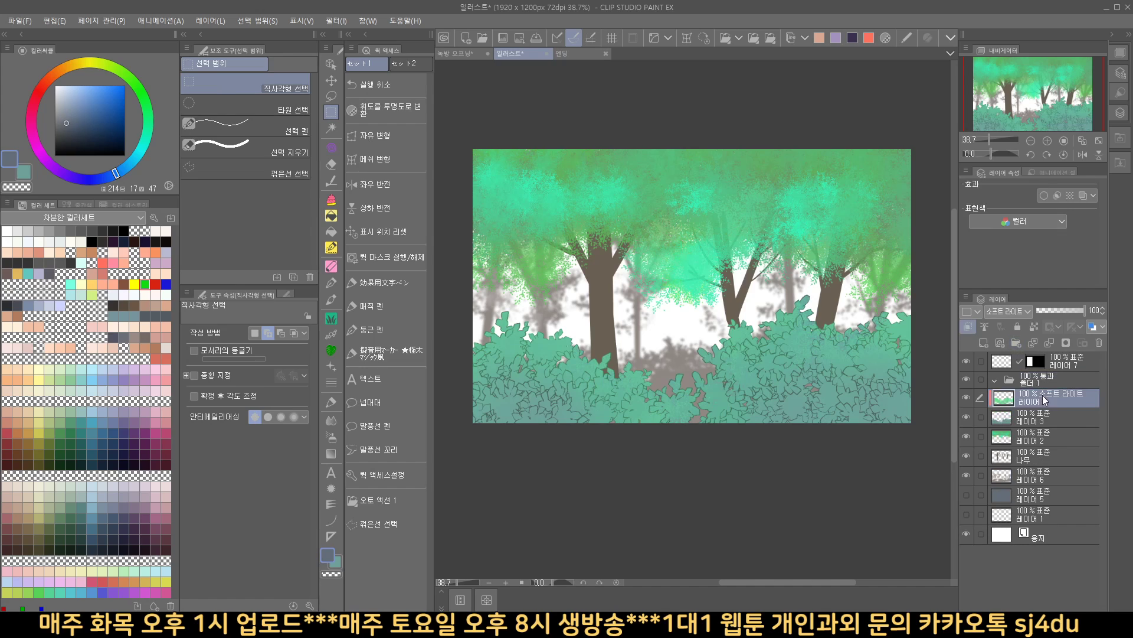
pyautogui.keyDown('shift'); pyautogui.click(1052, 501); pyautogui.keyUp('shift')
pyautogui.moveTo(1054, 413); pyautogui.dragTo(1010, 385)
pyautogui.click(995, 380)
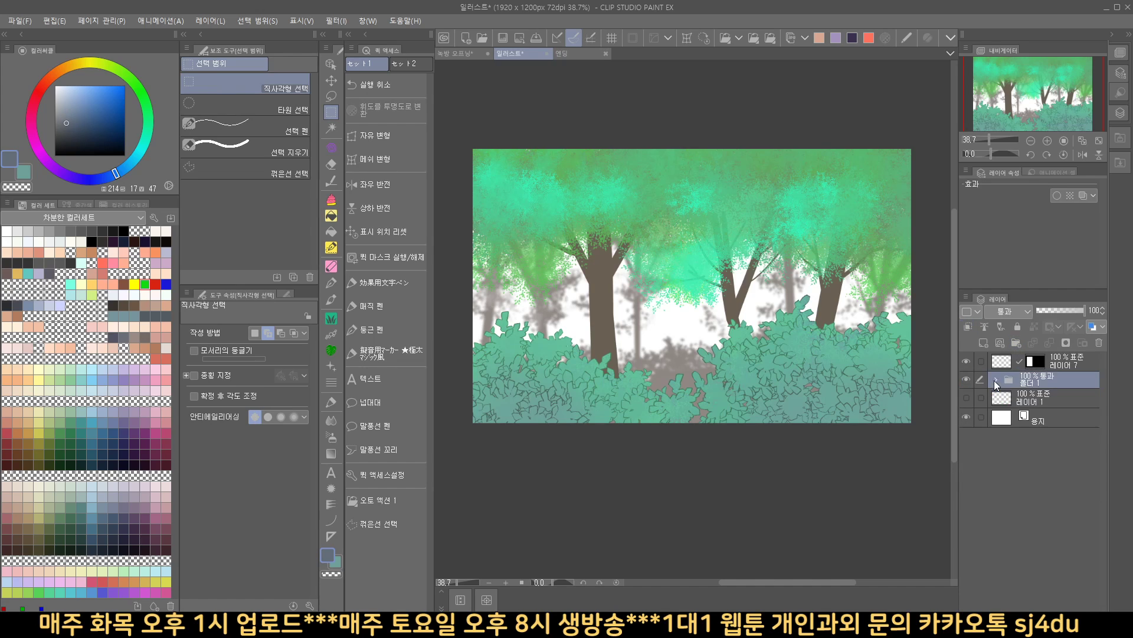
pyautogui.click(1059, 365)
pyautogui.click(1098, 342)
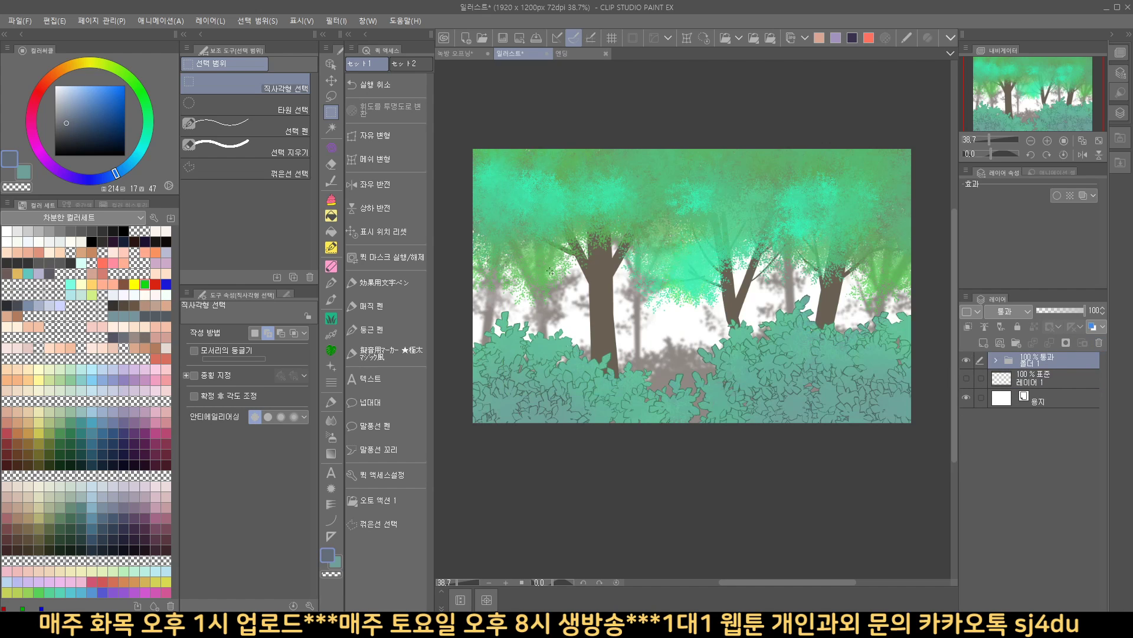
# Step: Mask the folder to a tall rectangle around the large tree, check the cropped scene, and undo the mask
pyautogui.moveTo(488, 165); pyautogui.dragTo(631, 394)
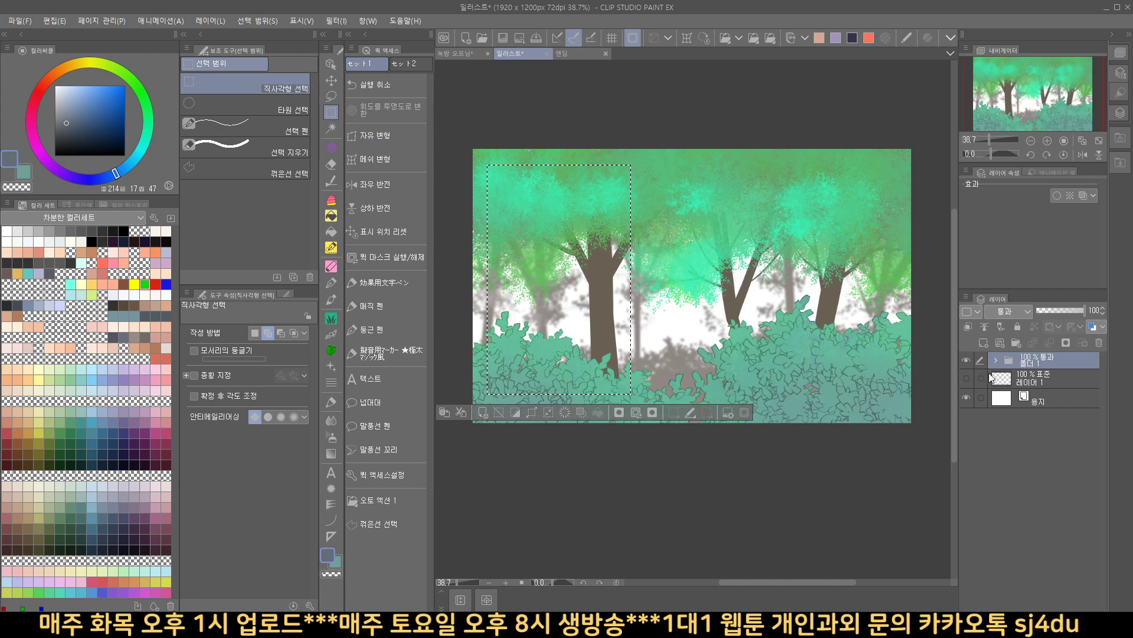
pyautogui.click(657, 414)
pyautogui.click(1021, 404)
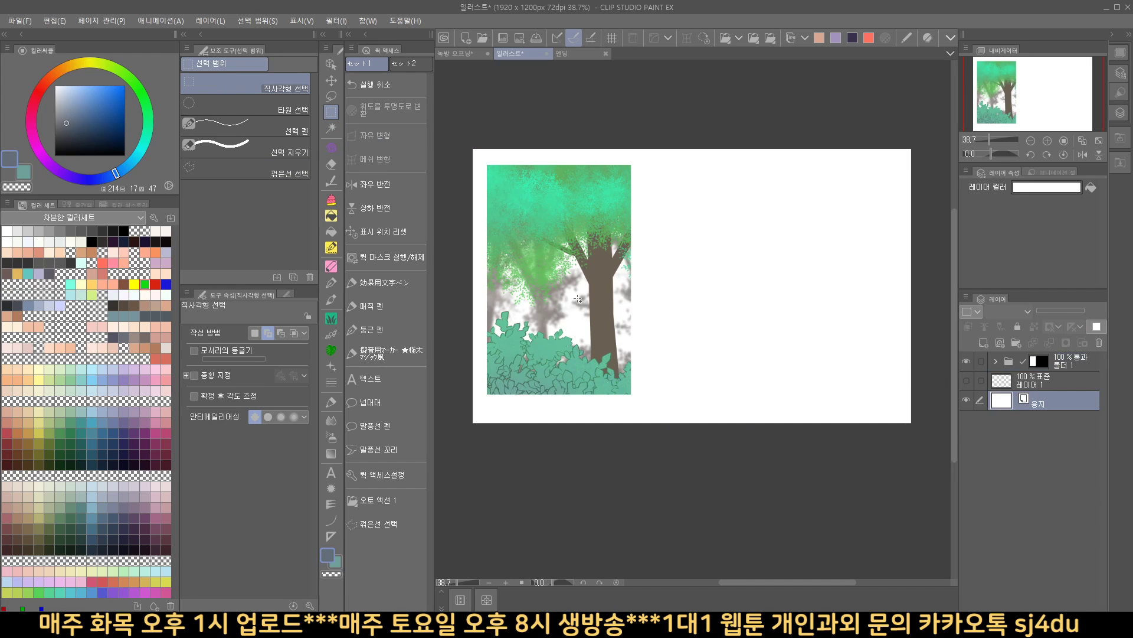
pyautogui.click(1084, 361)
pyautogui.hotkey('ctrl', 'z')
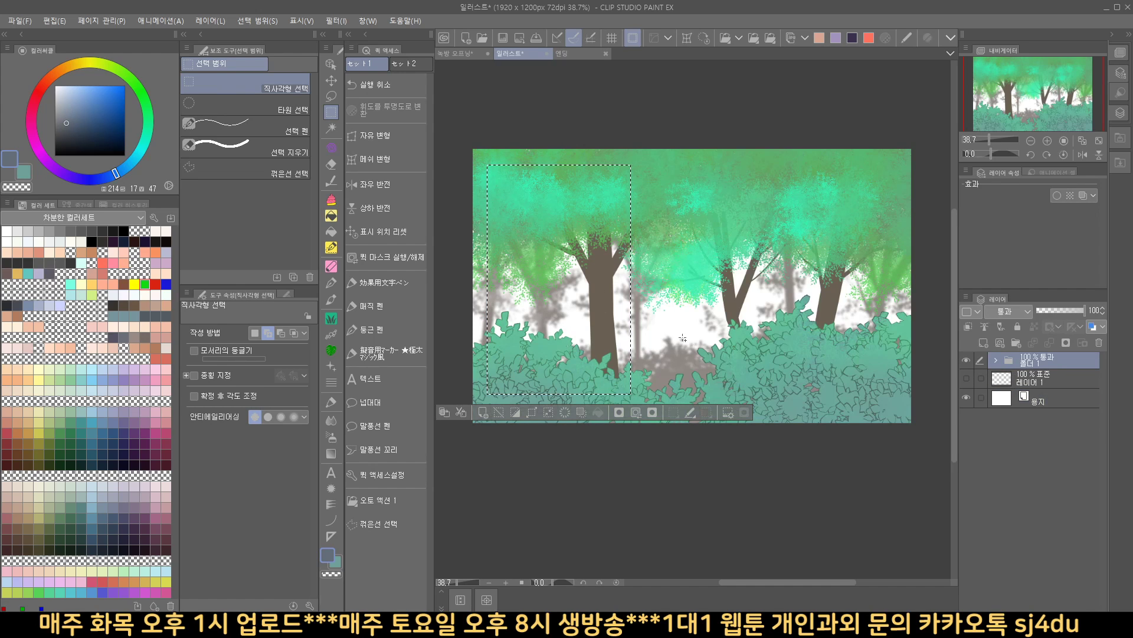
pyautogui.hotkey('ctrl', 'd')
# Step: Mask the folder to a wide rectangle around the two smaller main trees, check it, and undo the mask
pyautogui.moveTo(730, 205); pyautogui.dragTo(805, 408)
pyautogui.moveTo(672, 227); pyautogui.dragTo(889, 357)
pyautogui.click(835, 374)
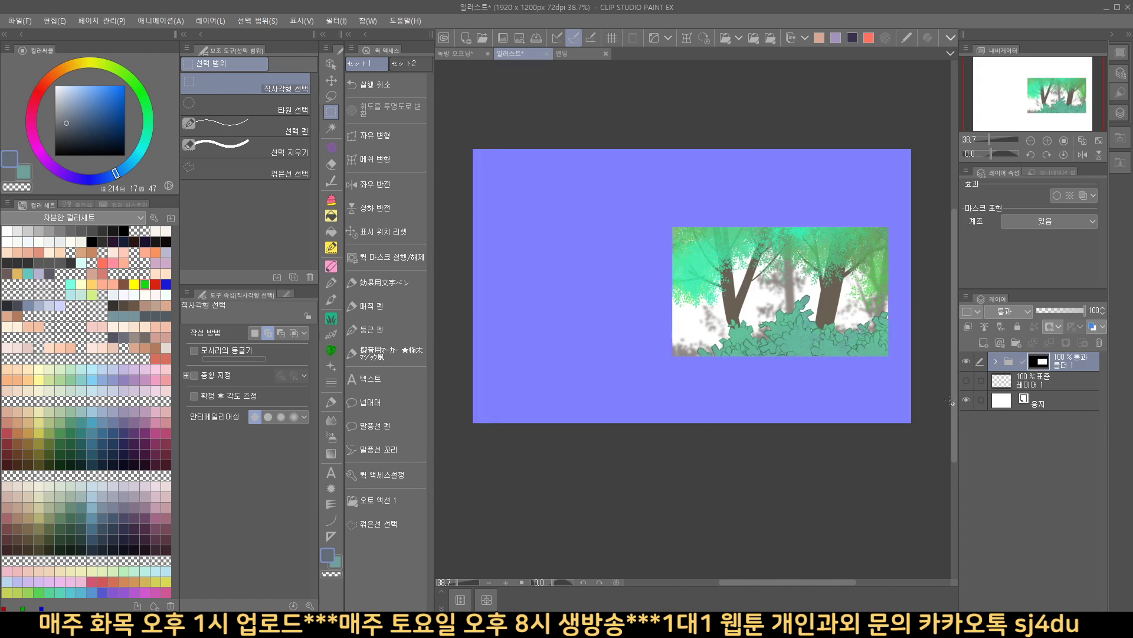
pyautogui.click(1043, 402)
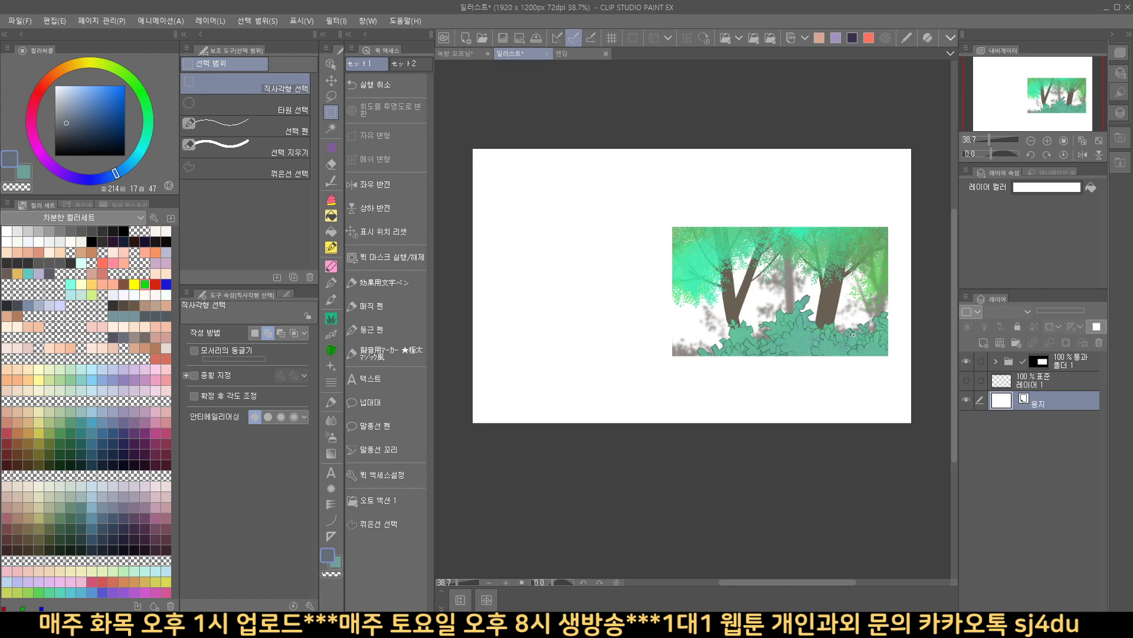
pyautogui.click(1075, 359)
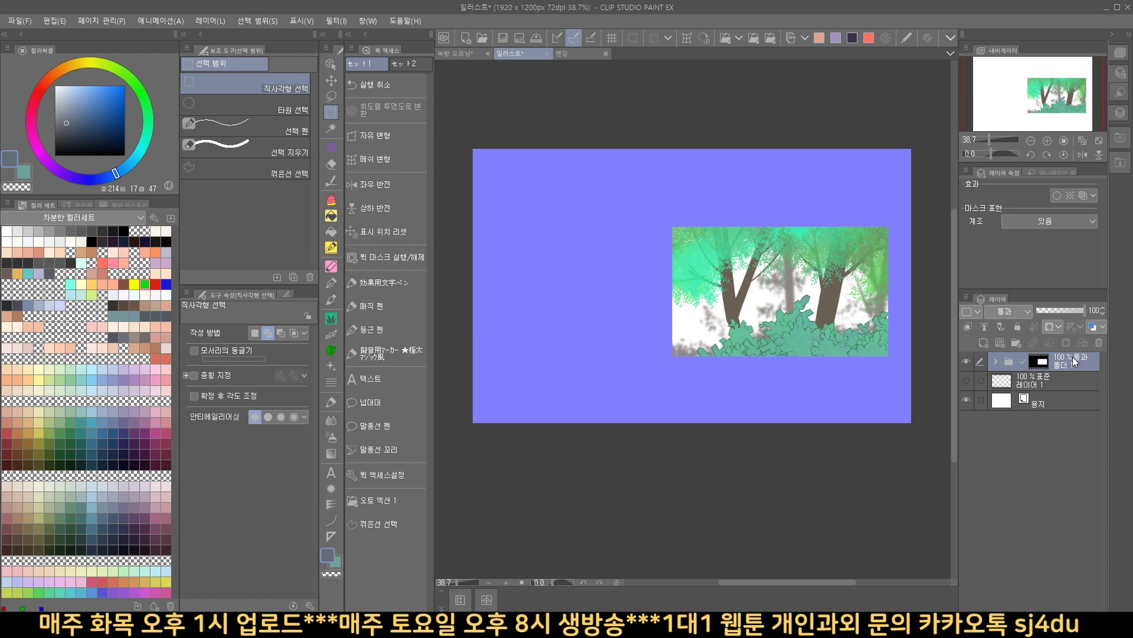
pyautogui.hotkey('ctrl', 'z')
pyautogui.hotkey('ctrl', 'd')
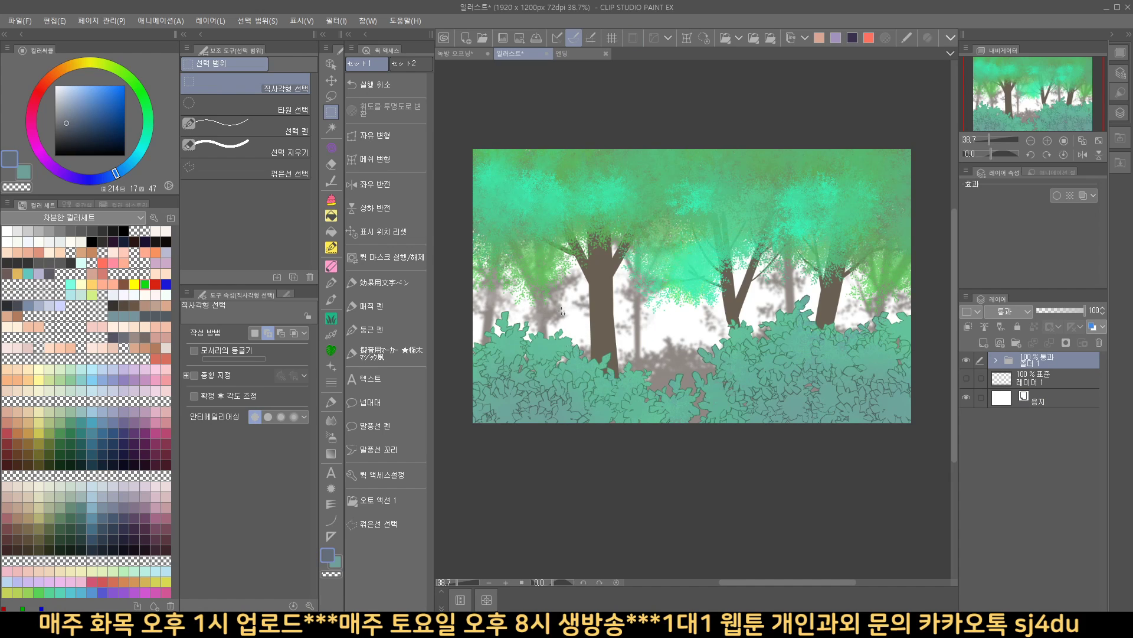
# Step: Mask the folder to a rectangle over the central undergrowth, check it against the paper, and undo the mask
pyautogui.moveTo(561, 311); pyautogui.dragTo(791, 405)
pyautogui.click(734, 424)
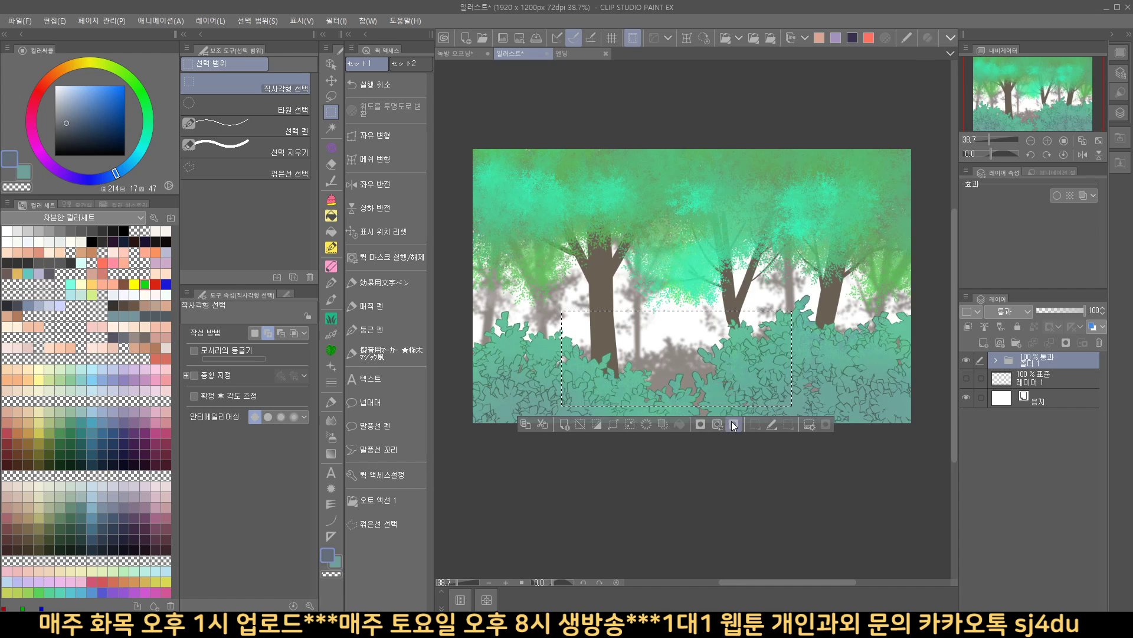
pyautogui.click(1049, 405)
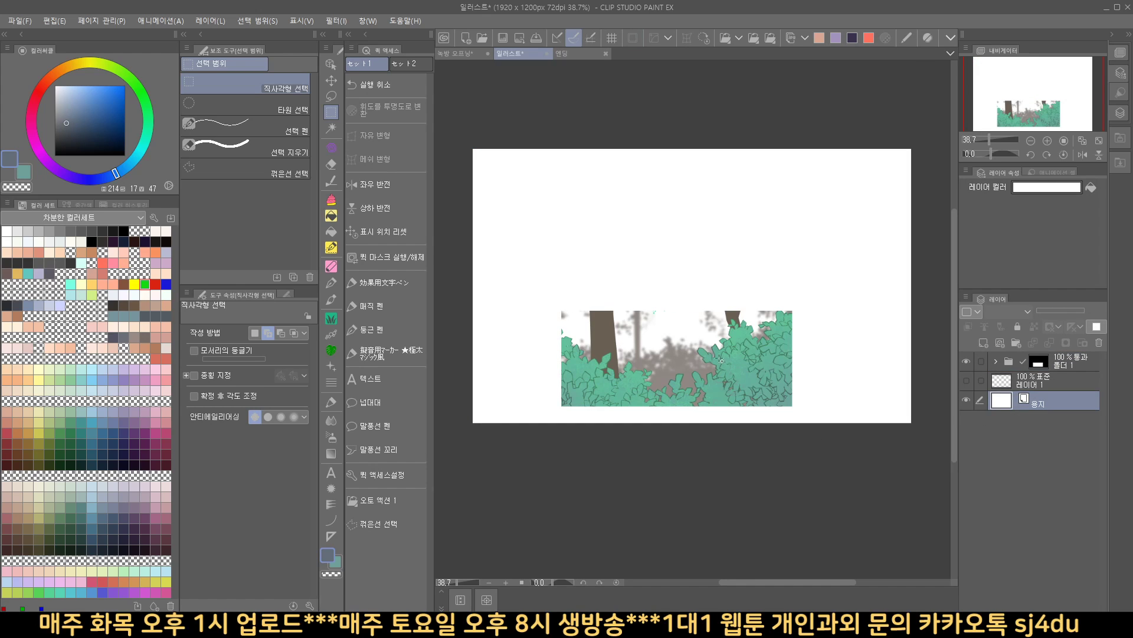
pyautogui.hotkey('ctrl', 'z')
pyautogui.hotkey('ctrl', 'd')
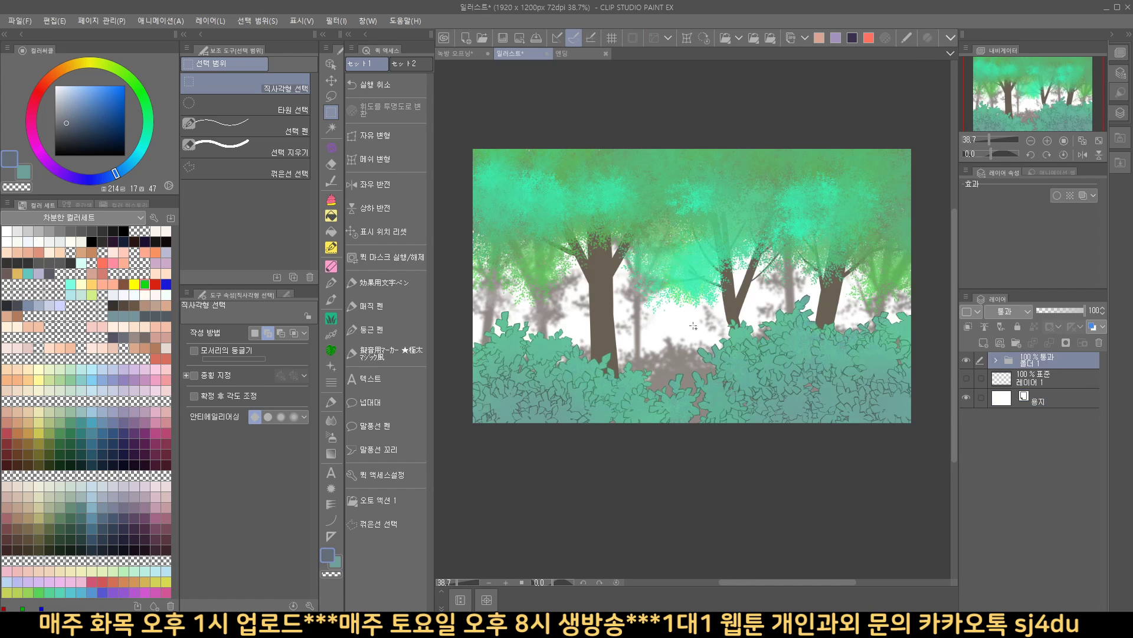
pyautogui.moveTo(693, 337); pyautogui.dragTo(671, 358)
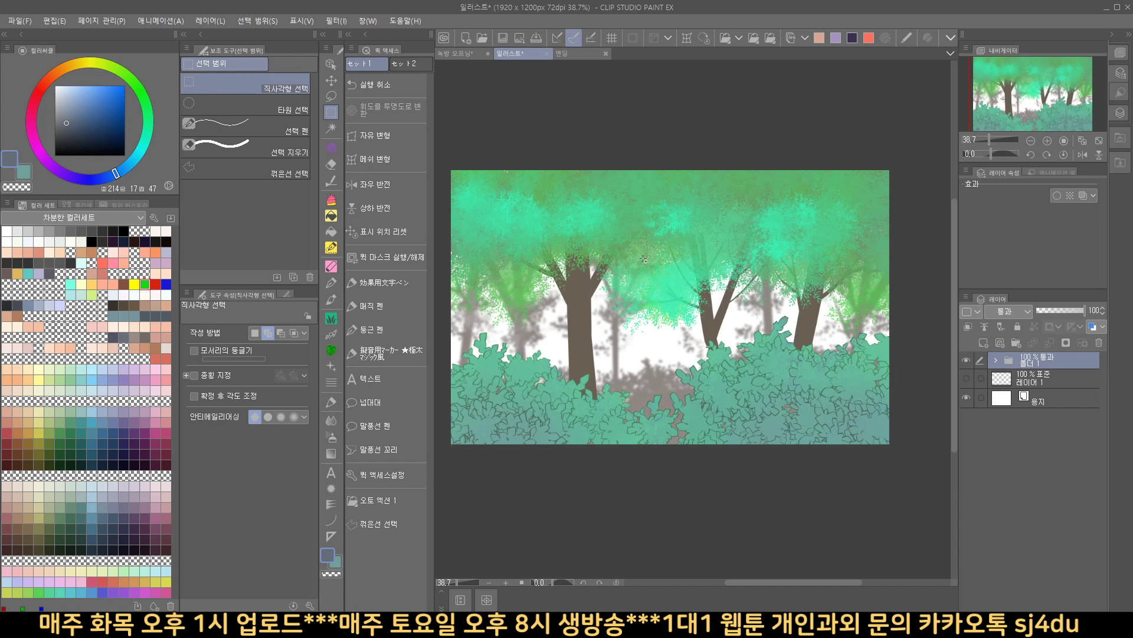
# Step: Hide 레이어 4, 레이어 3, 레이어 2 and 나무 inside 폴더 1, and collapse the folder
pyautogui.click(995, 360)
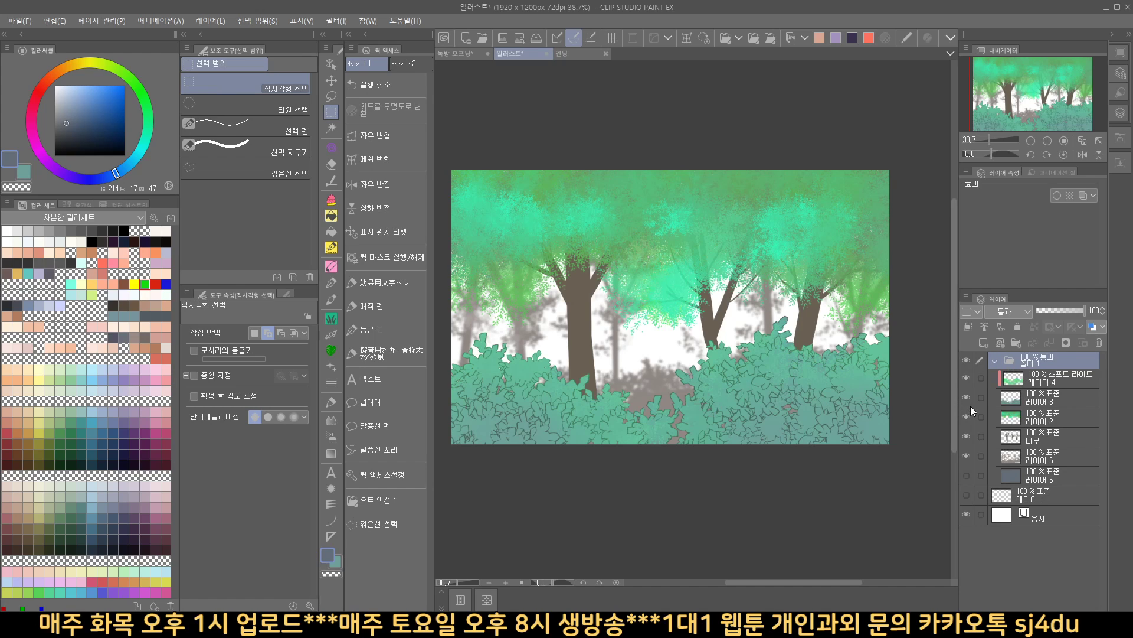
pyautogui.click(1054, 384)
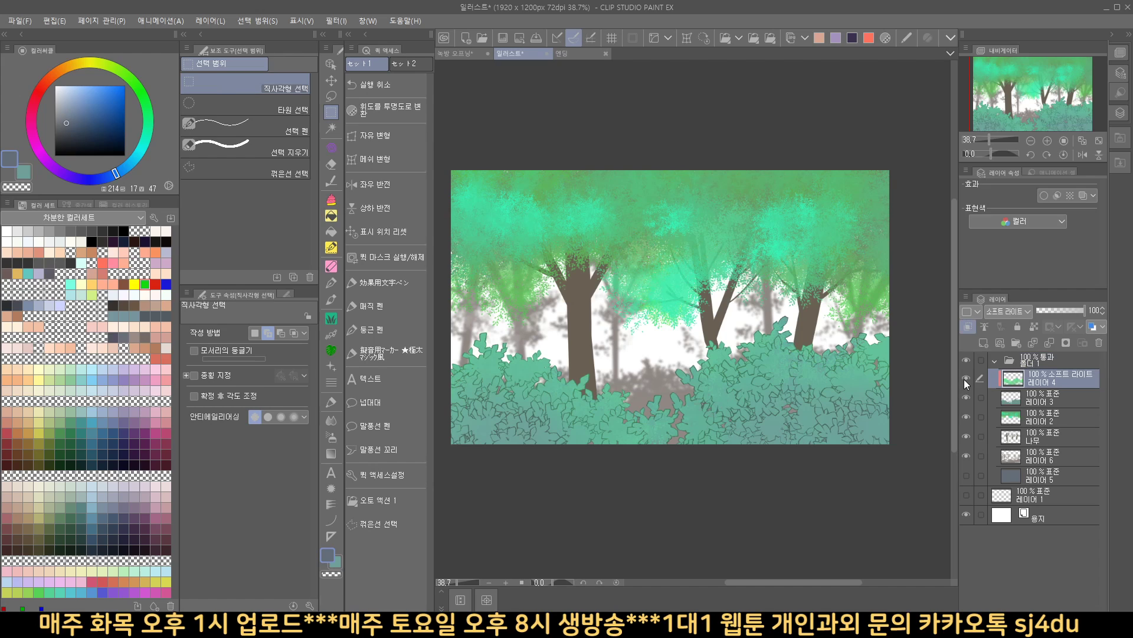
pyautogui.moveTo(965, 379); pyautogui.dragTo(964, 430)
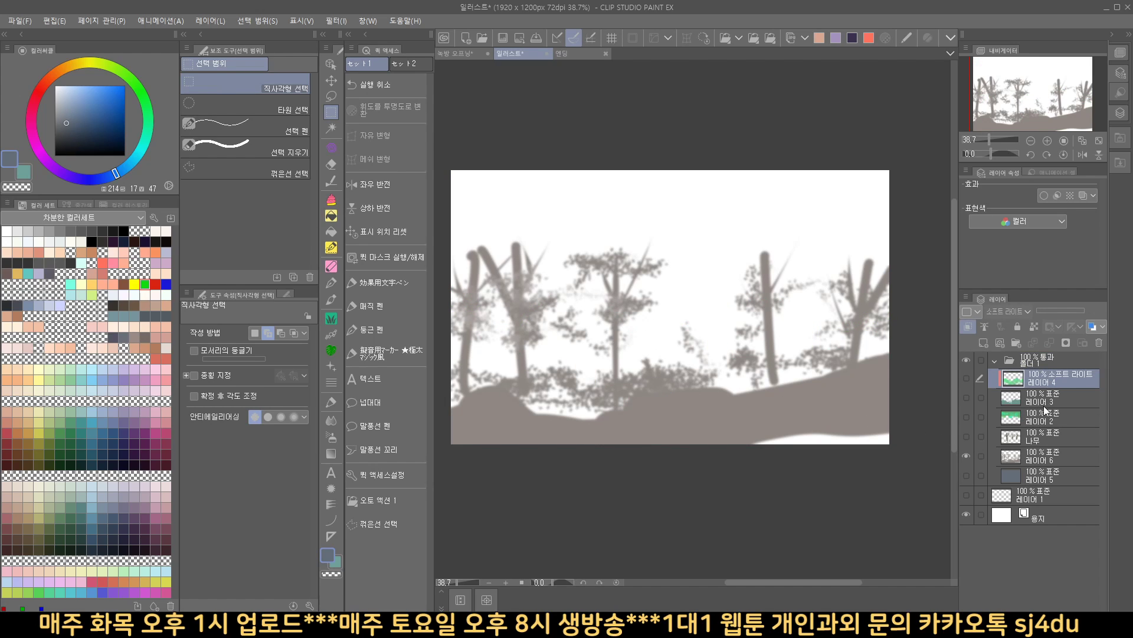
pyautogui.click(1025, 363)
pyautogui.click(993, 361)
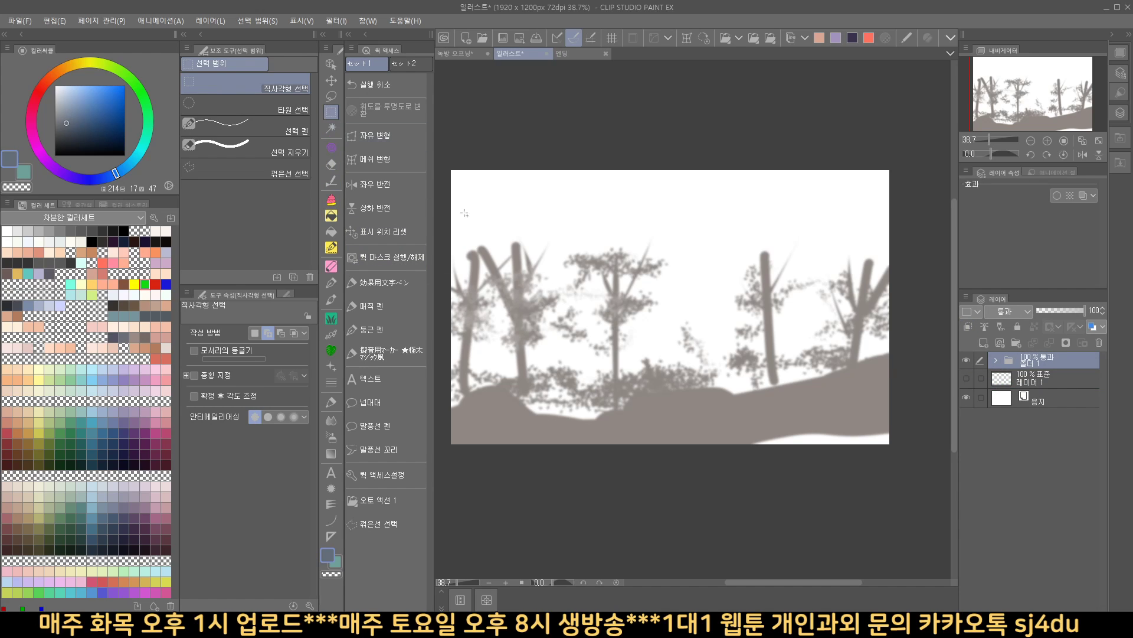
# Step: Mask the folder to a rectangle over the blurred central tree and bushes, check it, and undo the mask
pyautogui.moveTo(570, 289); pyautogui.dragTo(728, 400)
pyautogui.click(705, 416)
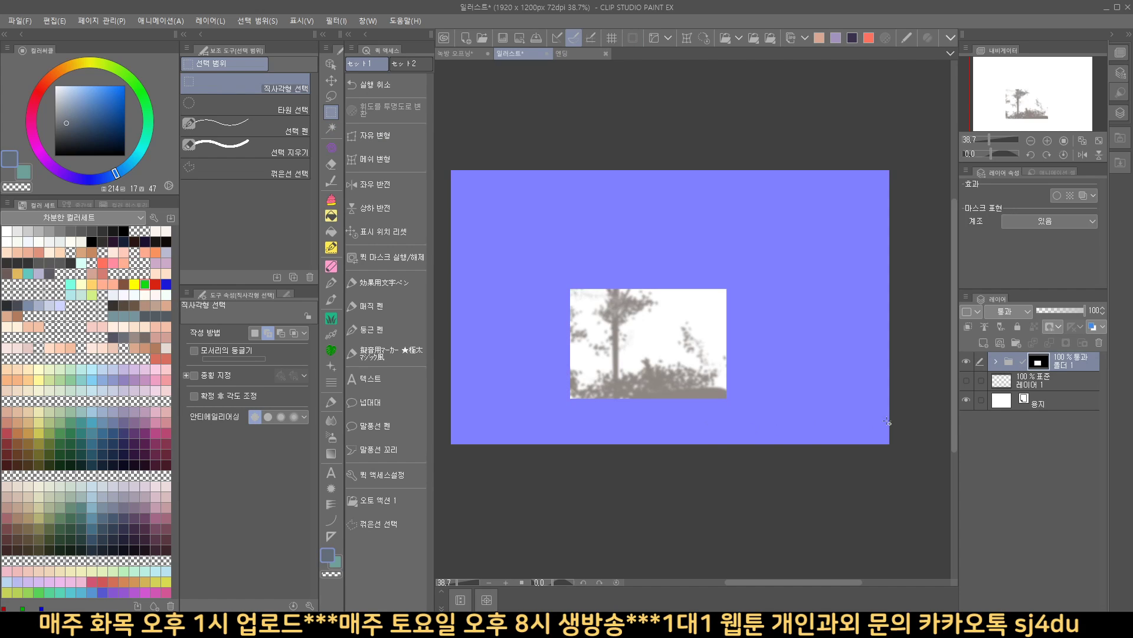
pyautogui.click(1041, 404)
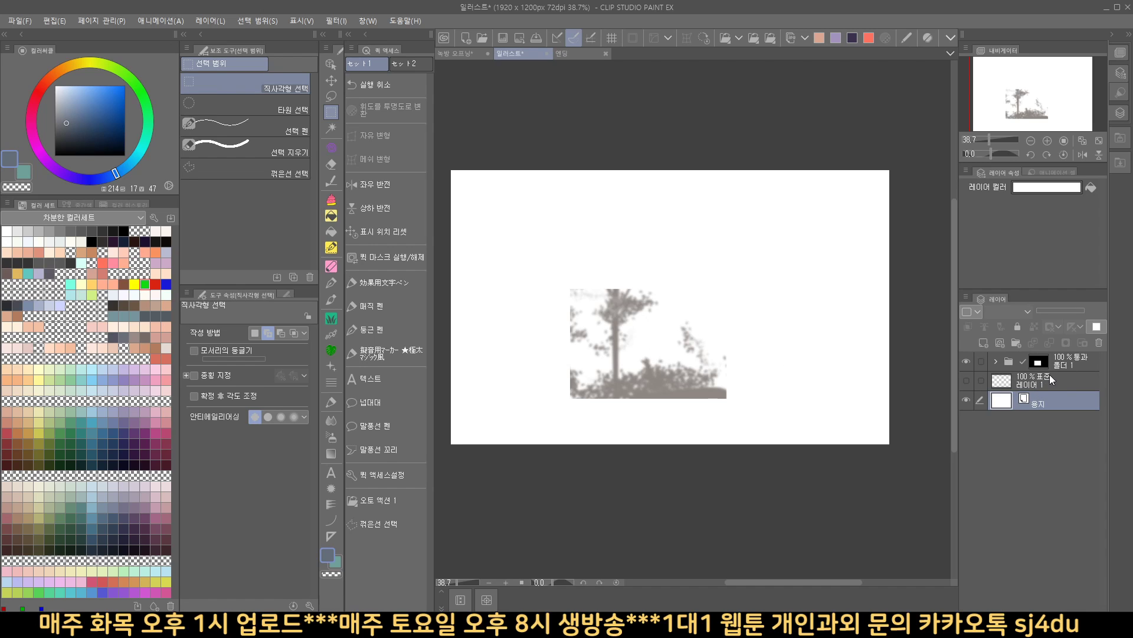
pyautogui.click(1068, 366)
pyautogui.hotkey('ctrl', 'z')
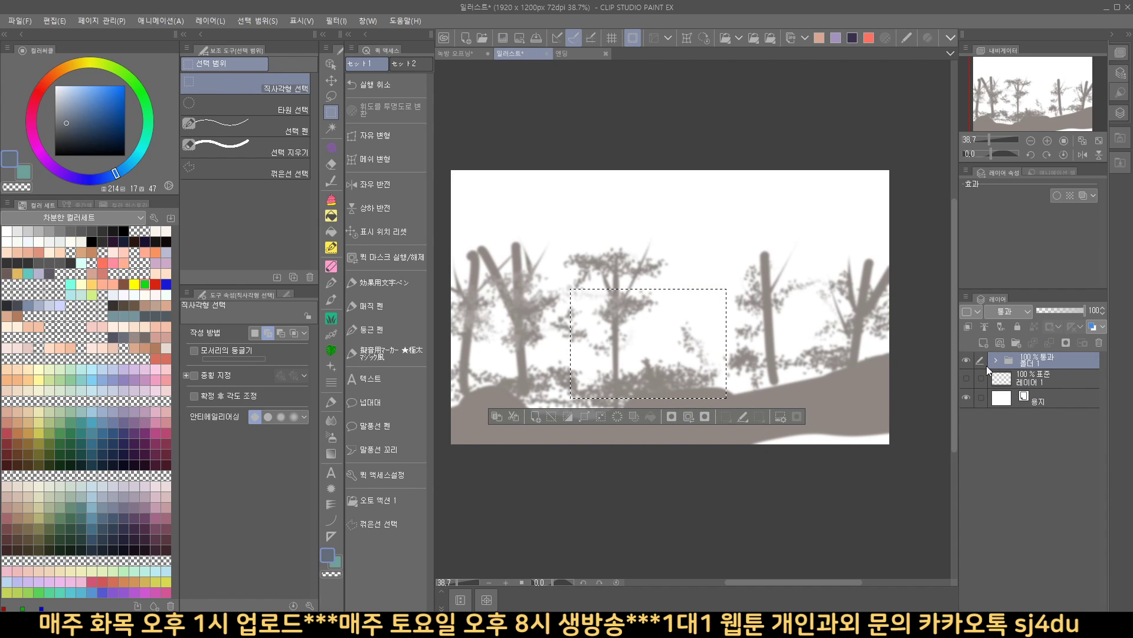
# Step: Show 레이어 3, 레이어 2, 나무 and 레이어 5 in the folder, clear the selection, and collapse the folder
pyautogui.click(997, 360)
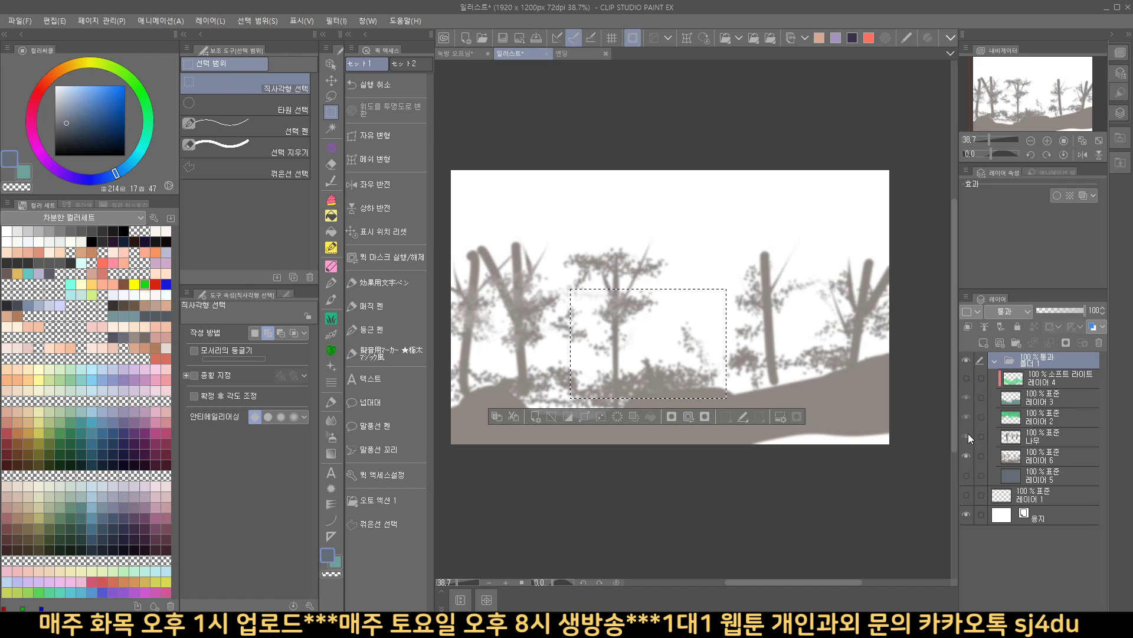
pyautogui.click(966, 475)
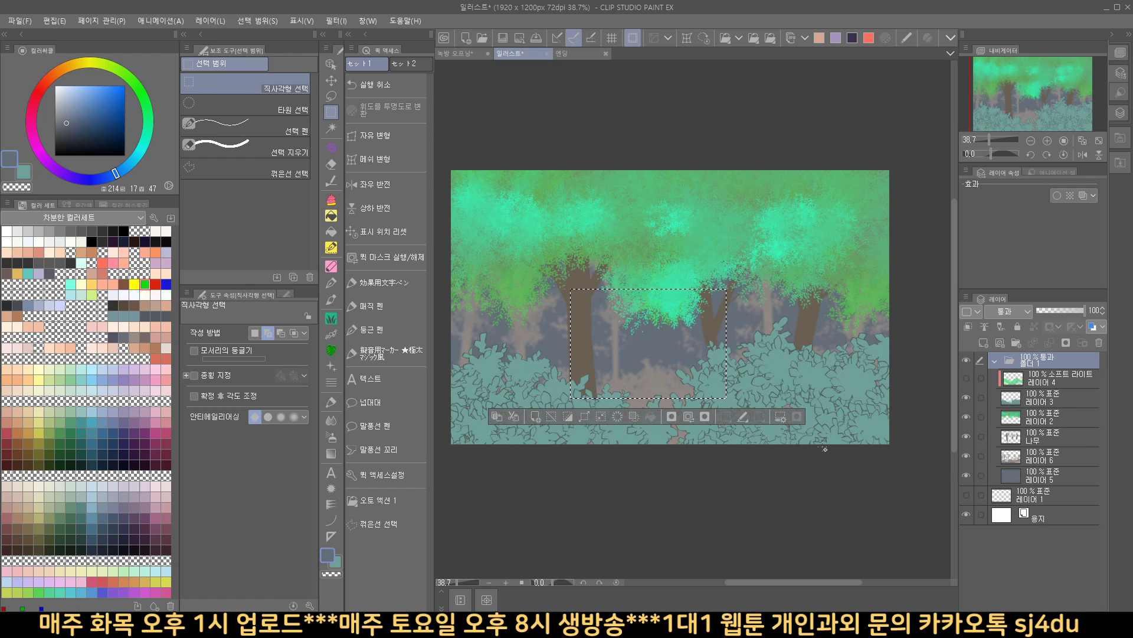
pyautogui.click(714, 409)
pyautogui.moveTo(682, 398); pyautogui.dragTo(687, 428)
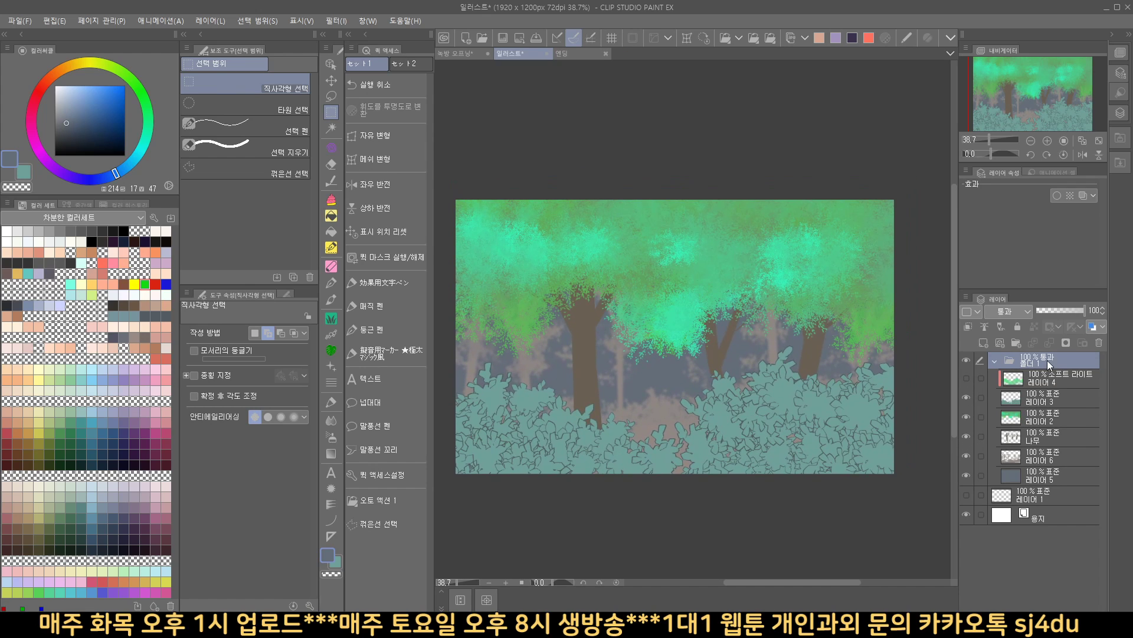
pyautogui.click(995, 362)
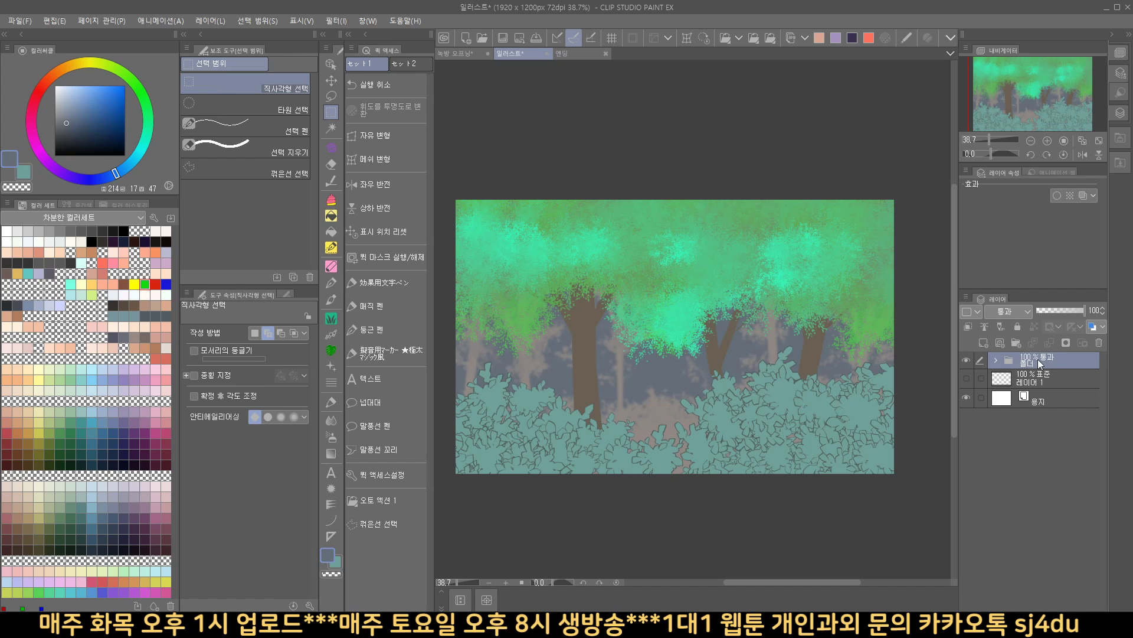
# Step: Add a soft light (소프트 라이트) layer above the folder and fill it with orange-red (hue 17, saturation 100, value 100)
pyautogui.click(984, 343)
pyautogui.click(1009, 311)
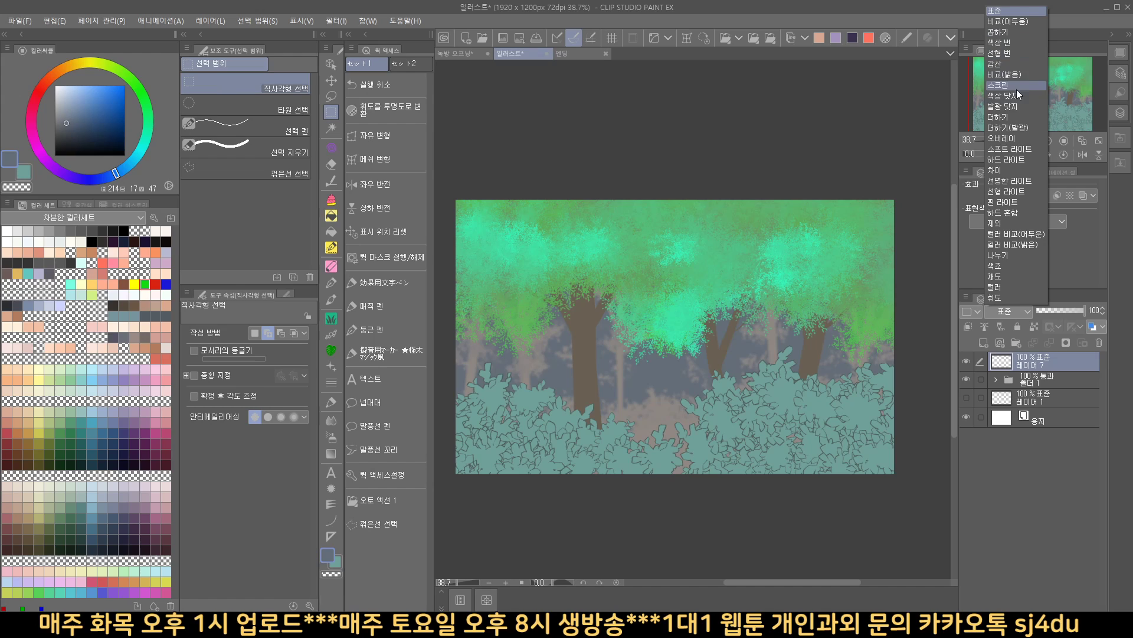
pyautogui.click(1018, 150)
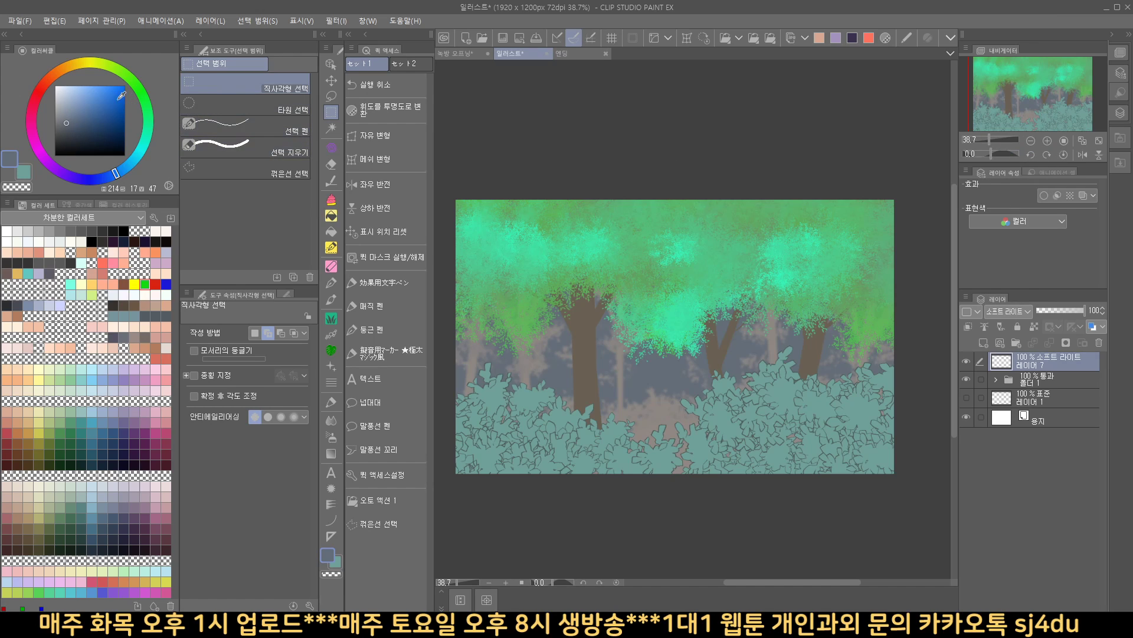
pyautogui.moveTo(59, 68)
pyautogui.mouseDown()
pyautogui.moveTo(69, 69)
pyautogui.moveTo(46, 77)
pyautogui.mouseUp()
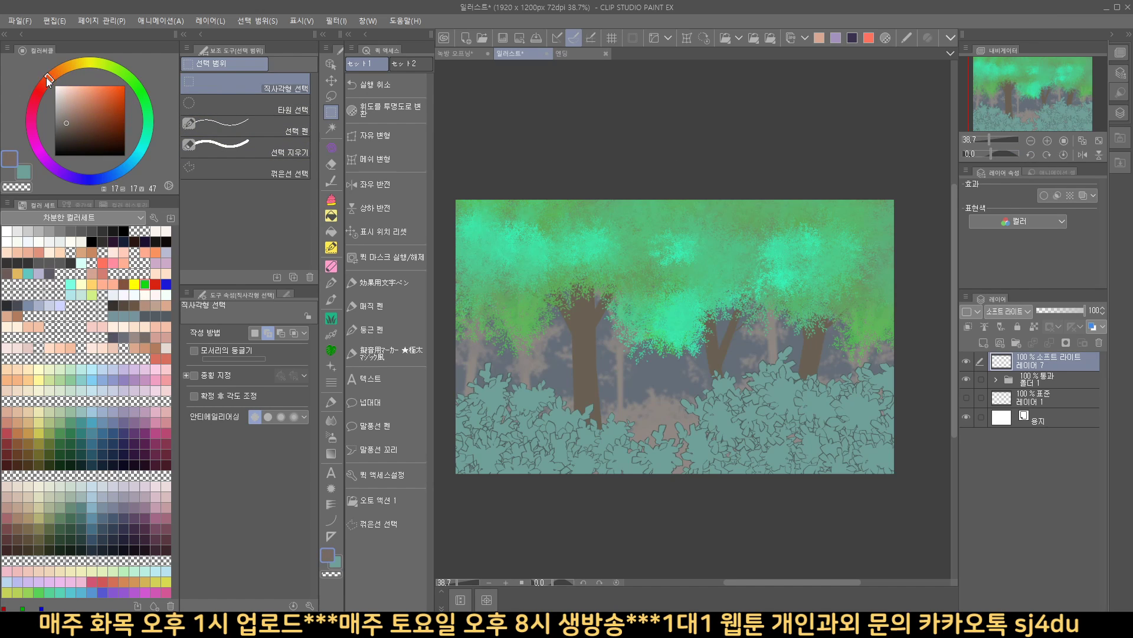
pyautogui.click(124, 86)
pyautogui.hotkey('alt', 'BackSpace')
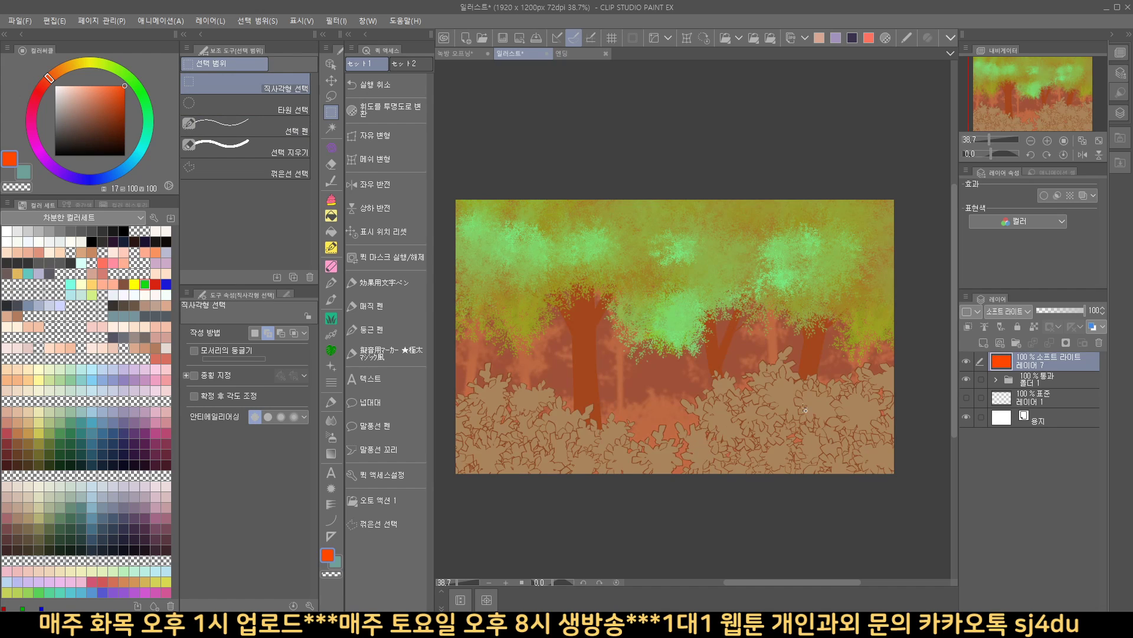
# Step: Refill the soft light layer with vivid violet (hue 273, saturation 100, value 100)
pyautogui.click(132, 163)
pyautogui.moveTo(133, 165)
pyautogui.mouseDown()
pyautogui.moveTo(99, 180)
pyautogui.moveTo(57, 170)
pyautogui.mouseUp()
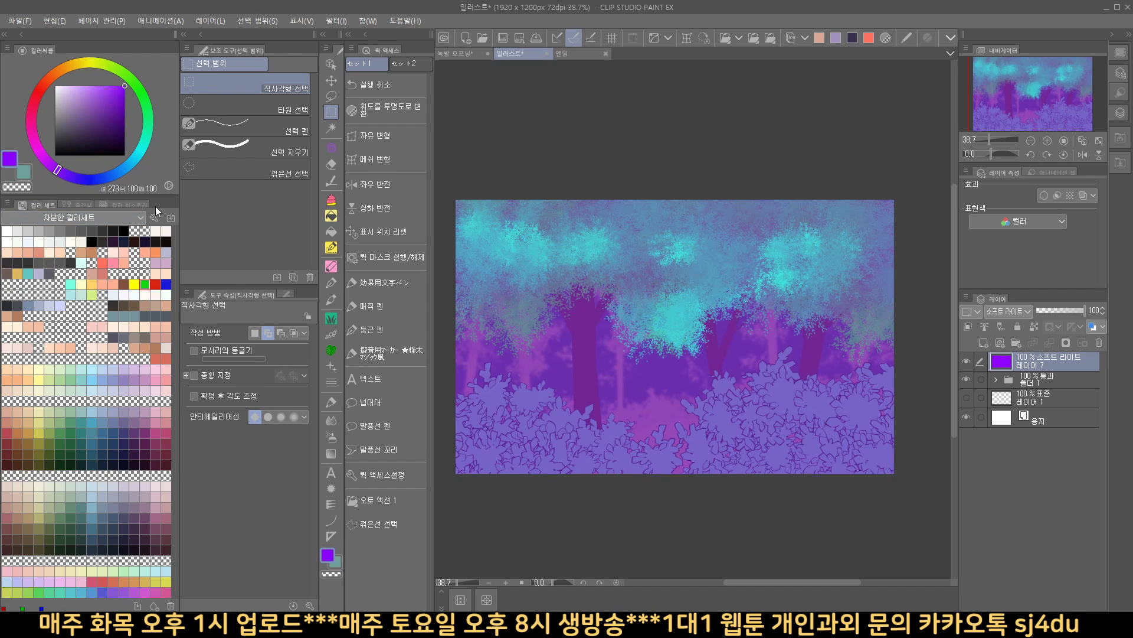
# Step: Add a screen (스크린) layer and, above it, an add glow (더하기(발광)) layer on top of the violet soft light layer
pyautogui.click(984, 343)
pyautogui.click(1011, 313)
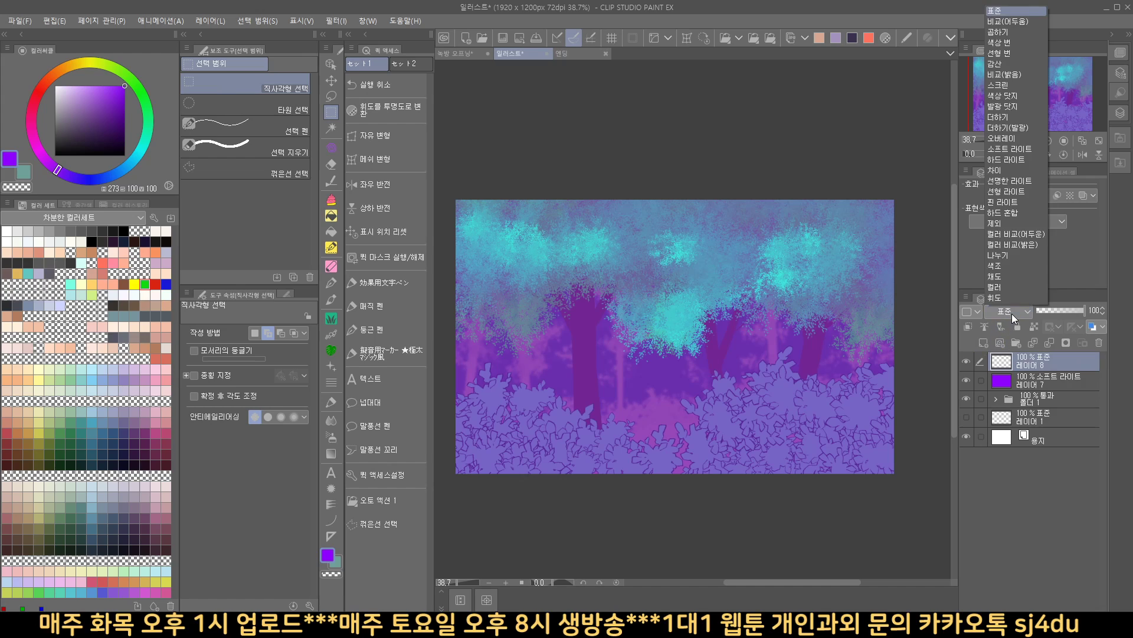
pyautogui.click(1029, 81)
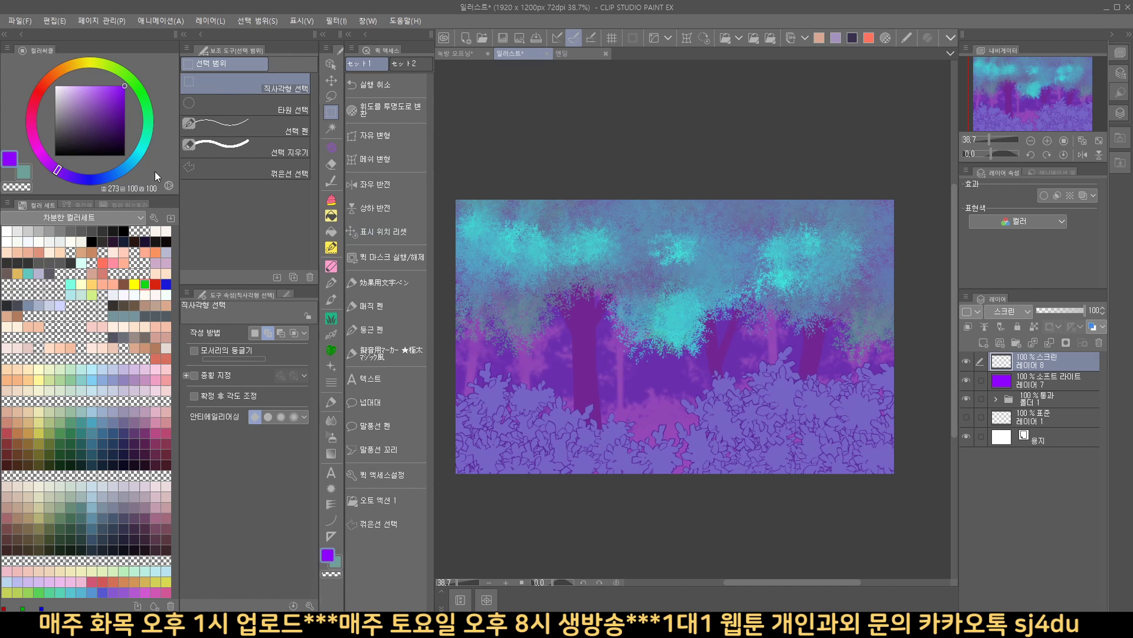
pyautogui.click(1010, 314)
pyautogui.click(1011, 312)
pyautogui.click(984, 343)
pyautogui.click(1010, 311)
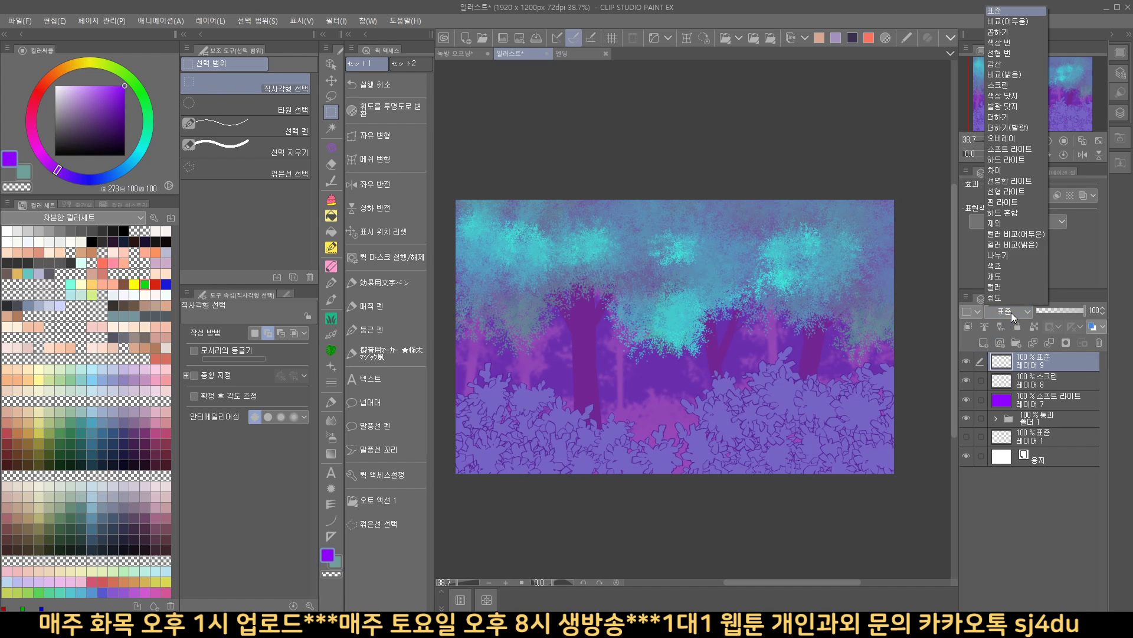
pyautogui.click(1032, 129)
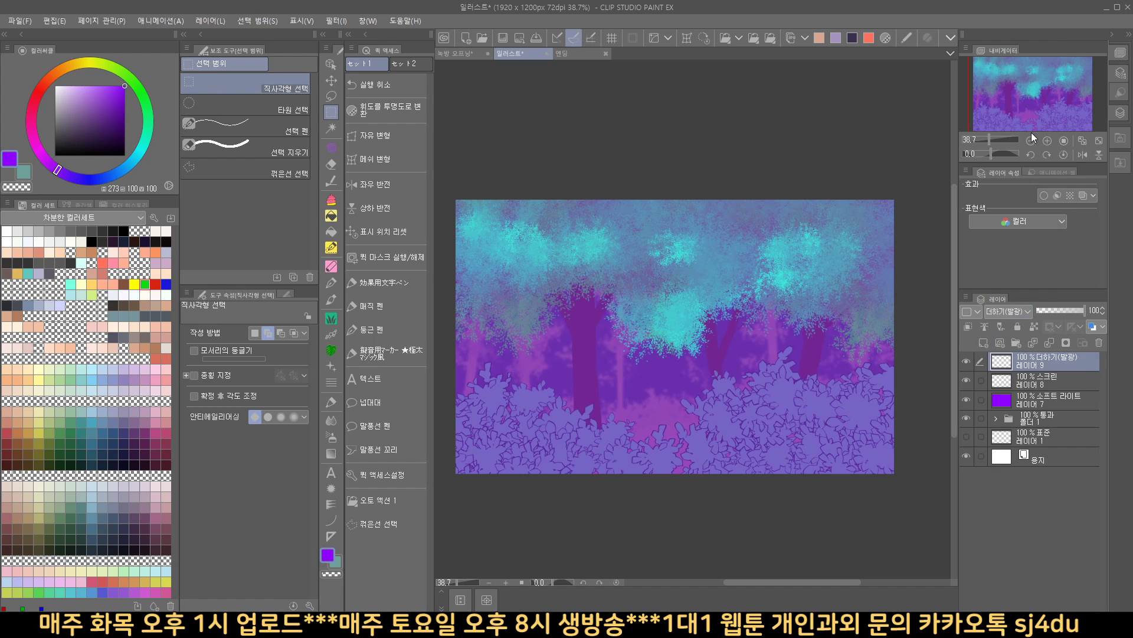
# Step: On the screen layer, apply downward color-to-transparent gradients in light violet (hue 273, saturation 47, value 100) from the picture's upper edge
pyautogui.click(1044, 381)
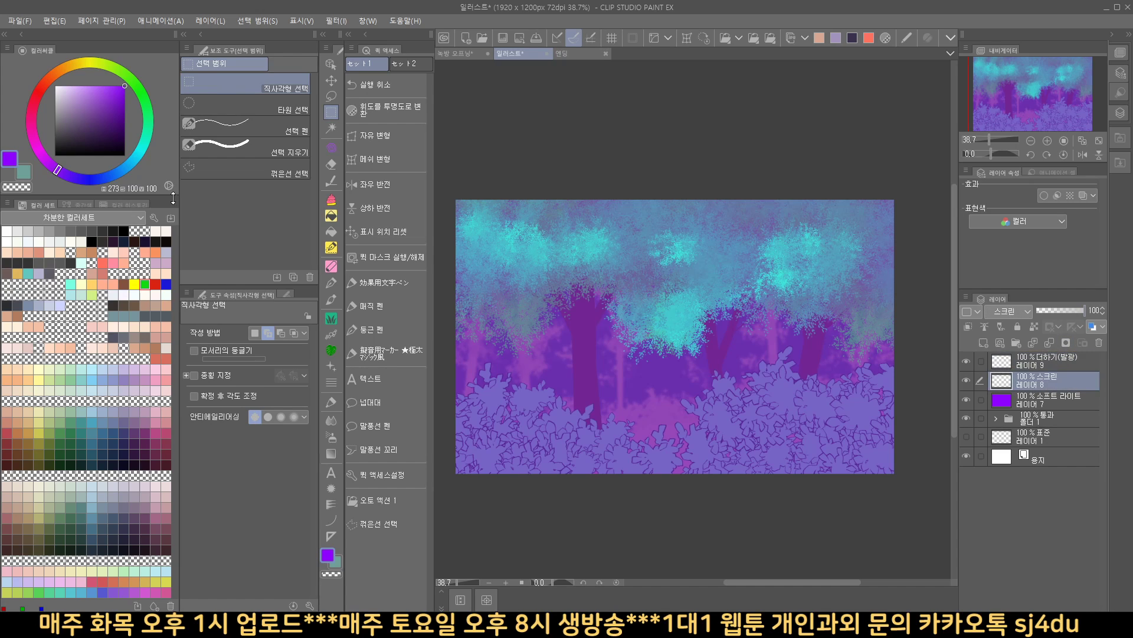
pyautogui.click(331, 453)
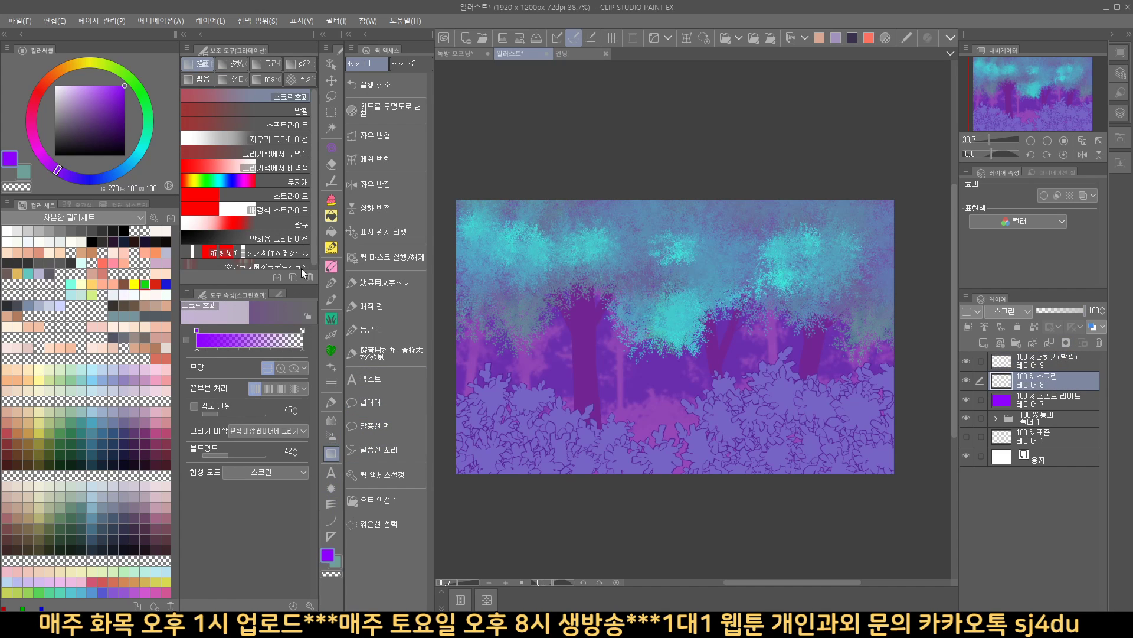
pyautogui.click(235, 153)
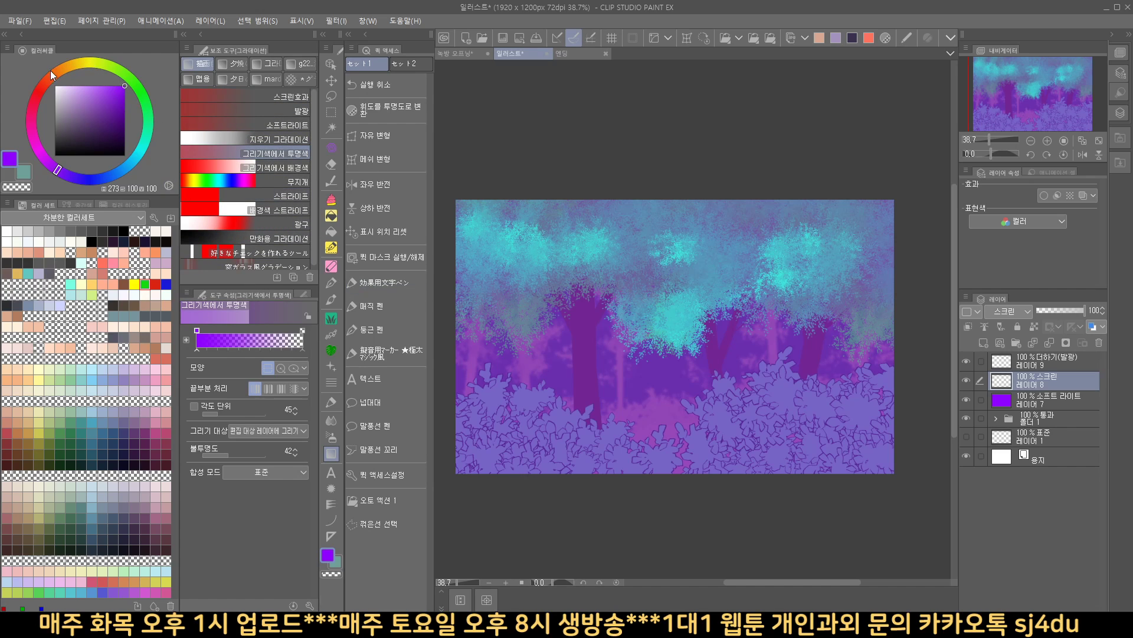
pyautogui.moveTo(105, 99); pyautogui.dragTo(87, 66)
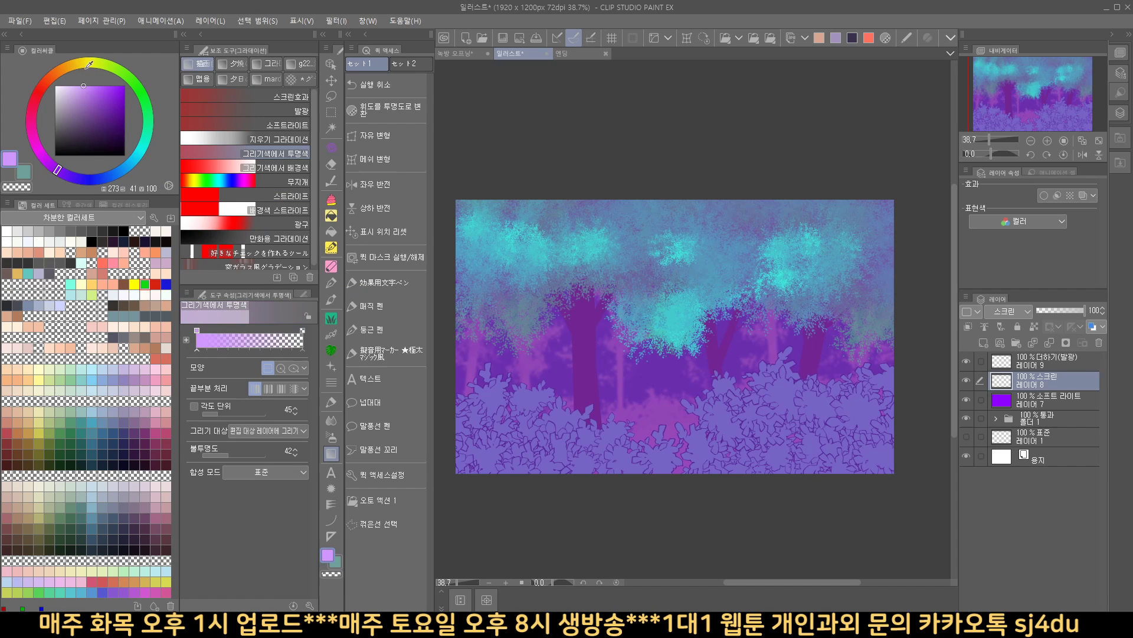
pyautogui.click(87, 66)
pyautogui.moveTo(495, 201); pyautogui.dragTo(495, 271)
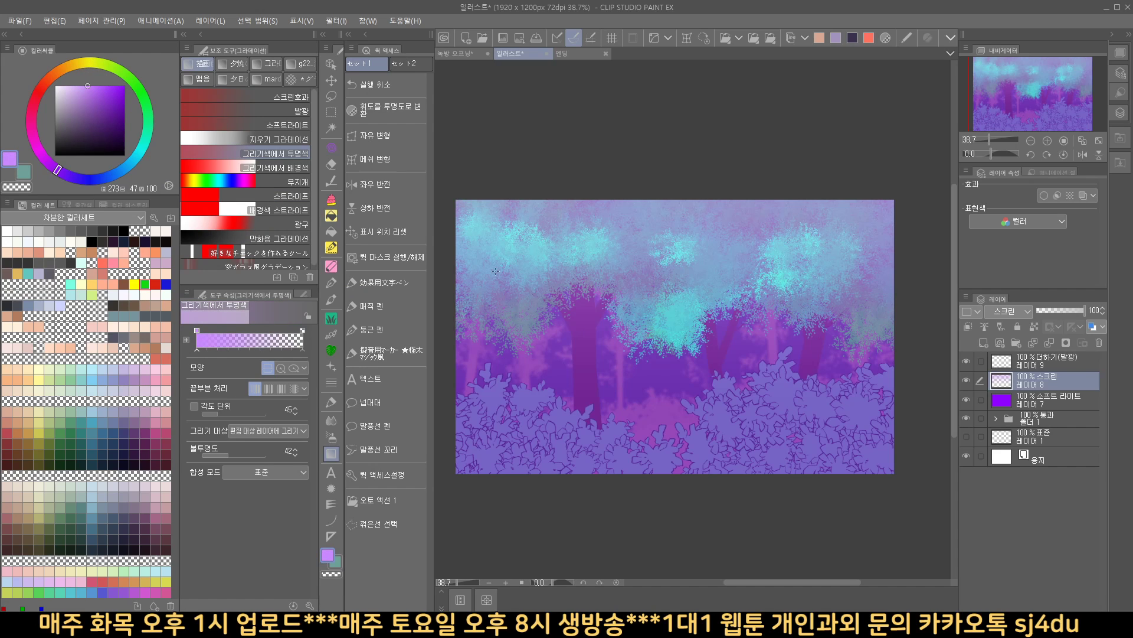
pyautogui.hotkey('ctrl', 'z')
pyautogui.moveTo(640, 203); pyautogui.dragTo(640, 383)
pyautogui.moveTo(636, 168); pyautogui.dragTo(644, 420)
# Step: On the add glow layer, apply a downward cyan-to-transparent gradient (hue 180, saturation 65, value 100) over the treetops and set layer opacity to 44%
pyautogui.click(1047, 356)
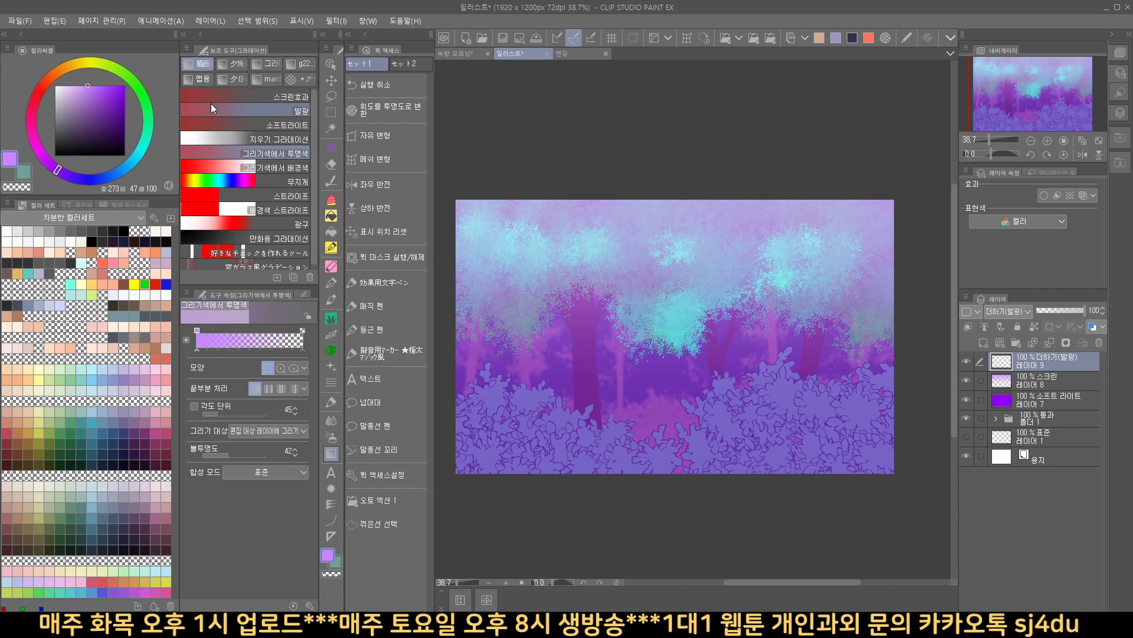
pyautogui.click(140, 150)
pyautogui.click(101, 87)
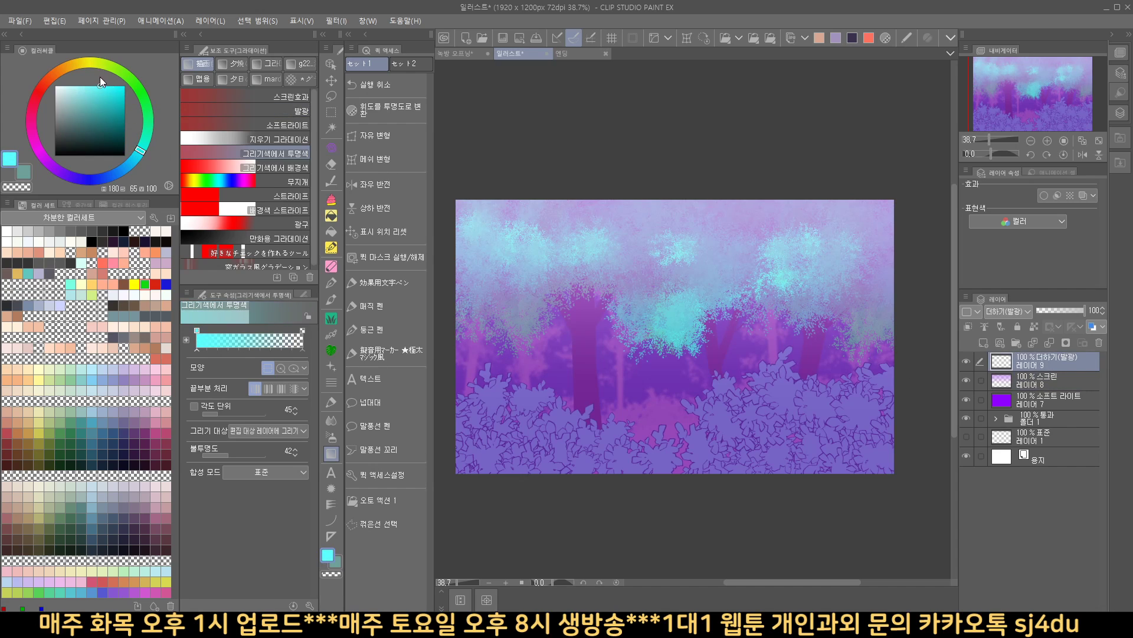
pyautogui.moveTo(664, 209); pyautogui.dragTo(664, 352)
pyautogui.hotkey('ctrl', 'z')
pyautogui.moveTo(657, 157); pyautogui.dragTo(657, 354)
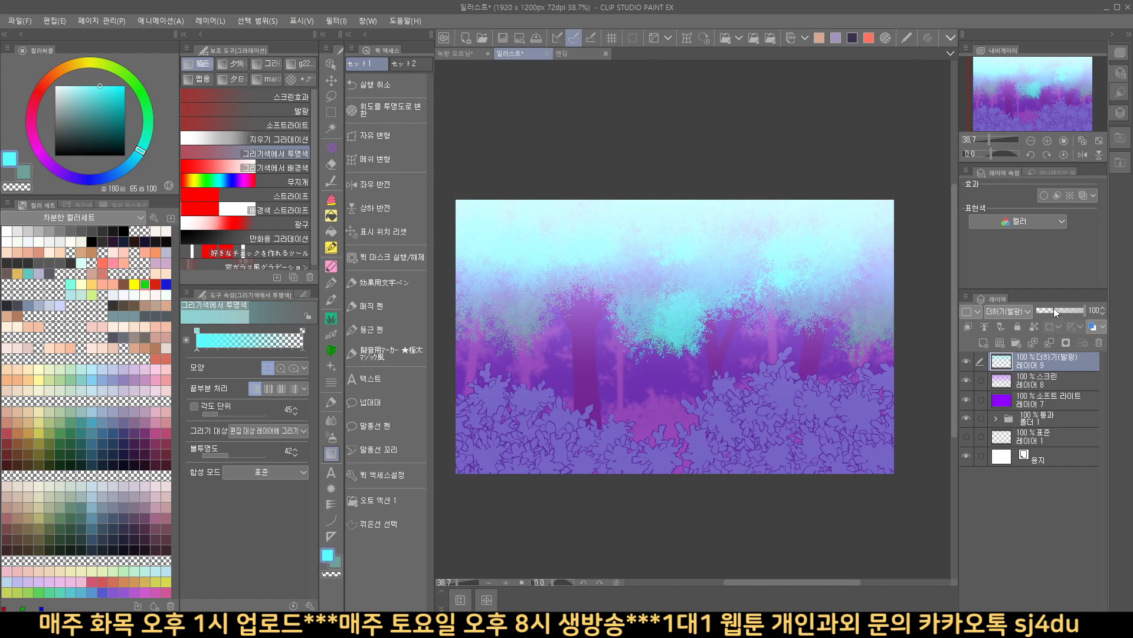
pyautogui.moveTo(1062, 311); pyautogui.dragTo(1057, 313)
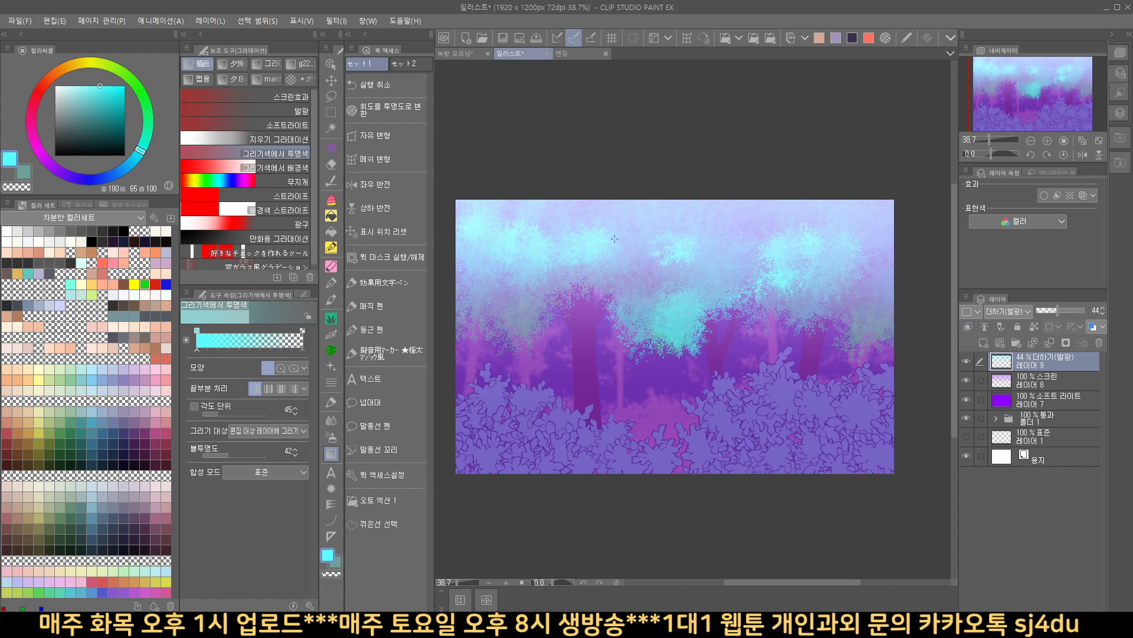
# Step: Compare the picture with and without the add glow and screen layers by toggling their visibility
pyautogui.click(967, 362)
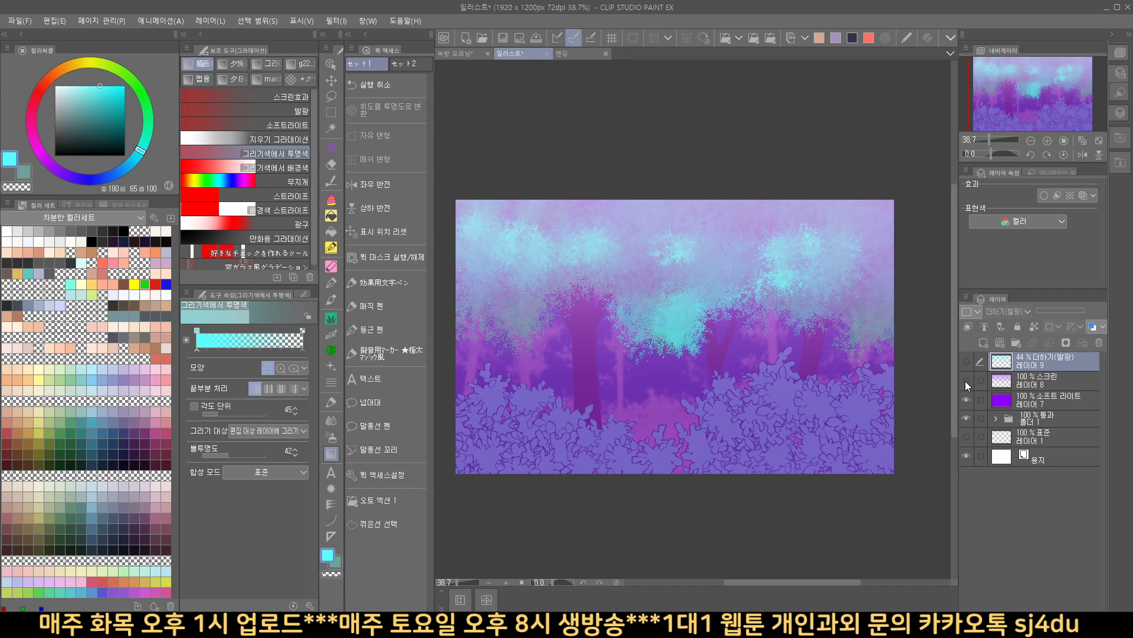
pyautogui.click(967, 380)
pyautogui.click(966, 381)
pyautogui.click(966, 361)
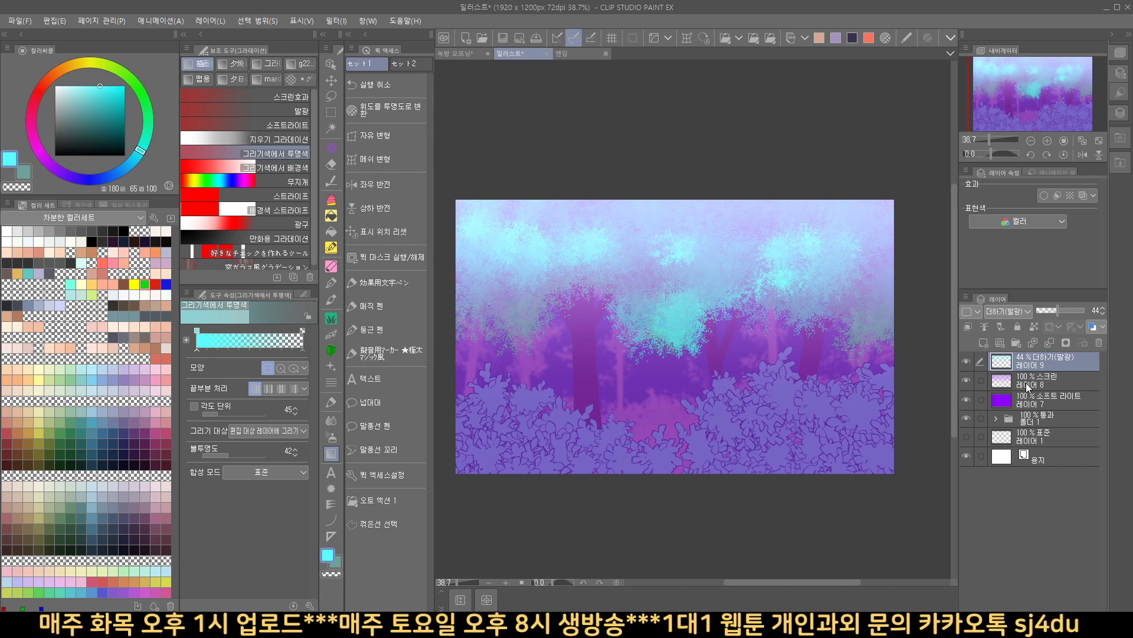
# Step: Add a topmost soft light (소프트 라이트) layer, shade the lower bushes with upward dark purple gradients (hue 282, saturation 28, value 30), and compare its visibility
pyautogui.click(984, 342)
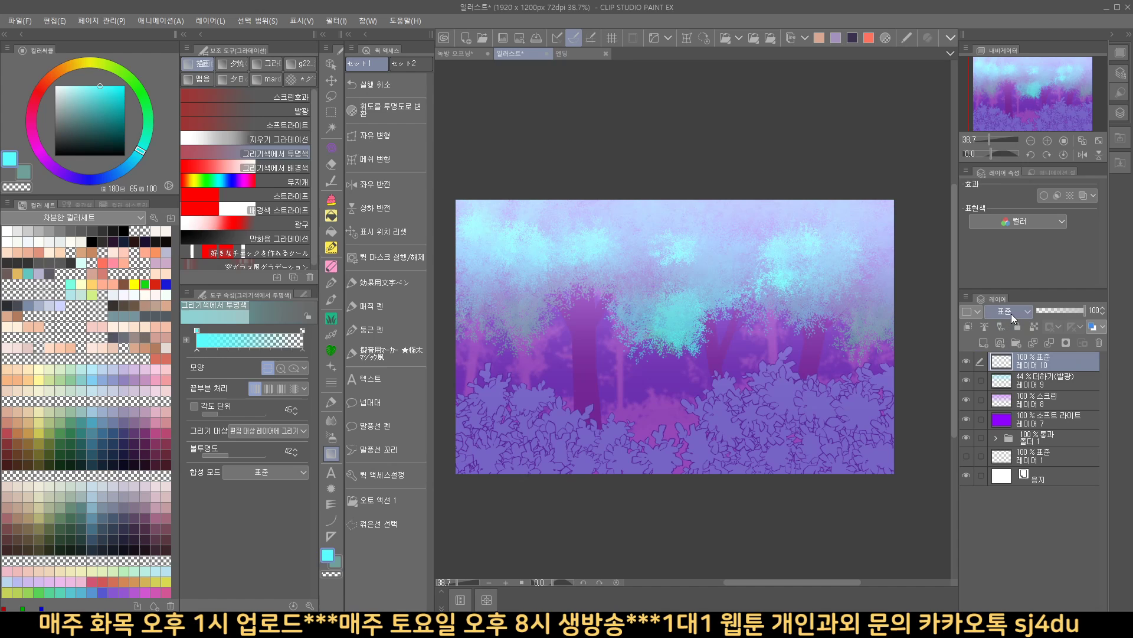
pyautogui.click(1012, 313)
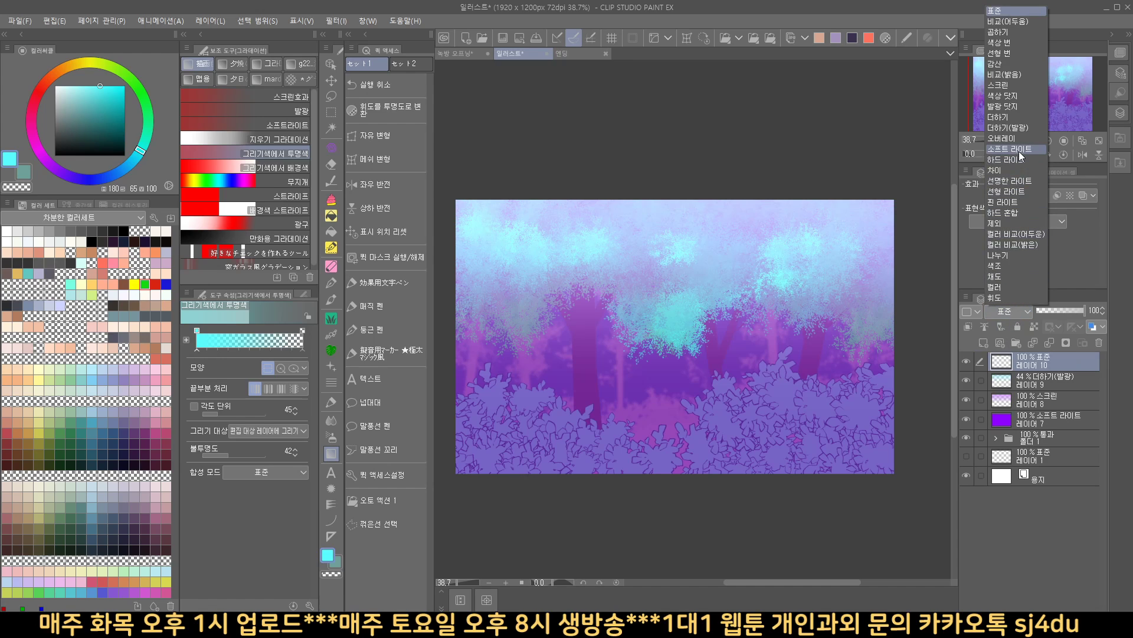
pyautogui.click(1010, 148)
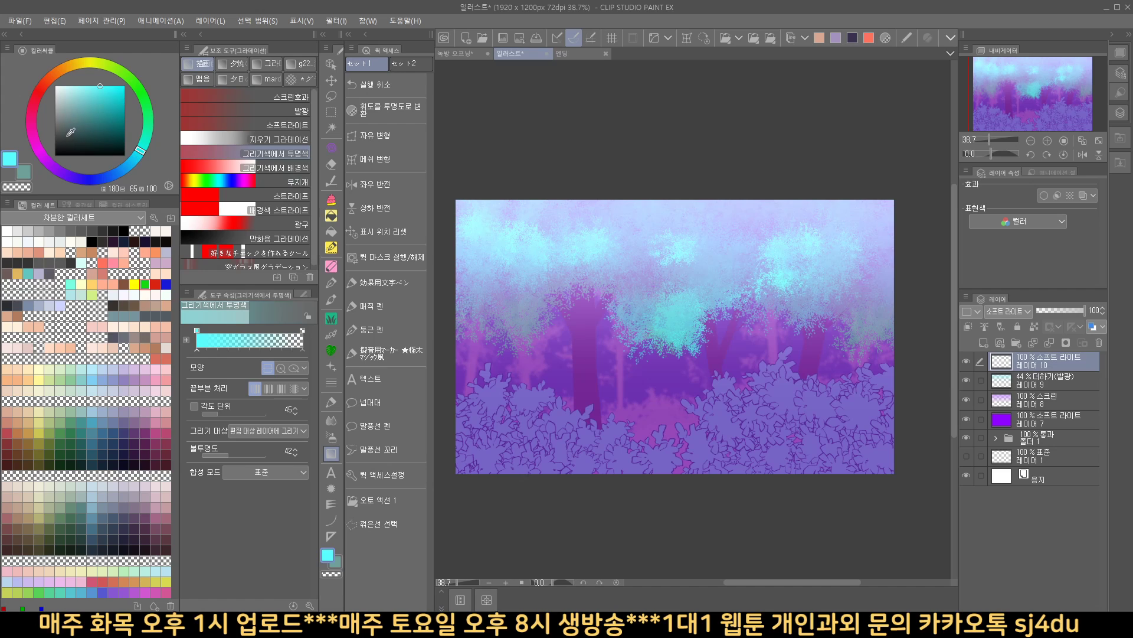
pyautogui.moveTo(68, 136)
pyautogui.mouseDown()
pyautogui.moveTo(53, 134)
pyautogui.moveTo(73, 132)
pyautogui.mouseUp()
pyautogui.click(50, 165)
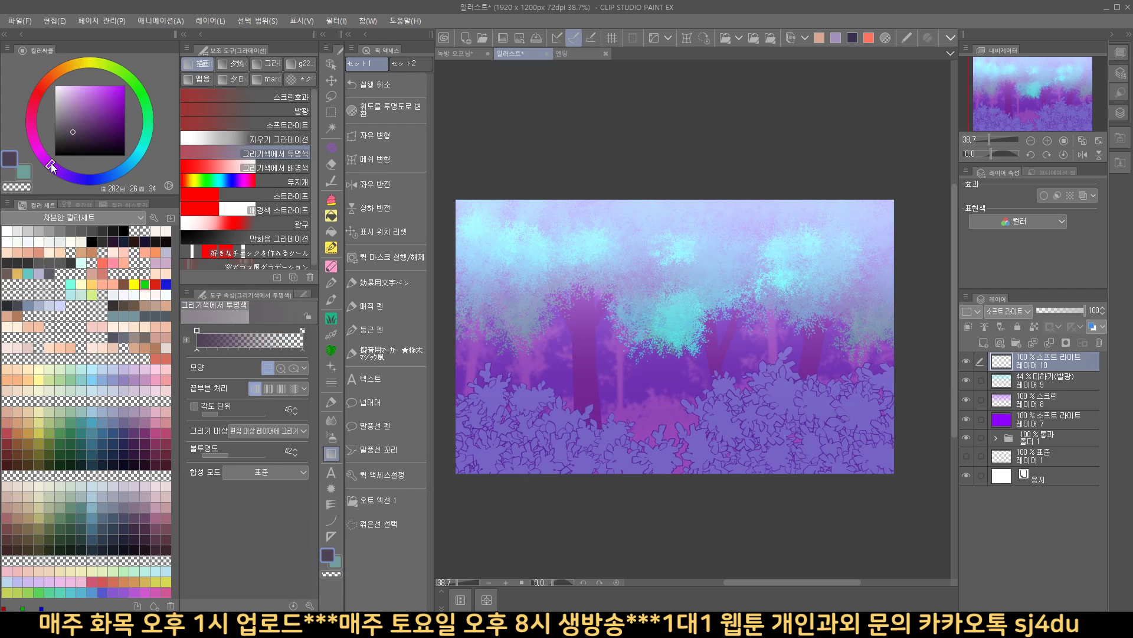
pyautogui.click(74, 135)
pyautogui.moveTo(761, 455); pyautogui.dragTo(754, 359)
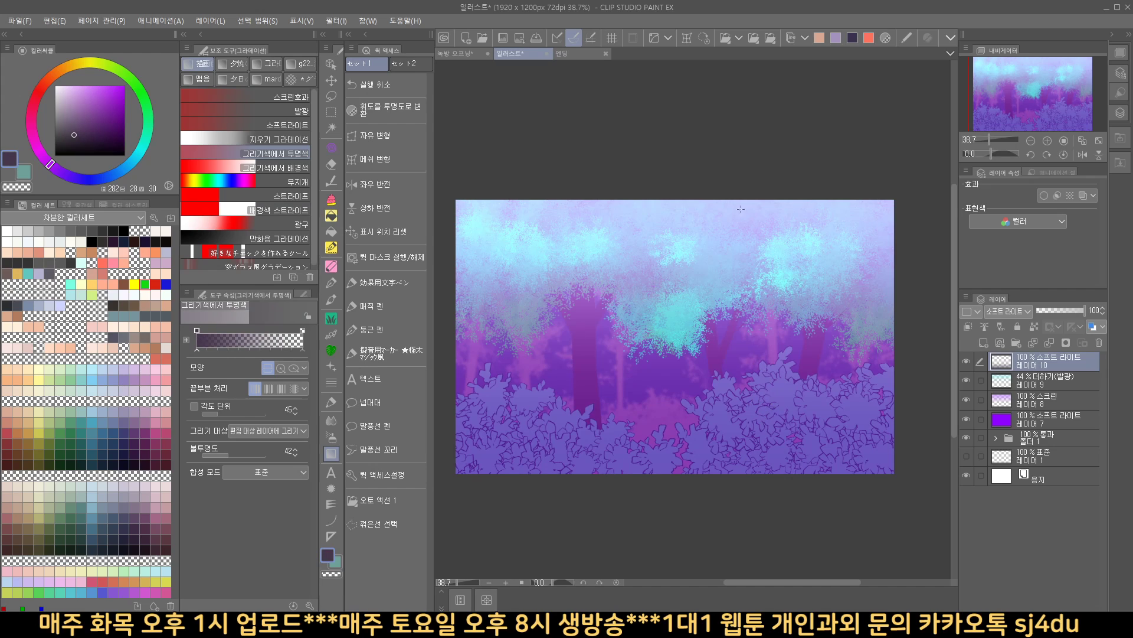
pyautogui.moveTo(768, 446); pyautogui.dragTo(767, 359)
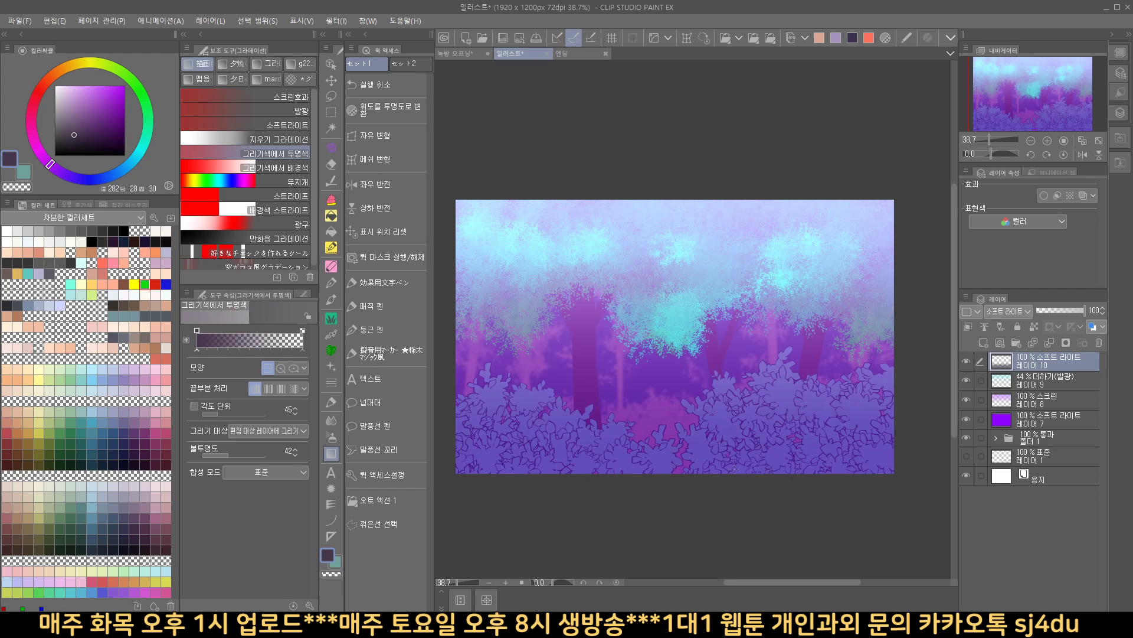
pyautogui.click(964, 361)
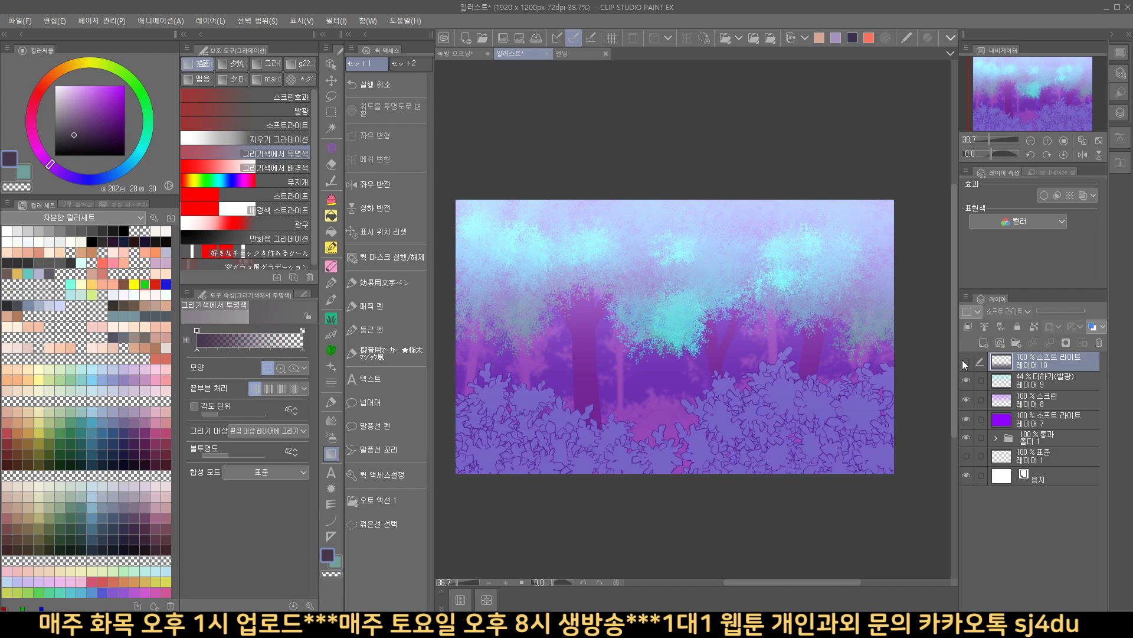
pyautogui.click(965, 361)
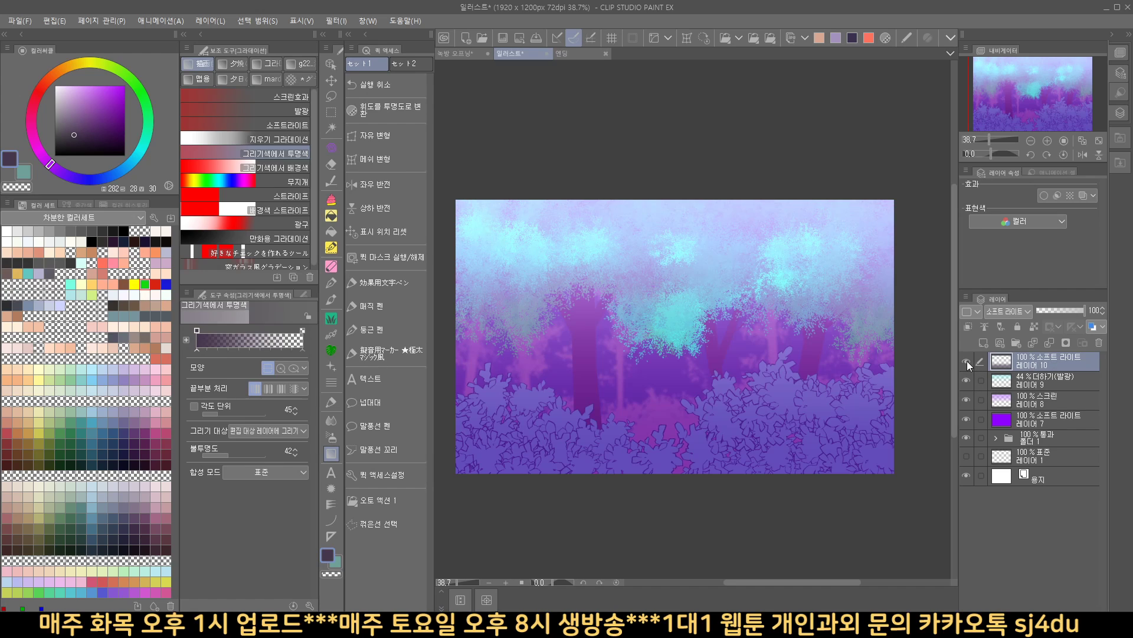
# Step: Recolor the 나무 layer inside the folder to dark grayish violet (hue 282, saturation 12, value 35), and collapse the folder
pyautogui.click(996, 439)
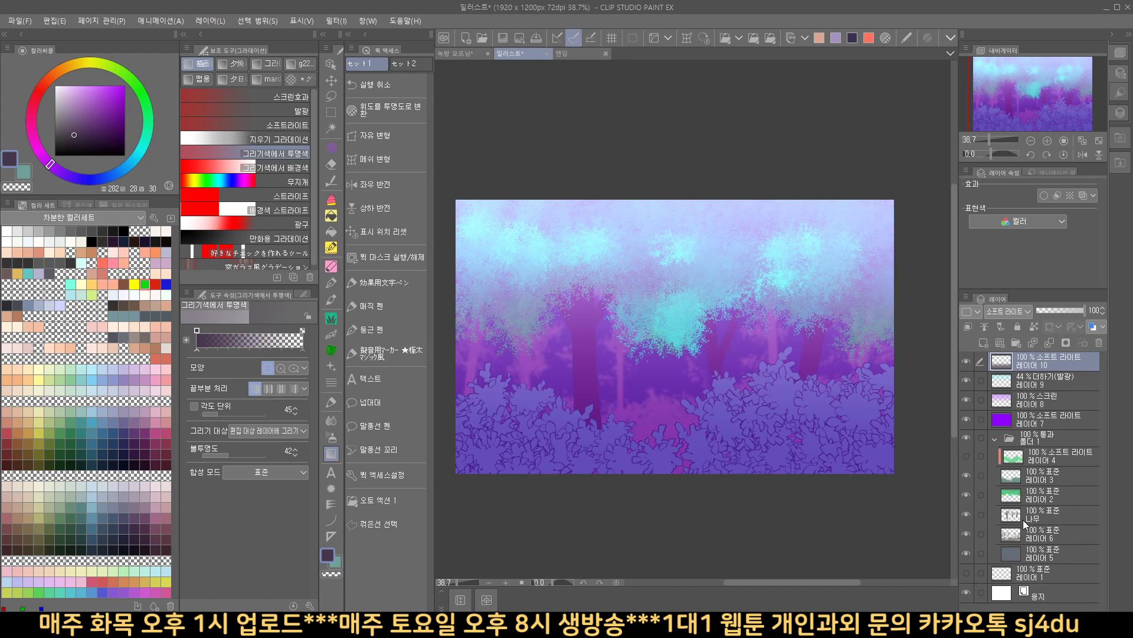
pyautogui.click(1042, 518)
pyautogui.click(964, 513)
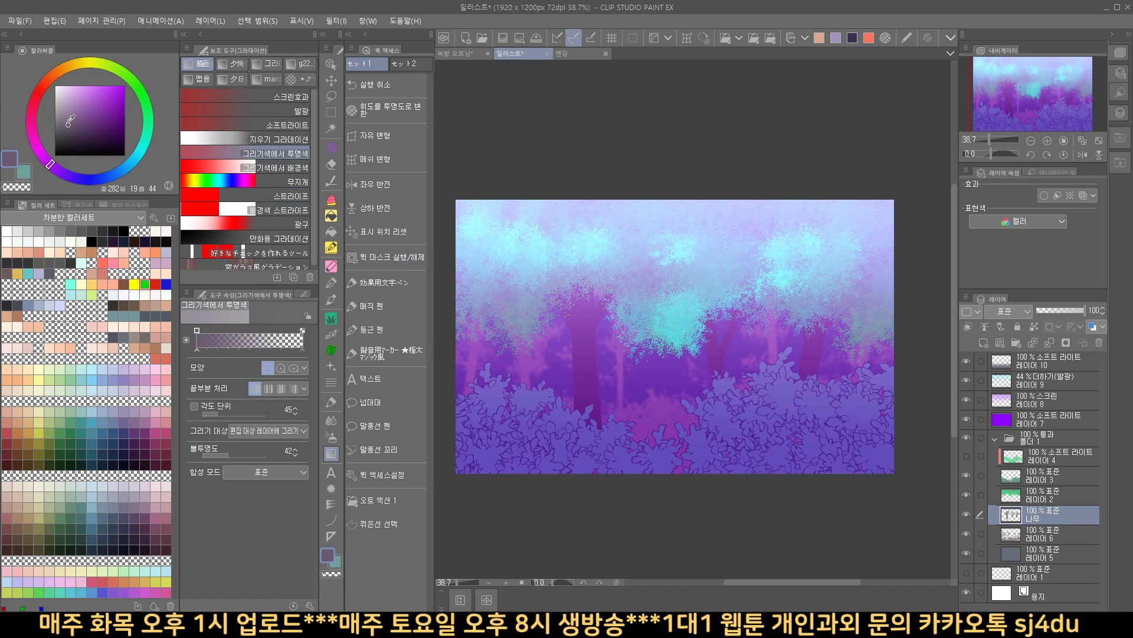
pyautogui.click(55, 22)
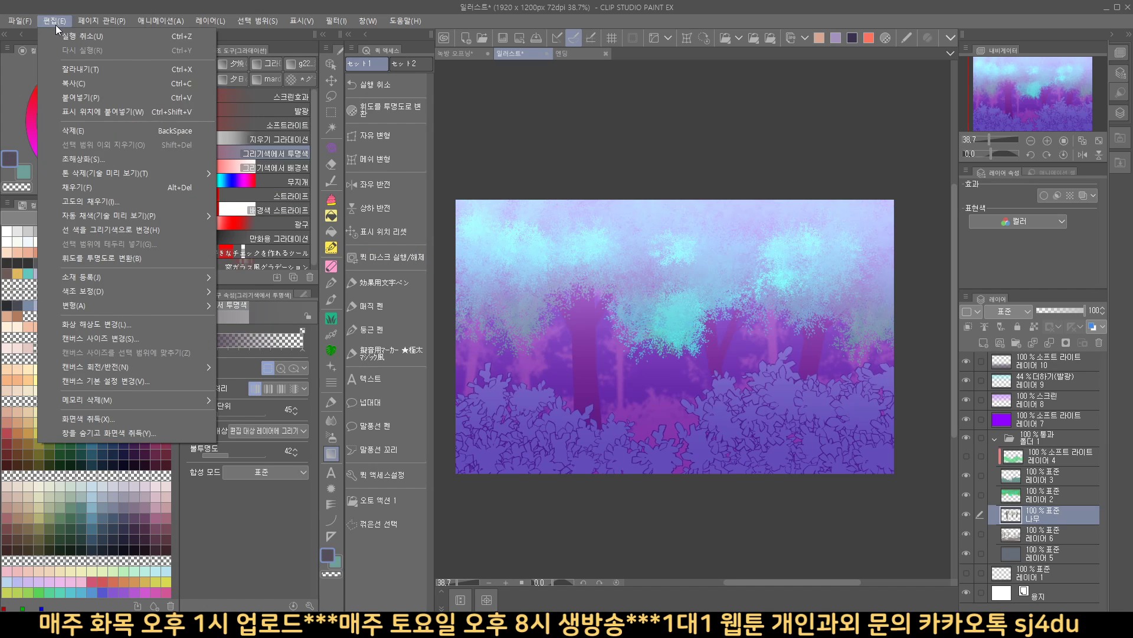
pyautogui.click(104, 229)
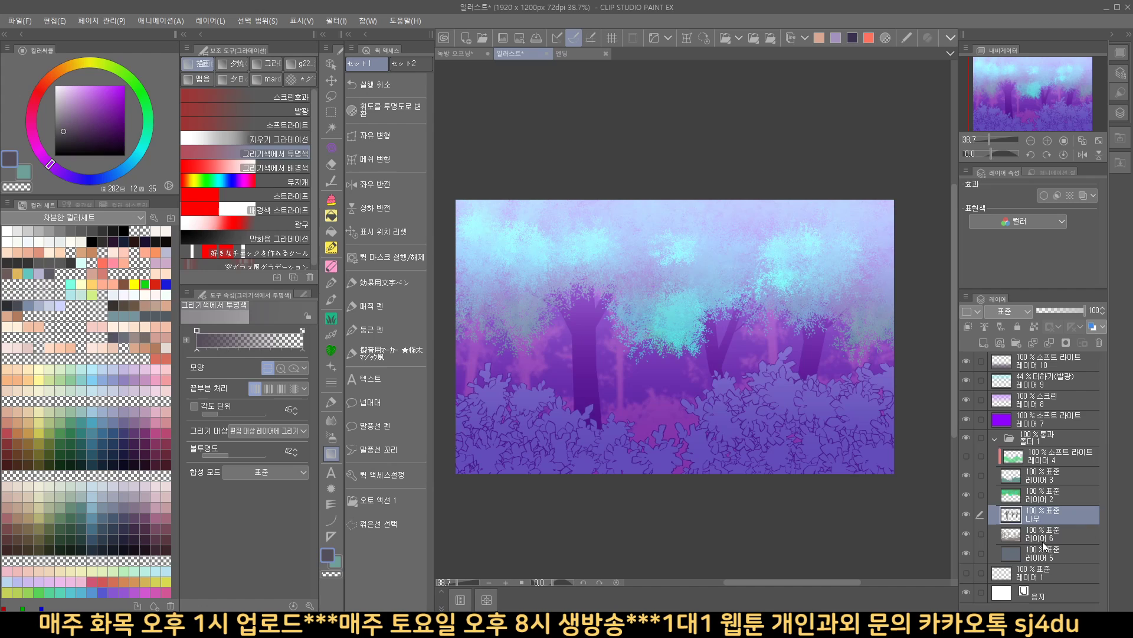
pyautogui.click(995, 437)
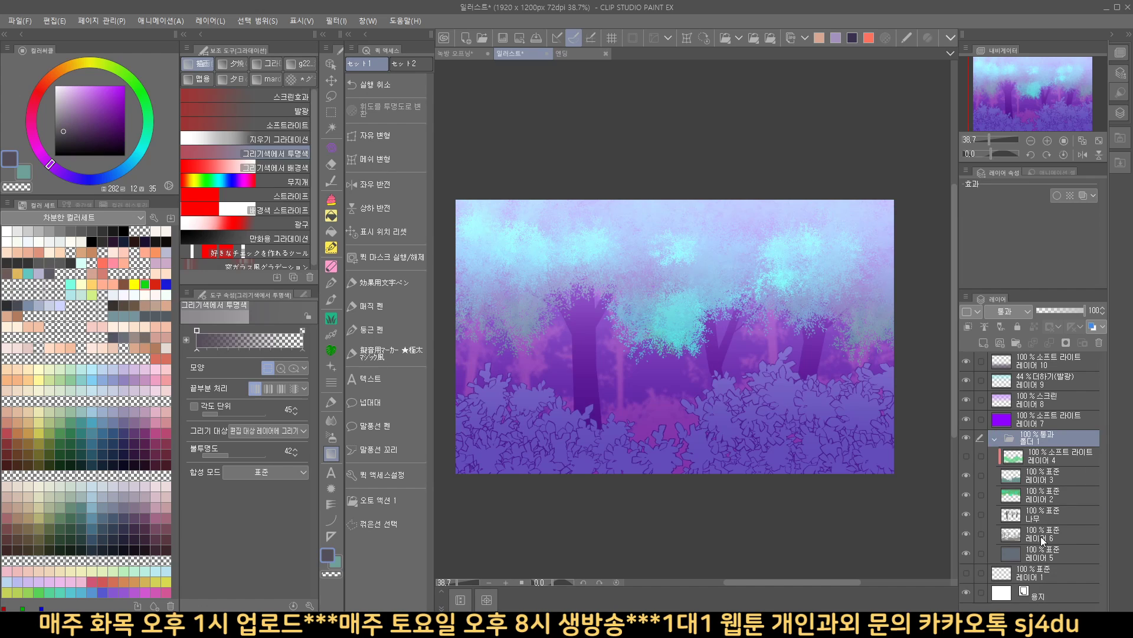
pyautogui.click(994, 439)
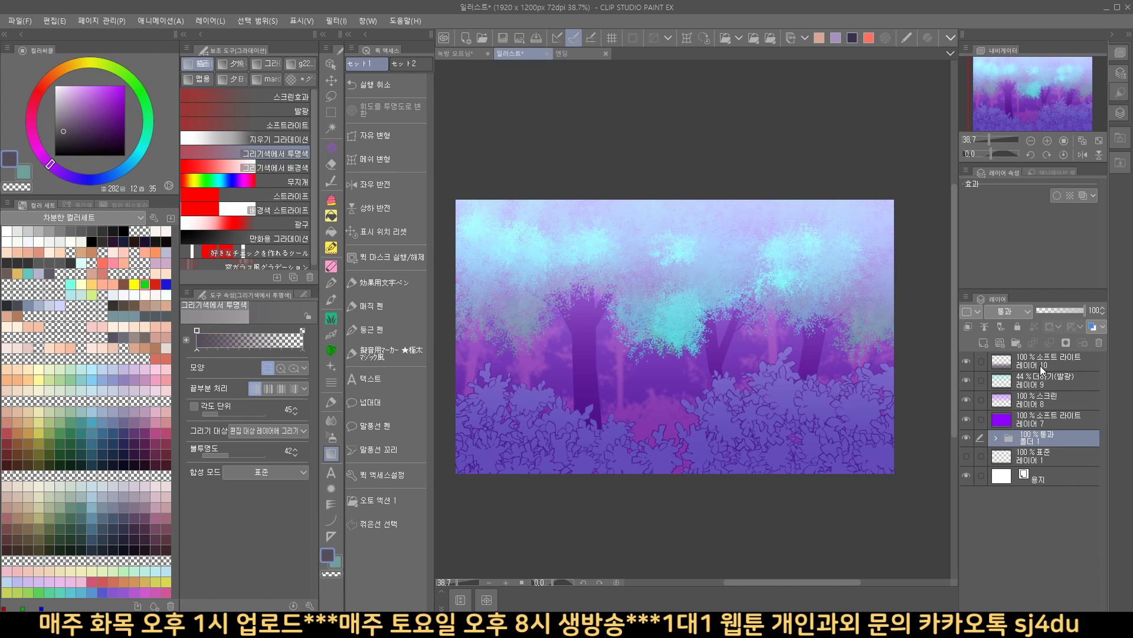
# Step: Switch to File Explorer, open the 숲_01 forest drawing from the 산,자연 folder in Clip Studio Paint, and hide all palettes
pyautogui.moveTo(648, 366); pyautogui.dragTo(669, 364)
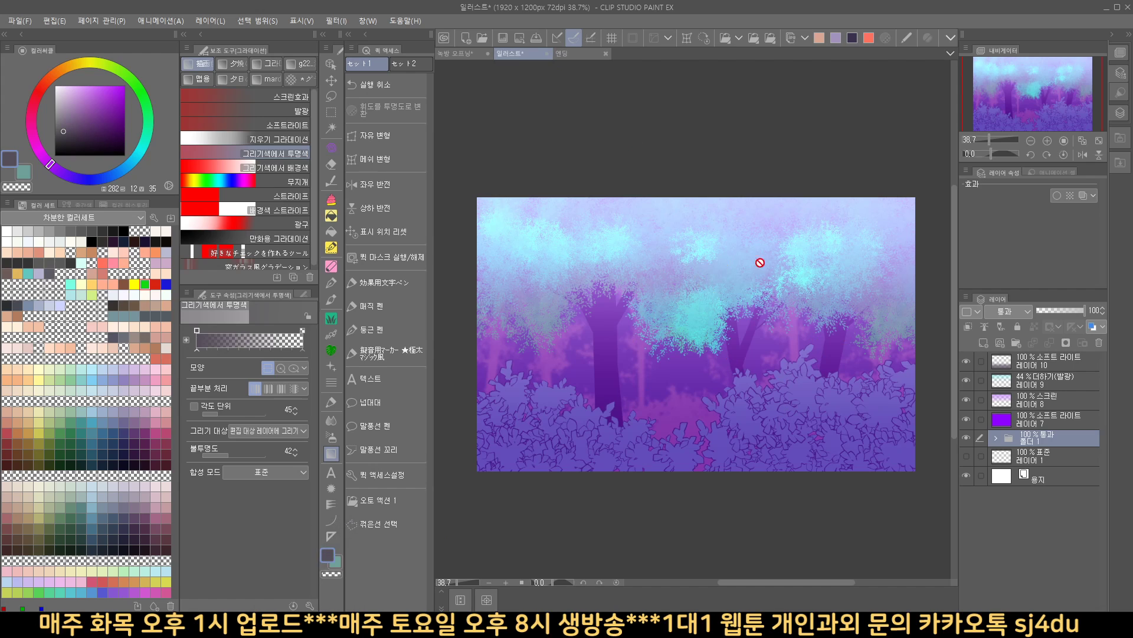
pyautogui.click(307, 624)
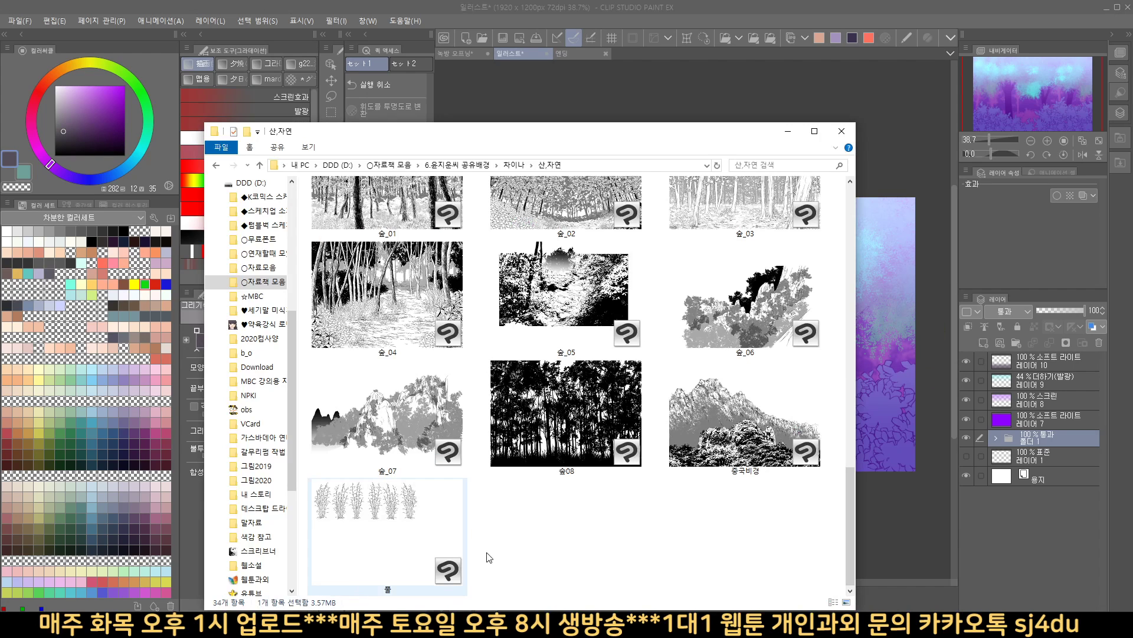
pyautogui.scroll(8, 569, 489)
pyautogui.scroll(-10, 569, 488)
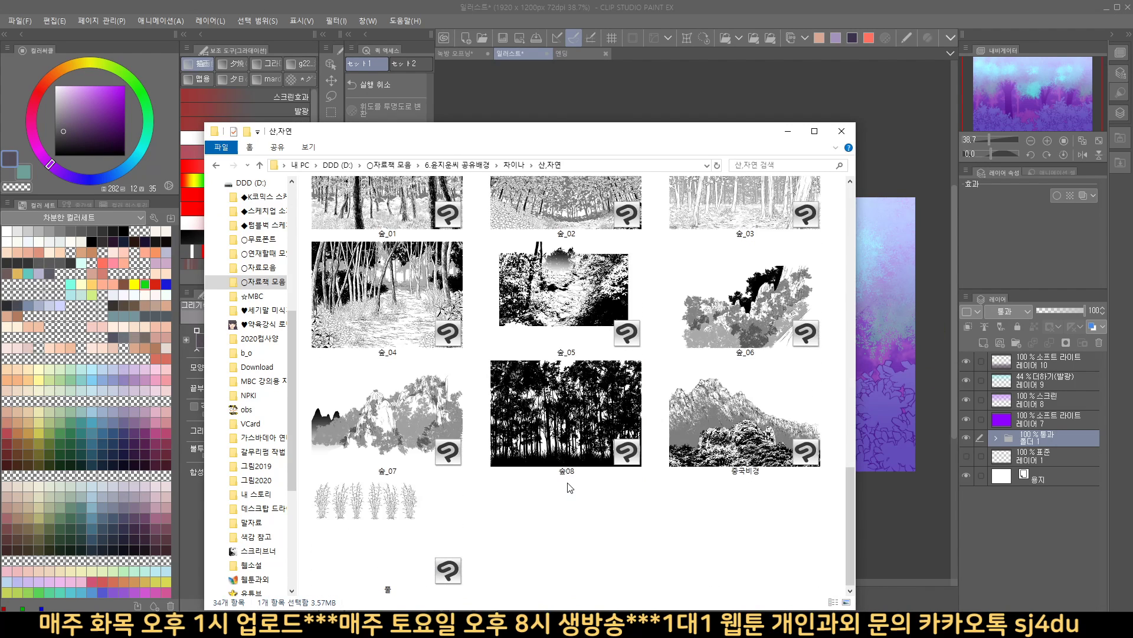
pyautogui.scroll(3, 726, 418)
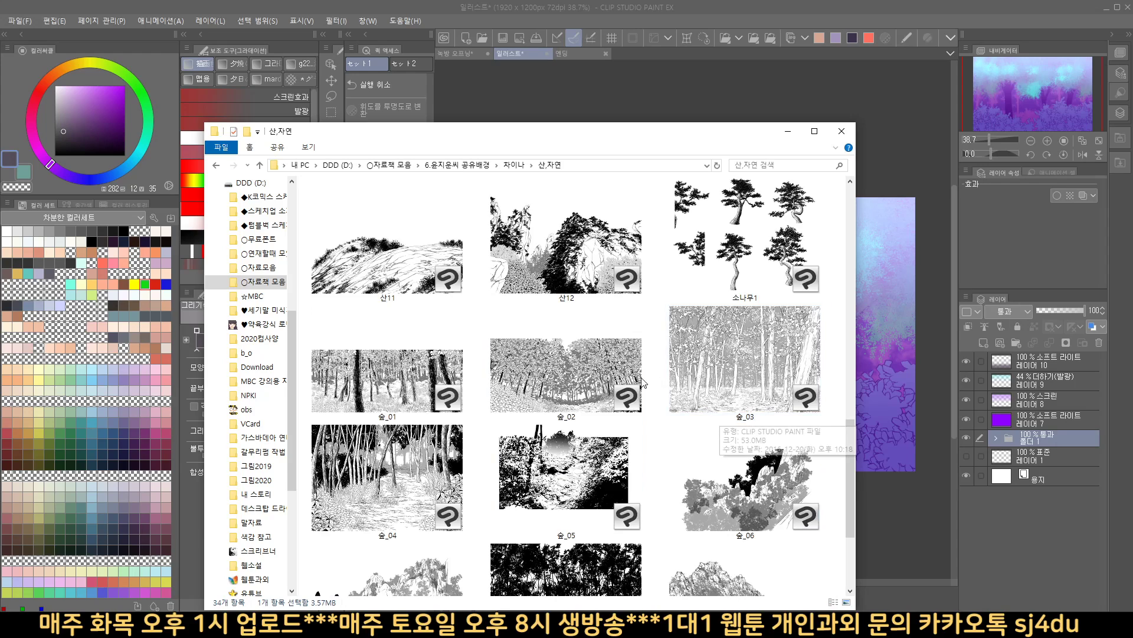
pyautogui.doubleClick(365, 383)
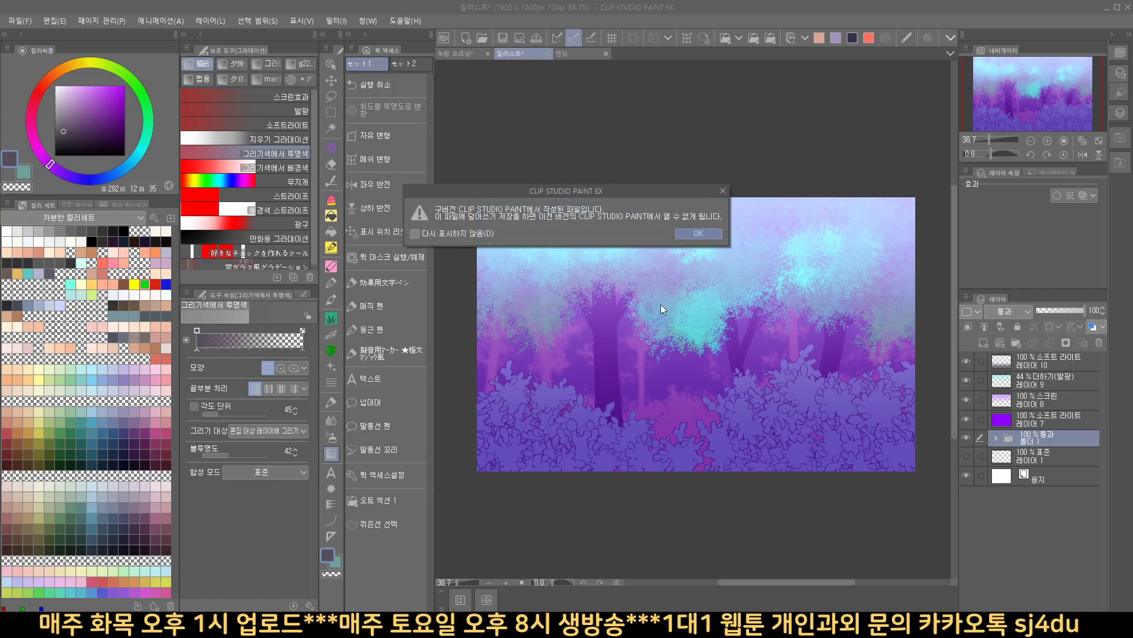
pyautogui.press('Tab')
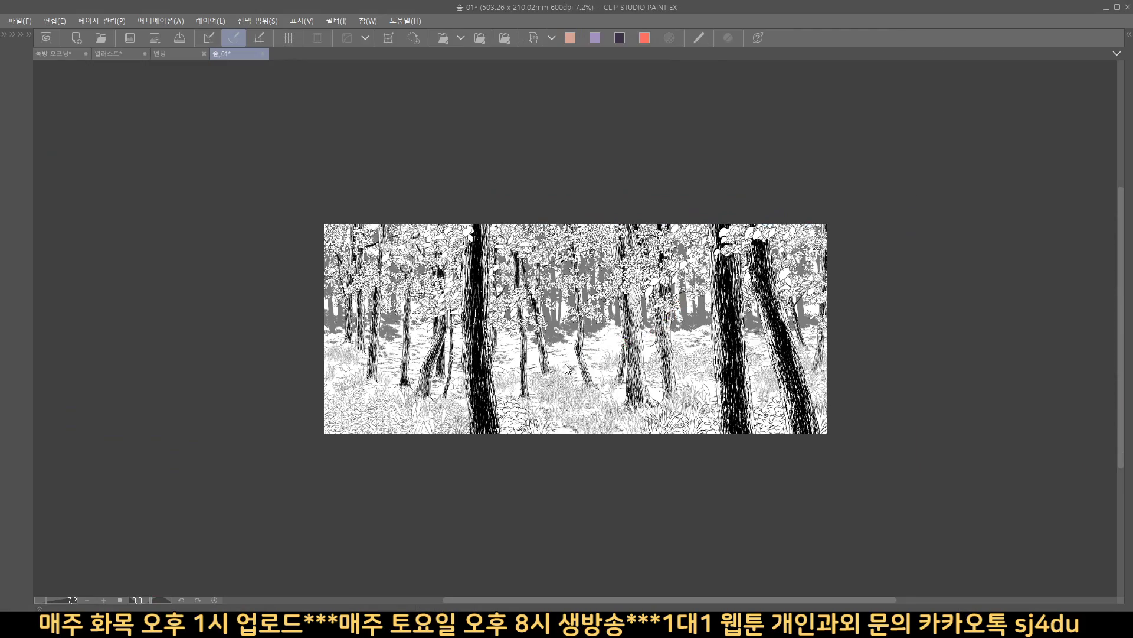
# Step: Examine the forest line drawing up close and as a whole, with the hidden palettes brought back
pyautogui.scroll(4, 592, 380)
pyautogui.scroll(-1, 592, 381)
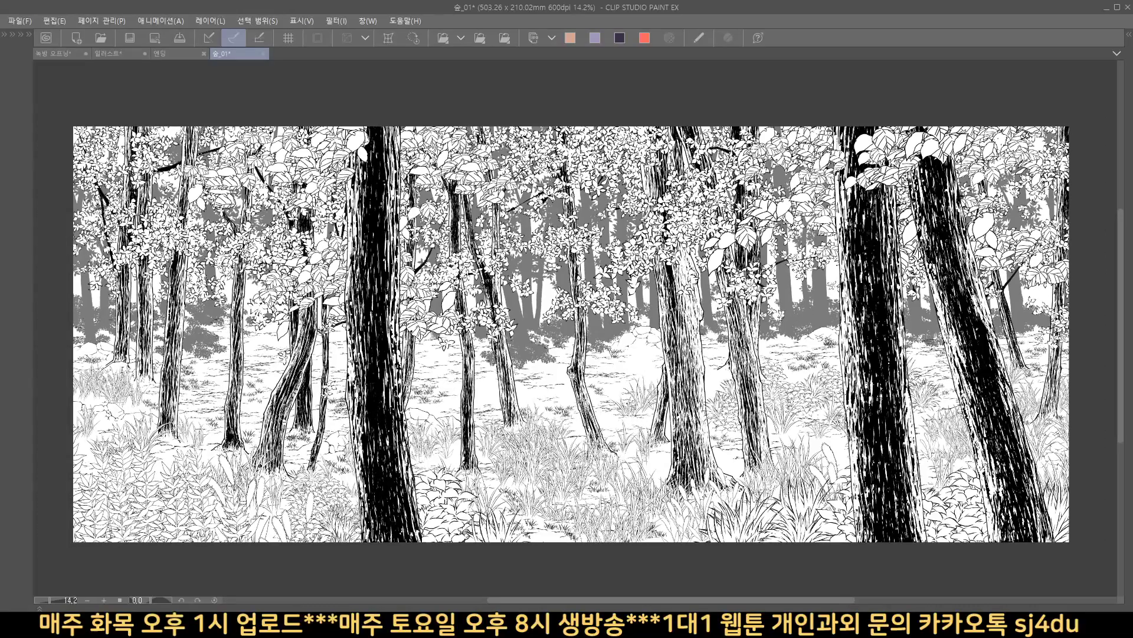
pyautogui.press('Tab')
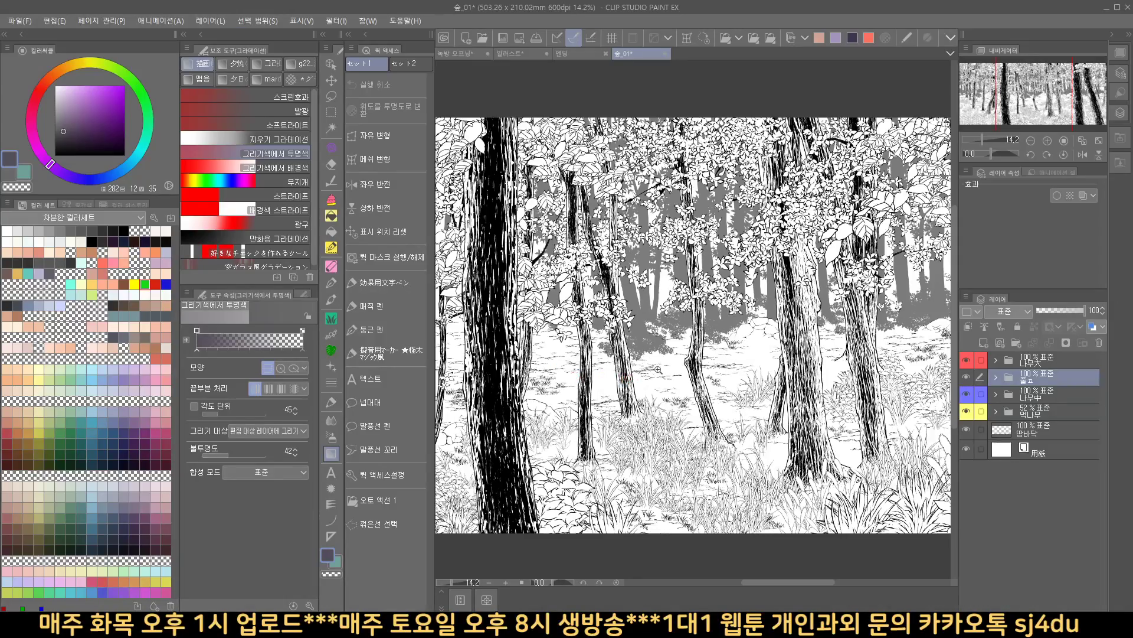
pyautogui.scroll(-3, 658, 371)
pyautogui.moveTo(661, 372)
pyautogui.mouseDown()
pyautogui.moveTo(699, 375)
pyautogui.moveTo(670, 377)
pyautogui.mouseUp()
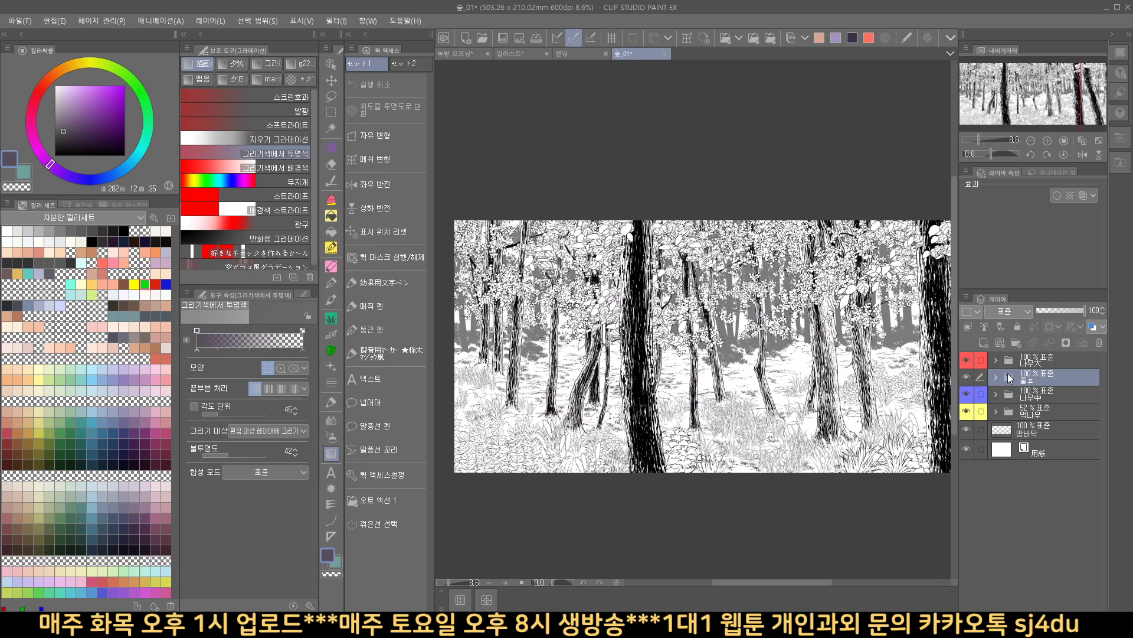
pyautogui.scroll(-2, 779, 372)
# Step: Hide all tree and grass folders of the forest drawing and check the ground layer by toggling its visibility
pyautogui.click(966, 359)
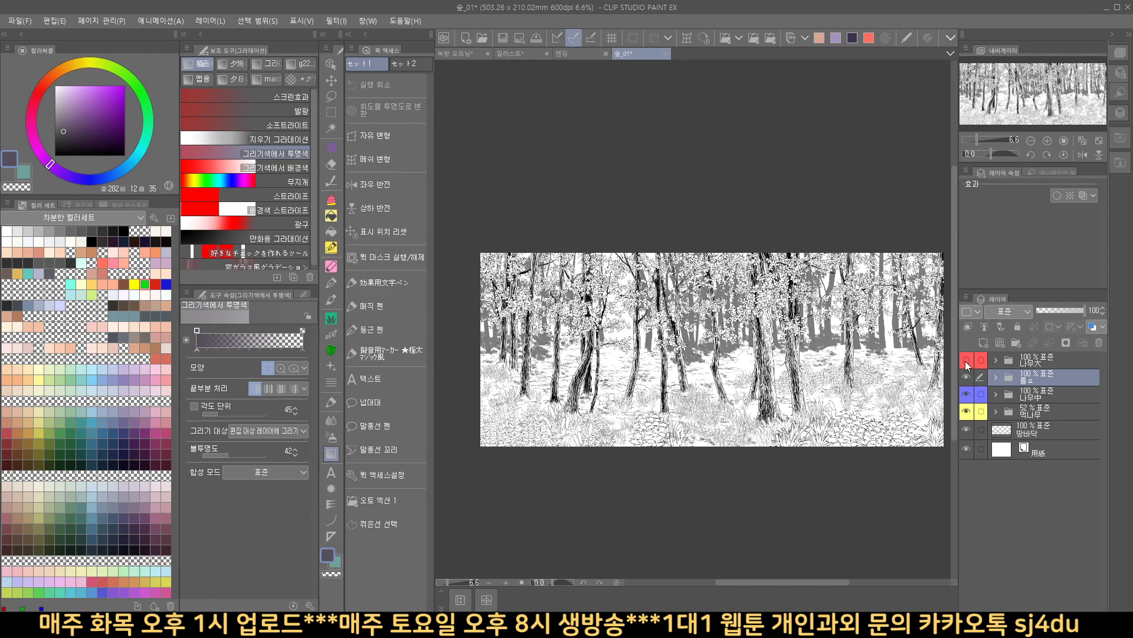
pyautogui.click(966, 377)
pyautogui.click(966, 394)
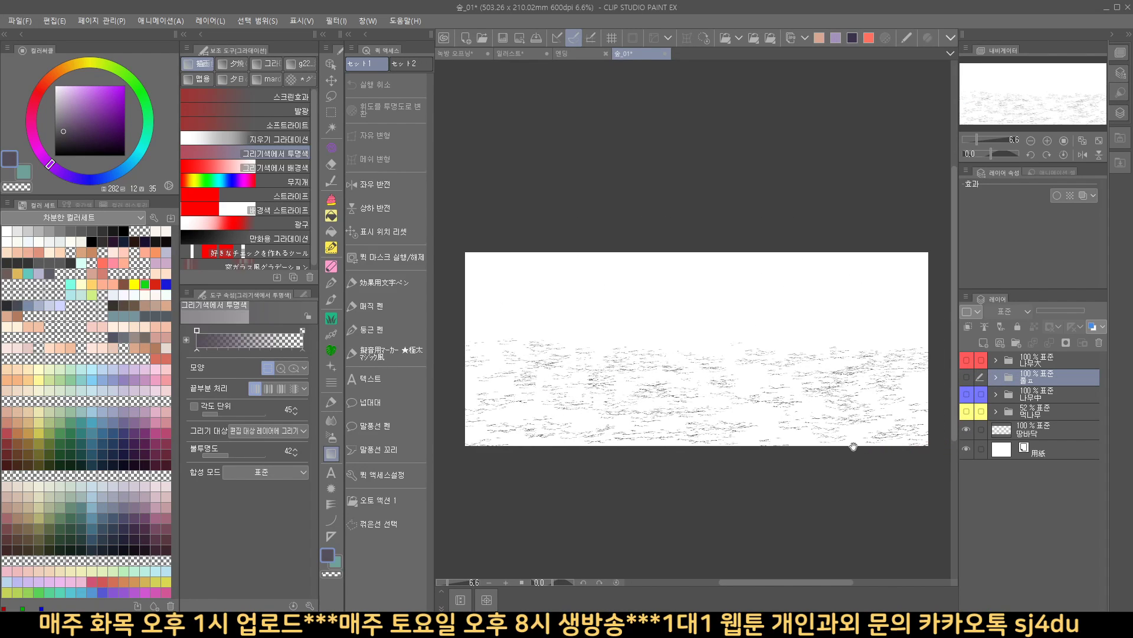
pyautogui.click(966, 429)
pyautogui.click(966, 428)
# Step: Show the folders again one by one from back to front: background tree silhouettes, 나무中, grass, and the large foreground trees
pyautogui.click(967, 411)
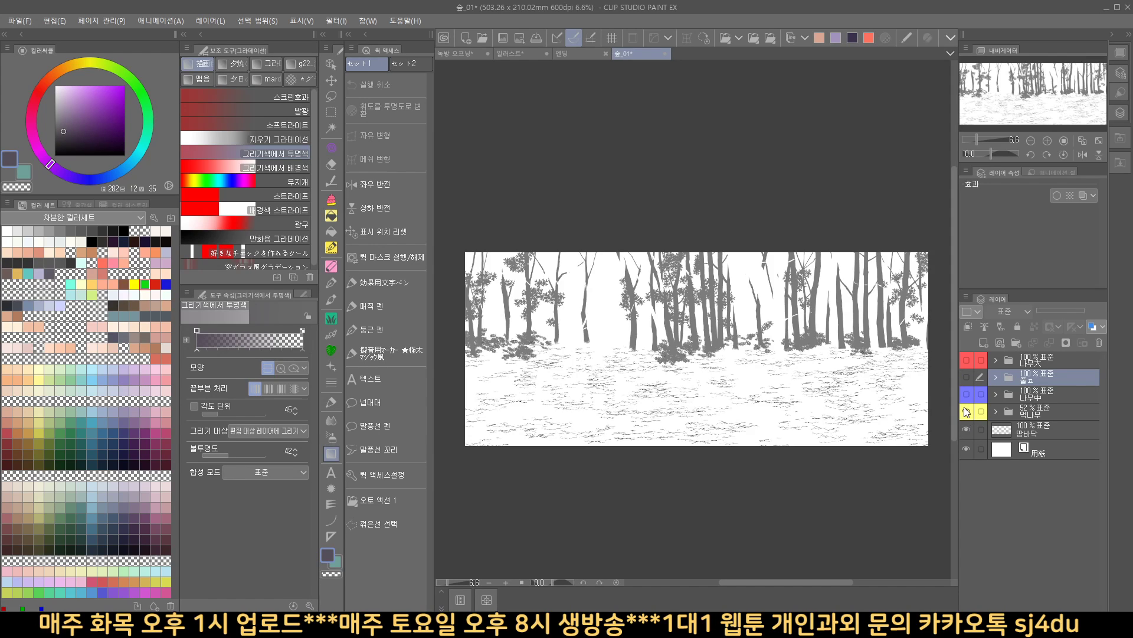
pyautogui.click(966, 411)
pyautogui.click(967, 411)
pyautogui.click(975, 397)
pyautogui.click(966, 394)
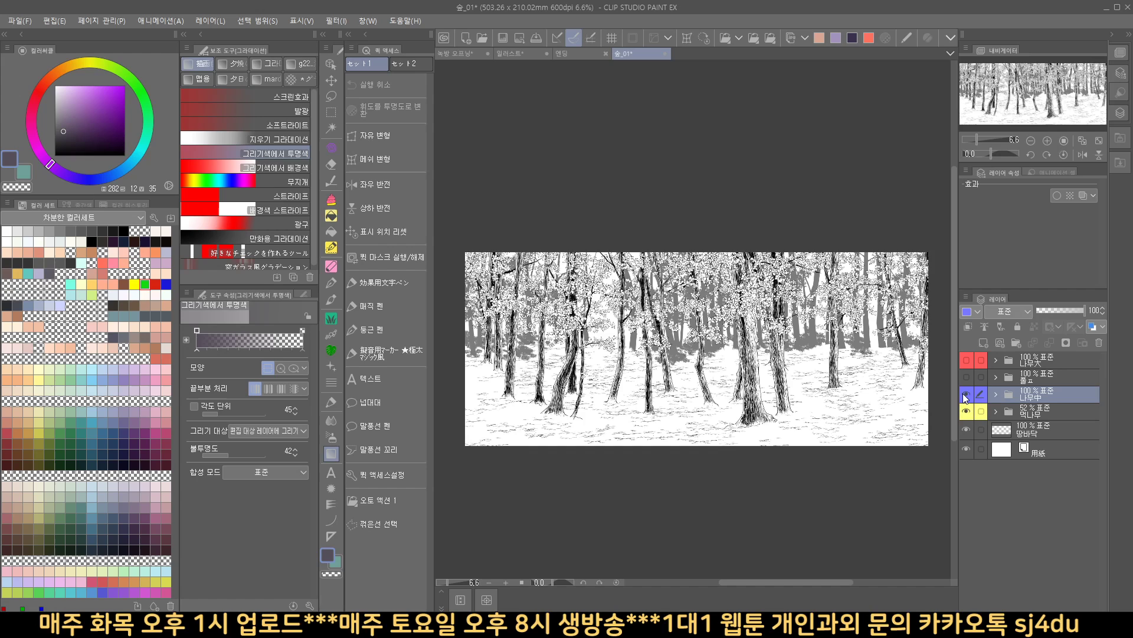
pyautogui.click(966, 394)
pyautogui.click(966, 394)
pyautogui.click(1037, 378)
pyautogui.click(967, 377)
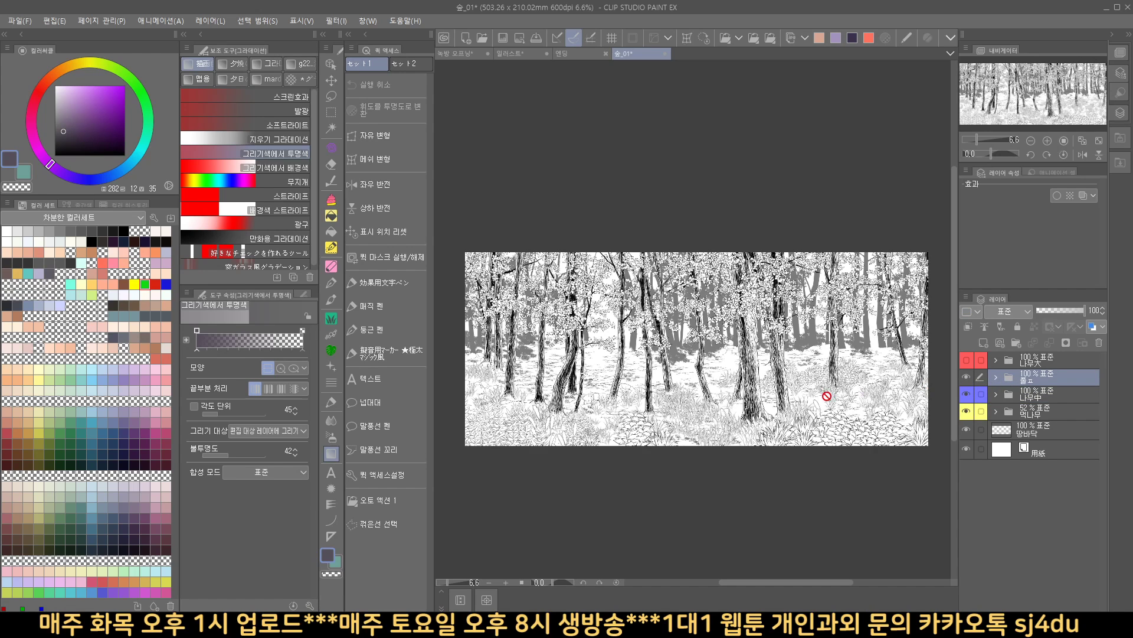
pyautogui.click(1030, 361)
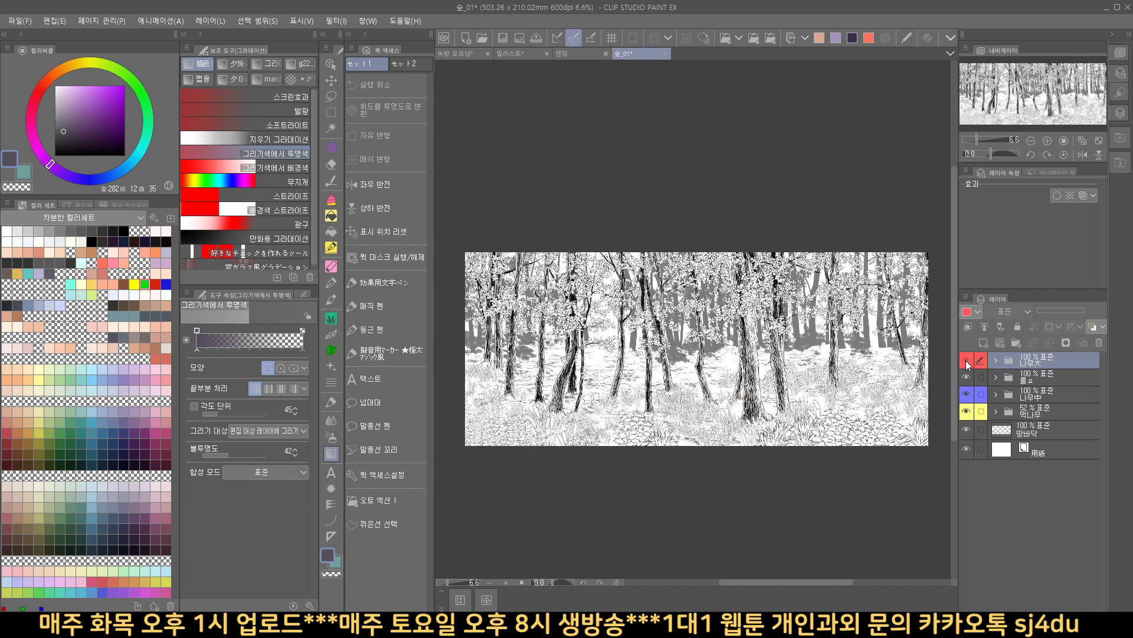
pyautogui.click(967, 362)
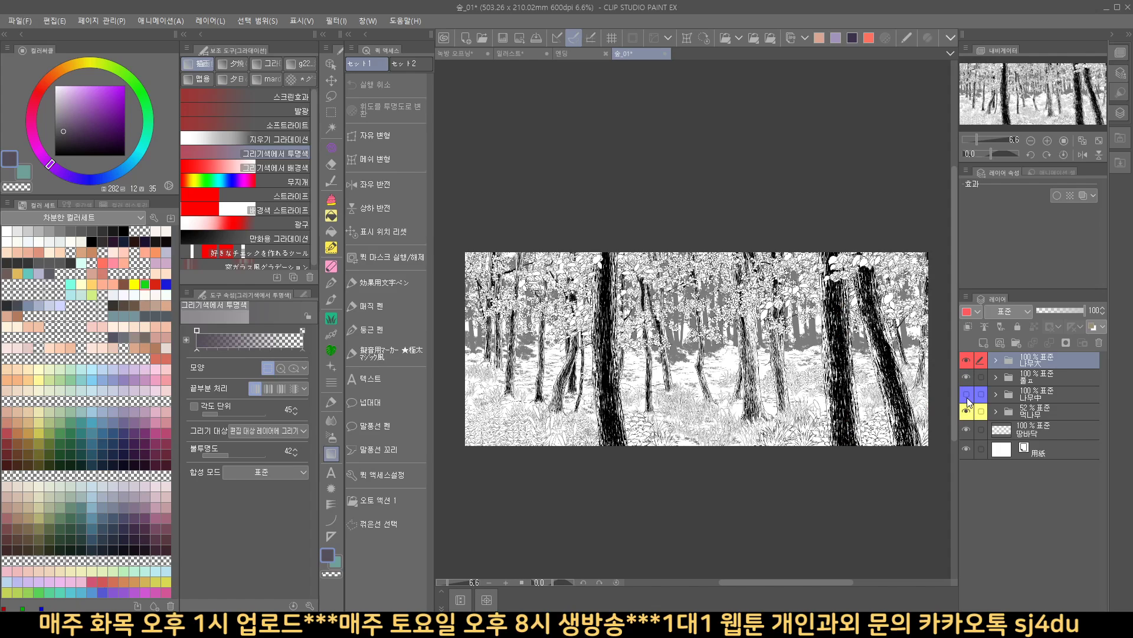
# Step: Compare the forest's depth by toggling the visibility of the 나무中, background silhouette and large foreground tree folders
pyautogui.click(967, 396)
pyautogui.click(967, 395)
pyautogui.click(967, 411)
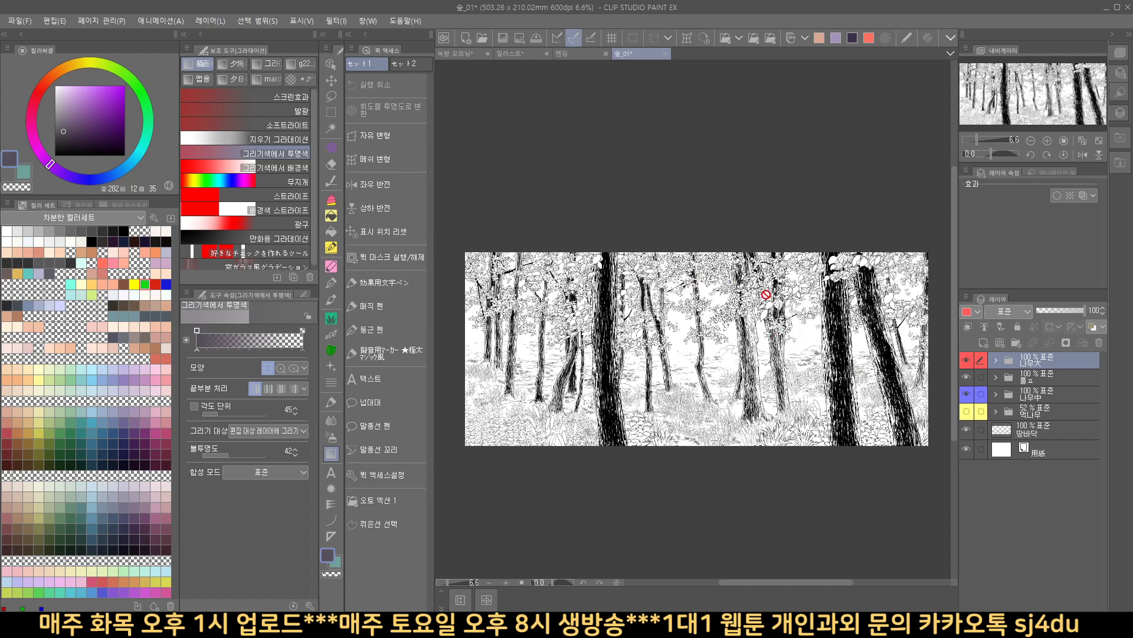
pyautogui.click(967, 412)
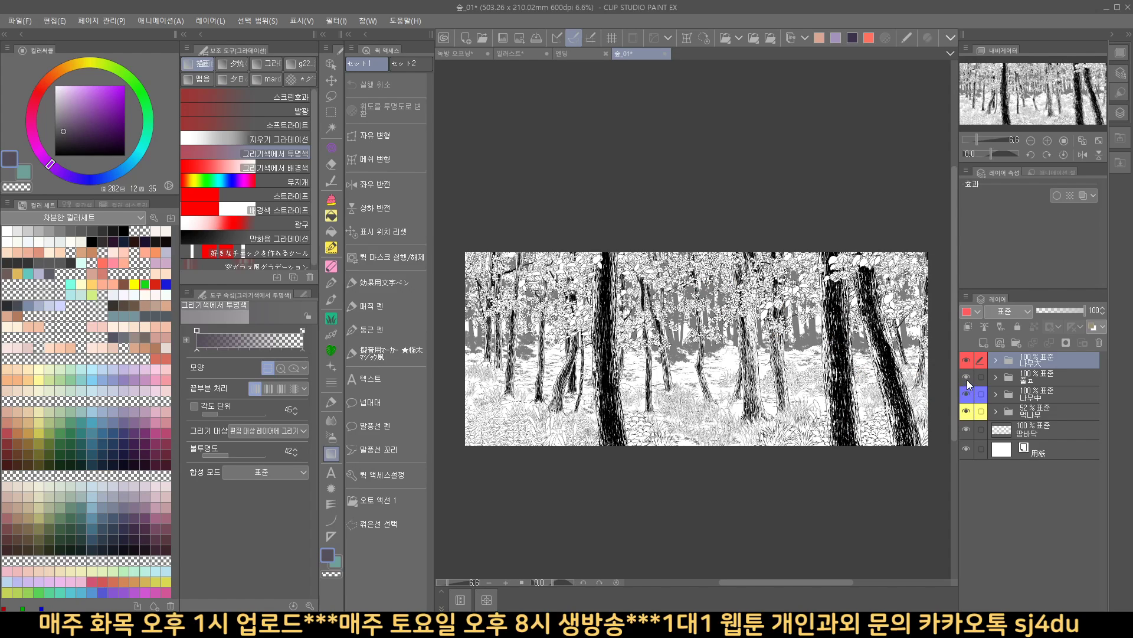
pyautogui.click(967, 360)
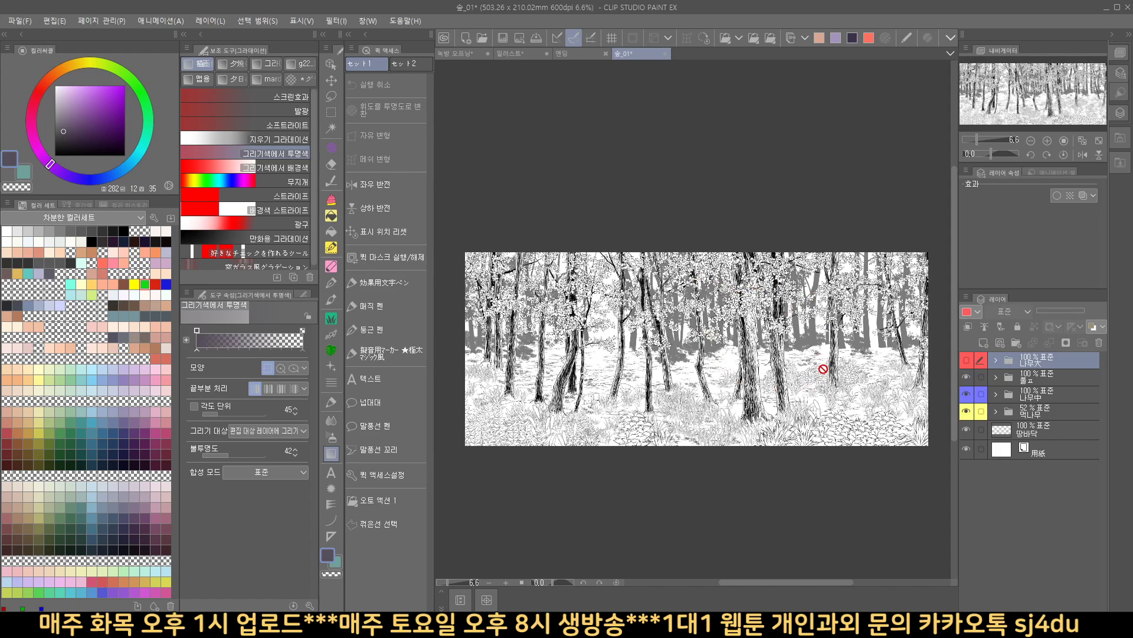
pyautogui.click(967, 362)
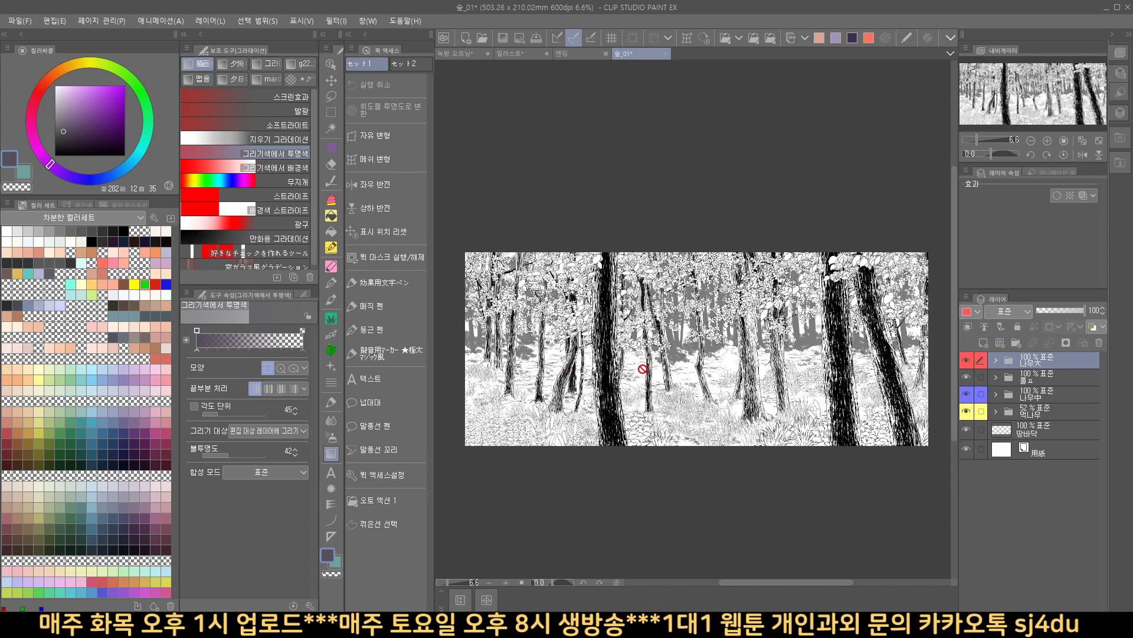
# Step: Create a 1920 x 1200 px, 72 dpi canvas and draw a solid five-lobed leaf shape with the 매직 펜 brush
pyautogui.click(468, 38)
pyautogui.click(646, 73)
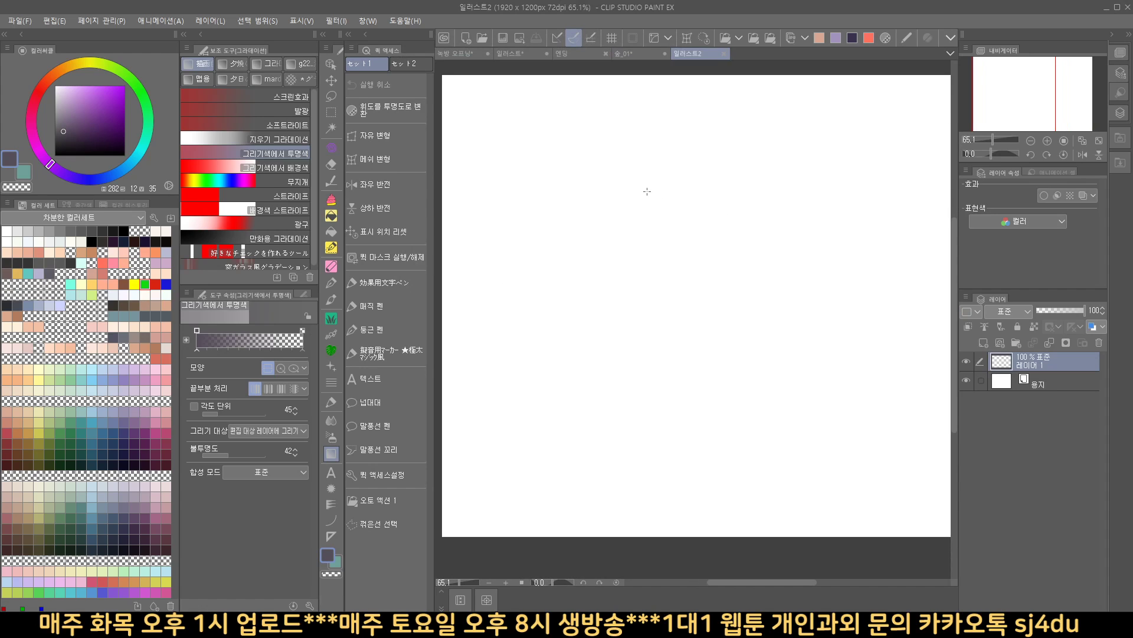
pyautogui.click(381, 307)
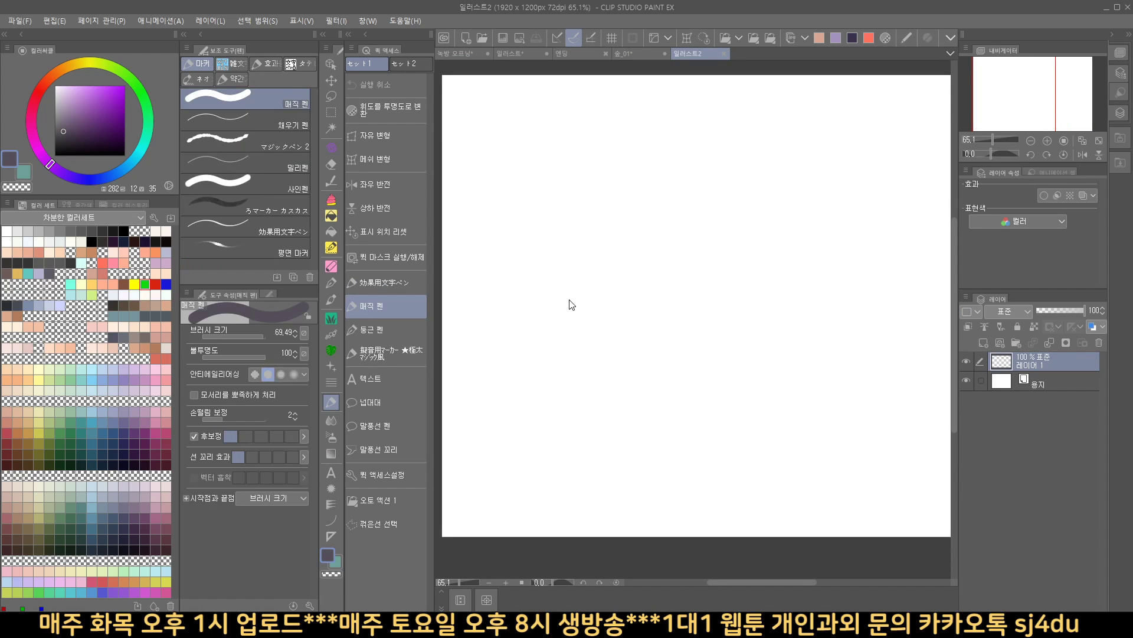
pyautogui.moveTo(532, 310)
pyautogui.mouseDown()
pyautogui.moveTo(588, 263)
pyautogui.moveTo(610, 273)
pyautogui.moveTo(580, 321)
pyautogui.moveTo(639, 303)
pyautogui.moveTo(645, 271)
pyautogui.mouseUp()
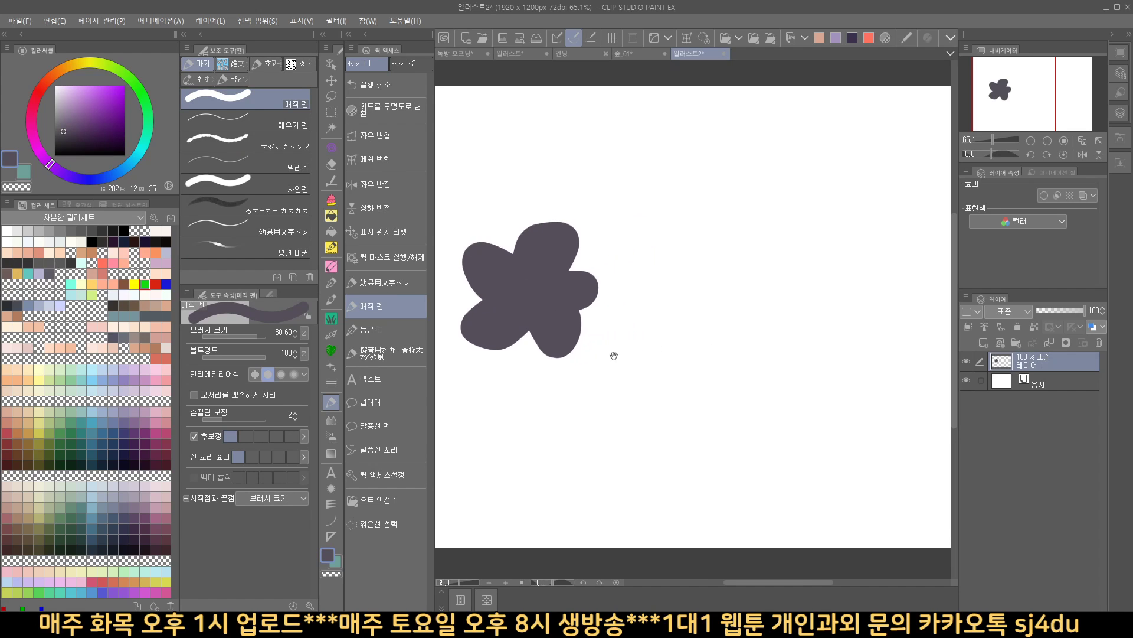
# Step: Sketch a thin forked tree with three branches and small side marks beside the leaf shape, using brush size 6.68
pyautogui.press('[')
pyautogui.press('[')
pyautogui.moveTo(735, 358)
pyautogui.mouseDown()
pyautogui.moveTo(747, 354)
pyautogui.moveTo(718, 364)
pyautogui.moveTo(736, 361)
pyautogui.mouseUp()
pyautogui.press(']')
pyautogui.press(']')
pyautogui.moveTo(697, 278); pyautogui.dragTo(738, 361)
pyautogui.moveTo(737, 272); pyautogui.dragTo(729, 432)
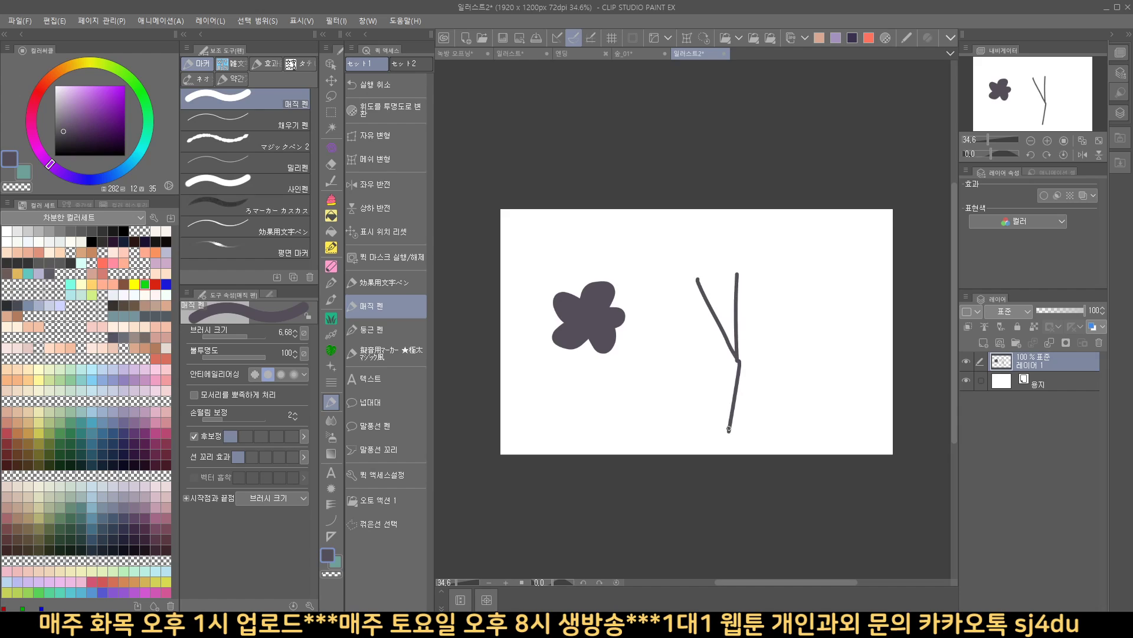
pyautogui.moveTo(776, 260)
pyautogui.mouseDown()
pyautogui.moveTo(738, 360)
pyautogui.moveTo(738, 431)
pyautogui.mouseUp()
pyautogui.moveTo(765, 284)
pyautogui.mouseDown()
pyautogui.moveTo(753, 310)
pyautogui.moveTo(763, 306)
pyautogui.mouseUp()
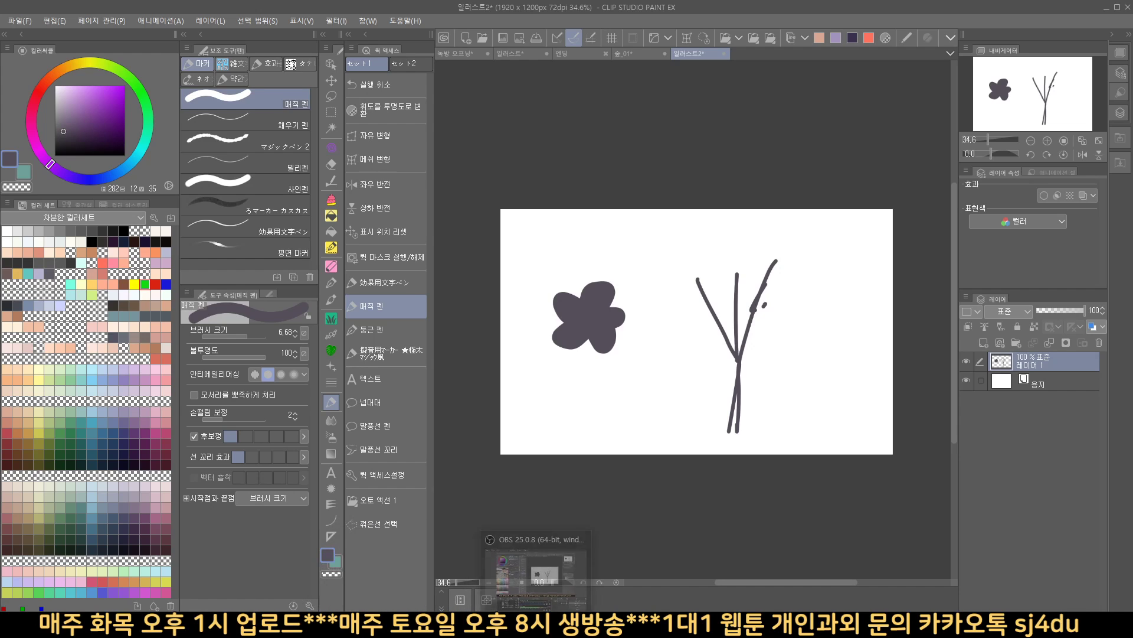
# Step: Switch to File Explorer and browse the 산,자연 folder for tree materials, including 소나무1, 먹나무, 나무숲01 and 나뭇가지
pyautogui.click(308, 624)
pyautogui.scroll(-3, 753, 465)
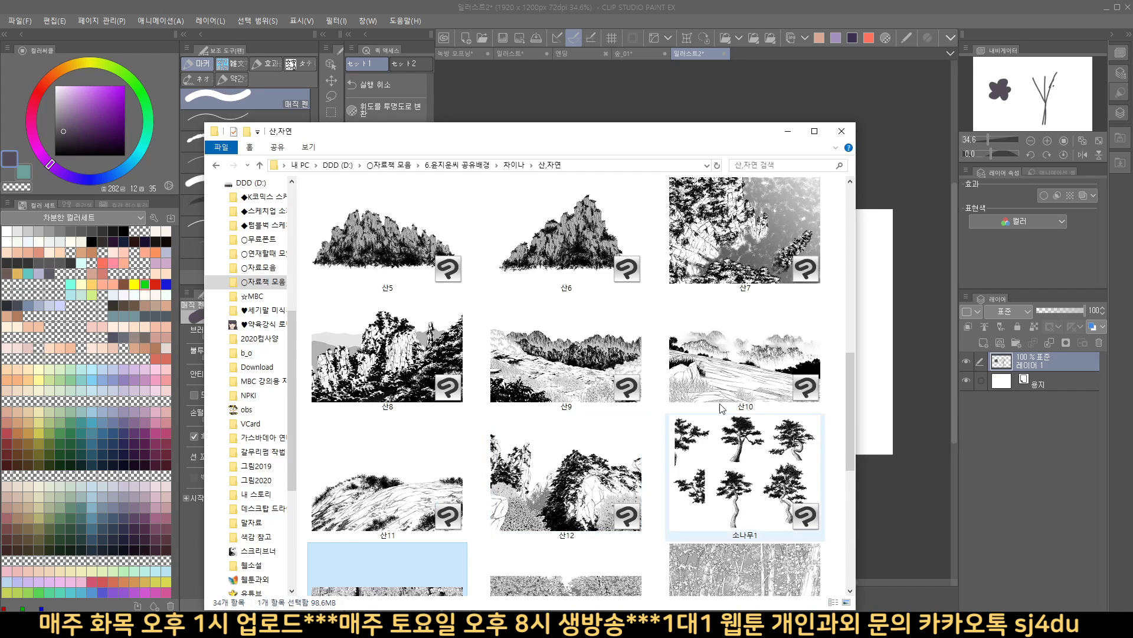
pyautogui.click(753, 463)
pyautogui.scroll(3, 647, 456)
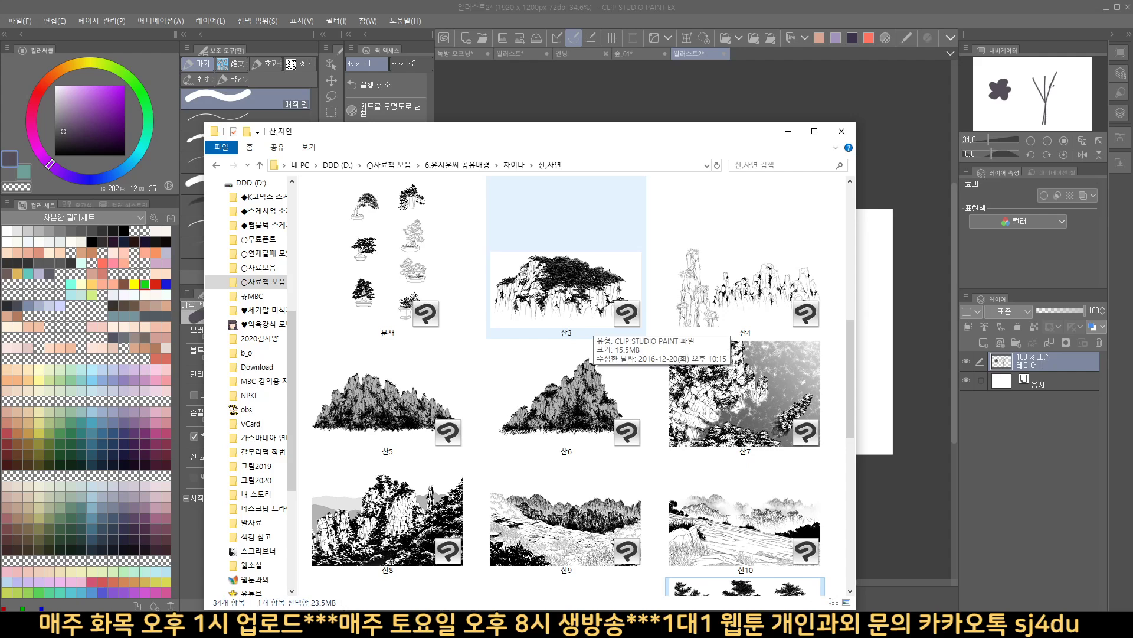
pyautogui.click(567, 291)
pyautogui.scroll(5, 487, 310)
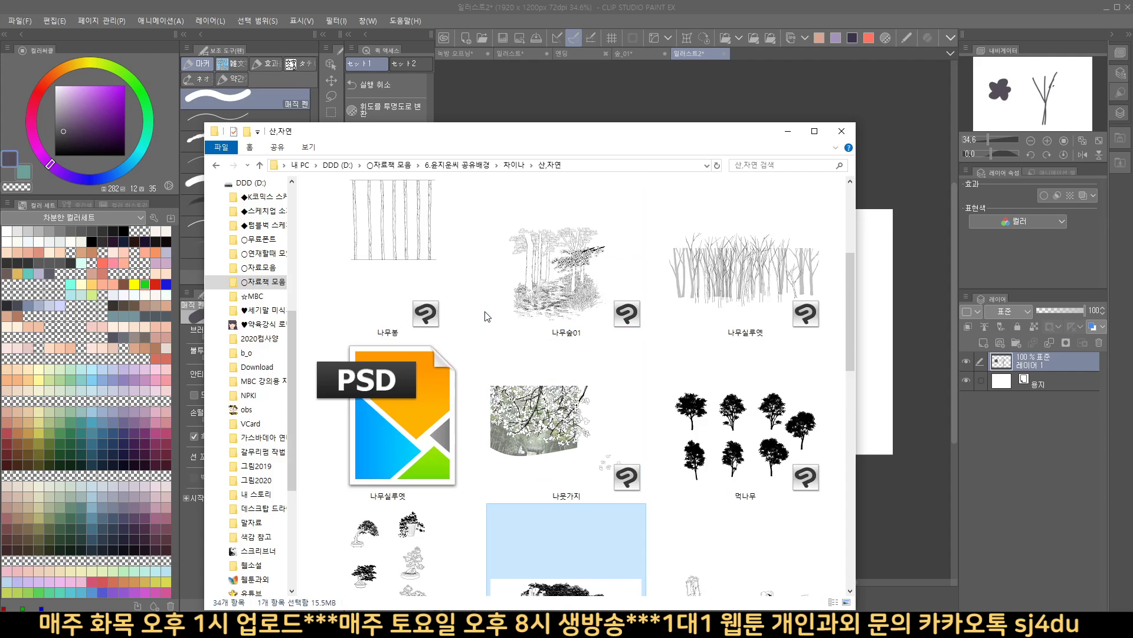
pyautogui.click(740, 440)
pyautogui.click(729, 270)
pyautogui.click(555, 276)
pyautogui.click(557, 414)
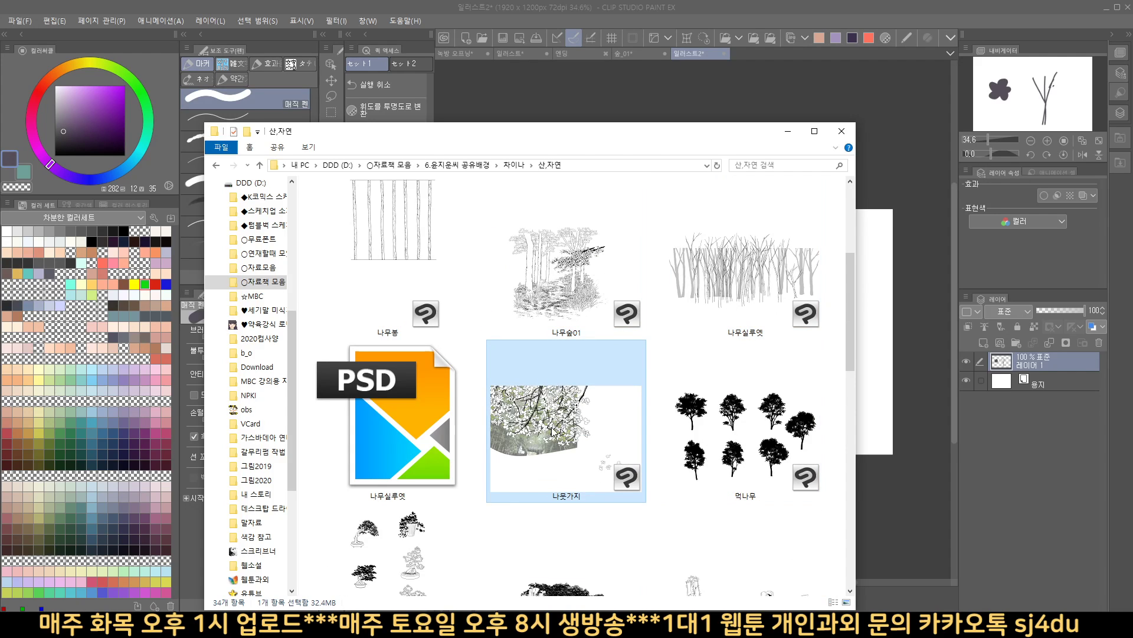
# Step: Look through the remaining forest and mountain drawings, select 소나무1, and return to Clip Studio Paint
pyautogui.scroll(-15, 390, 295)
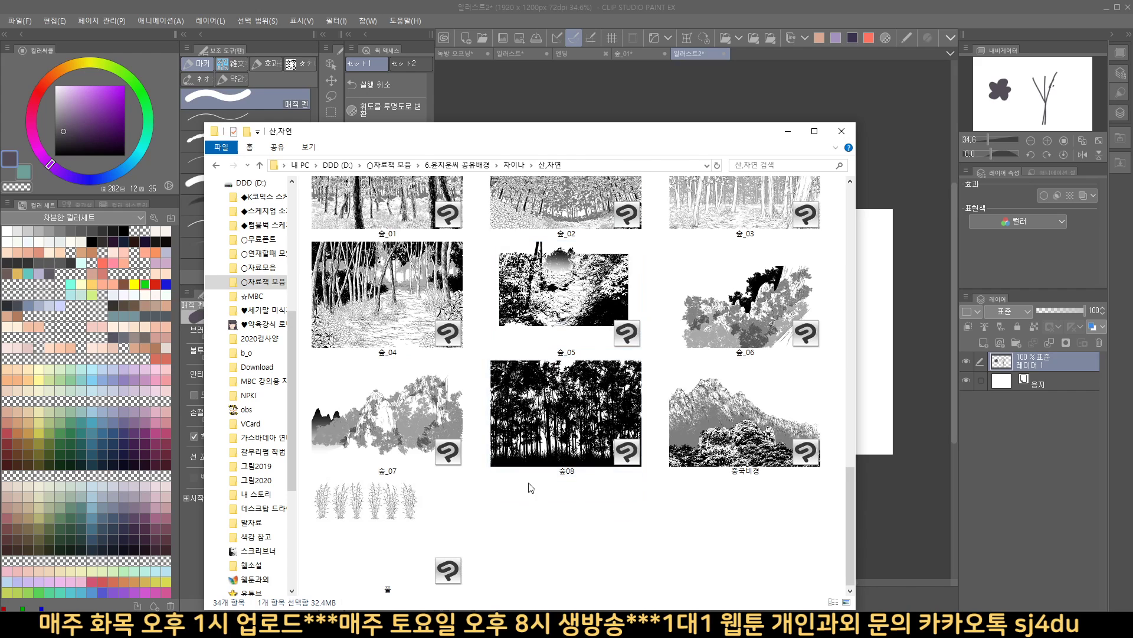
pyautogui.scroll(6, 598, 537)
pyautogui.scroll(-4, 598, 537)
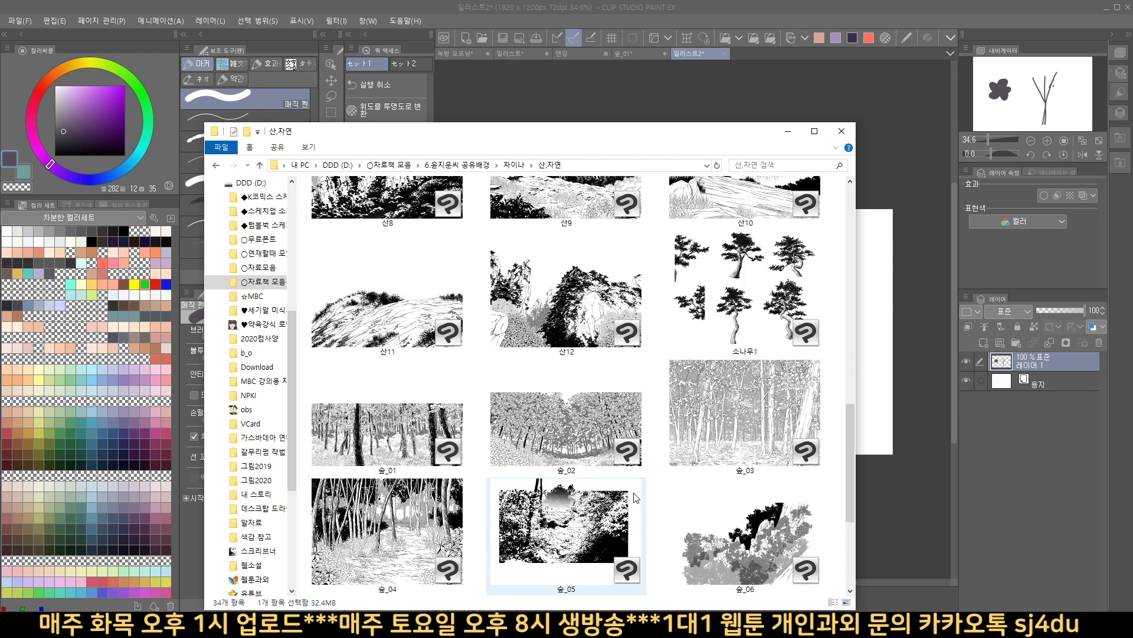
pyautogui.scroll(4, 598, 537)
pyautogui.click(742, 453)
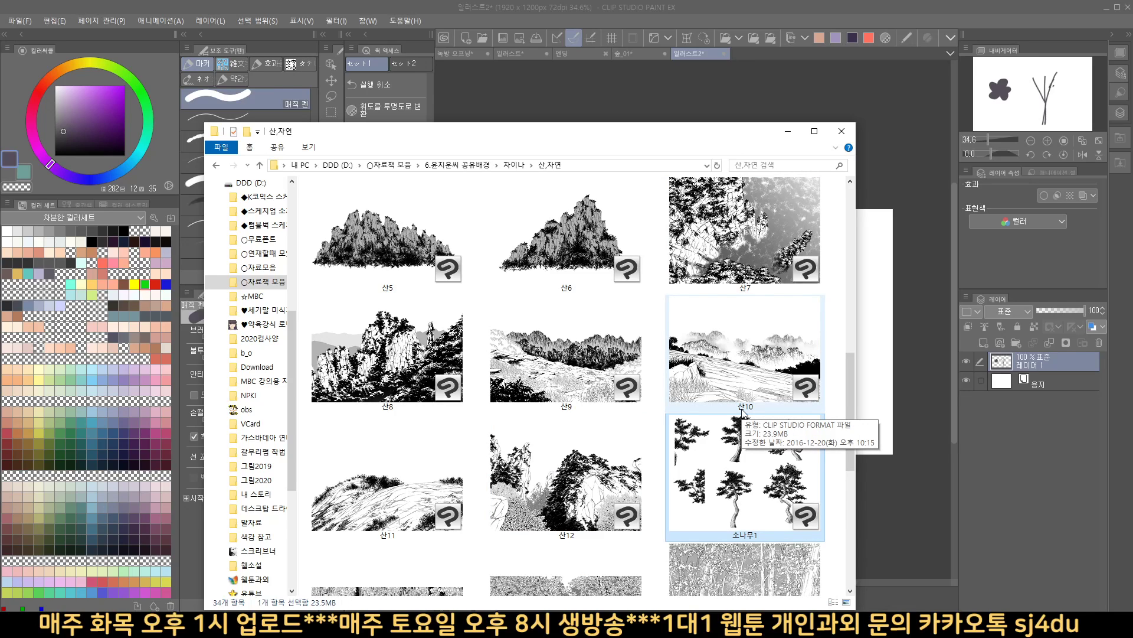
pyautogui.click(869, 19)
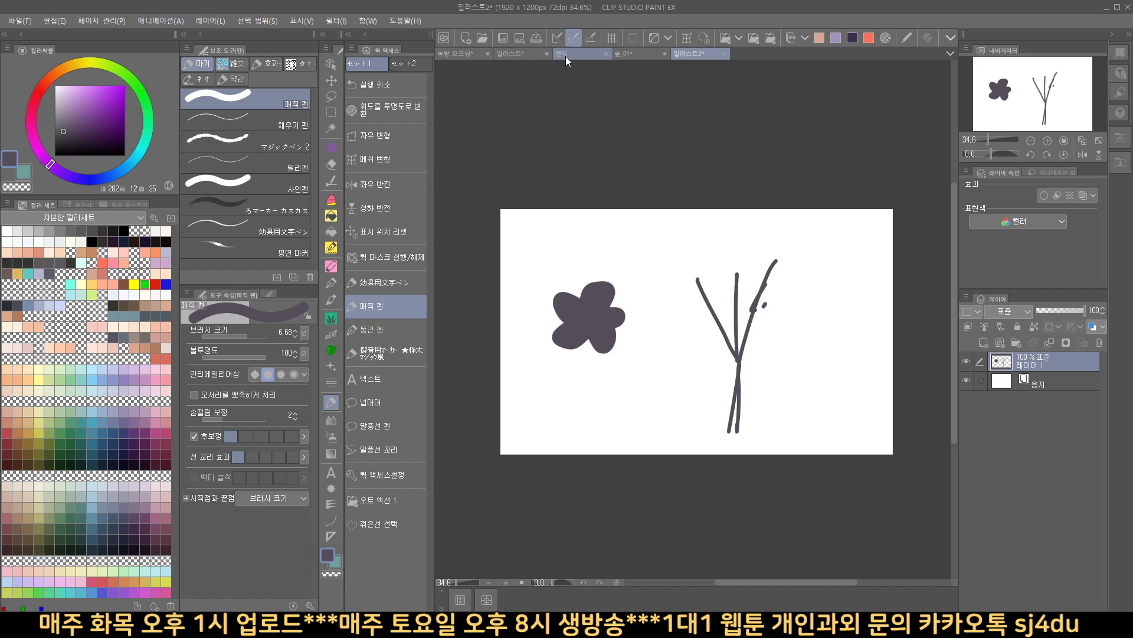
# Step: Compare the painted forest with the leaf and tree sketch, and bring up the 엔딩 document with all palettes hidden
pyautogui.click(520, 55)
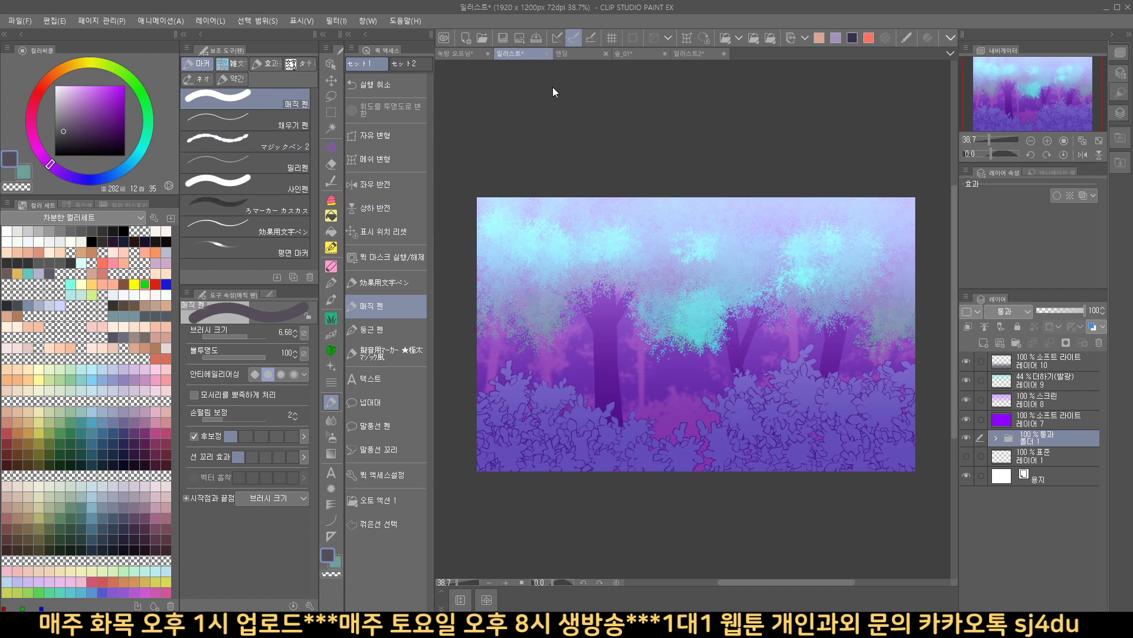
pyautogui.click(691, 56)
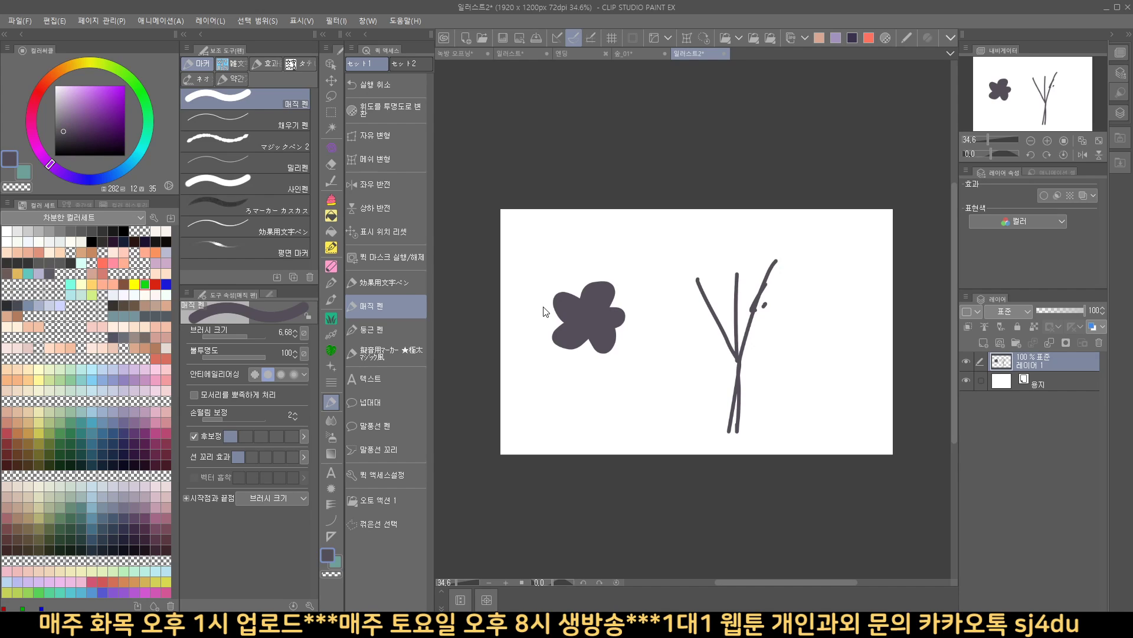
pyautogui.click(511, 53)
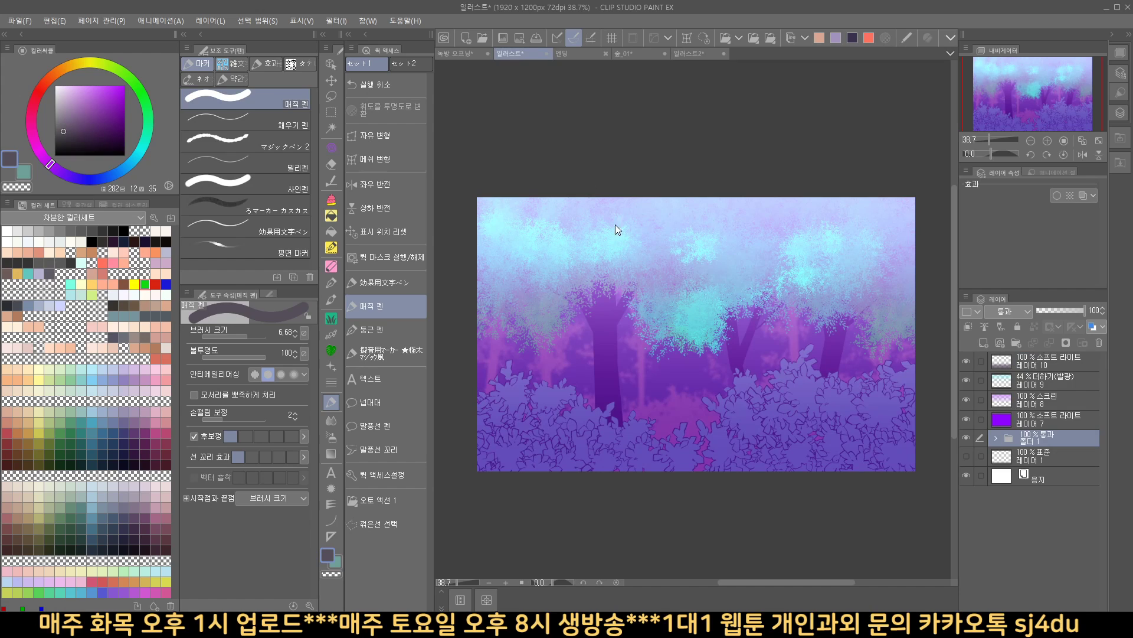
pyautogui.click(574, 54)
pyautogui.press('Tab')
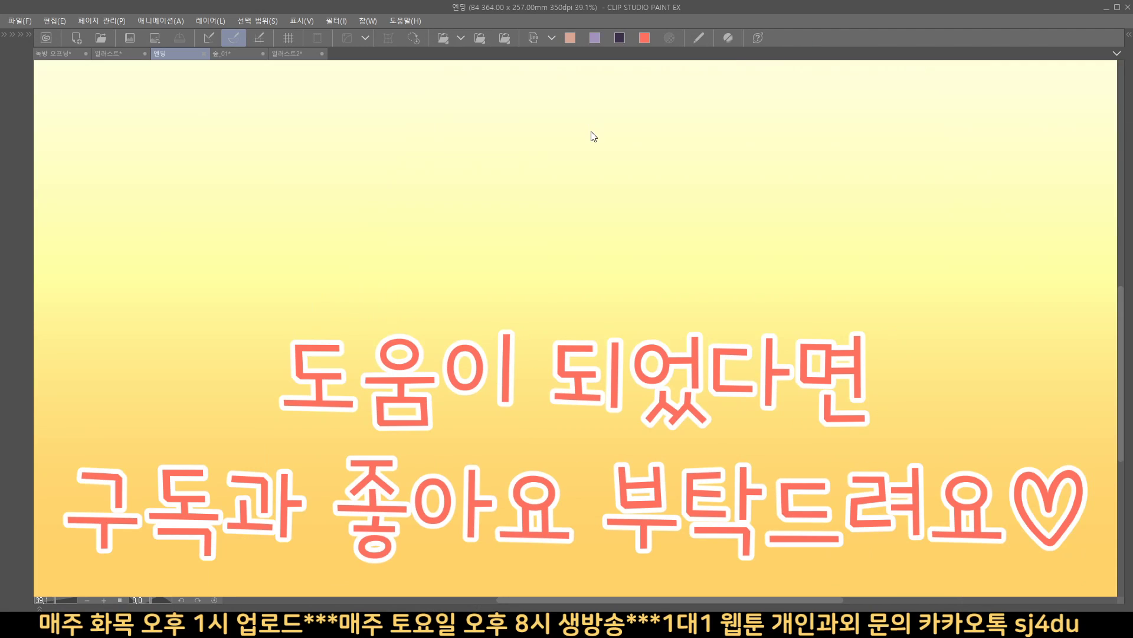